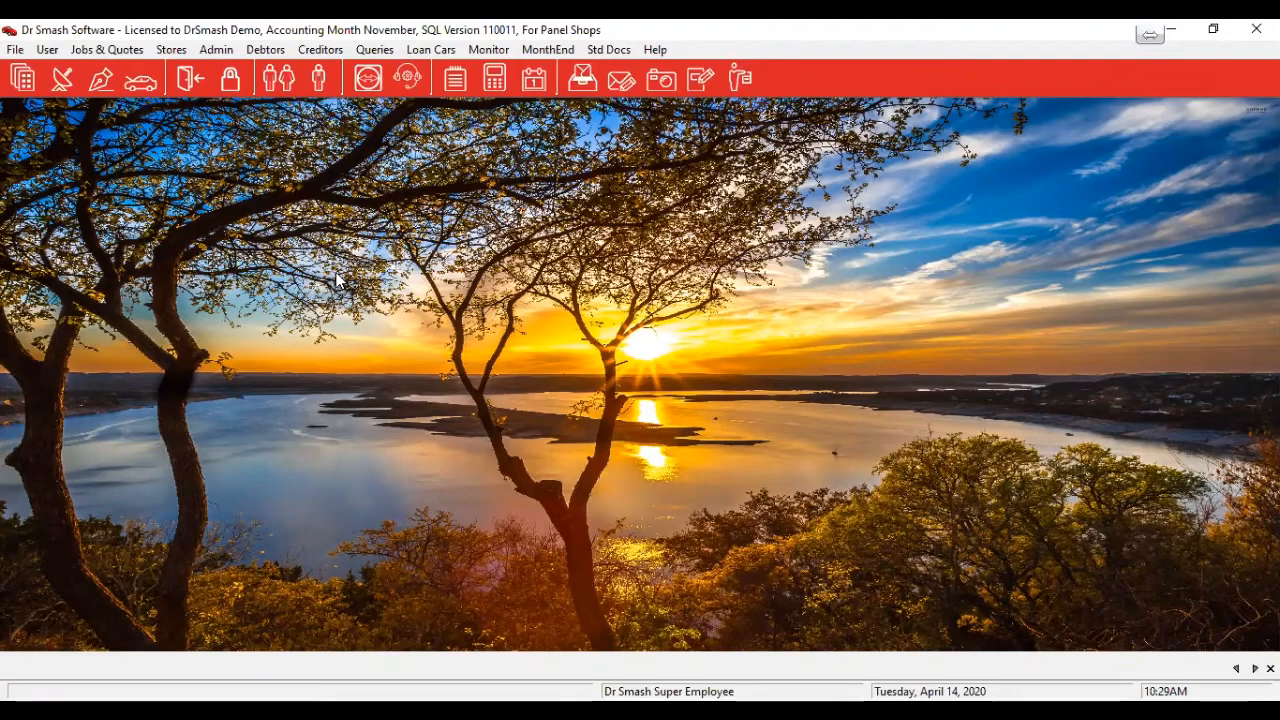
Step: Review the standard quote defaults in the program options for the Quotes - Jobs Module and save the record
click(14, 50)
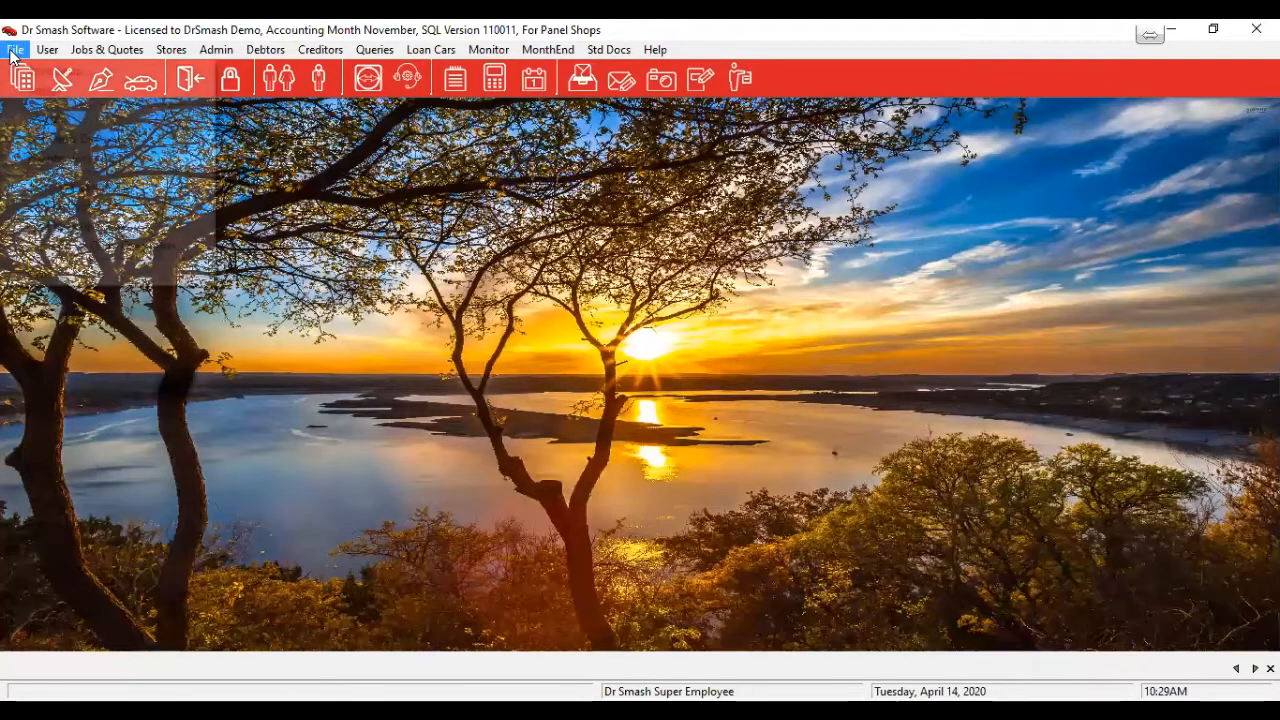
click(613, 493)
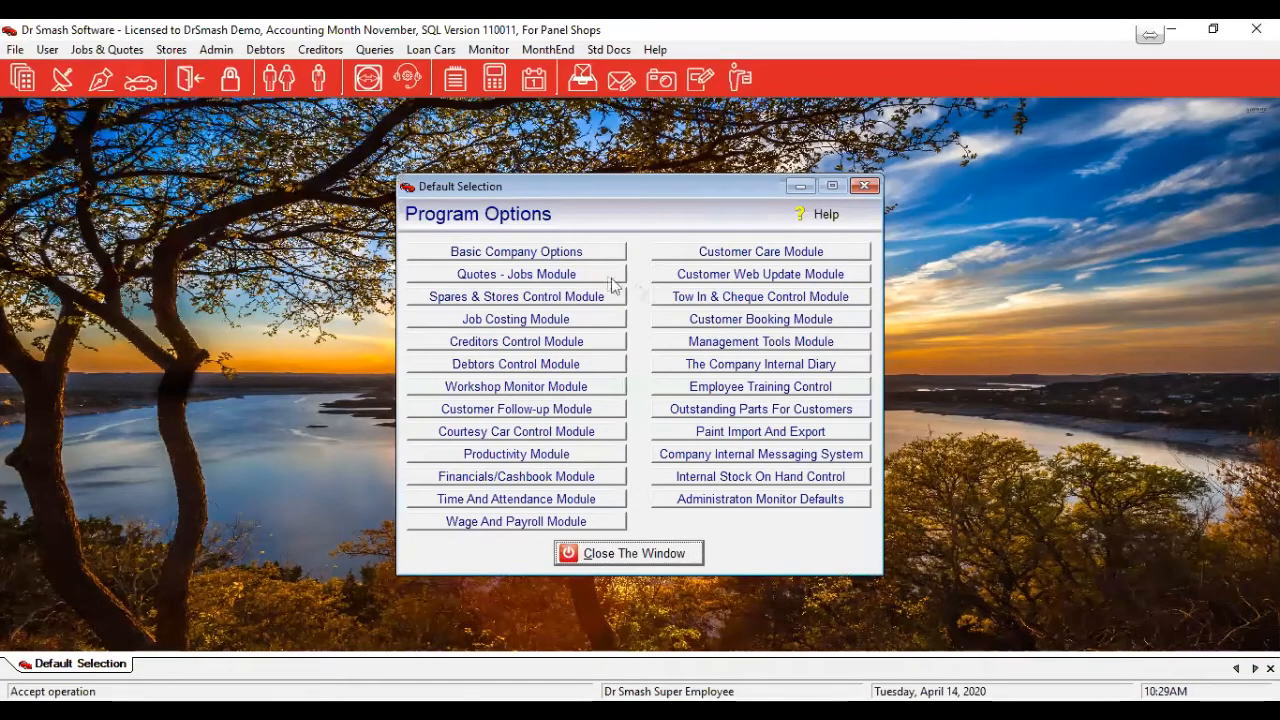
click(591, 275)
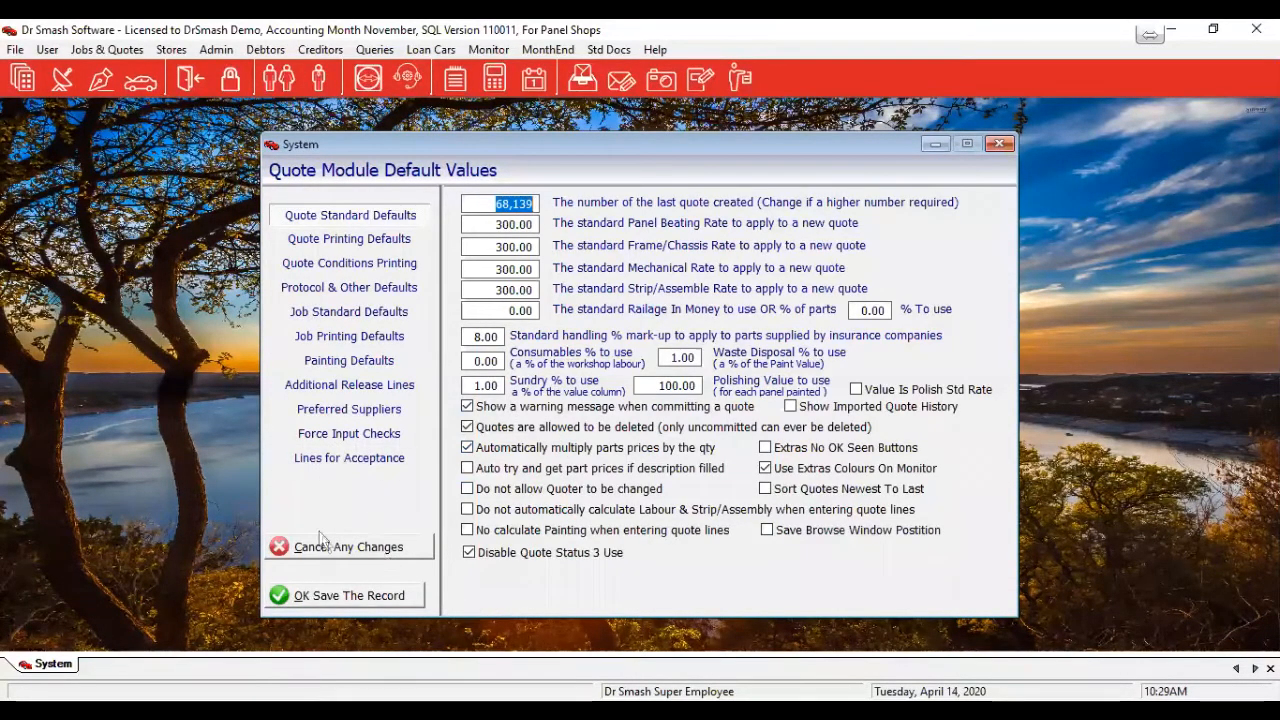
click(332, 598)
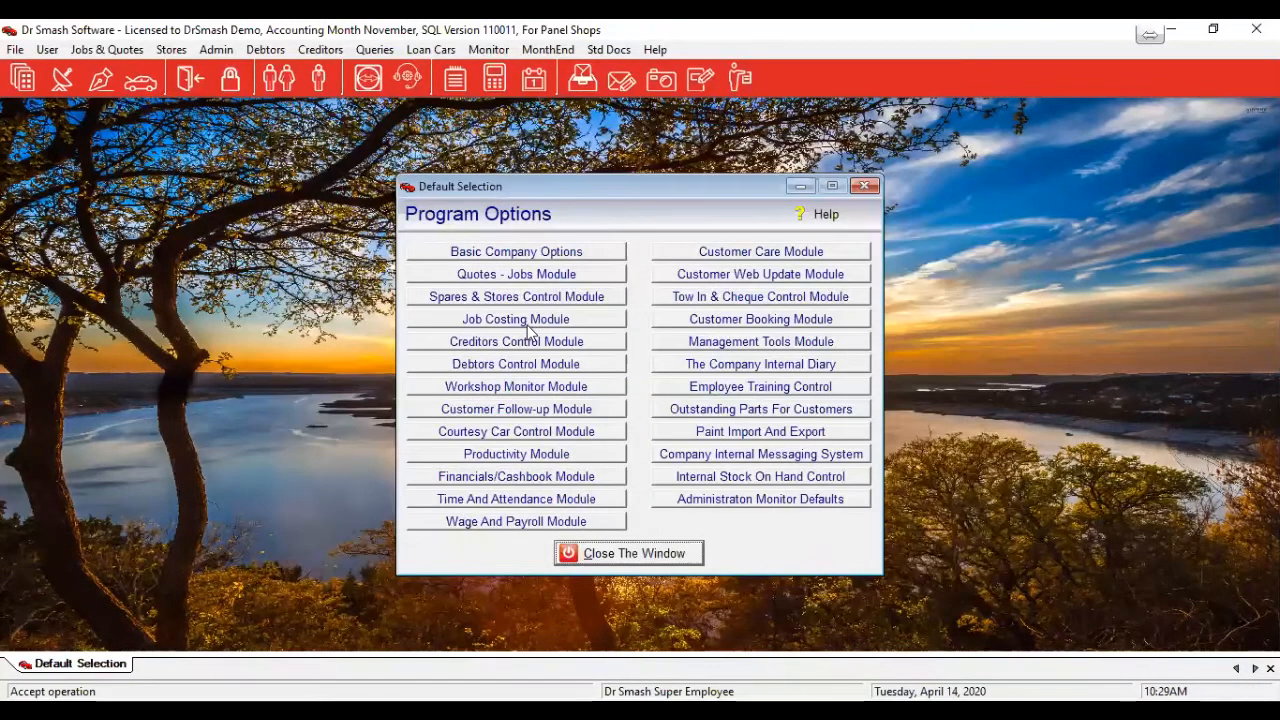
Step: Review the General Creditor and Return For Credit defaults of the Creditors Control Module, save the record, and close the program options
click(527, 345)
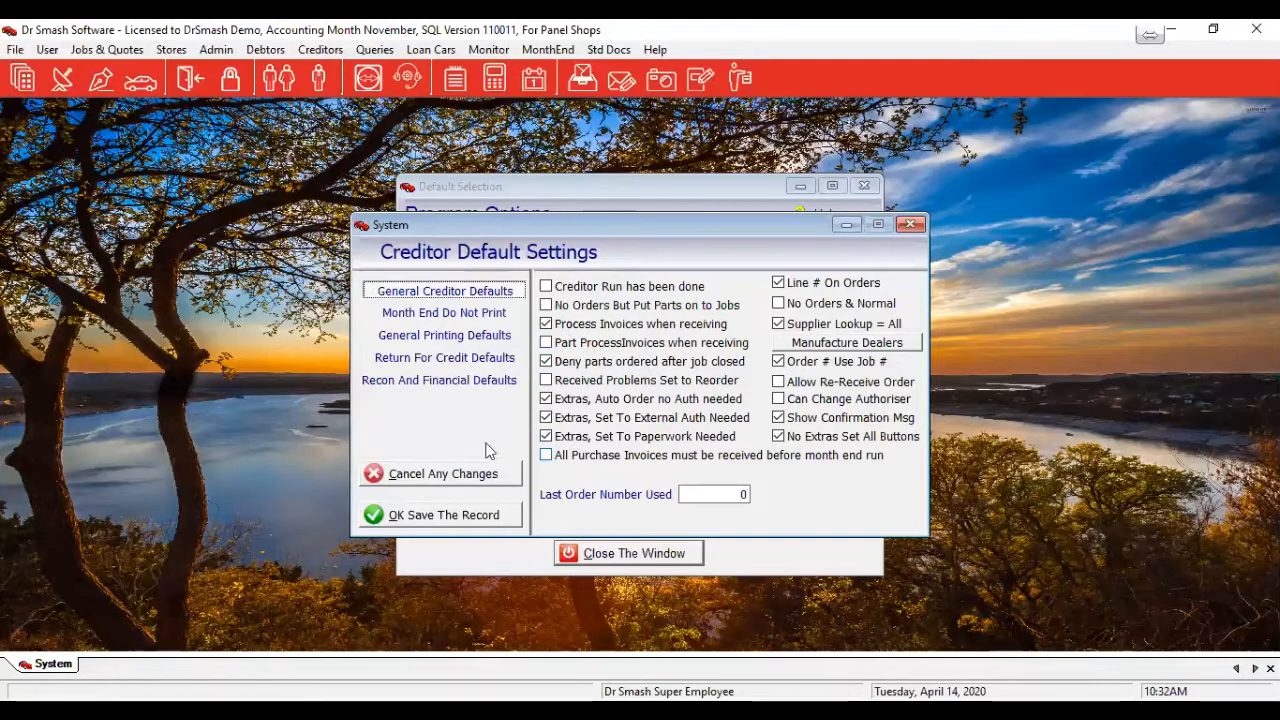
click(427, 362)
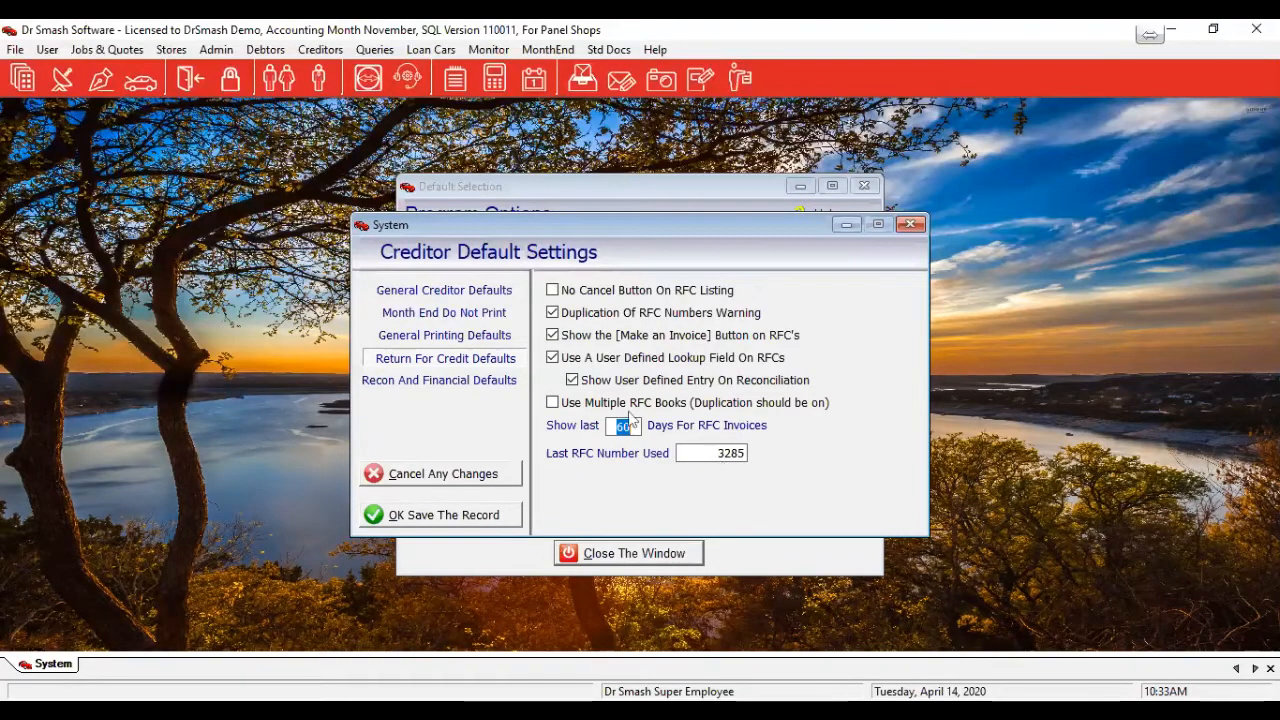
click(460, 515)
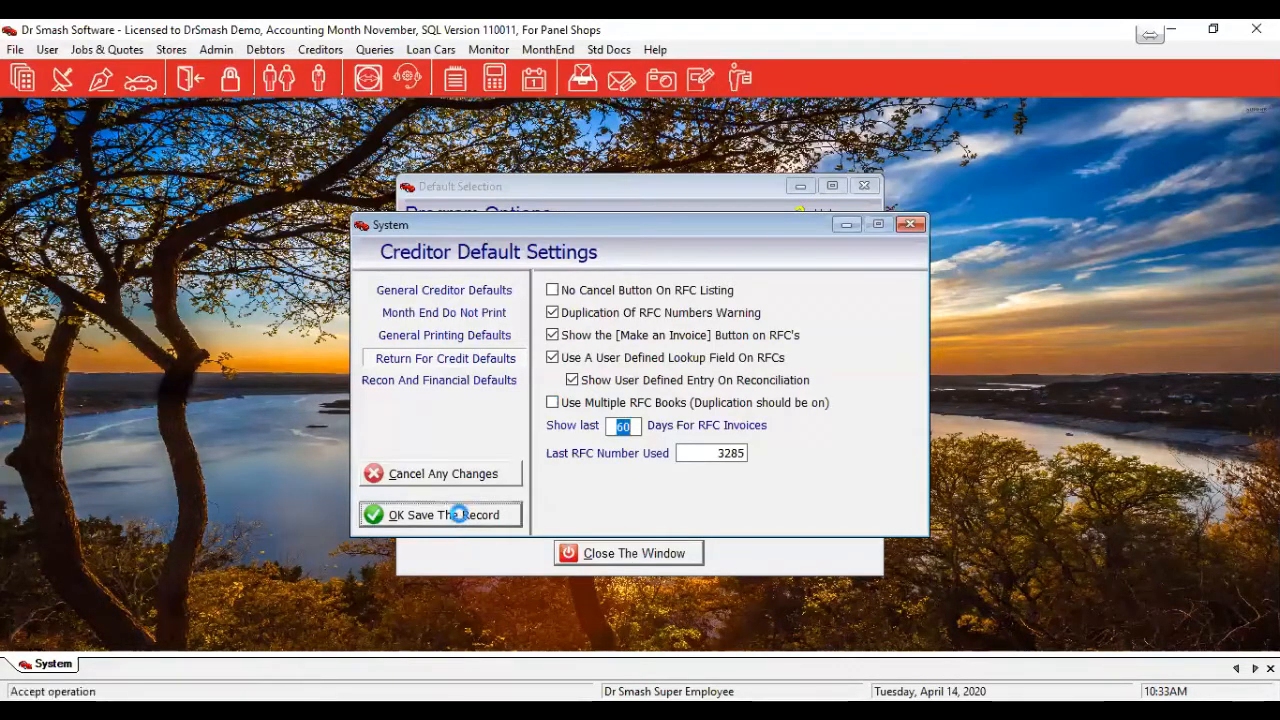
click(665, 555)
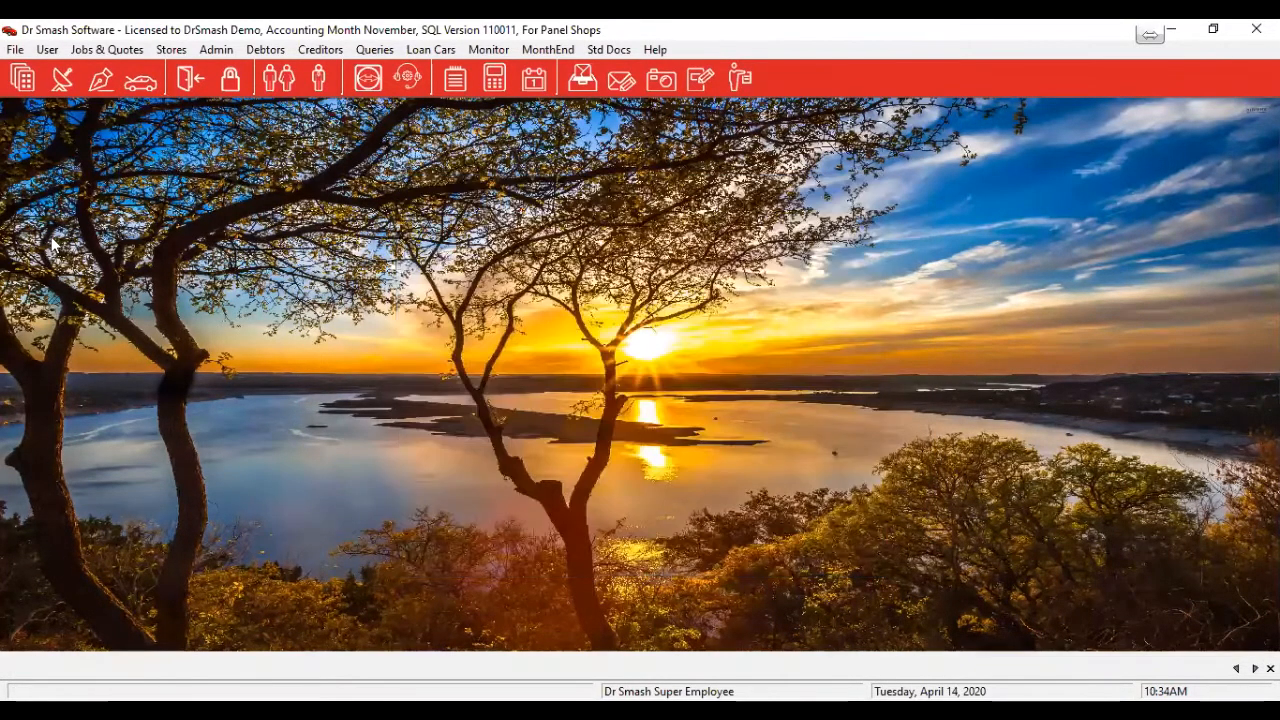
Step: Open the spares summary of the current Honda Ballade job and start creating a parts order
click(124, 50)
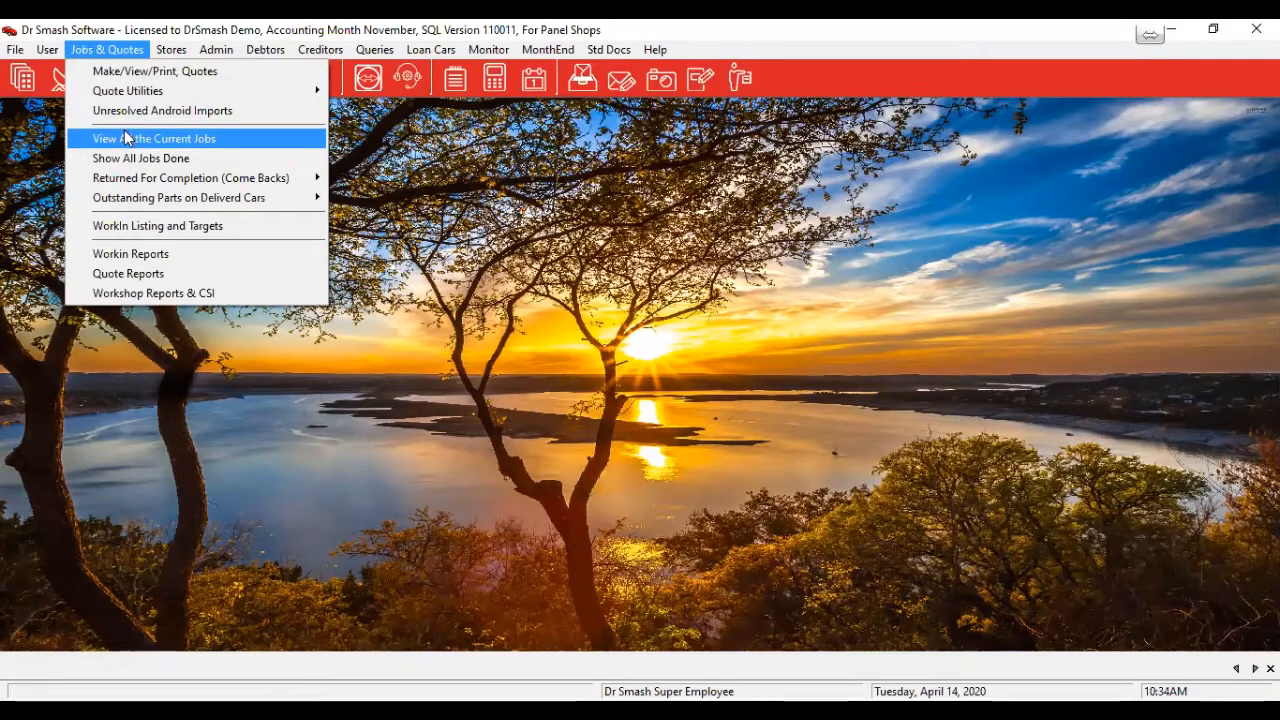
click(127, 138)
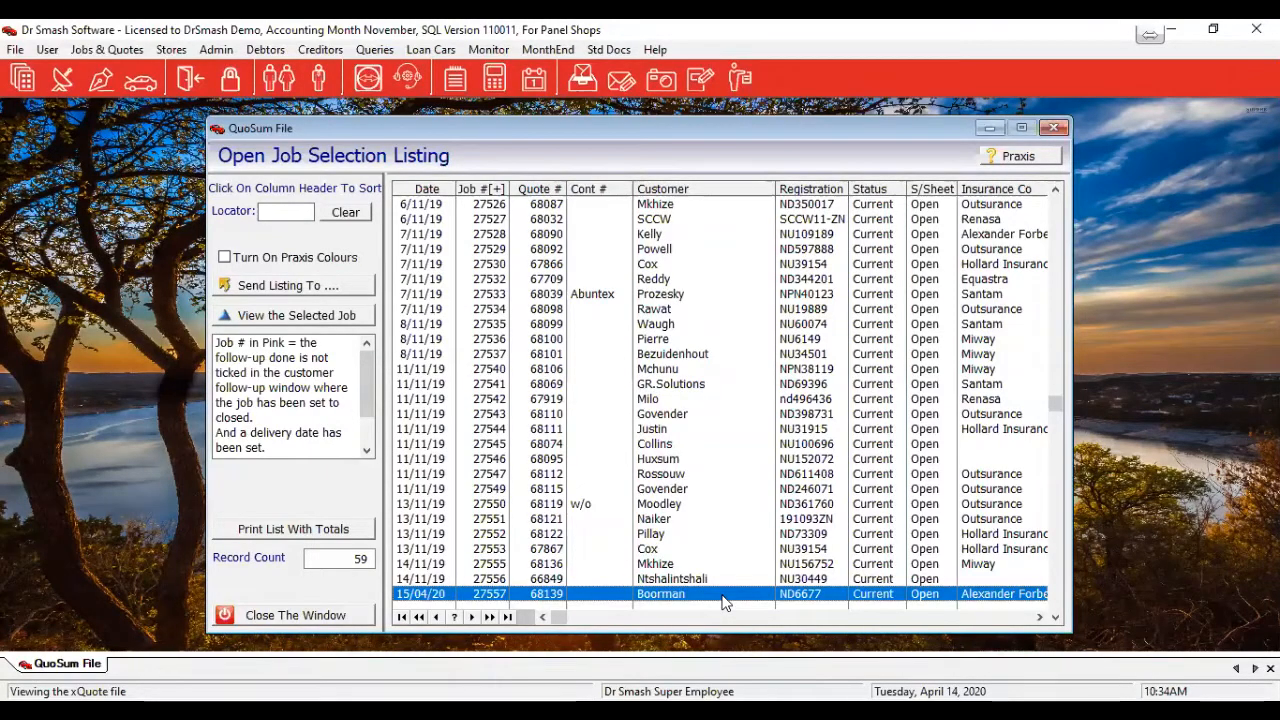
double_click(722, 597)
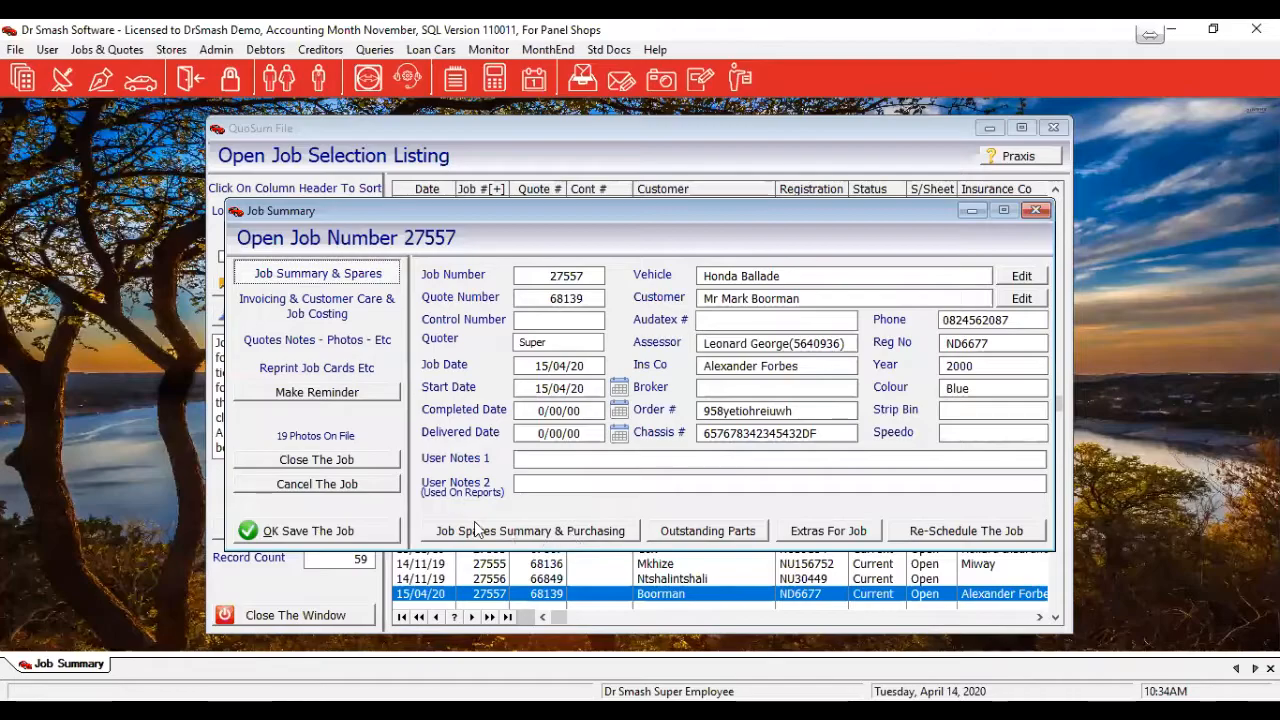
click(563, 534)
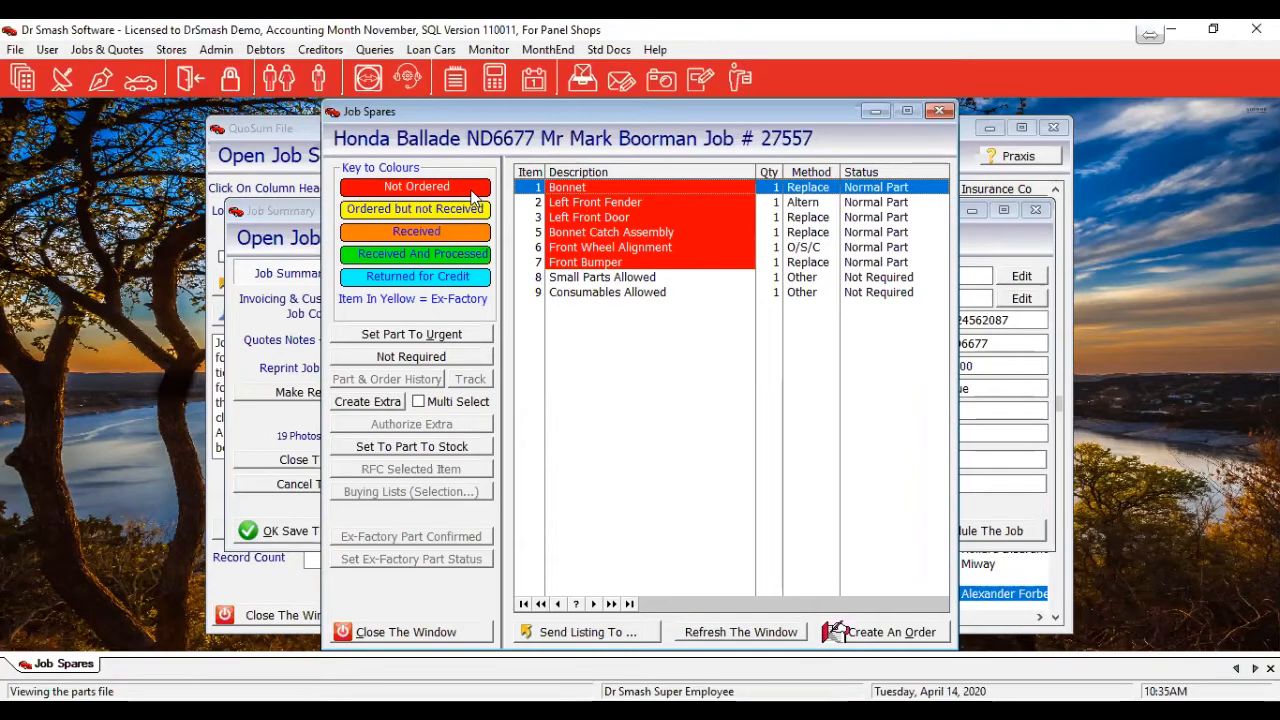
click(881, 635)
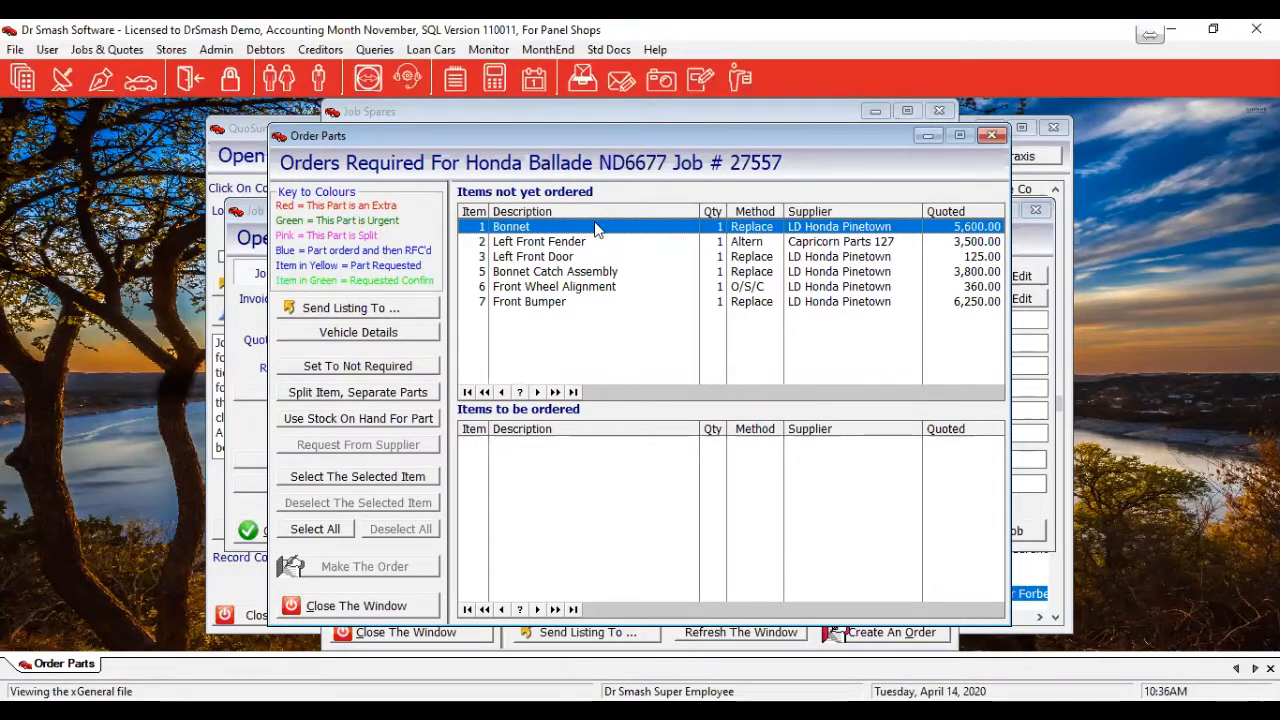
Step: Move the Bonnet, Left Front Door, Bonnet Catch Assembly and Front Bumper into the items to be ordered
drag(594, 227, 629, 542)
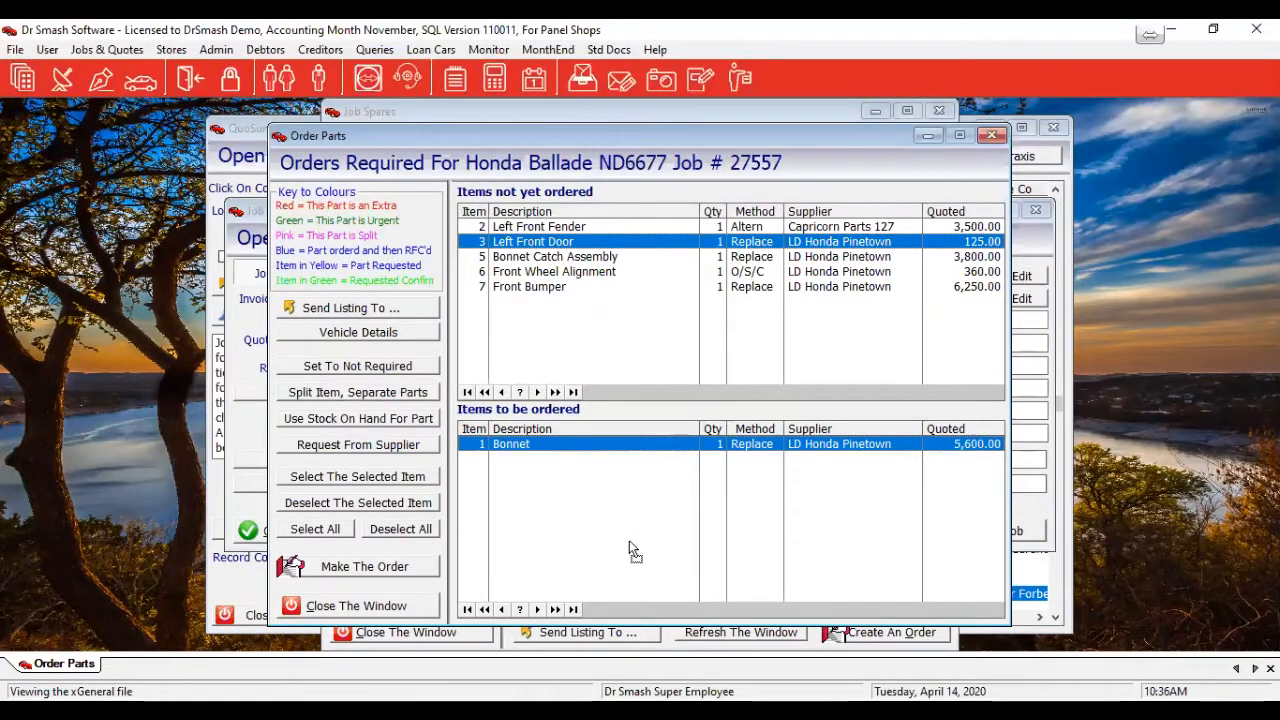
drag(629, 543, 629, 543)
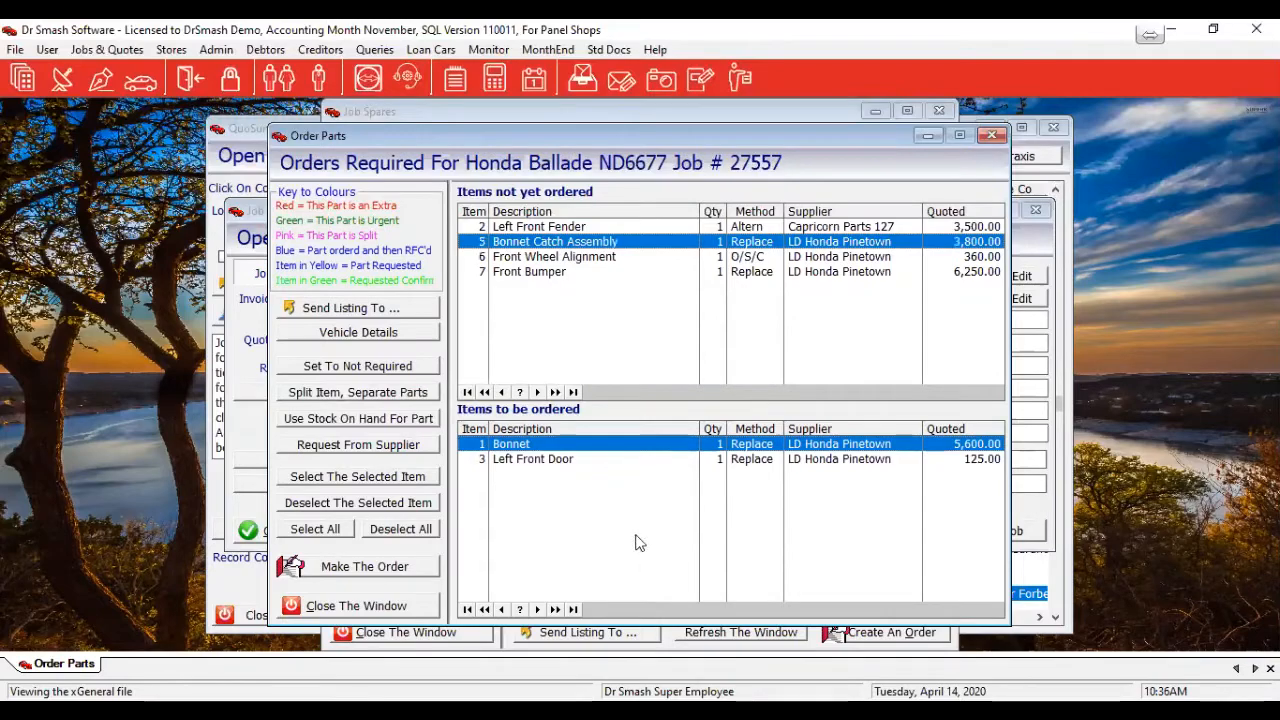
click(311, 480)
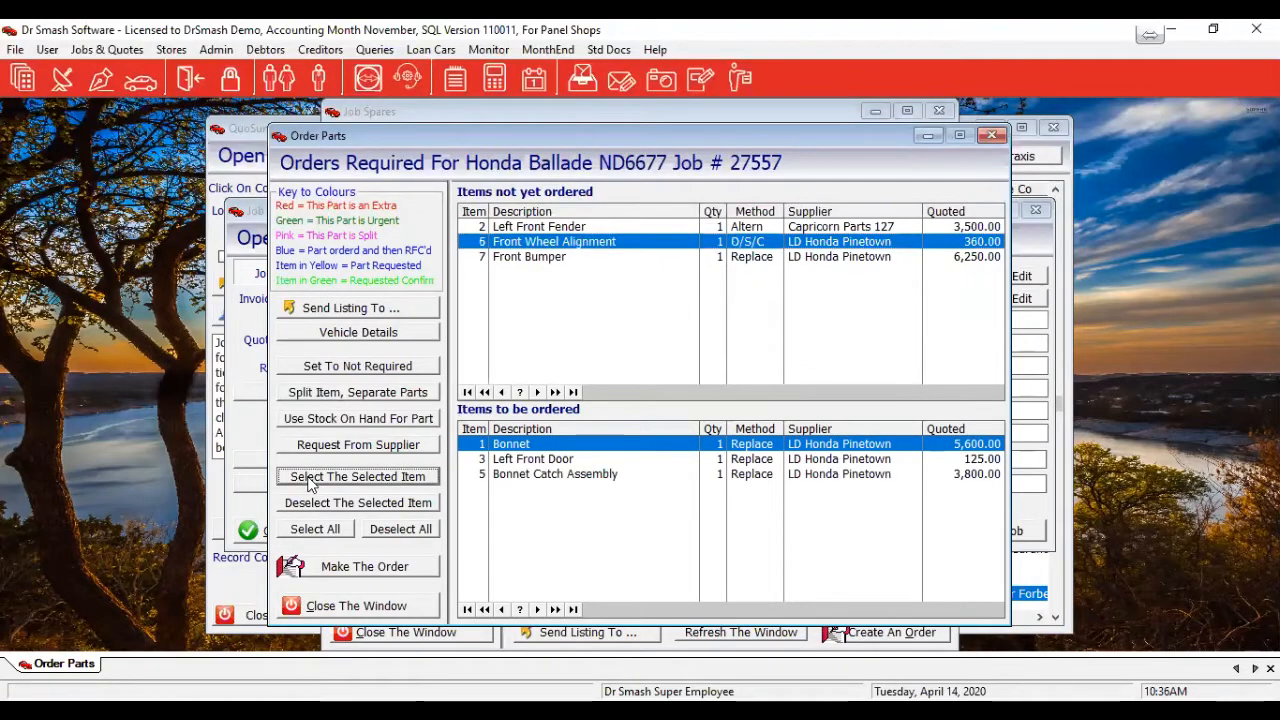
double_click(553, 259)
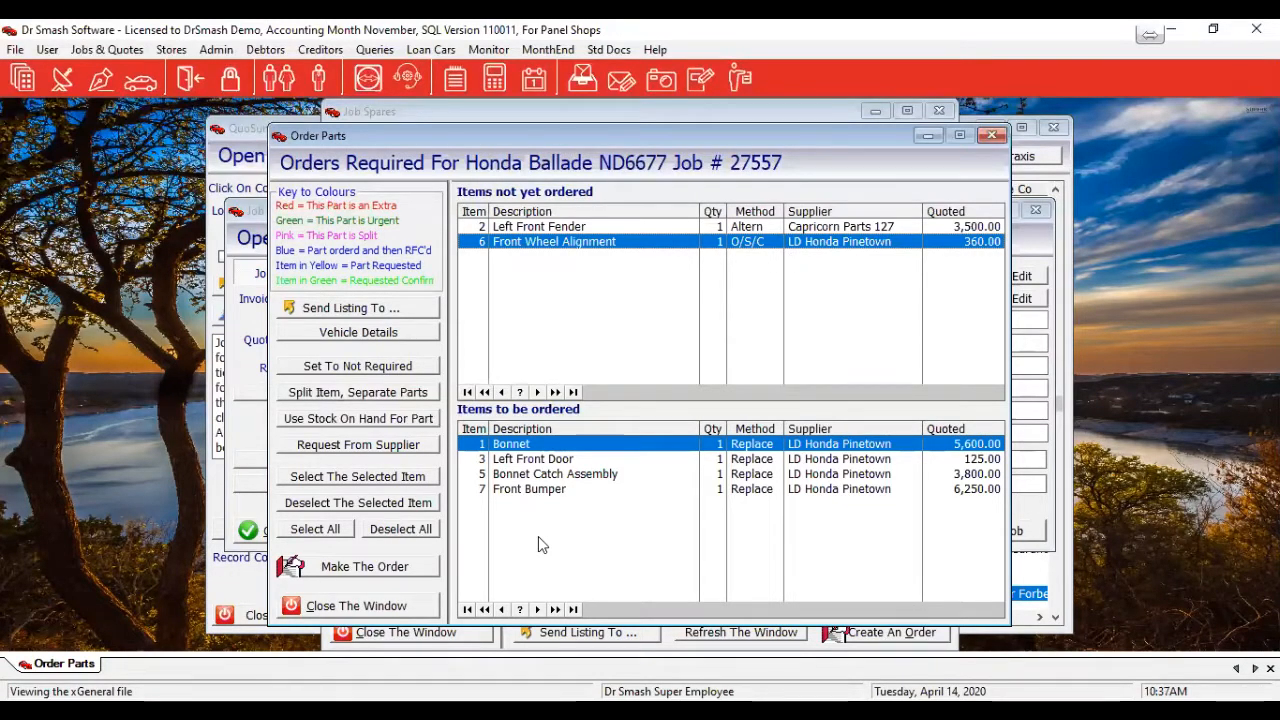
Step: Make the order from the selected parts and set its supplier to Harman
click(358, 574)
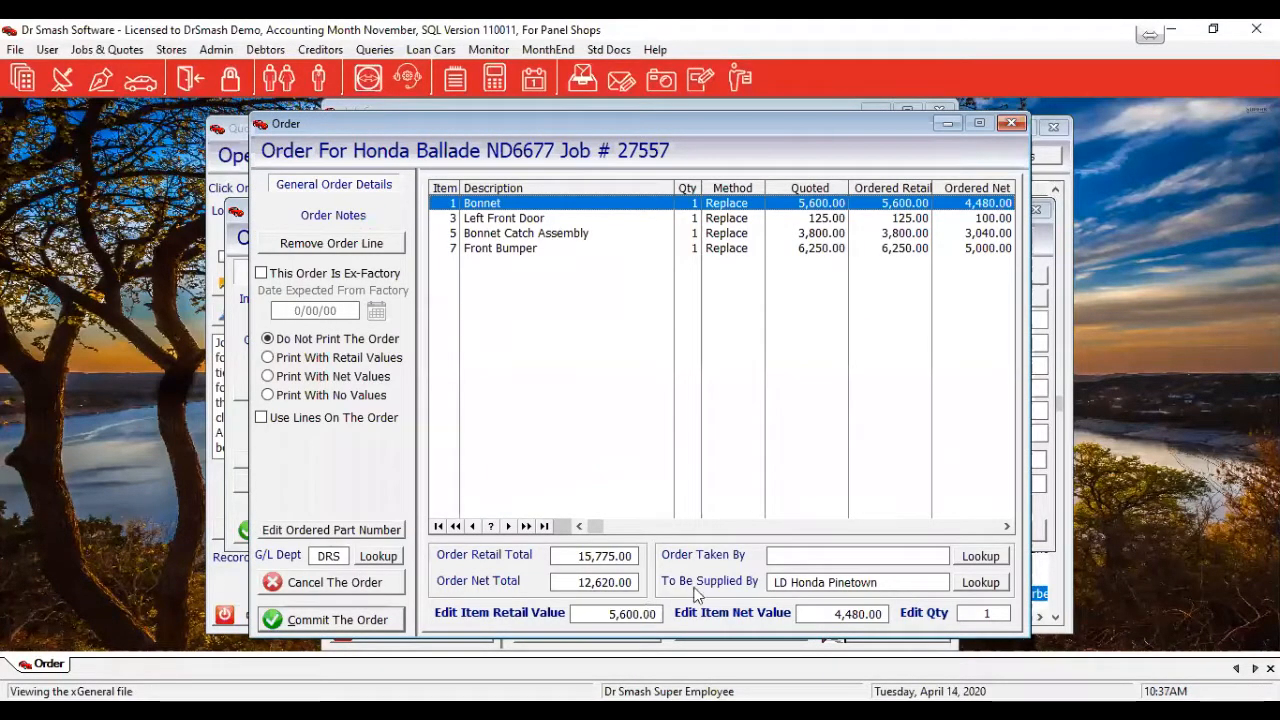
click(1000, 586)
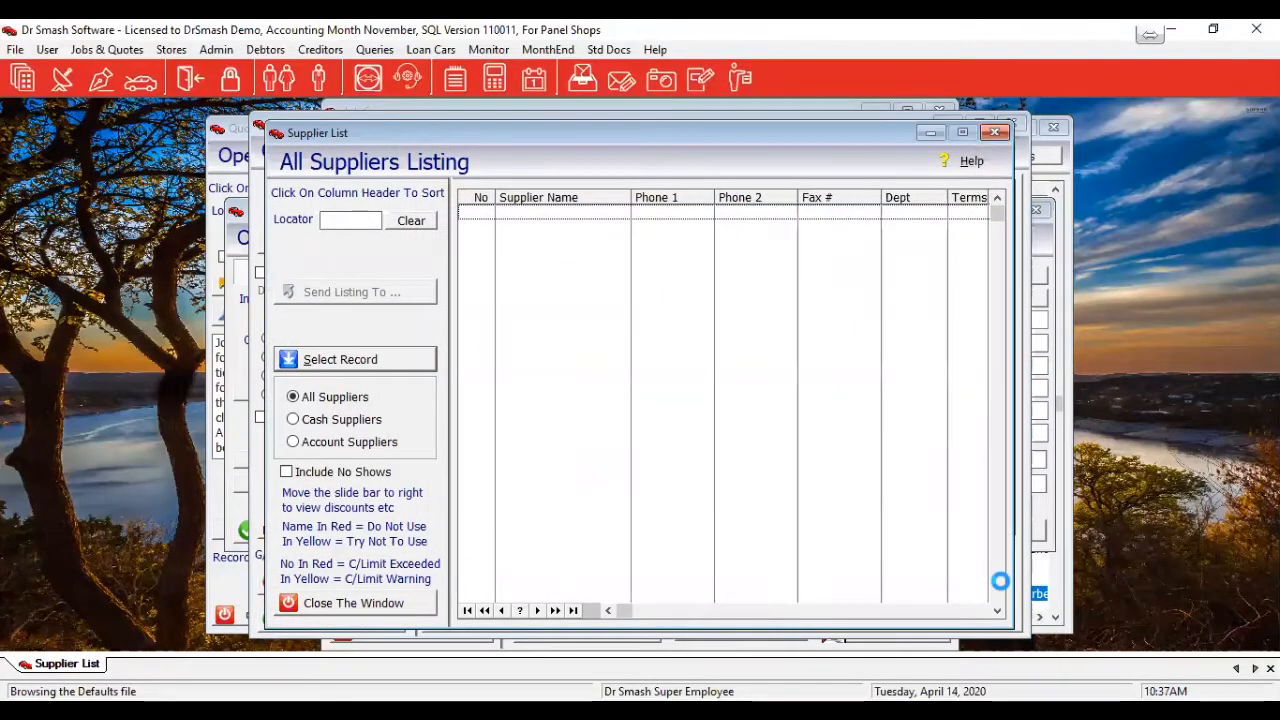
scroll(653, 545, down, 1)
scroll(655, 550, down, 1)
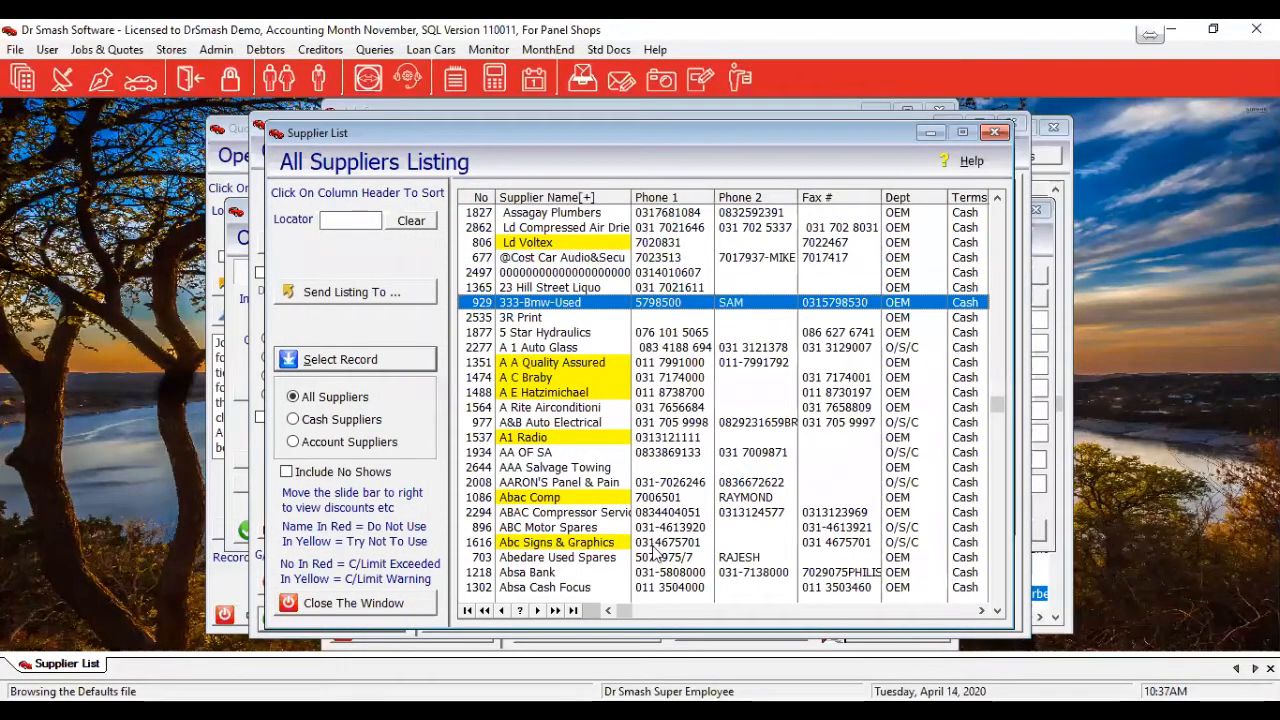
scroll(653, 545, down, 15)
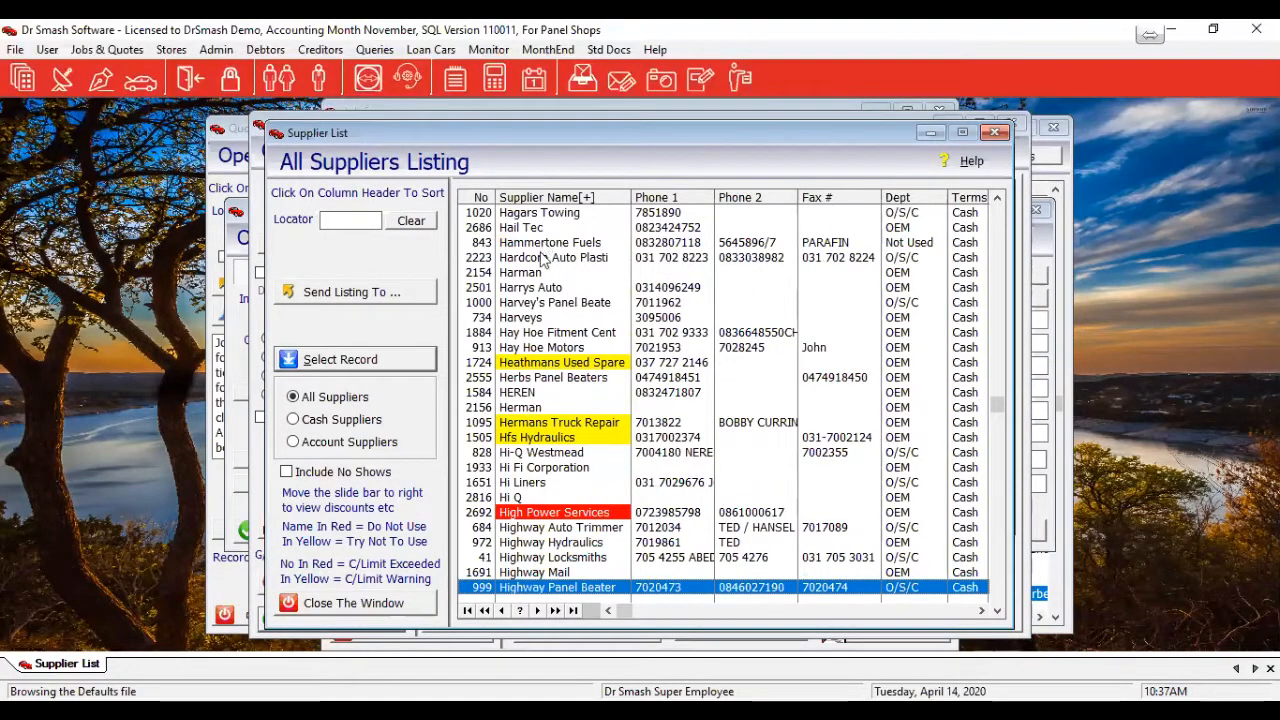
double_click(519, 274)
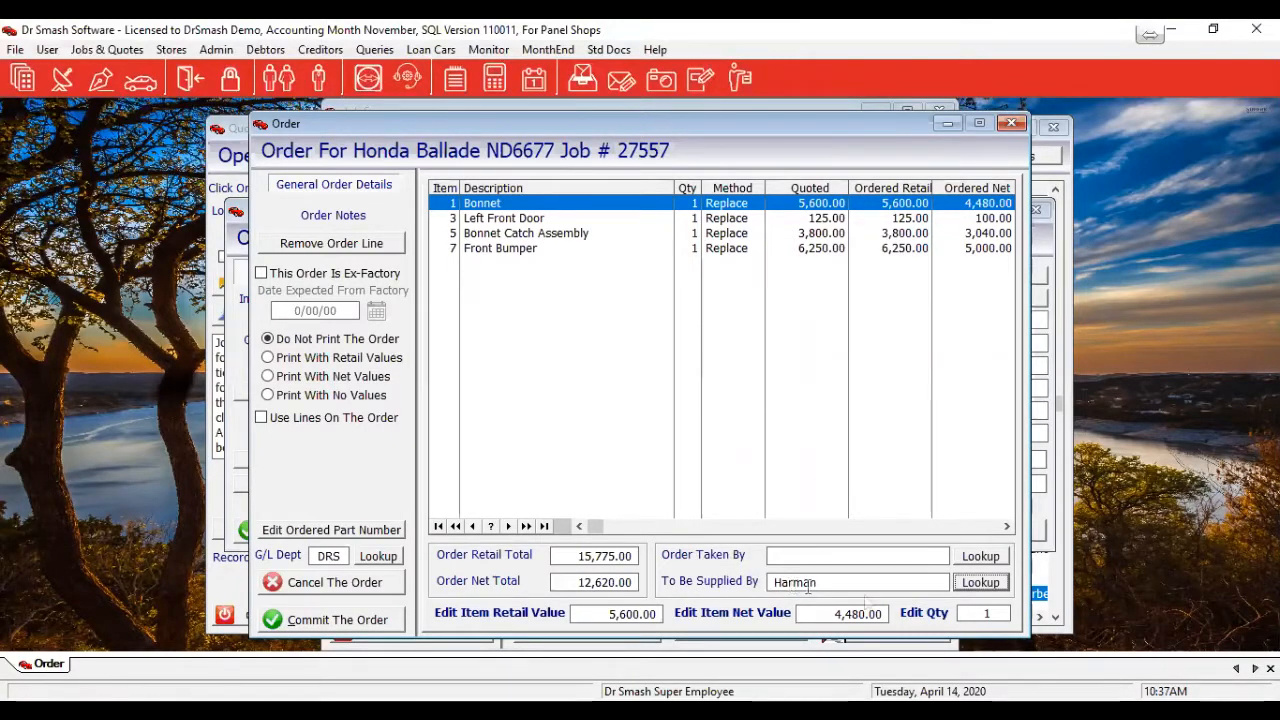
Step: Check Harman's employee list for the order taker, and open the Harman record in the supplier file for editing
click(985, 557)
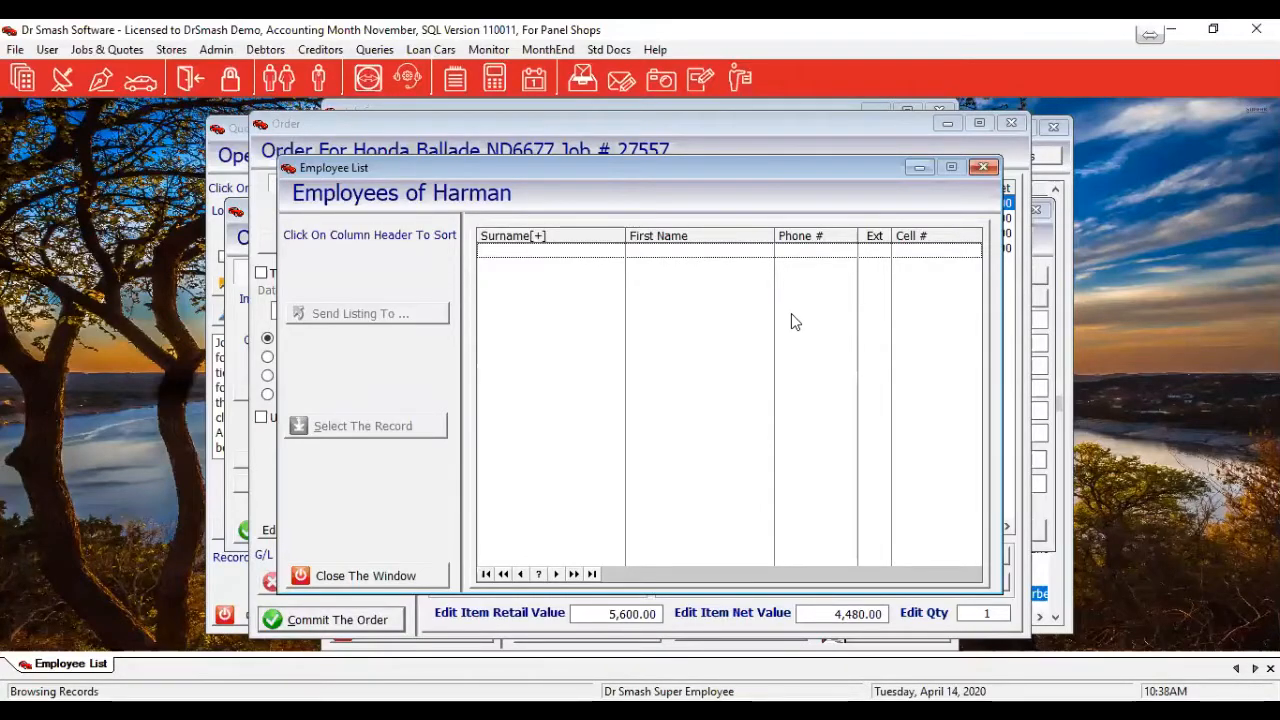
click(372, 51)
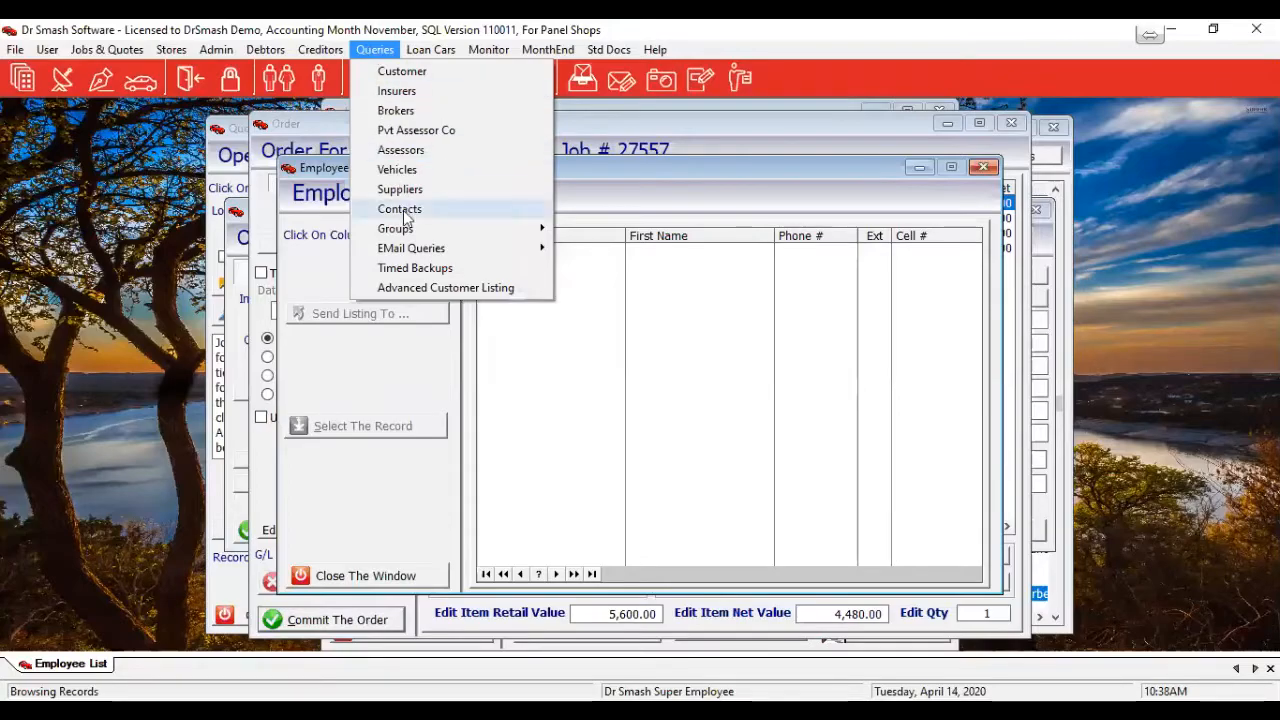
click(630, 268)
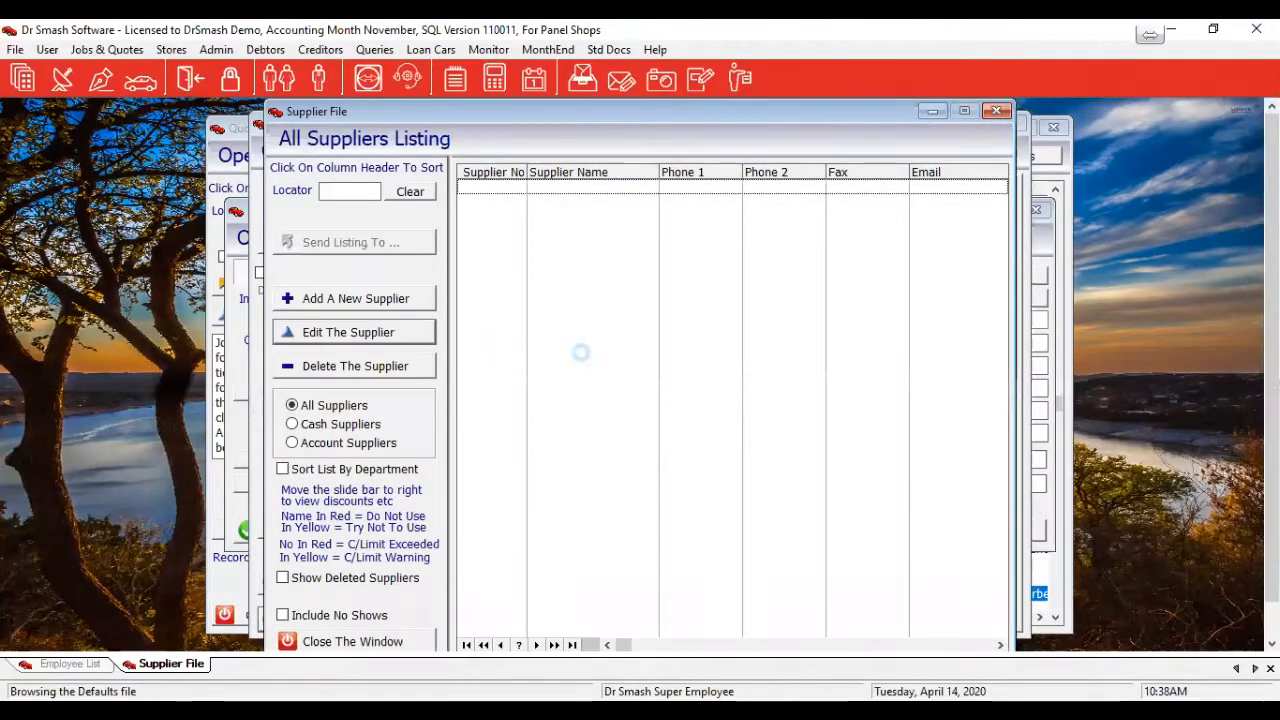
click(594, 369)
text(h)
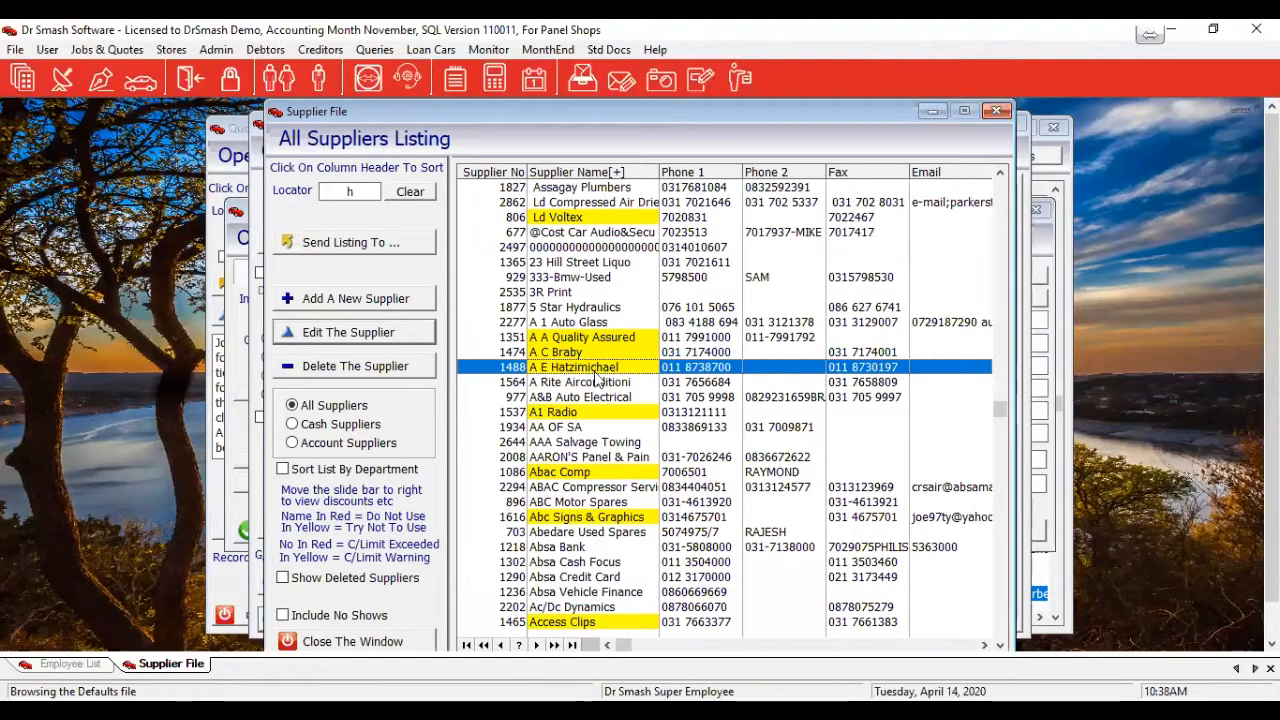
text(ar)
click(566, 382)
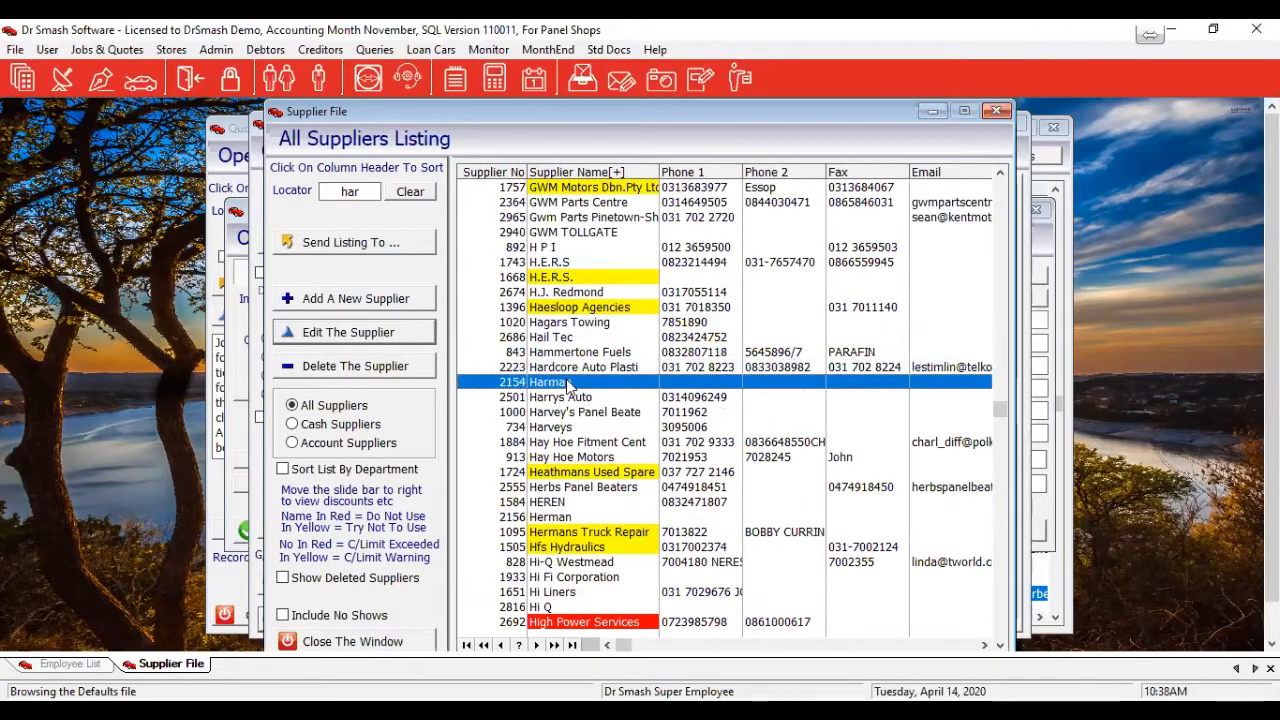
double_click(735, 378)
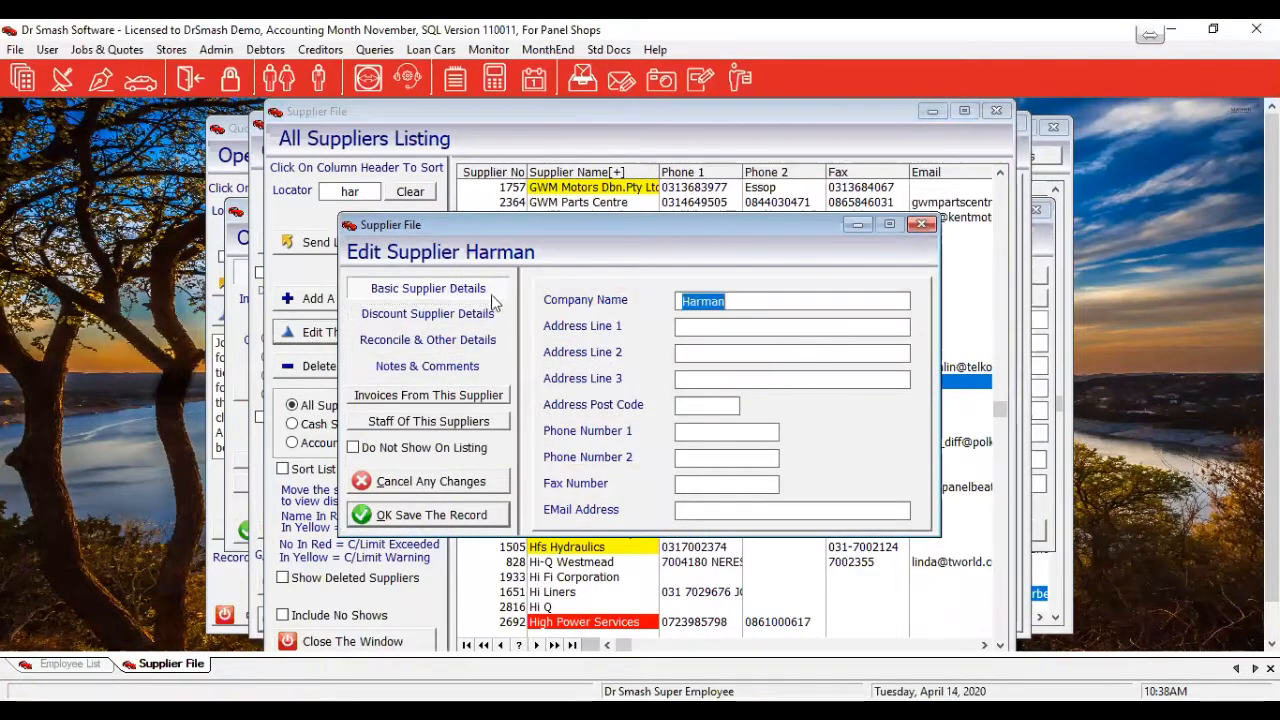
Step: Add a new employee to Harman's staff with the contact's name as surname, and save the employee and supplier records
click(436, 425)
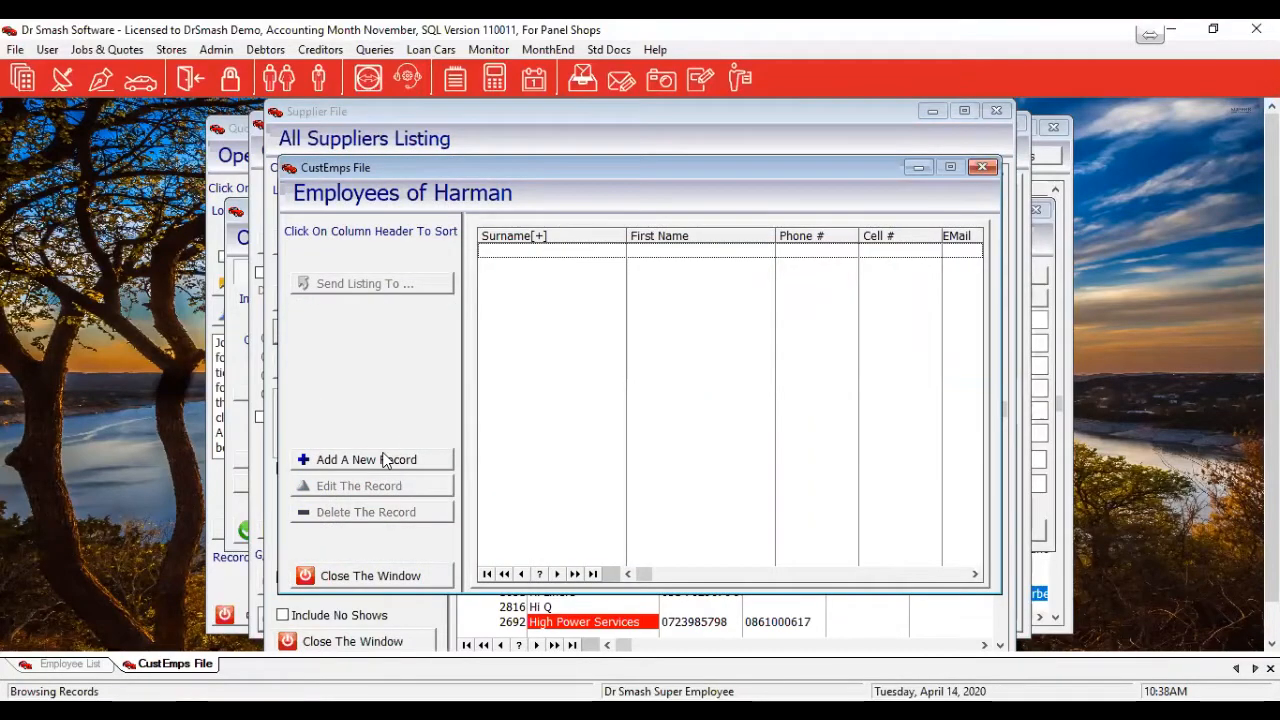
click(383, 459)
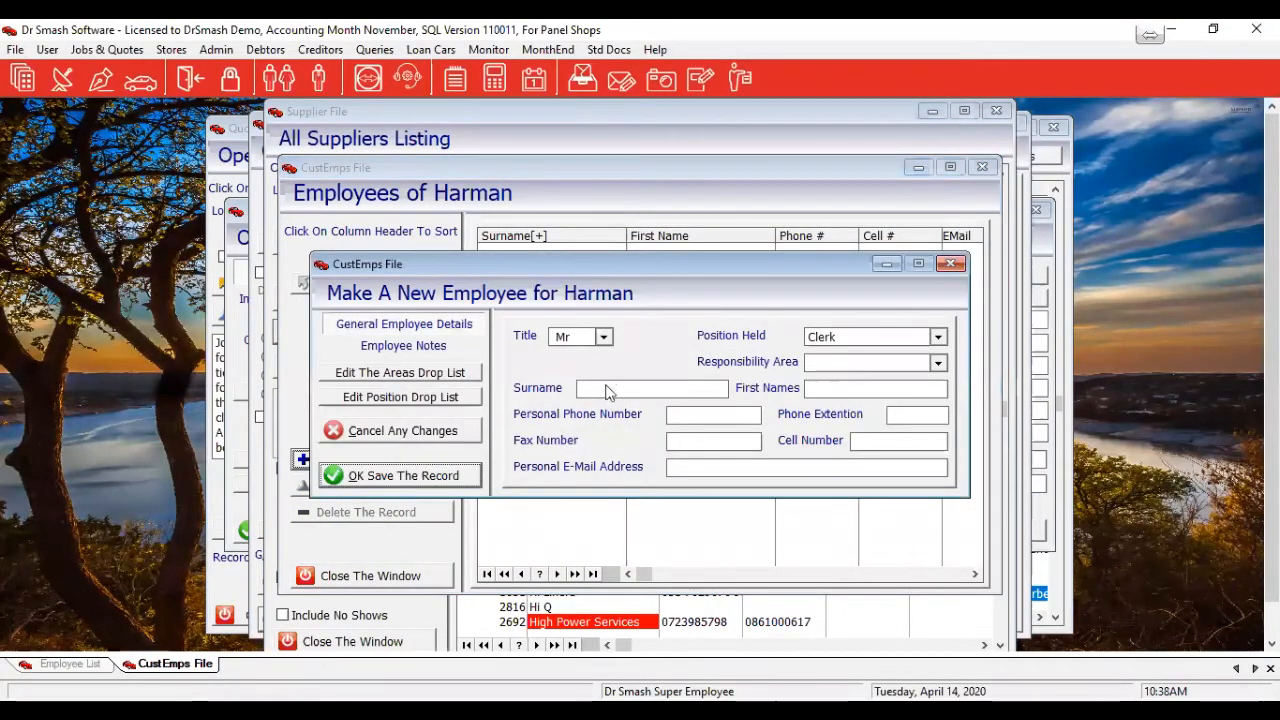
click(609, 389)
text(Sea)
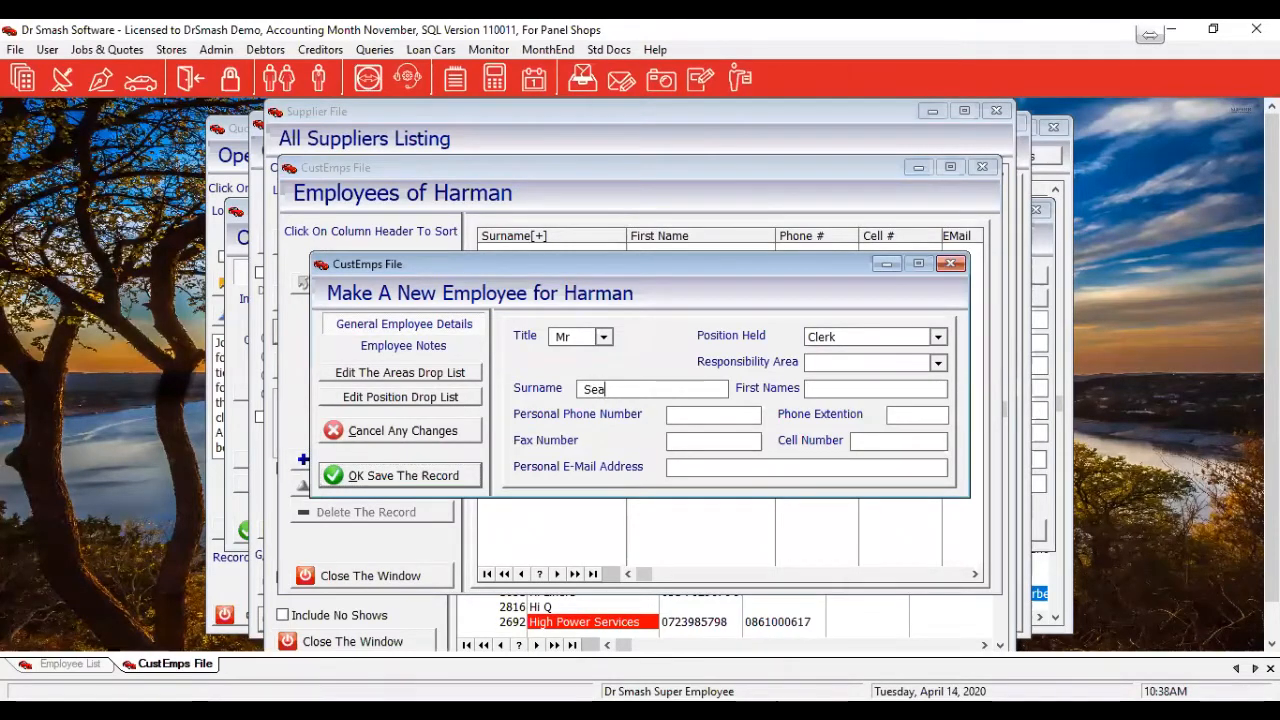
text(n)
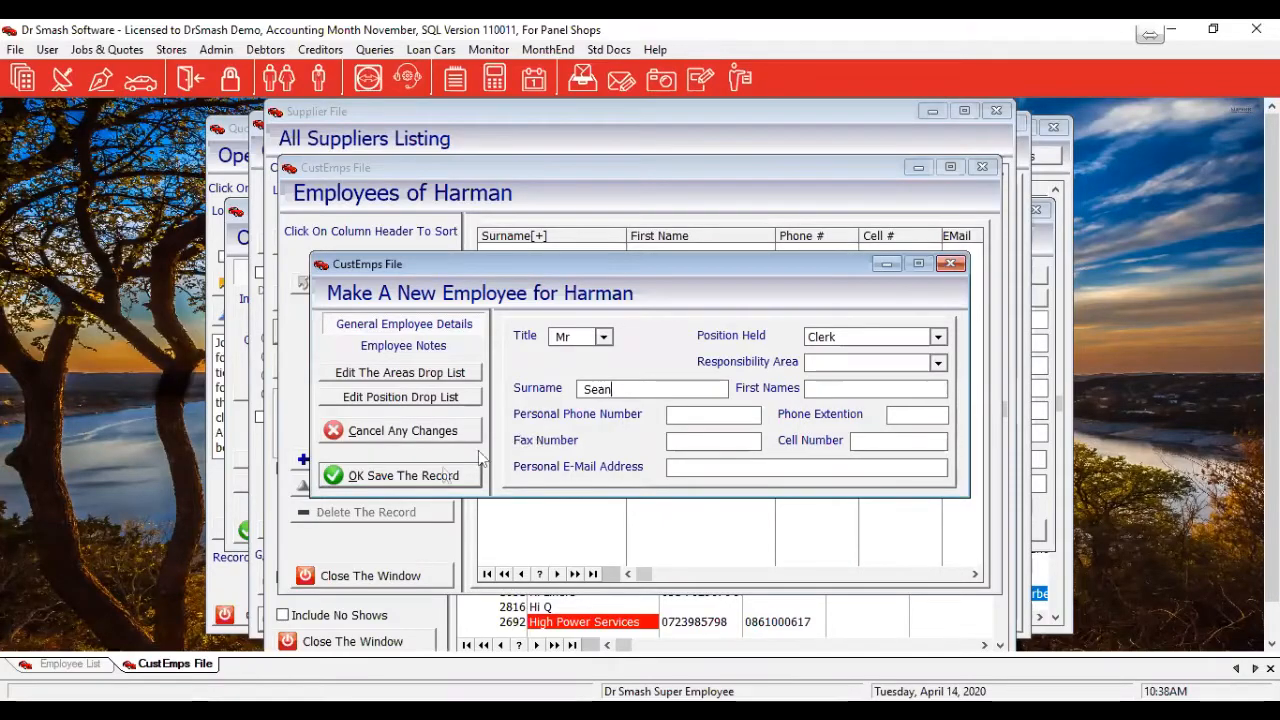
click(430, 478)
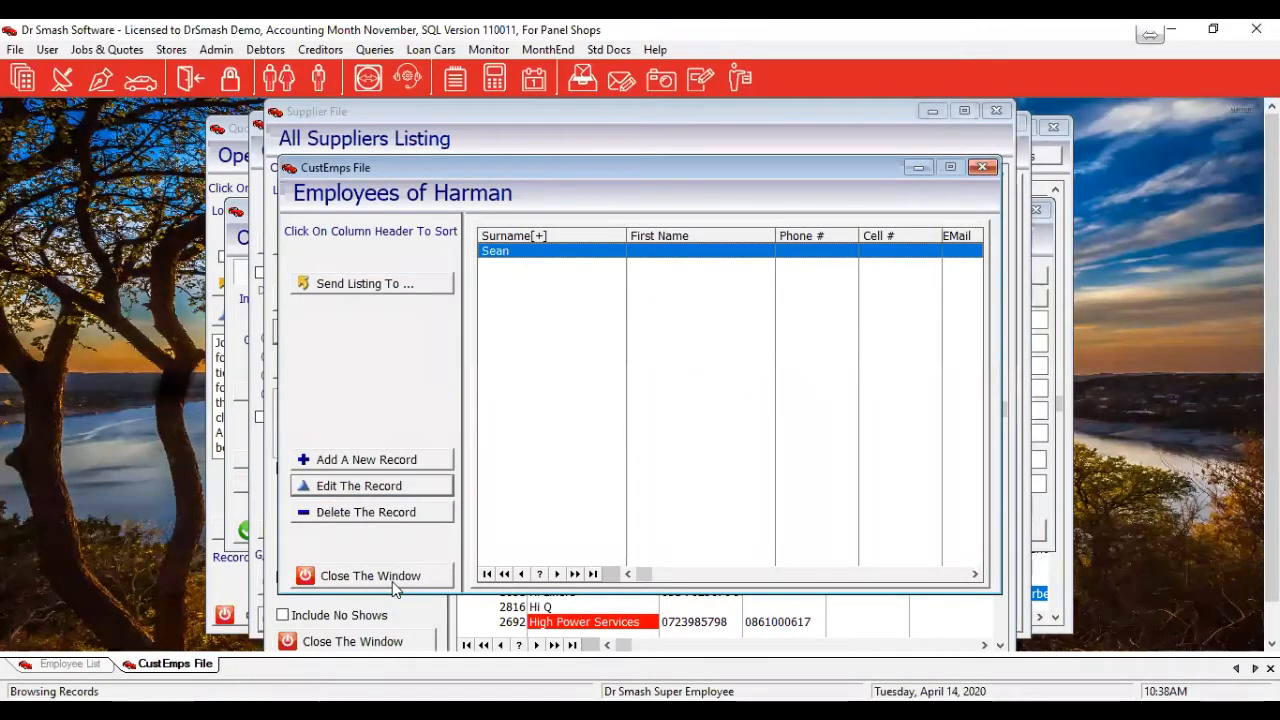
click(397, 577)
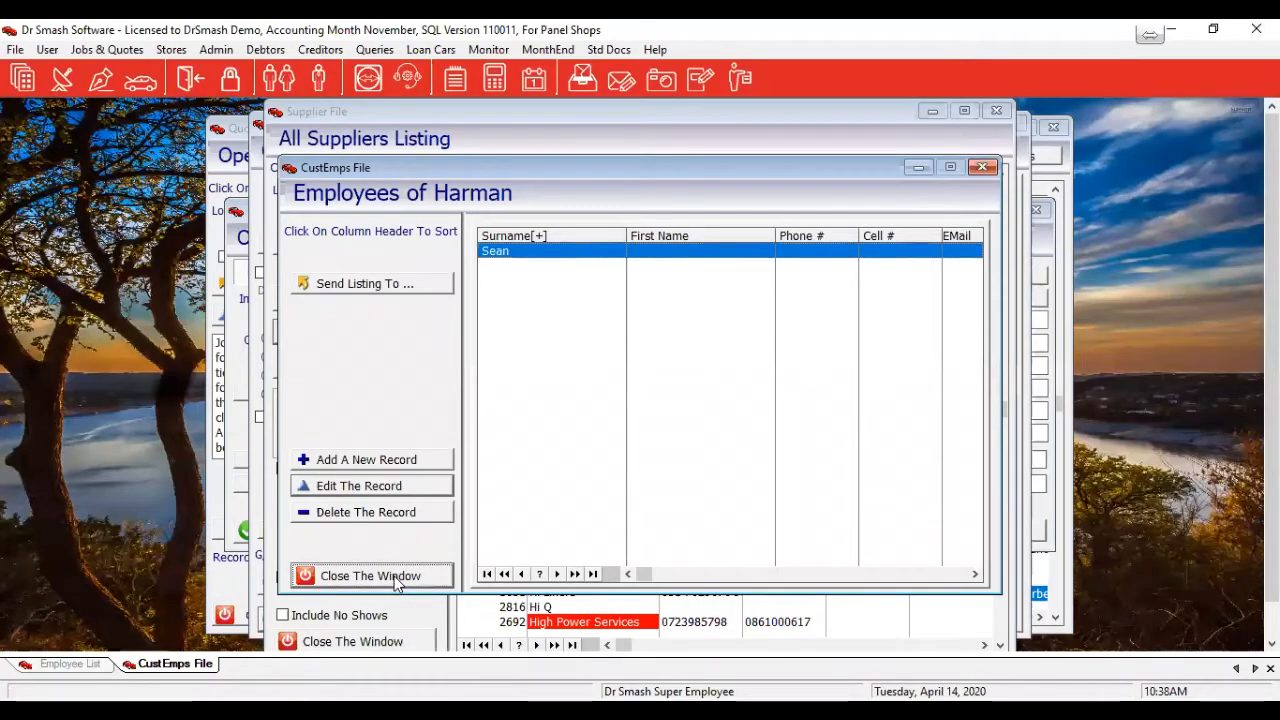
click(430, 514)
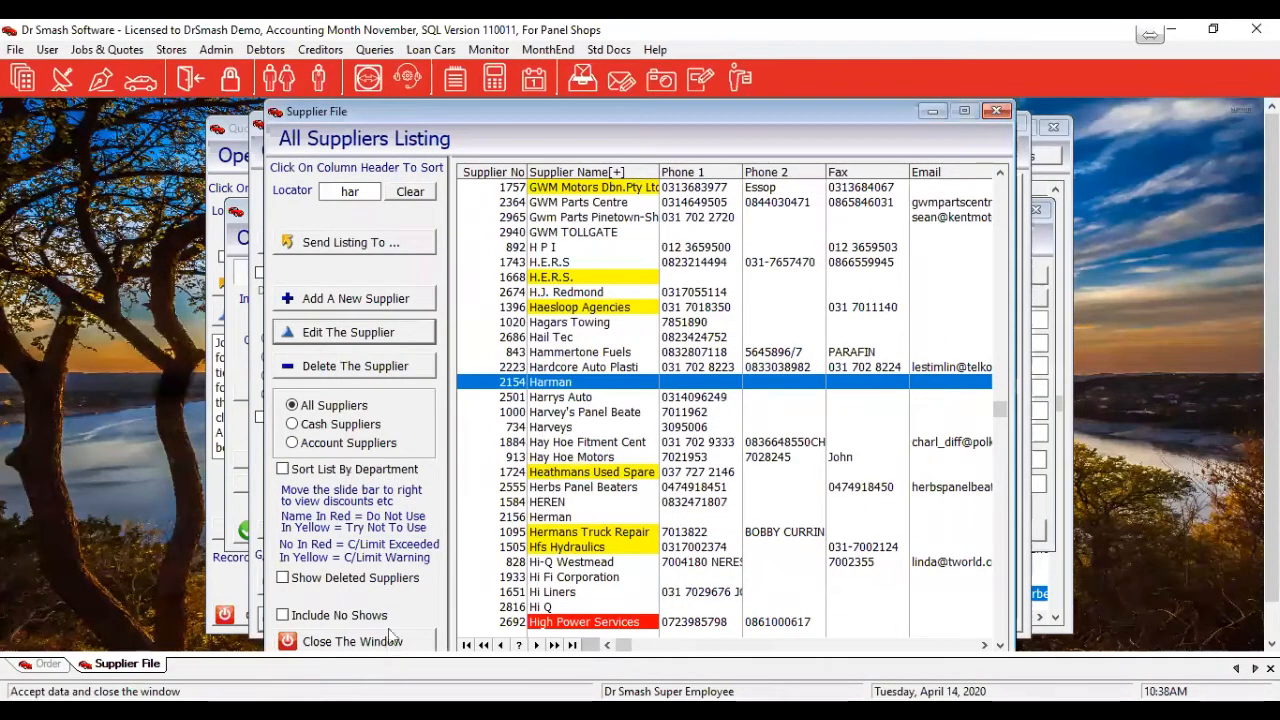
Step: Close the supplier list and set the order taker to the employee listed for Harman
click(352, 641)
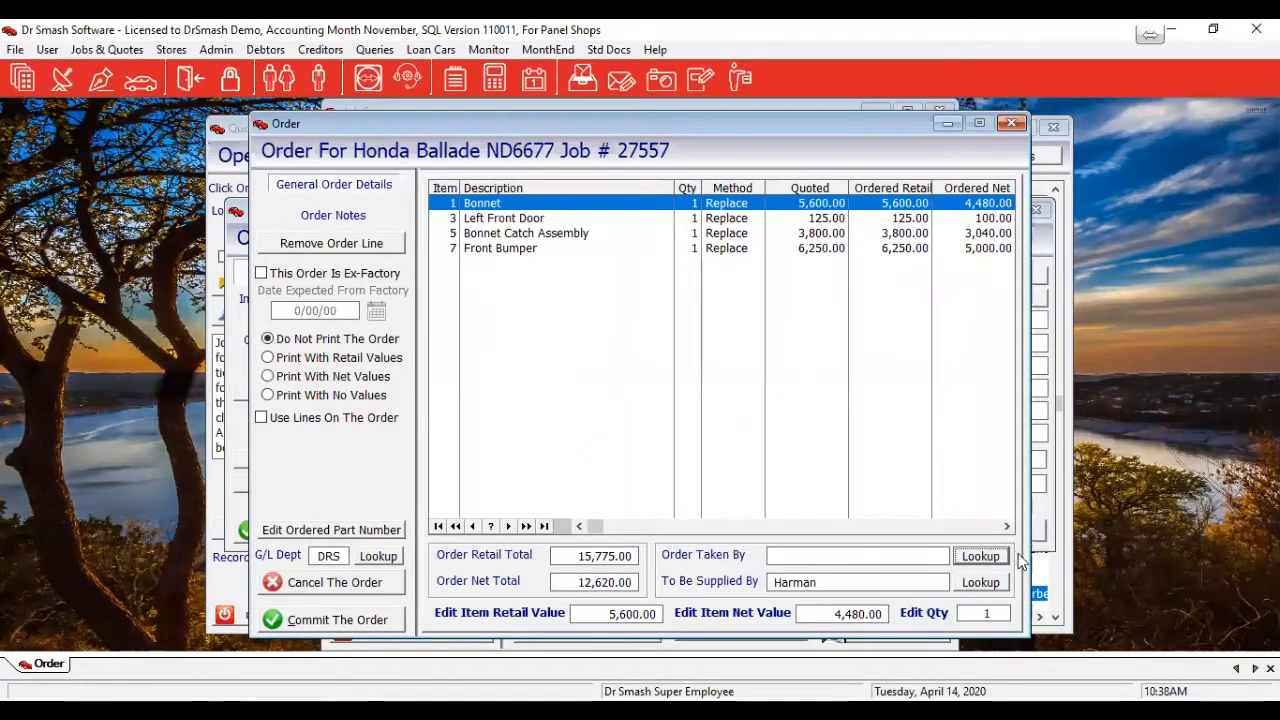
click(980, 556)
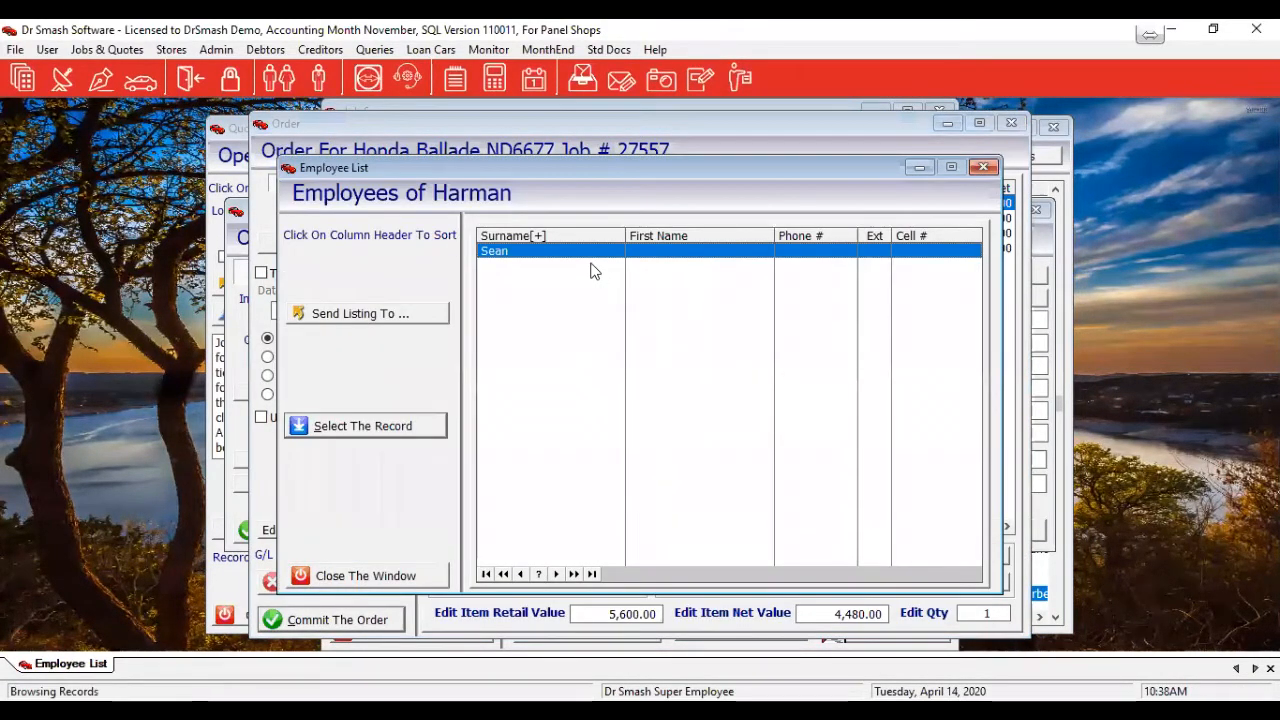
click(388, 426)
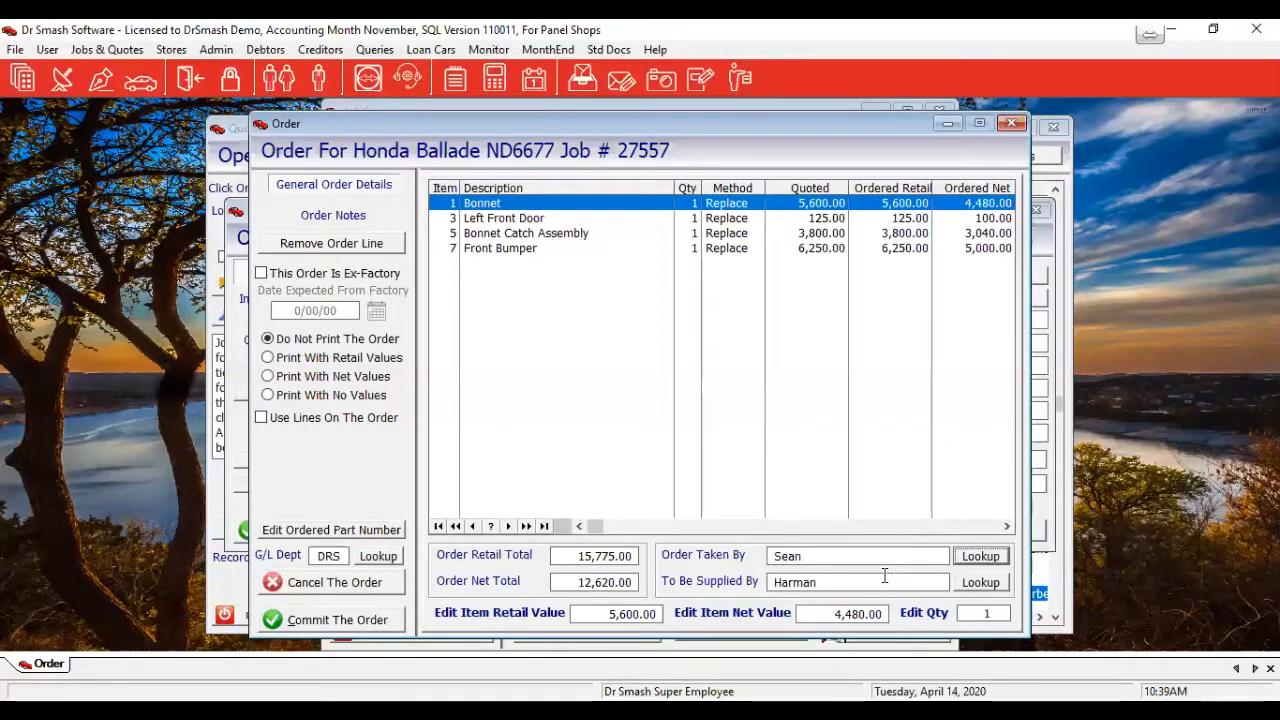
Step: Find Harman in the supplier file and open its discount details for editing
click(375, 49)
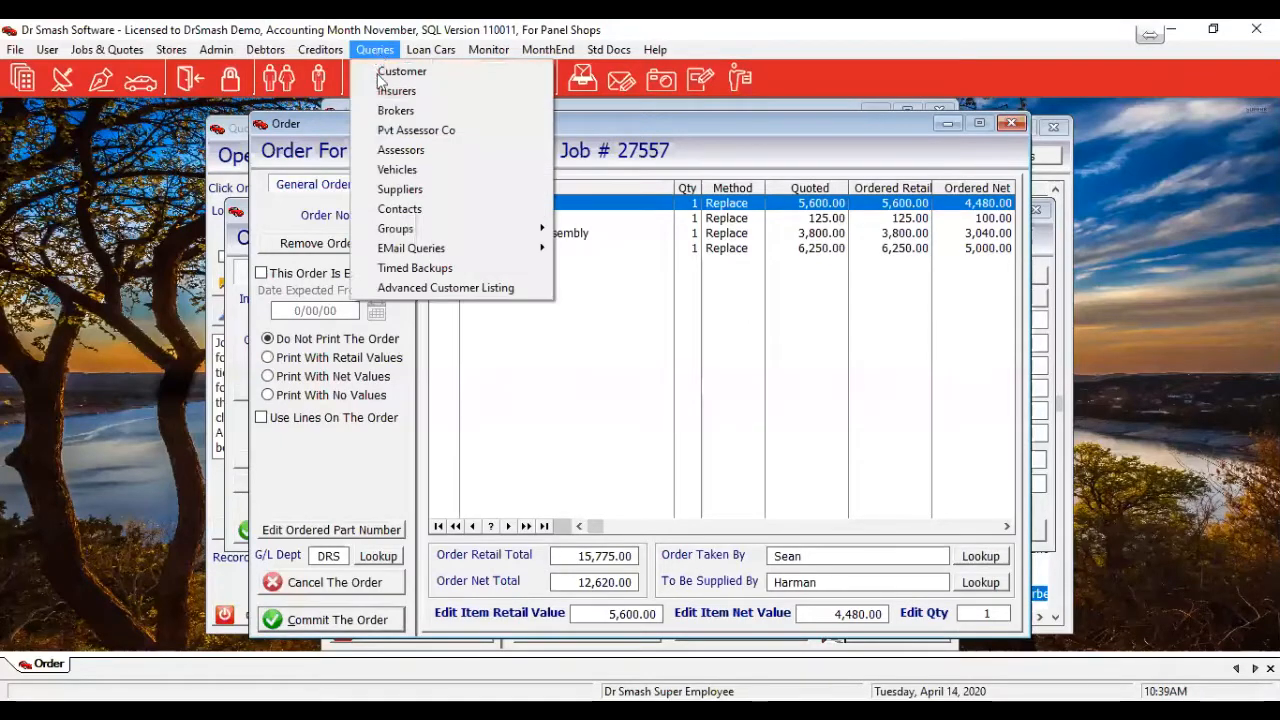
click(398, 190)
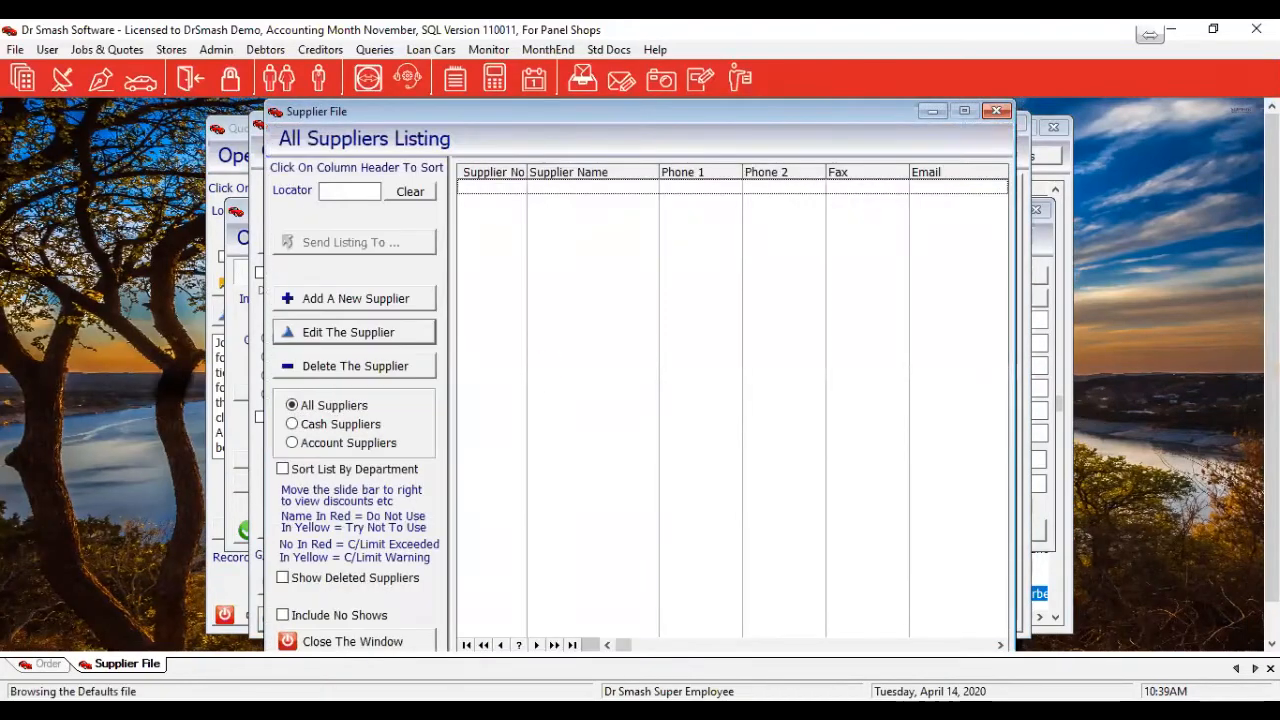
click(578, 358)
text(harman)
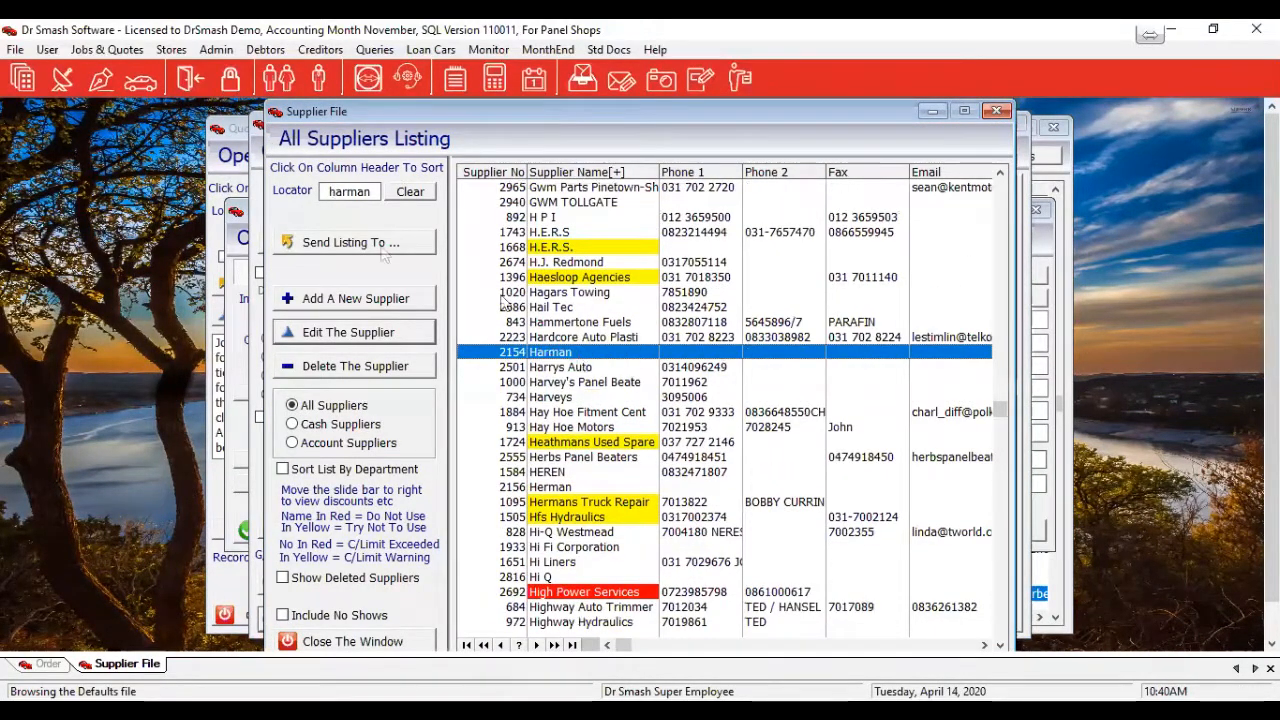
click(416, 334)
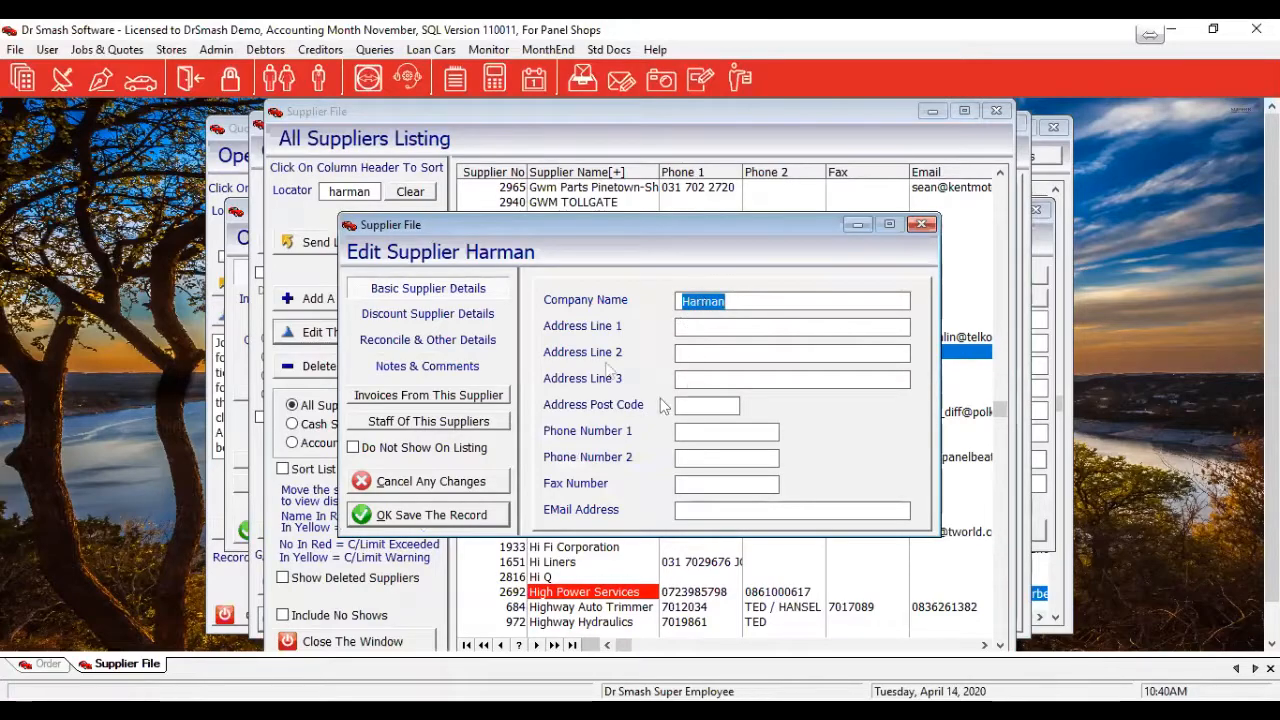
click(451, 316)
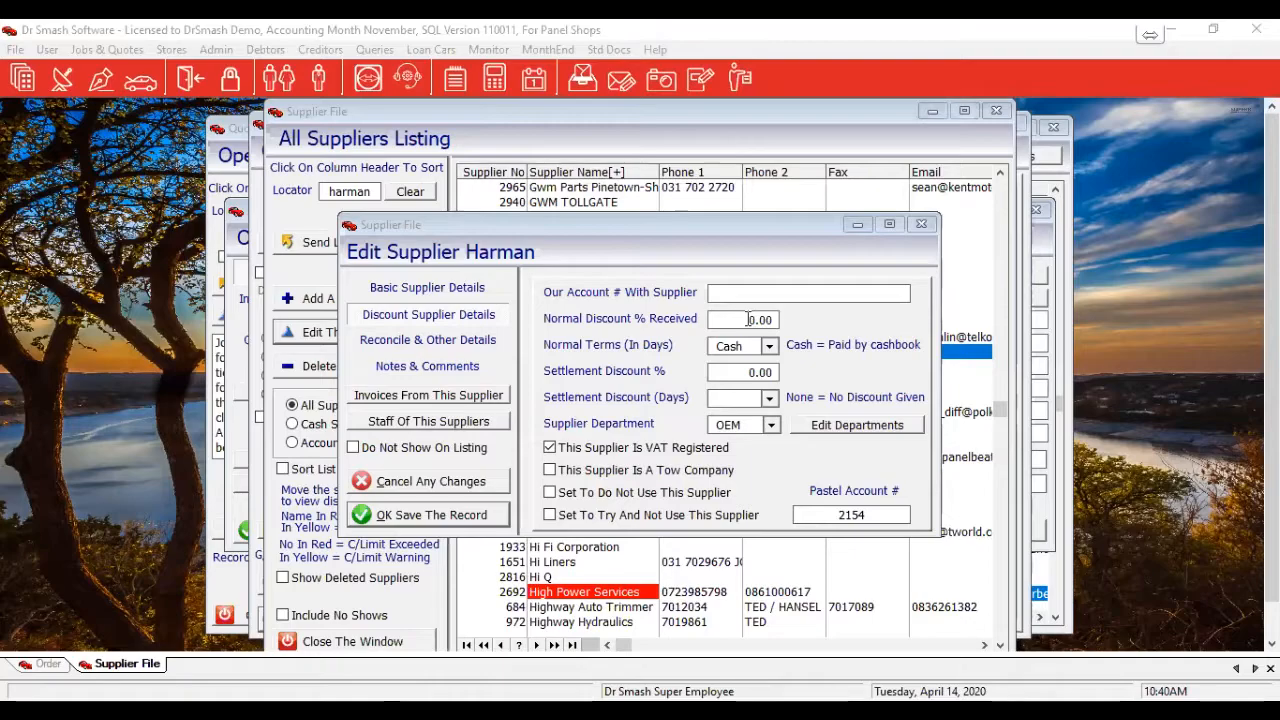
Step: Set Harman's normal discount received to 17% and its normal terms to 30 Days
click(820, 329)
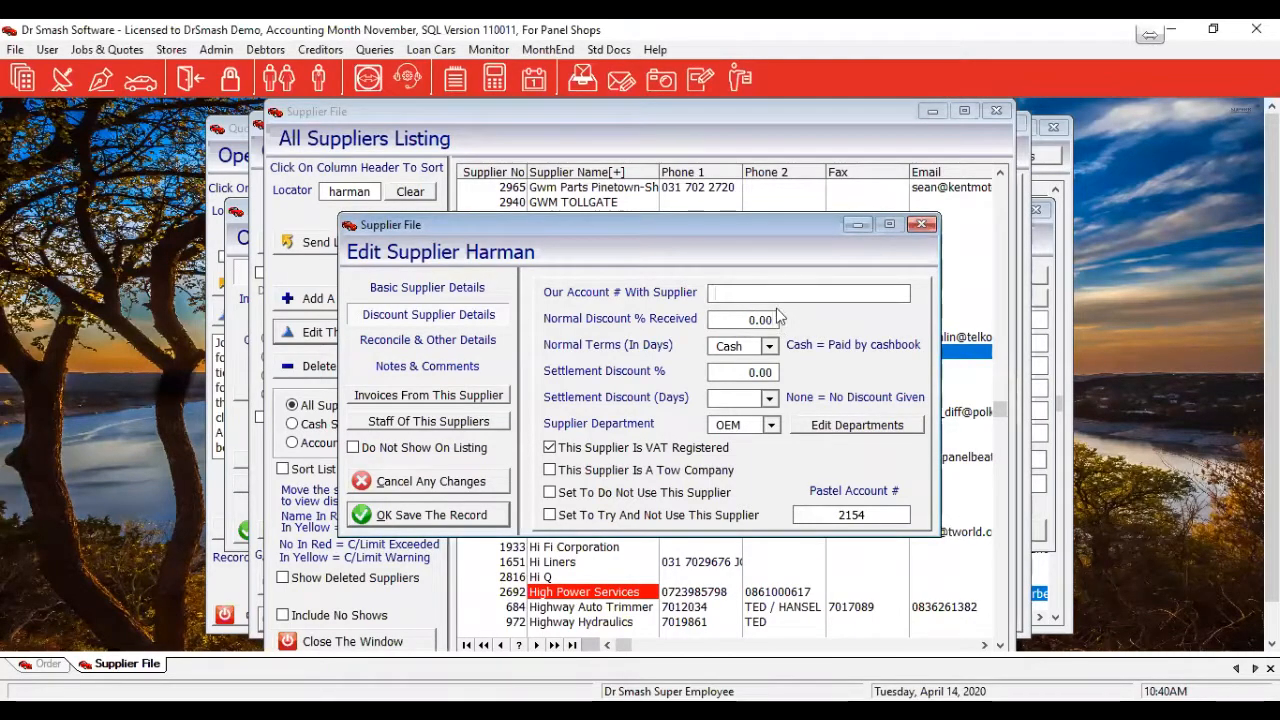
click(742, 320)
text(17)
click(770, 346)
click(752, 376)
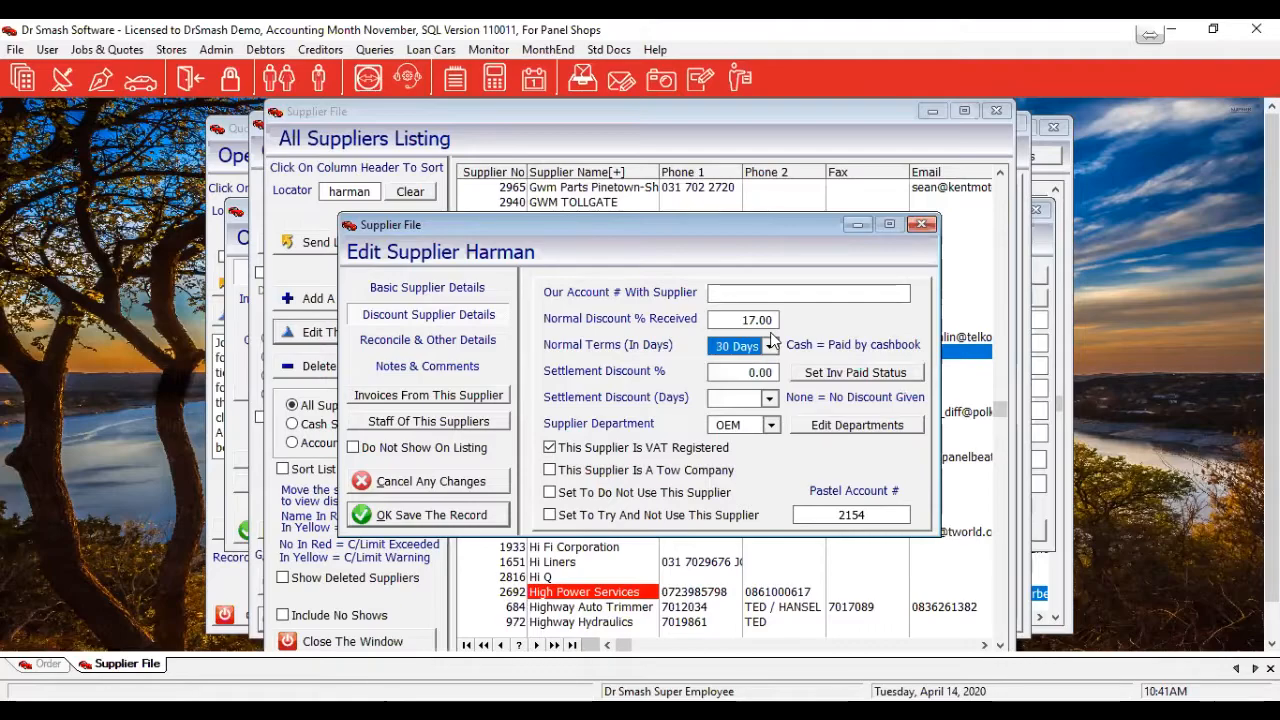
Step: Give Harman a settlement discount of 2.50% at 30 Days and save the supplier record
click(731, 370)
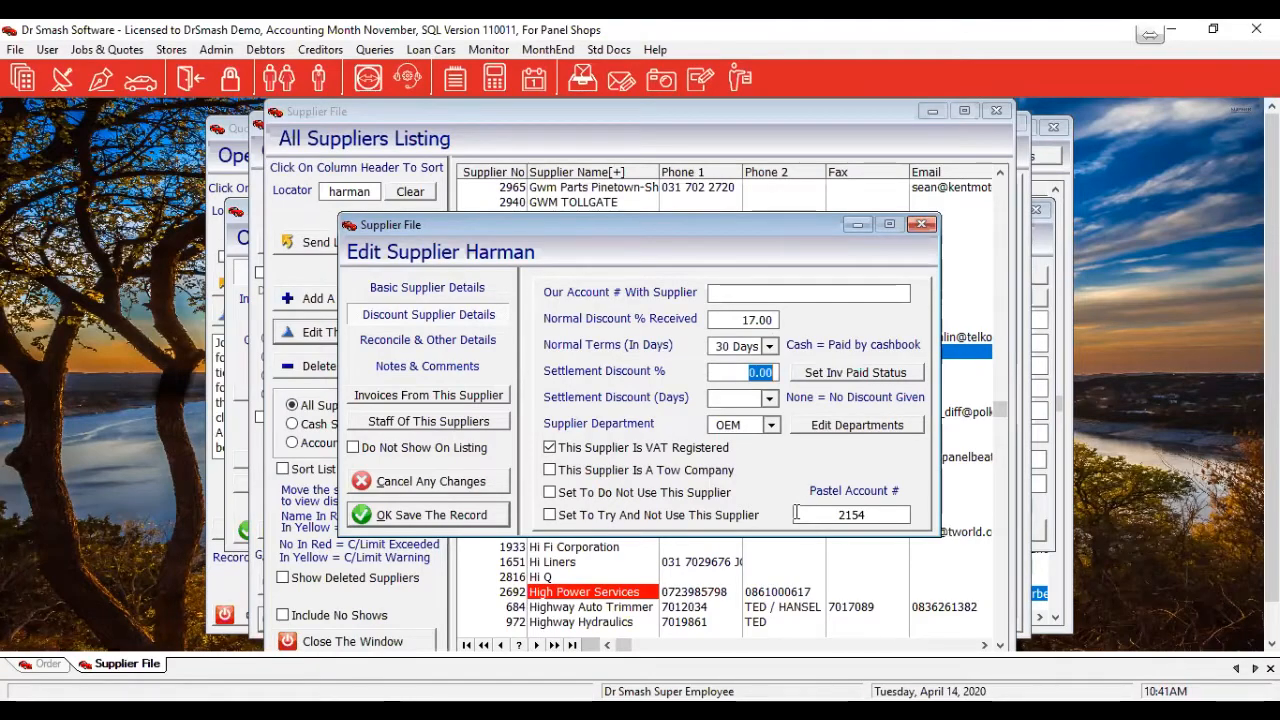
text(2.50)
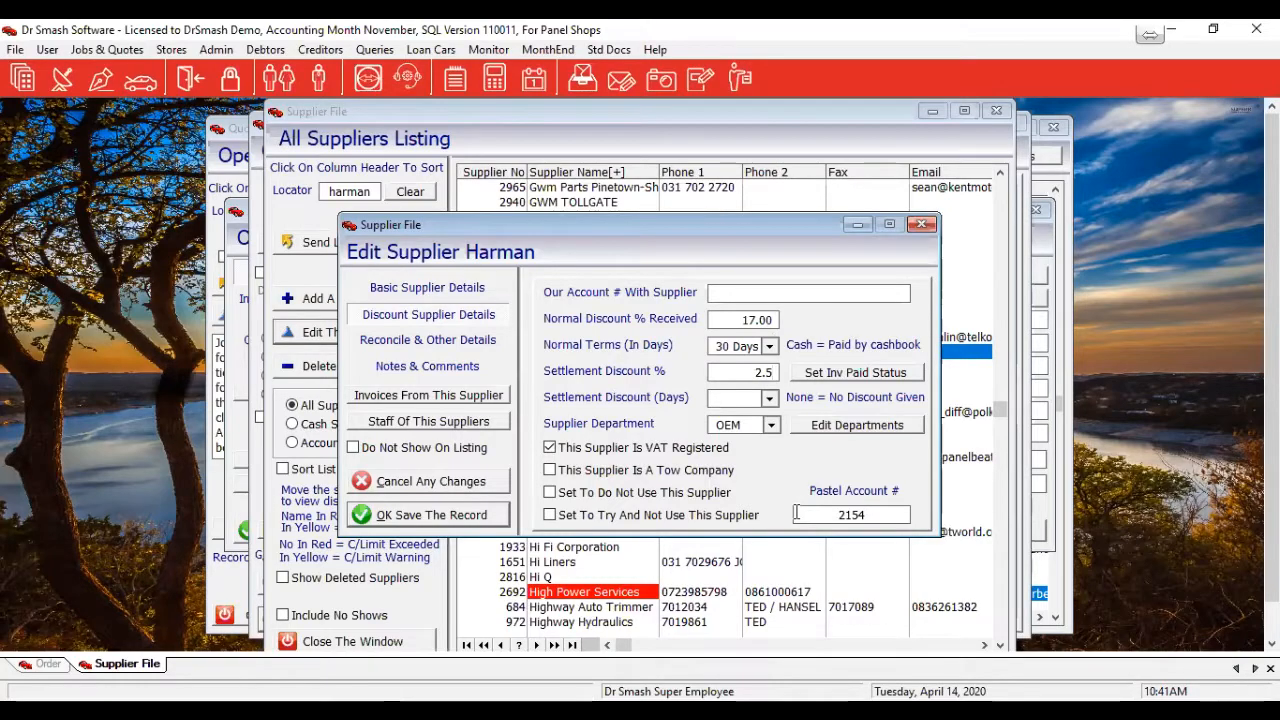
click(797, 513)
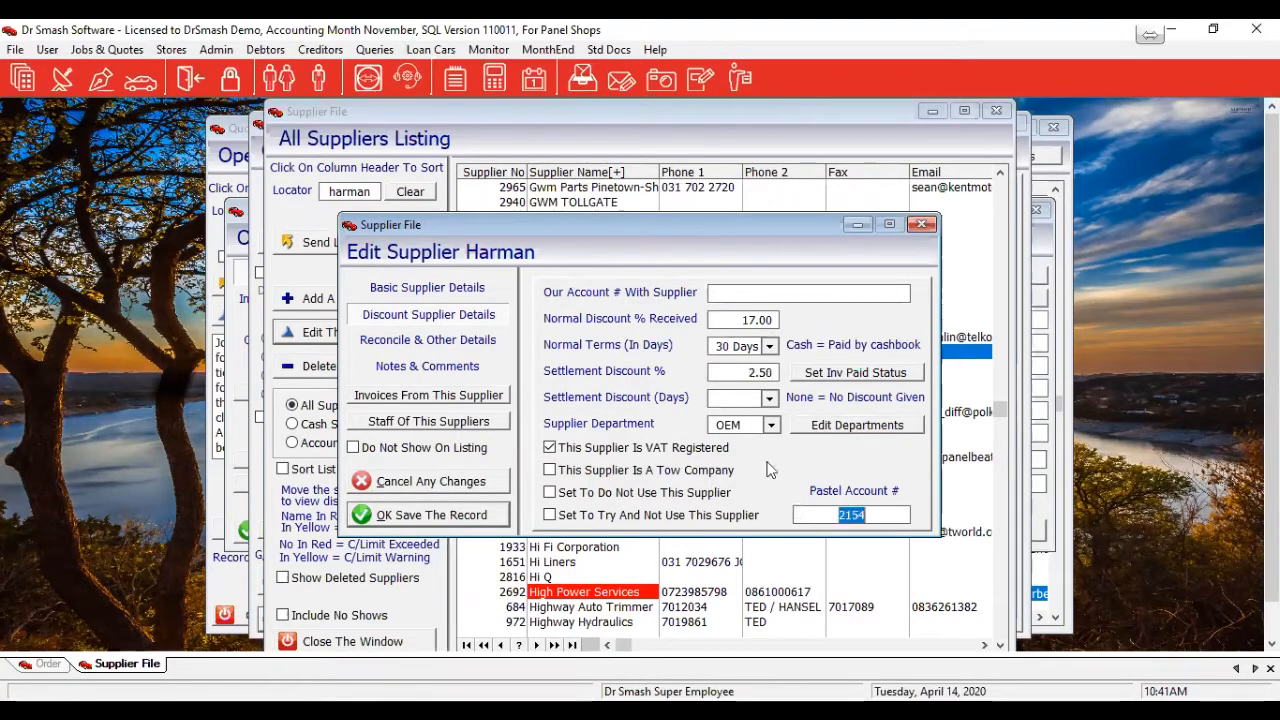
click(770, 402)
click(745, 431)
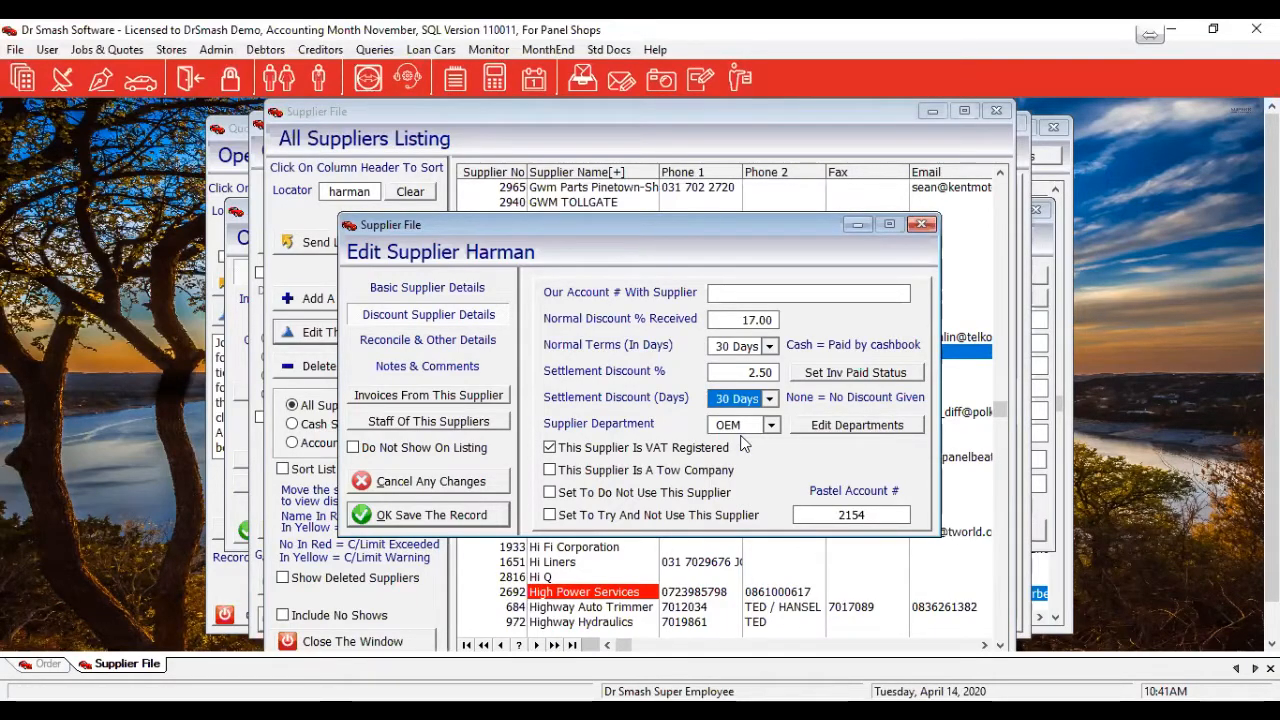
click(460, 524)
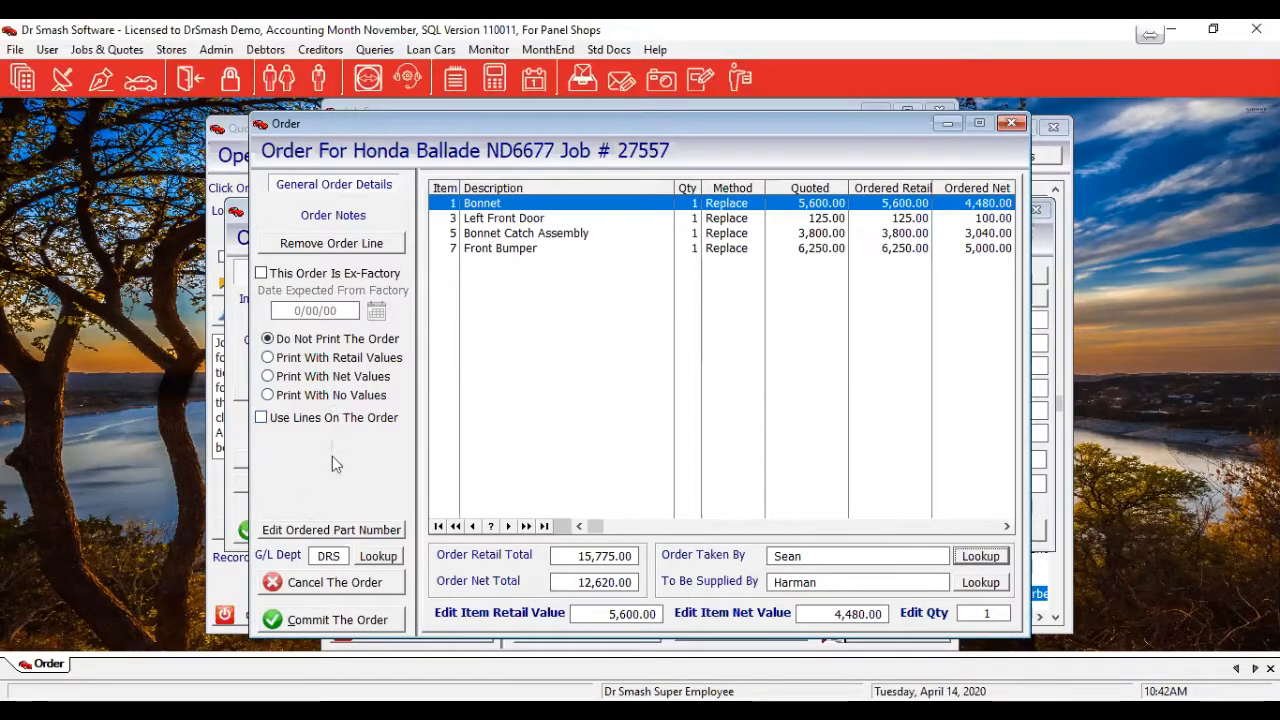
Step: Commit the Harman order with the print option set to no values, and output the previewed order as a PDF file
click(267, 396)
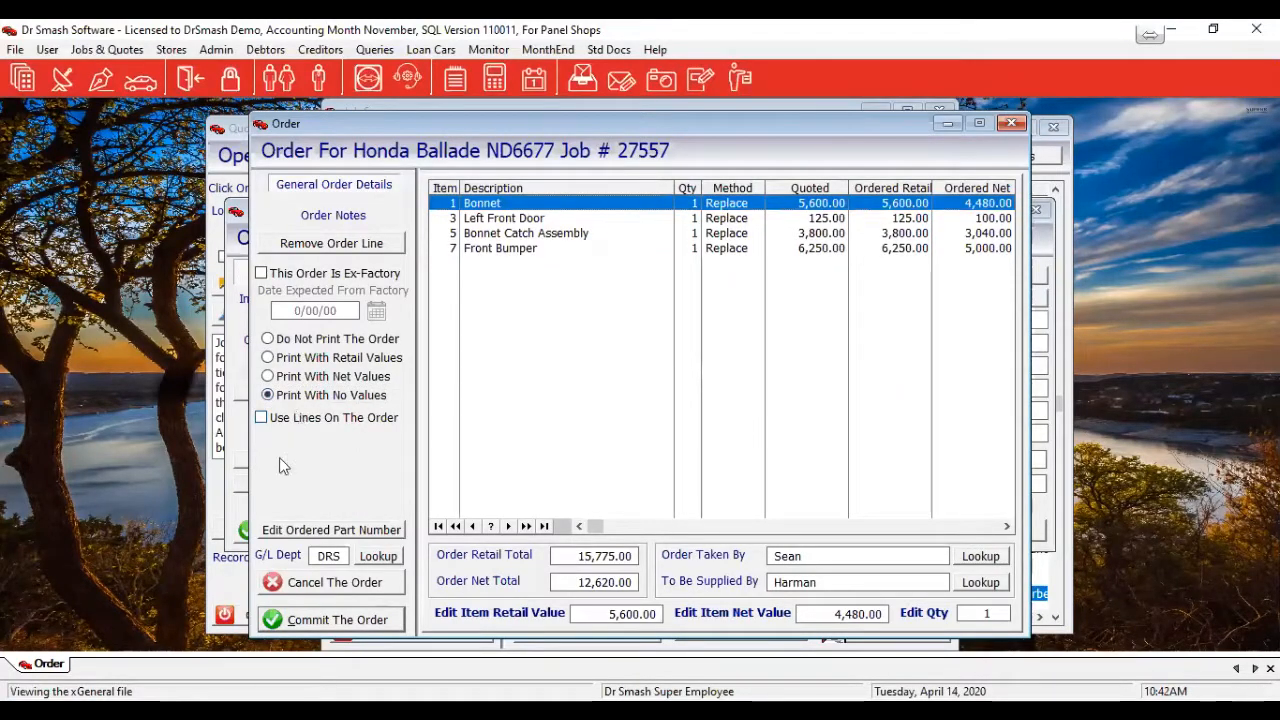
click(290, 622)
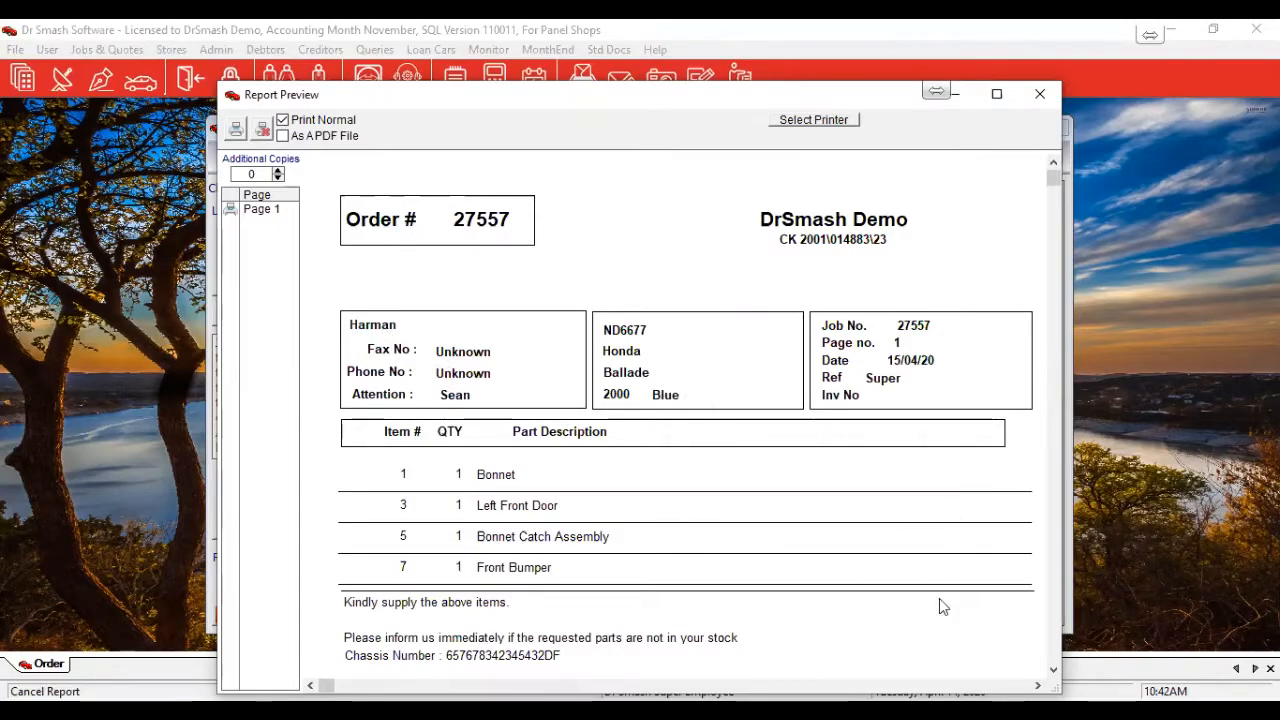
scroll(940, 601, down, 2)
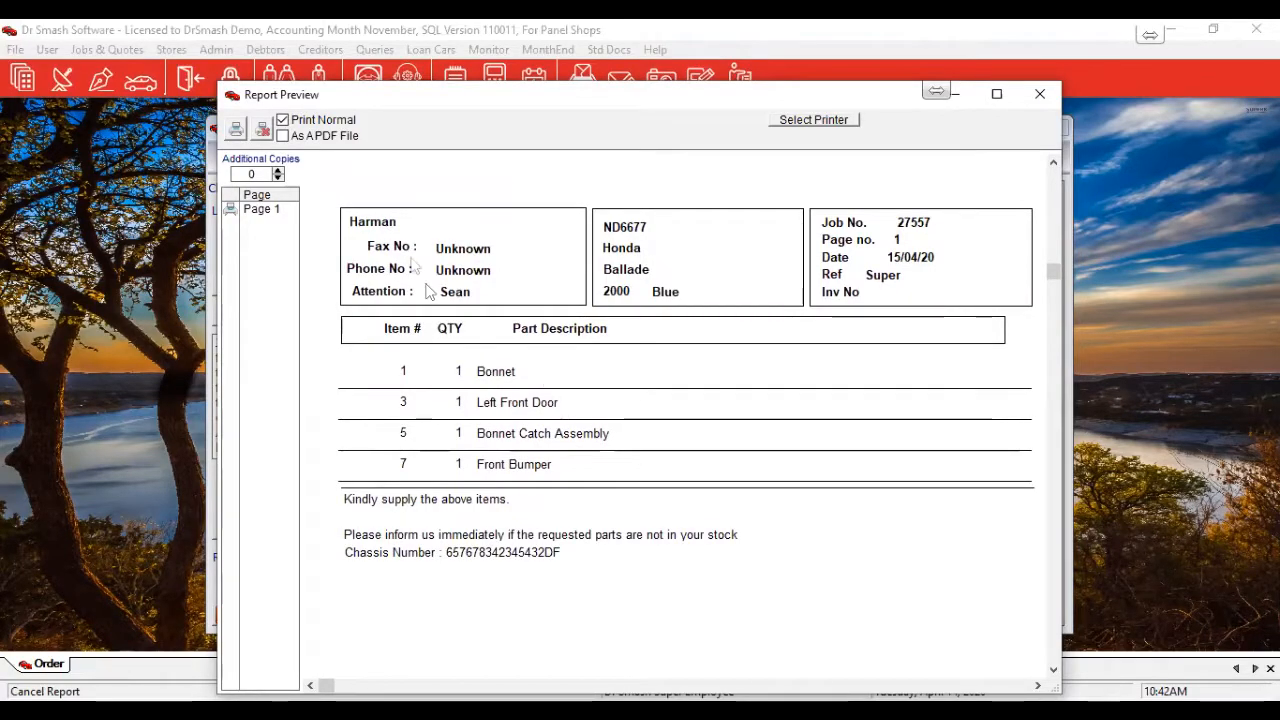
click(302, 137)
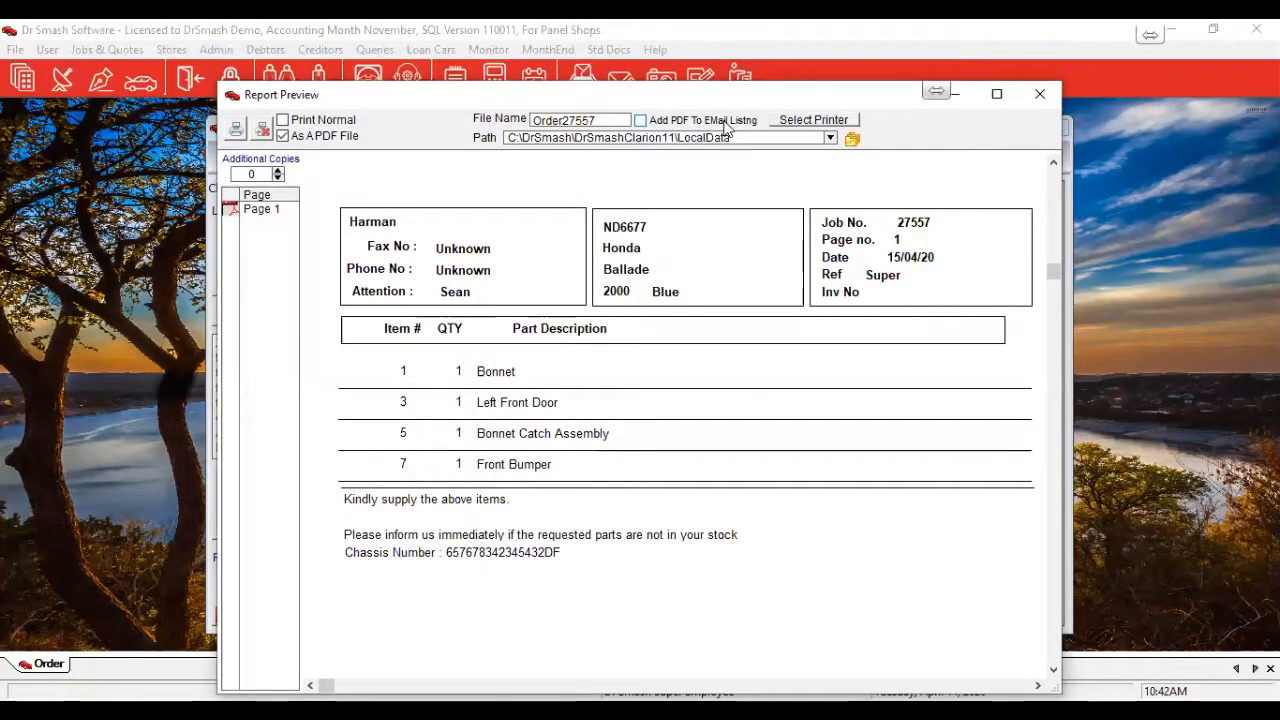
click(235, 131)
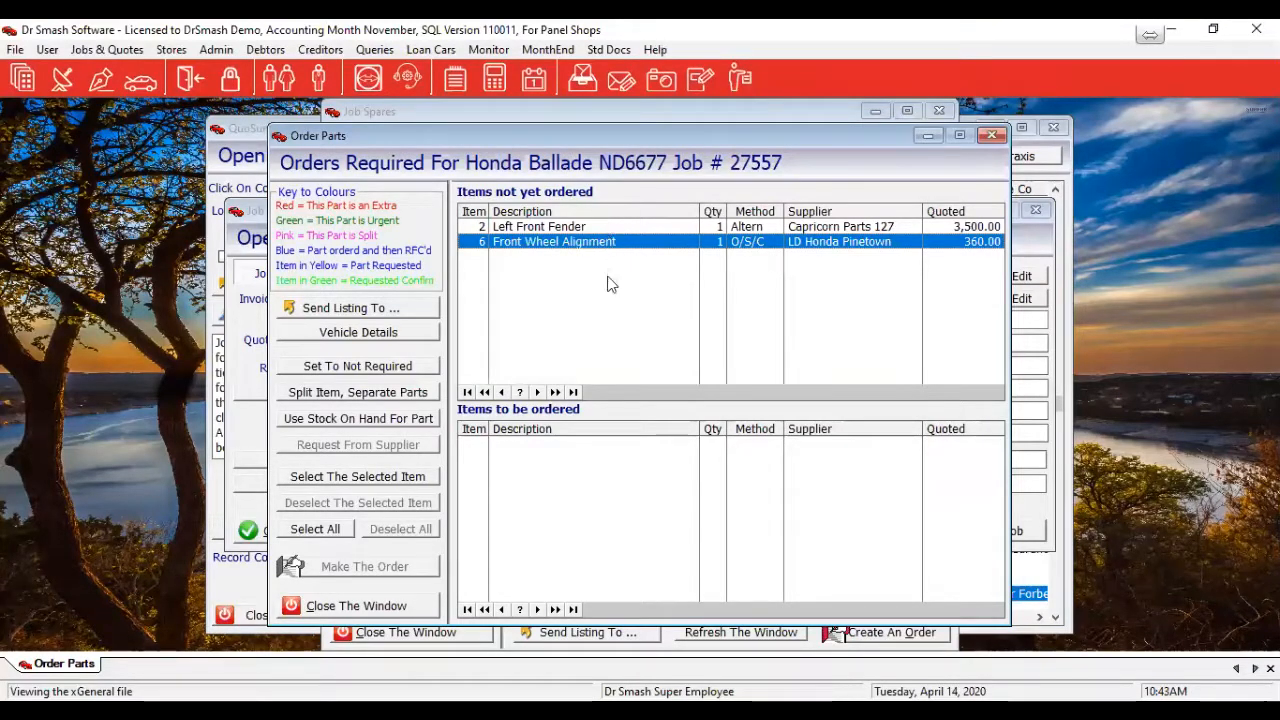
Step: Check the order status in the job spares list, and make a new order containing the Left Front Fender
click(357, 605)
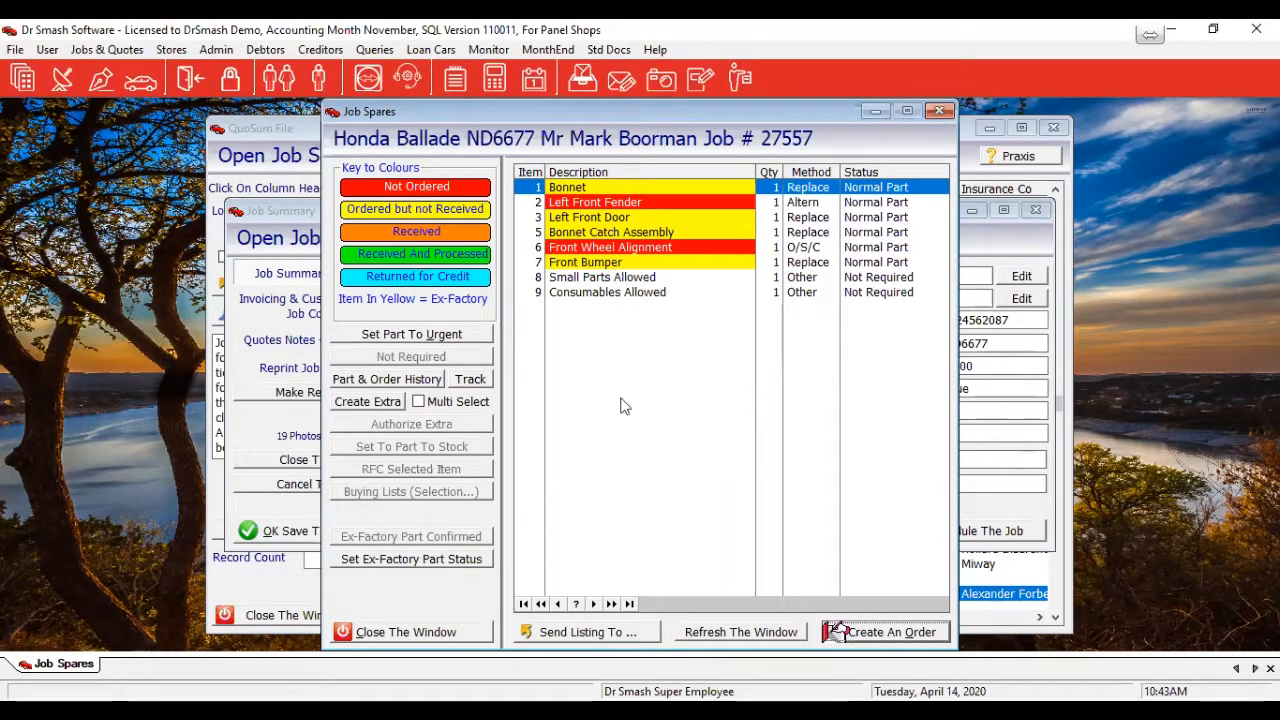
click(890, 632)
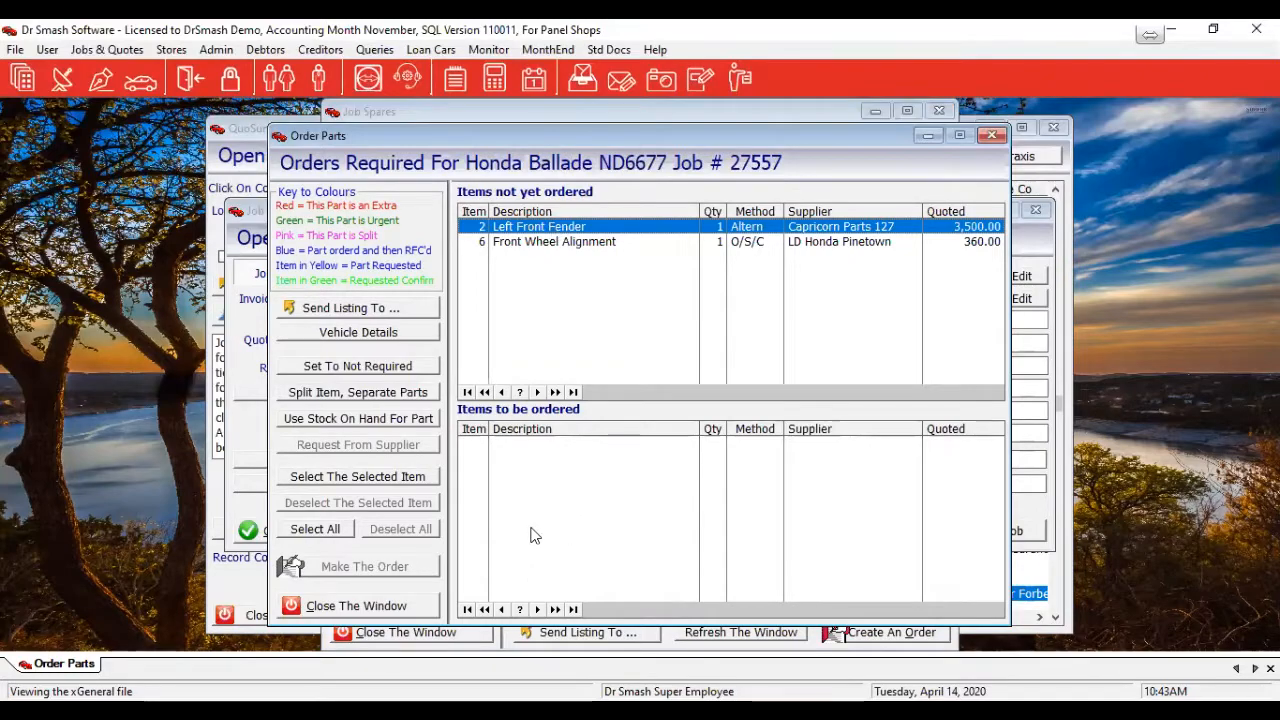
drag(549, 227, 549, 534)
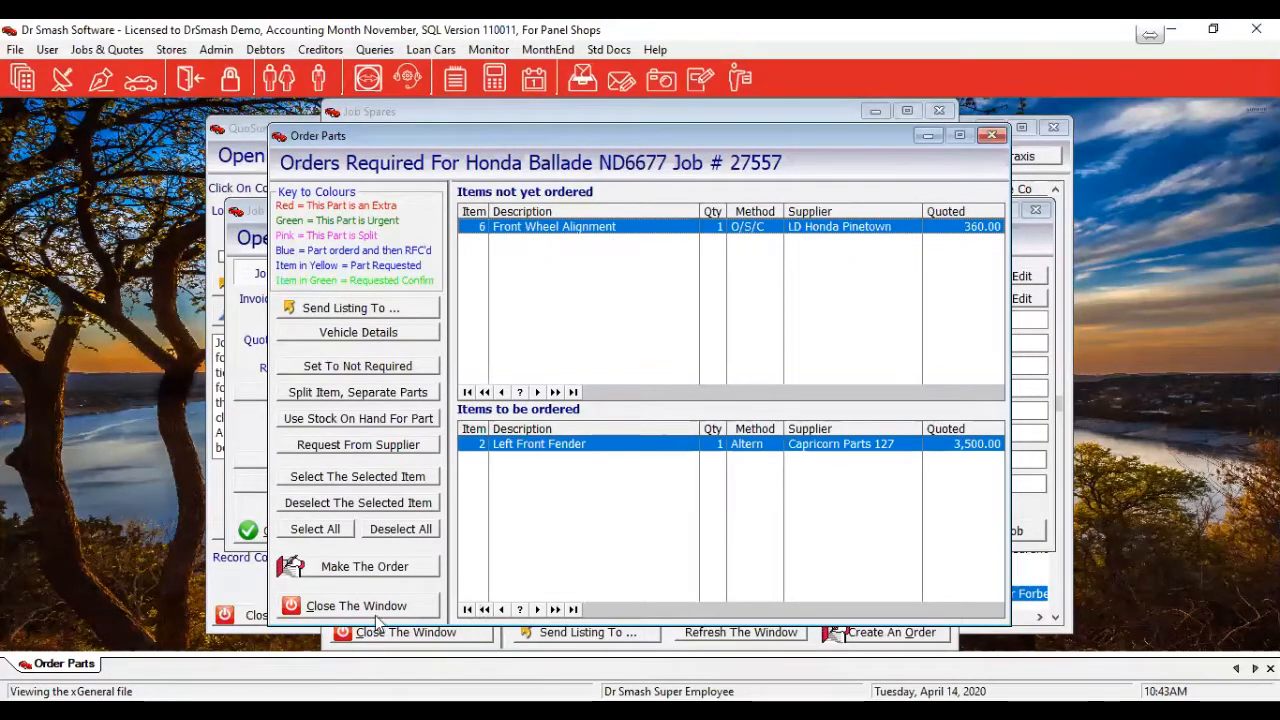
click(375, 566)
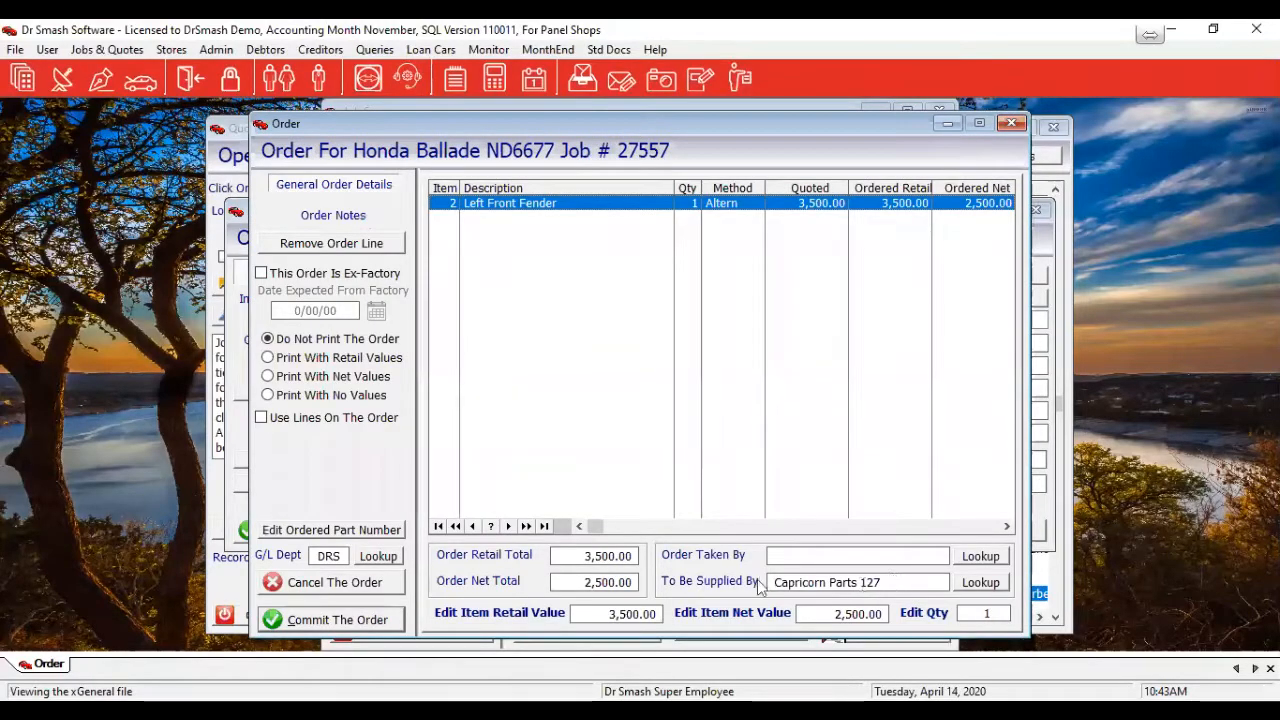
Step: Set the order taker to the fifth employee in Capricorn Parts 127's list and commit the fender order without printing
click(988, 557)
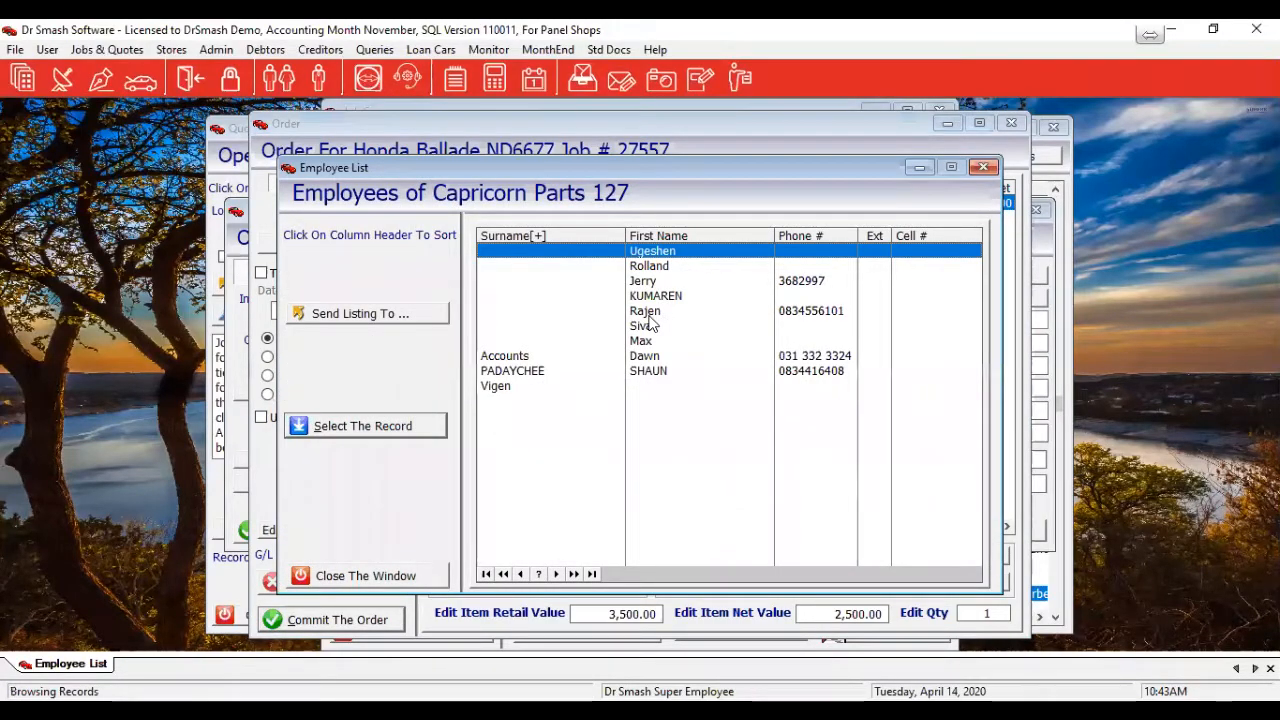
double_click(648, 317)
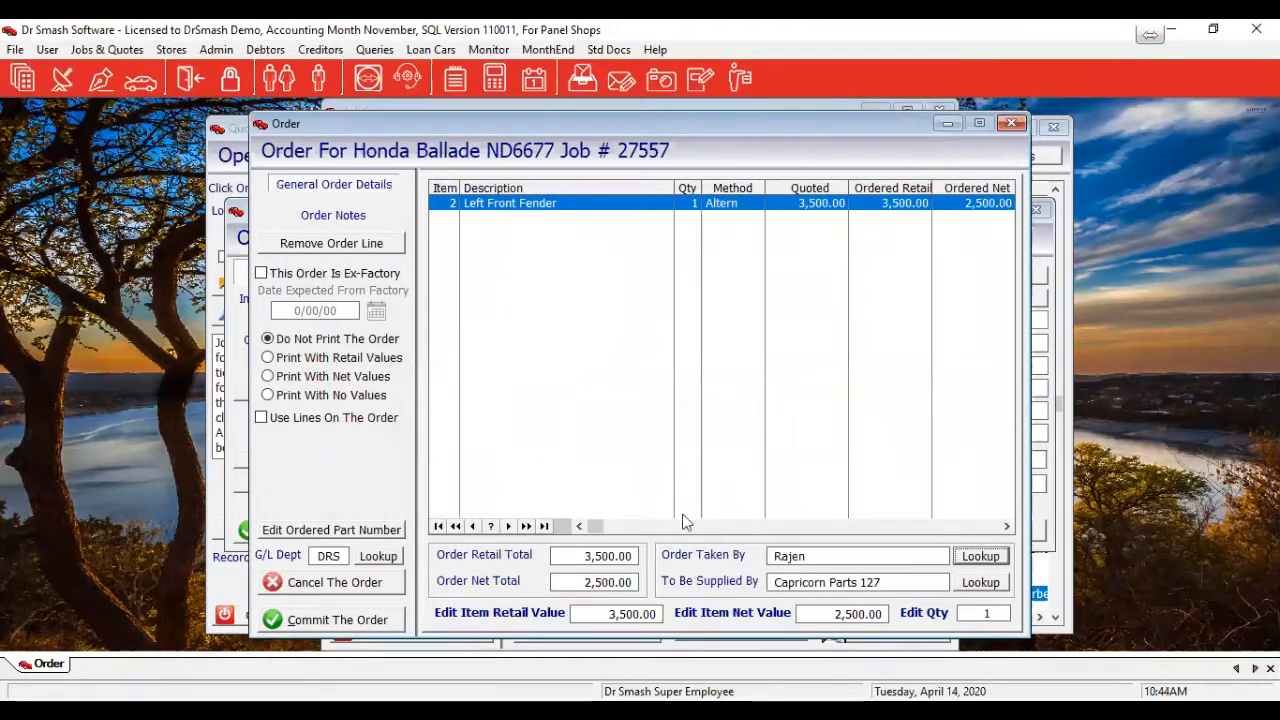
click(318, 626)
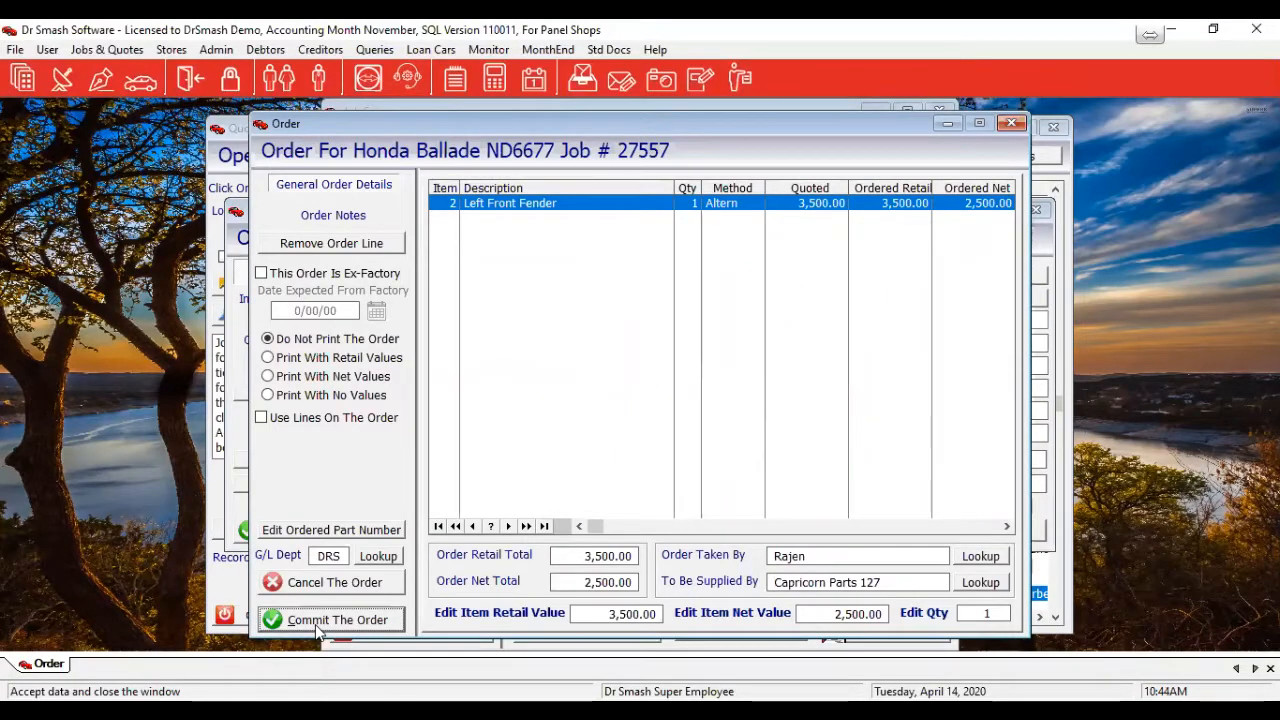
click(330, 620)
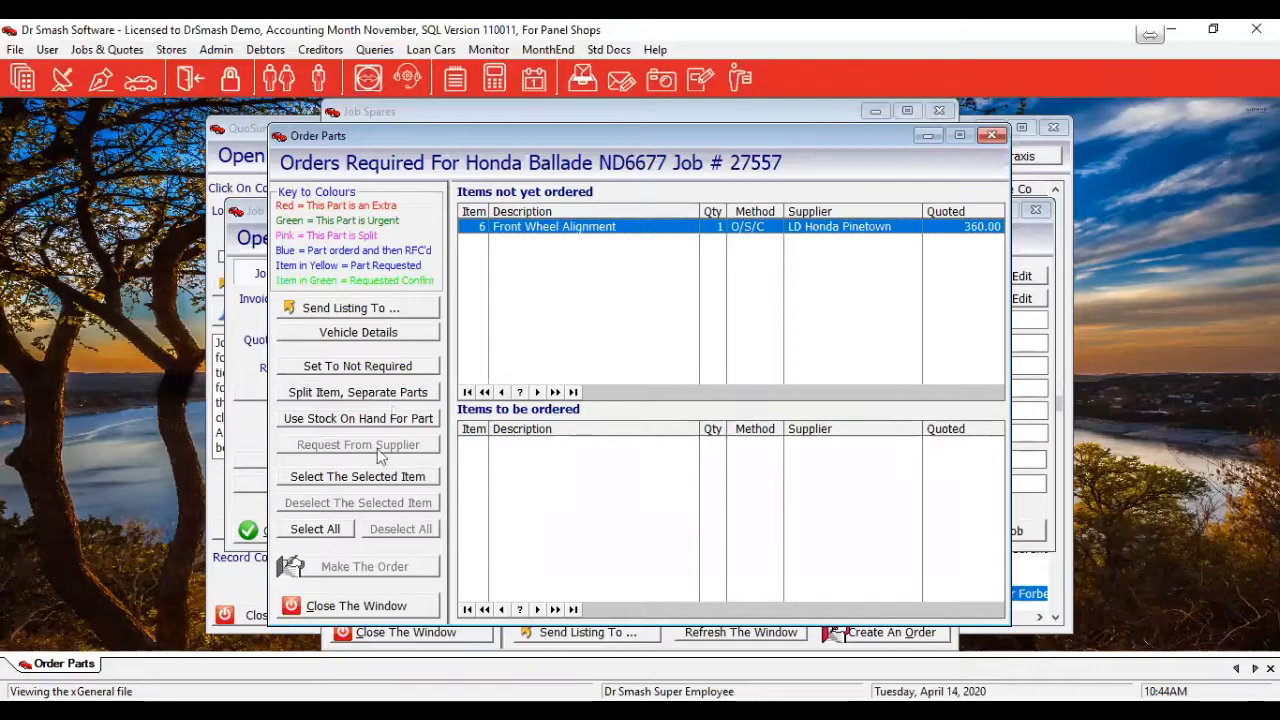
Step: Try to split the Front Wheel Alignment item into separate parts
click(399, 396)
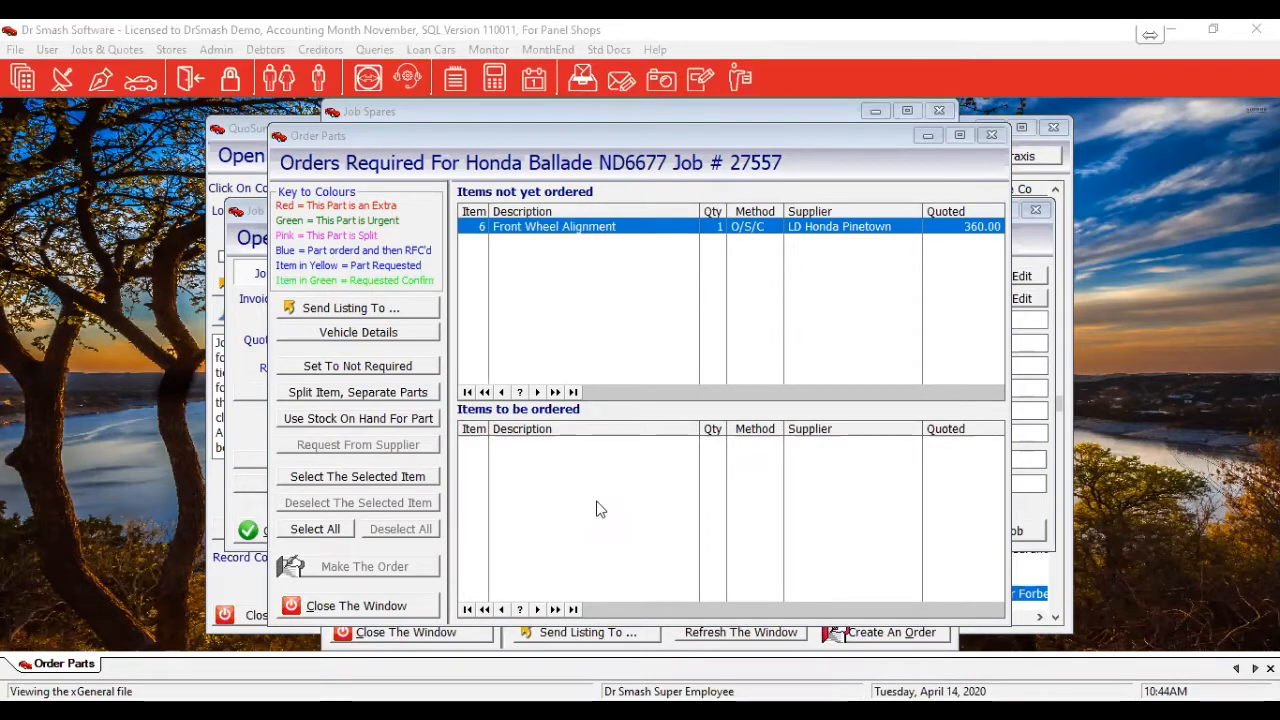
click(435, 604)
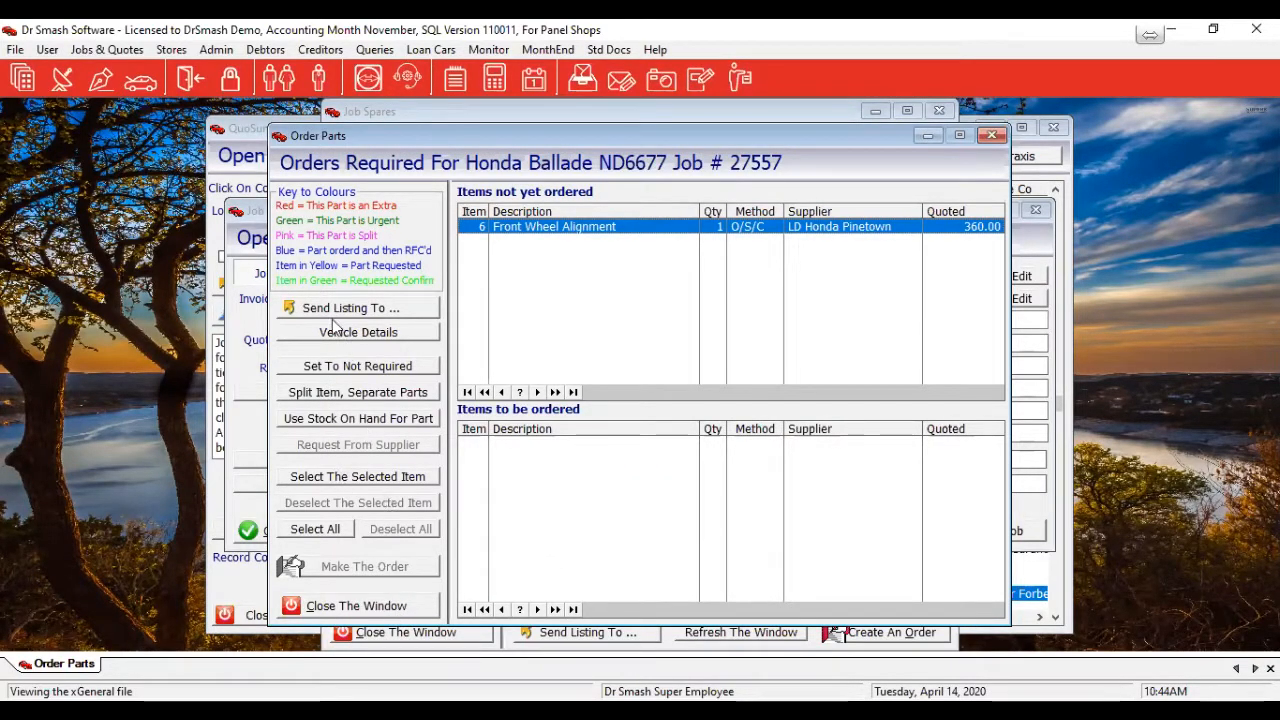
Step: Close the parts ordering window and return to the job spares list
click(370, 608)
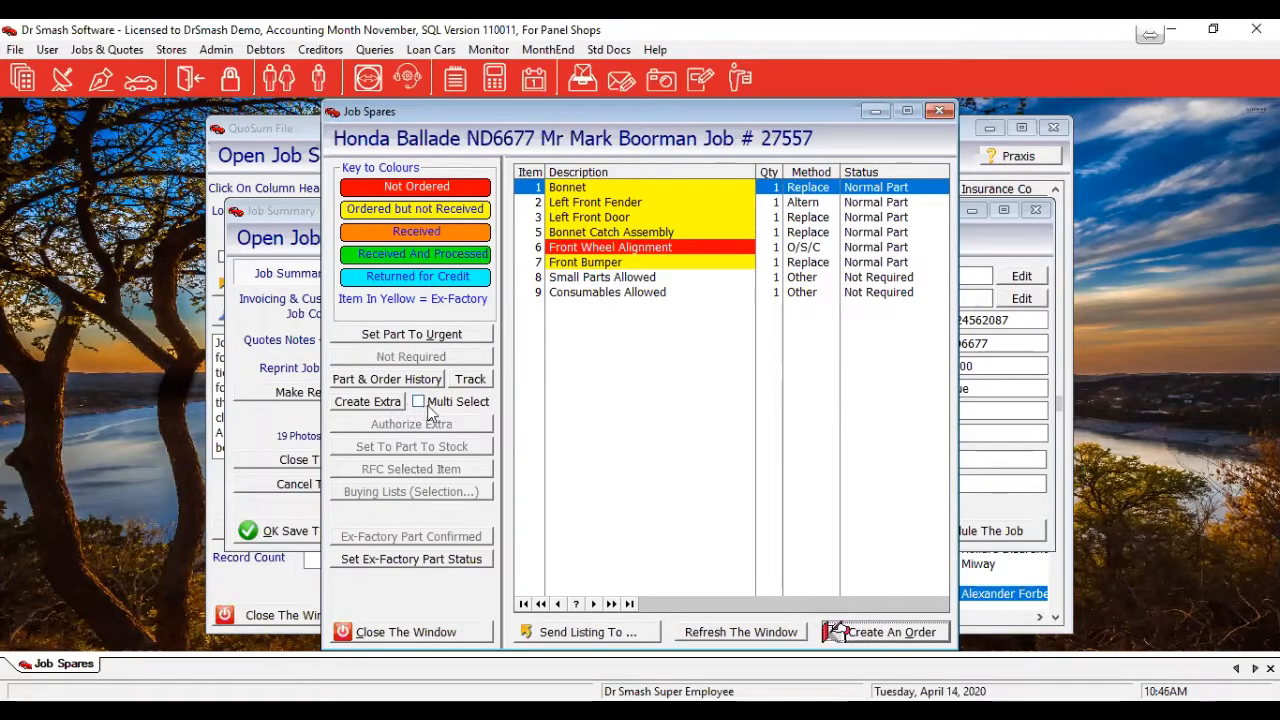
click(381, 405)
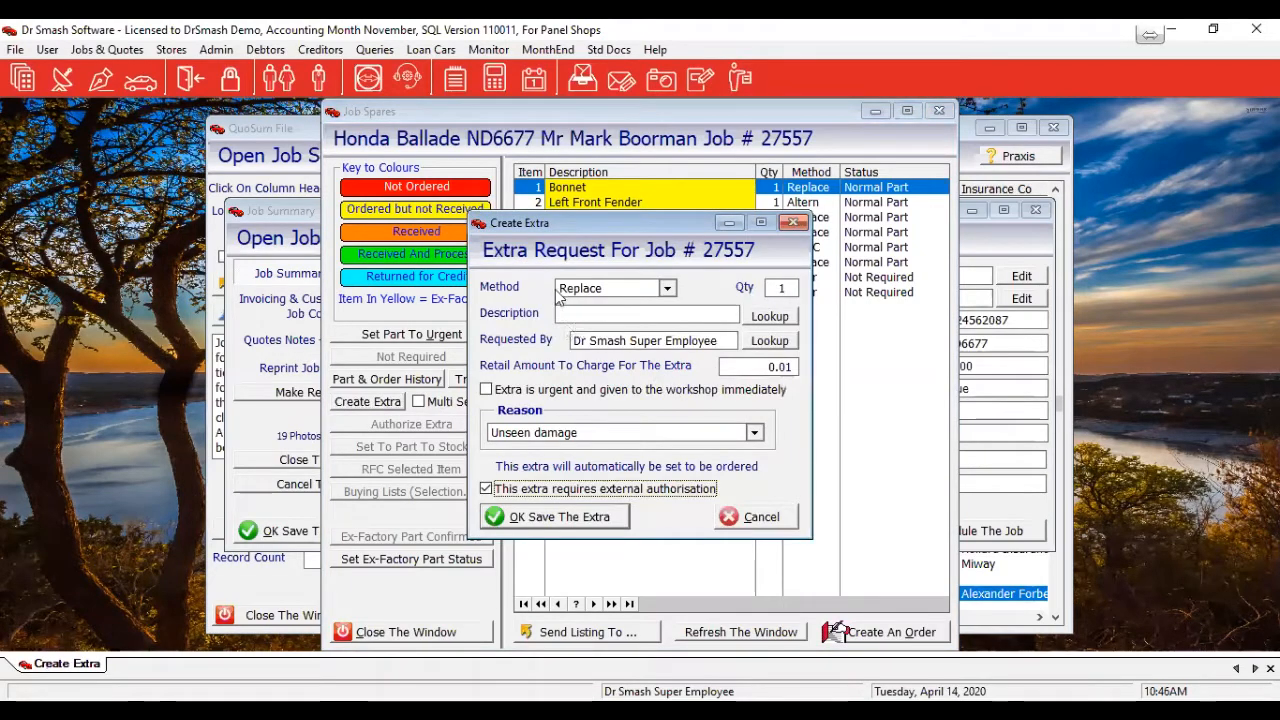
click(610, 312)
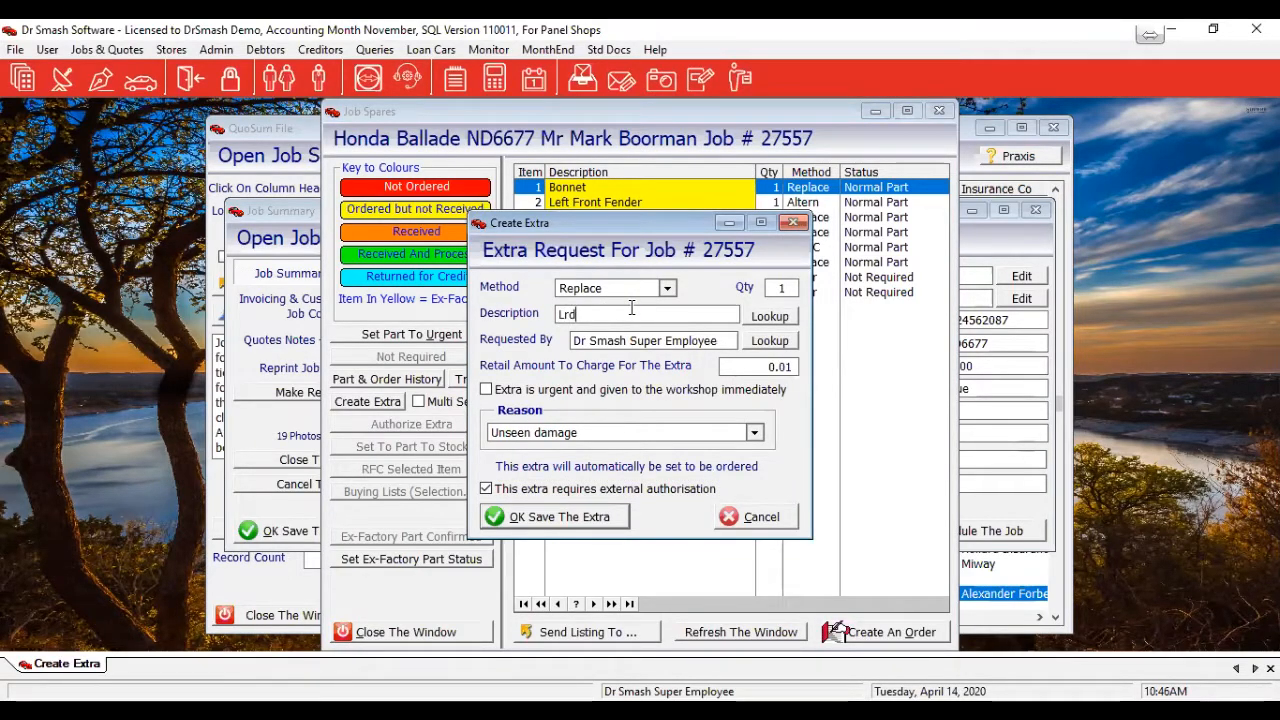
key(Tab)
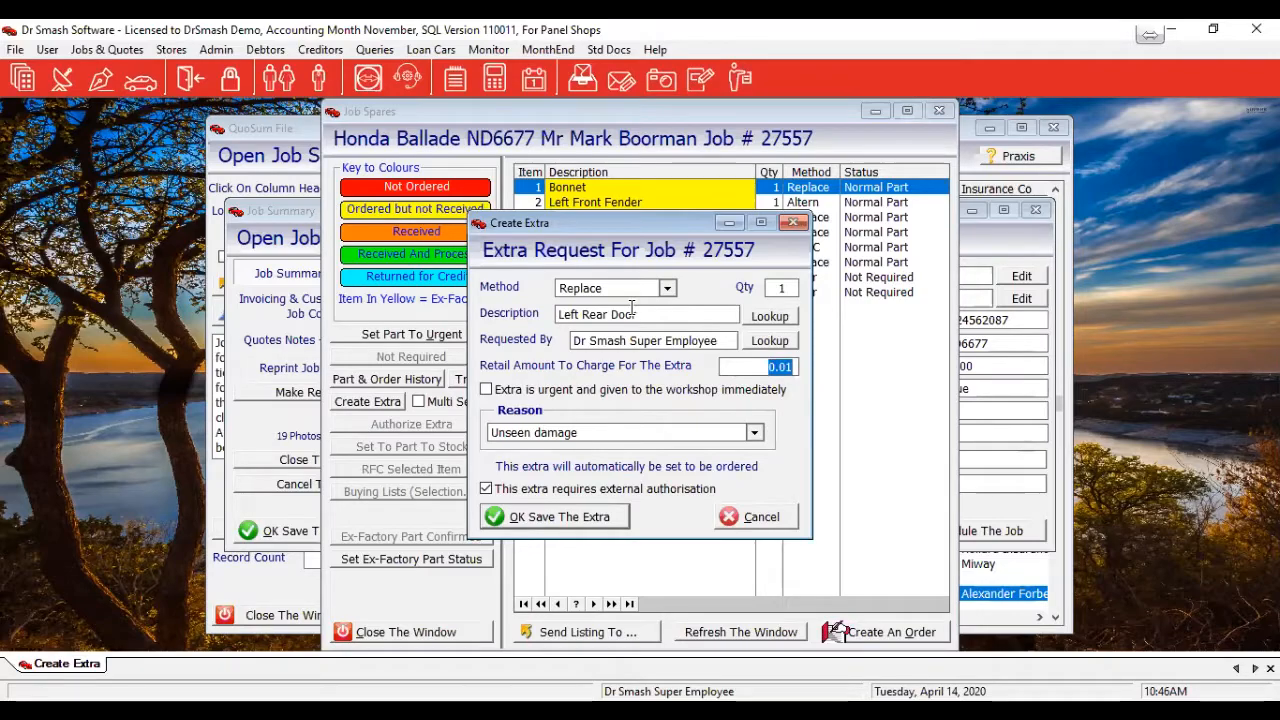
click(667, 289)
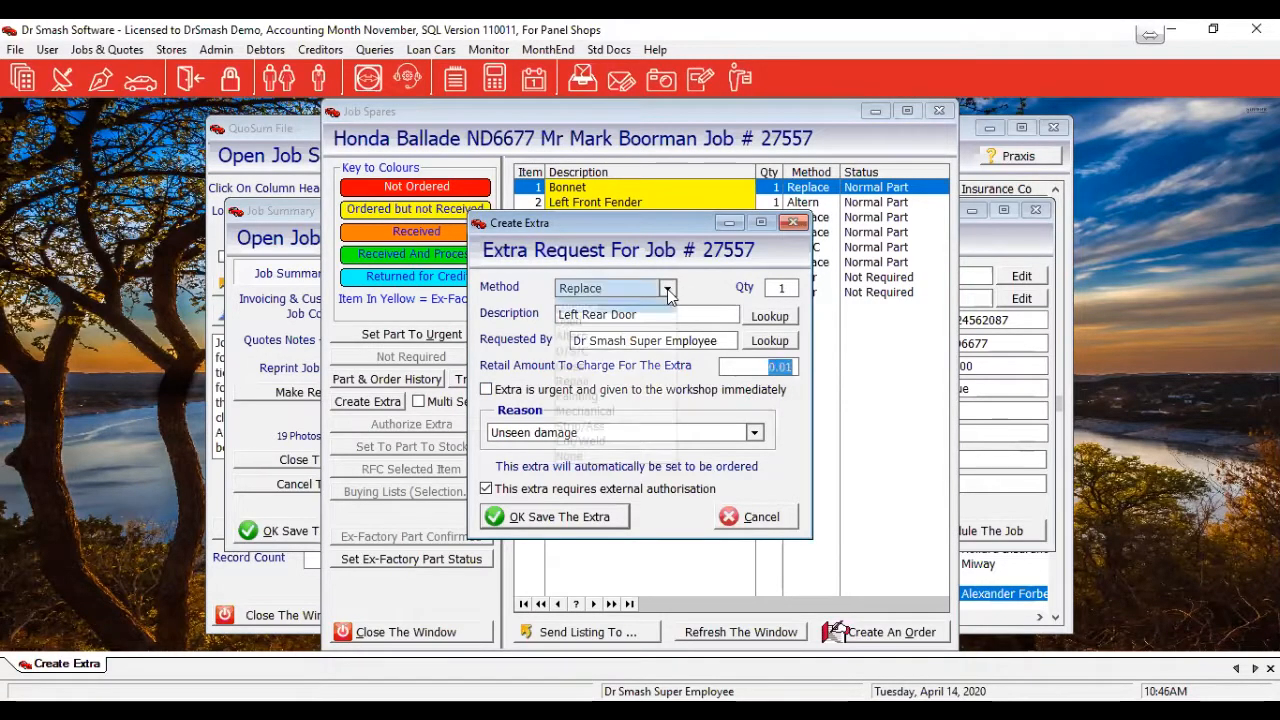
click(583, 384)
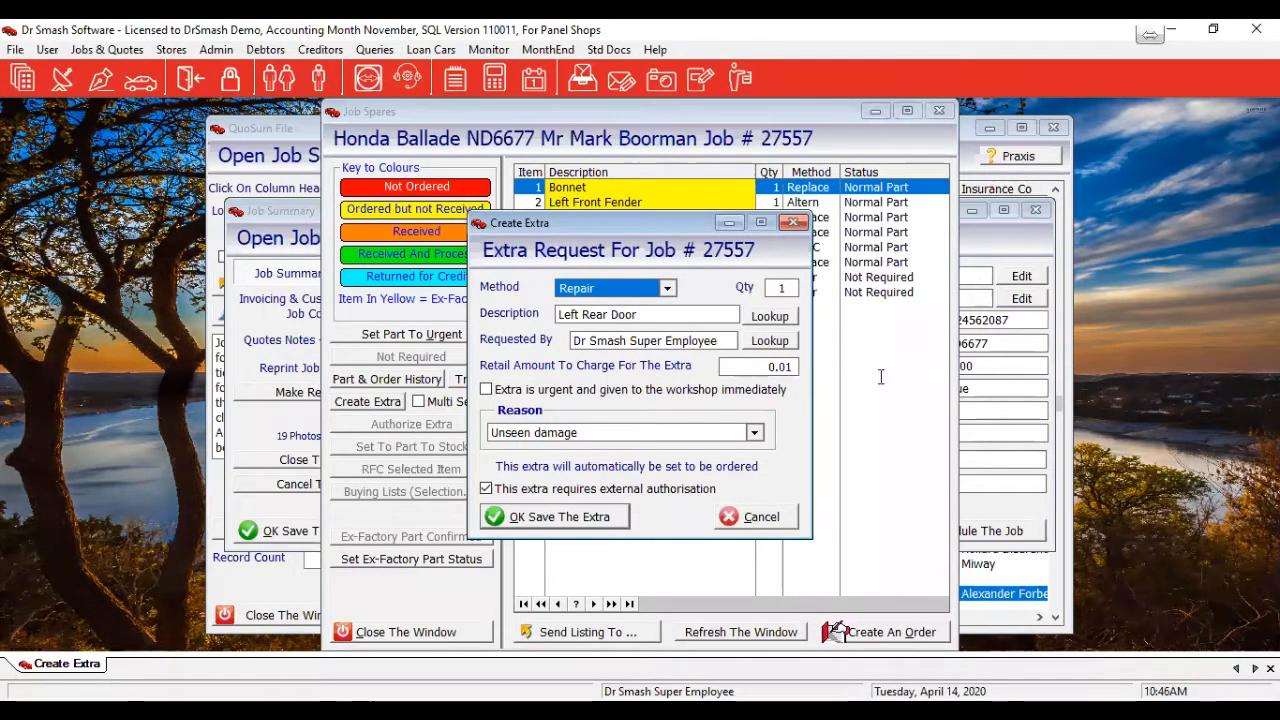
key(Tab)
text(1200)
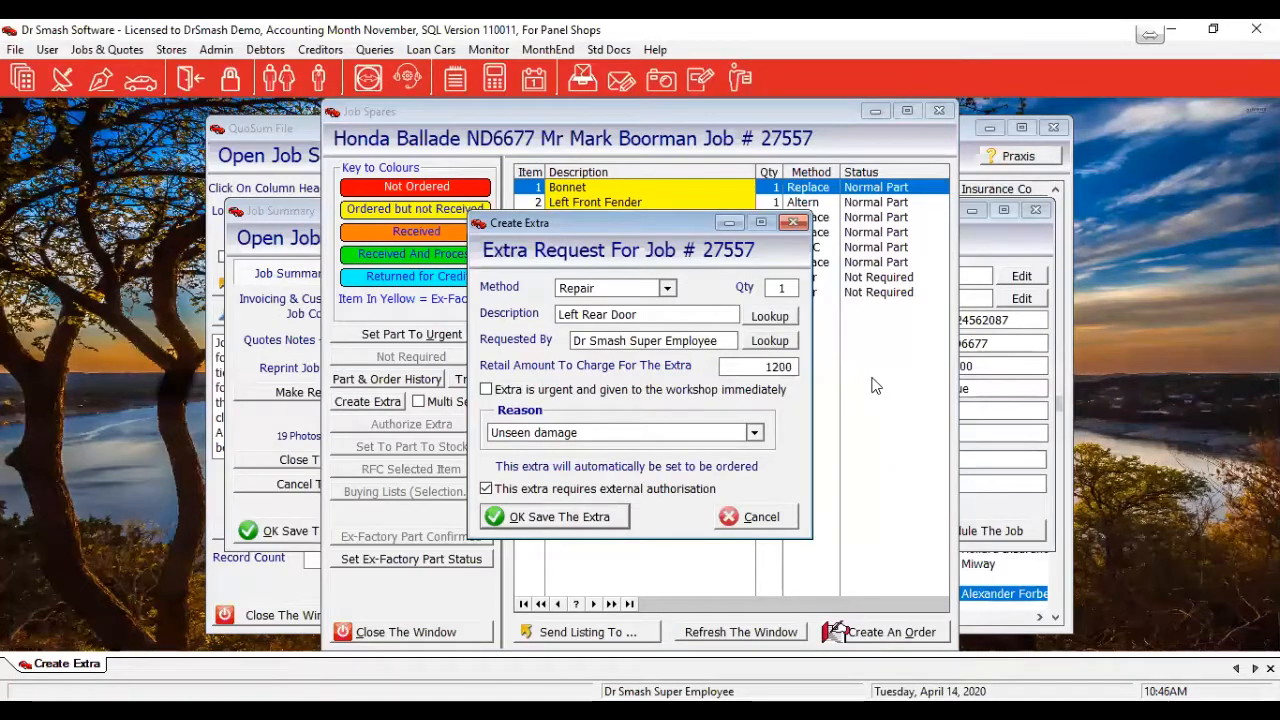
key(Tab)
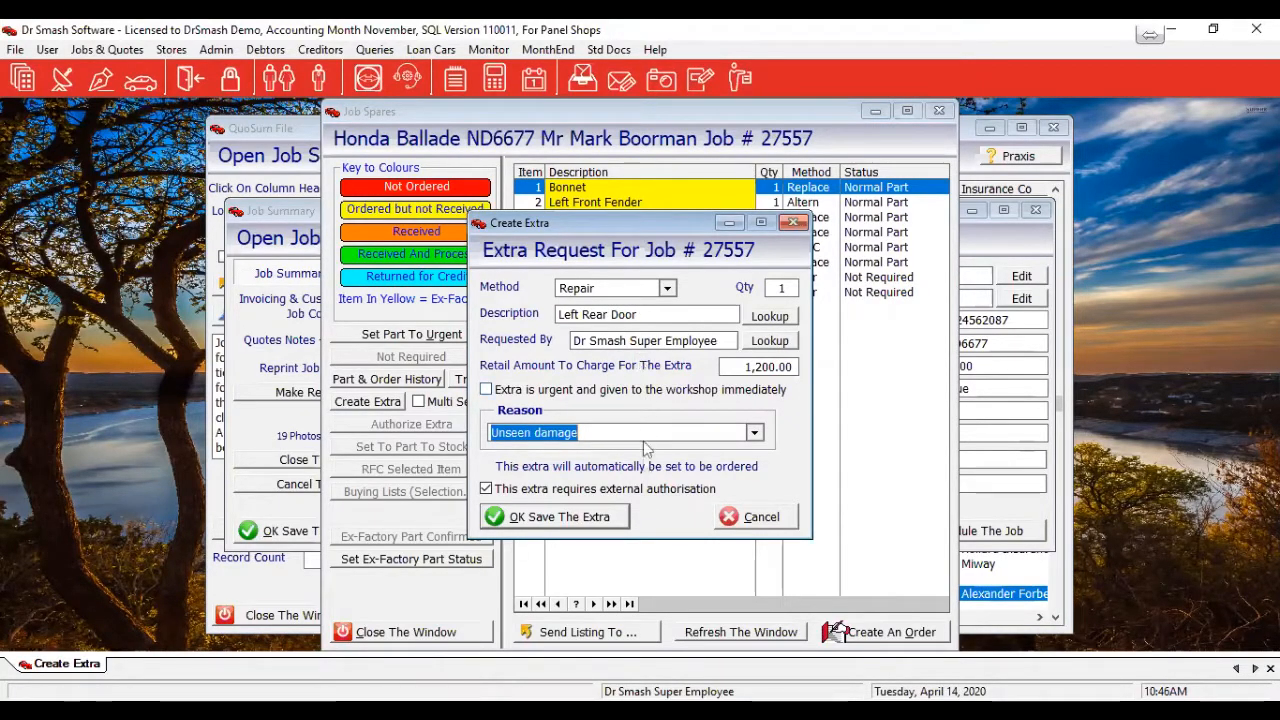
click(778, 519)
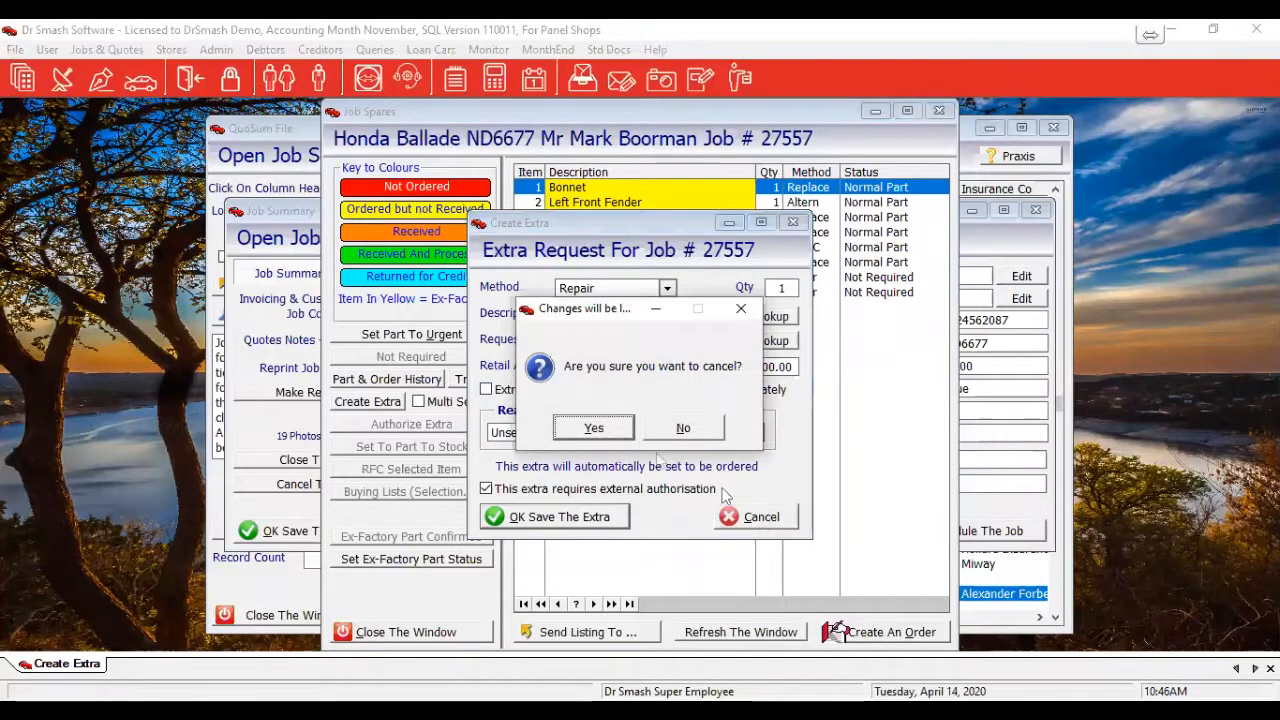
click(594, 430)
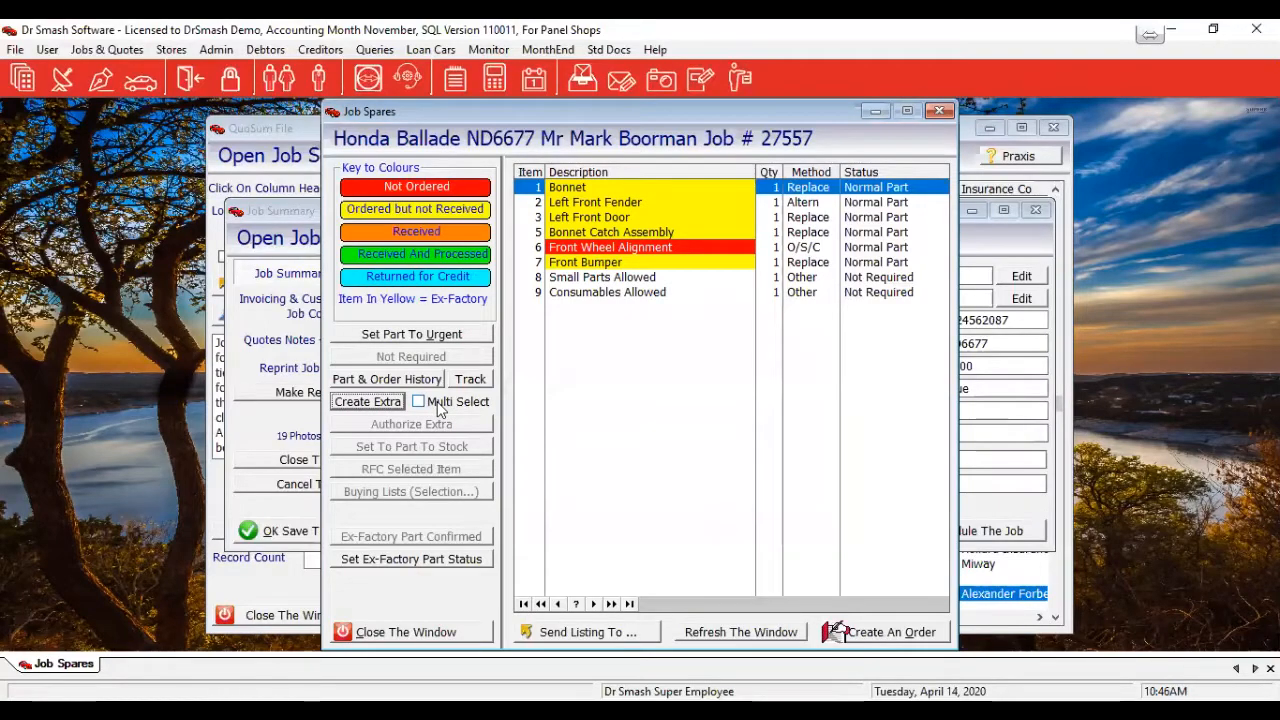
Step: Create a multi-select extra with strip/assemble description Lrd and a strip/assemble charge of 500
click(440, 408)
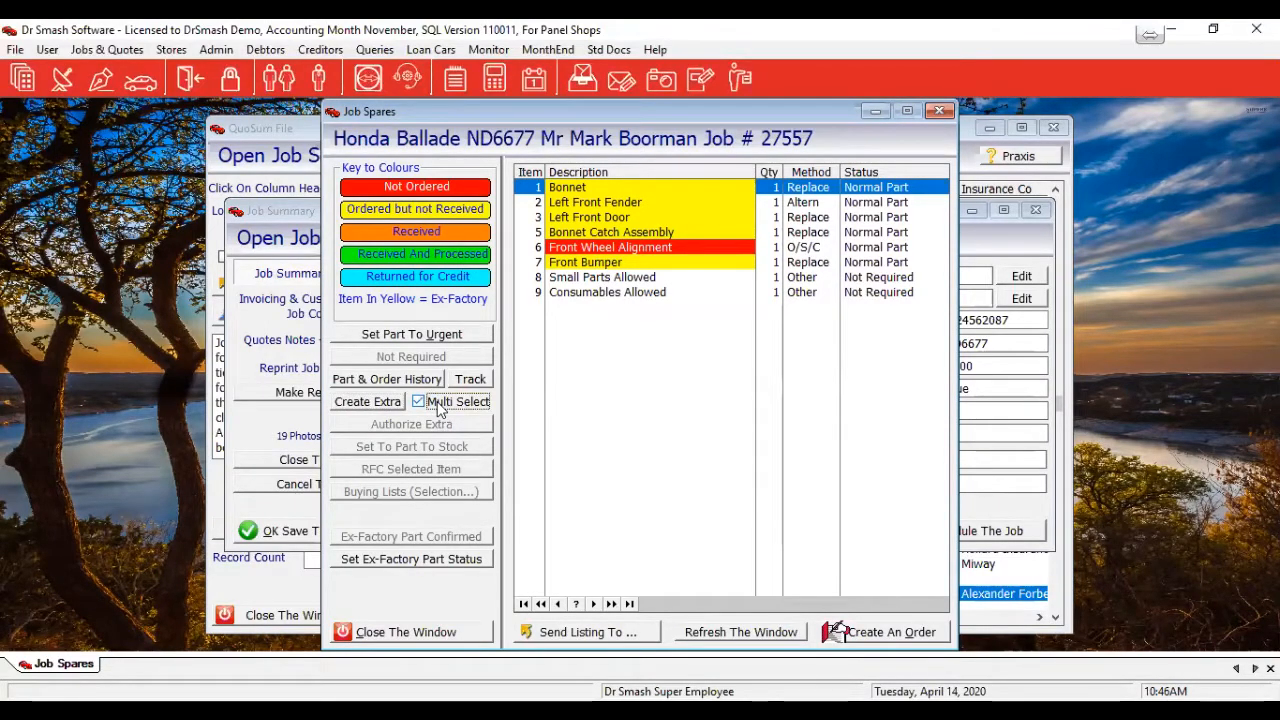
click(350, 404)
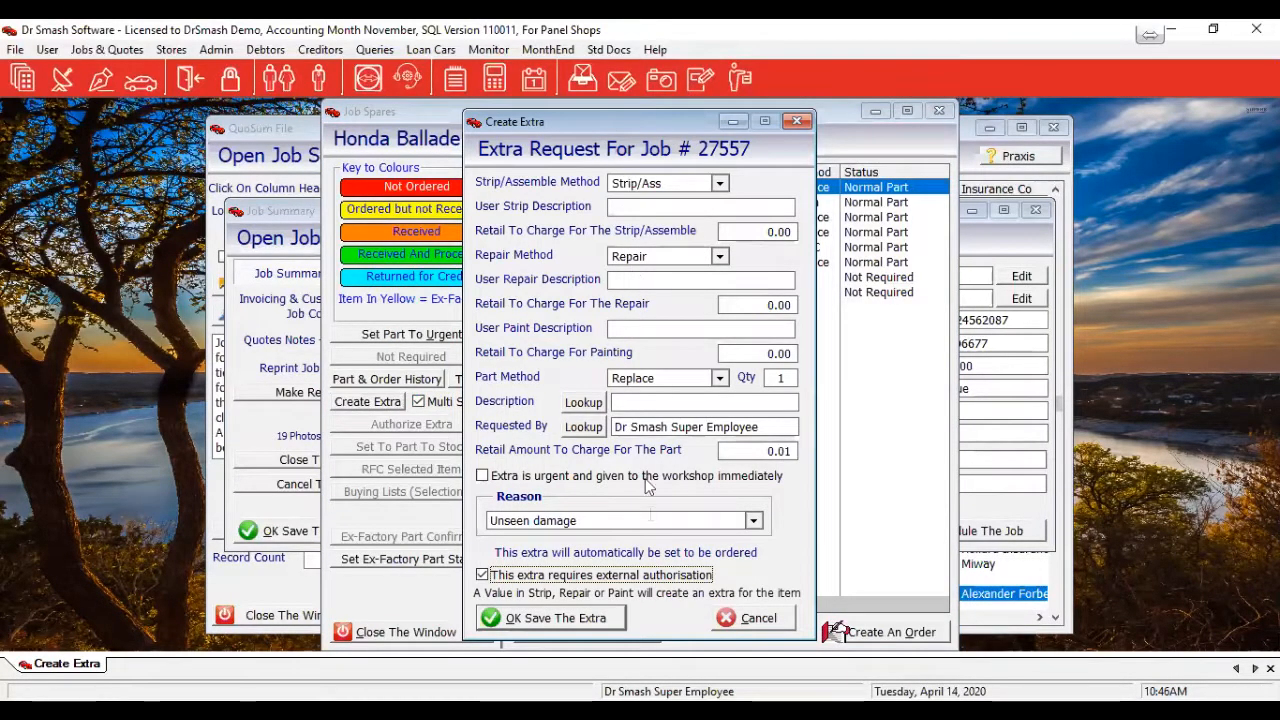
click(686, 205)
text(Lrd)
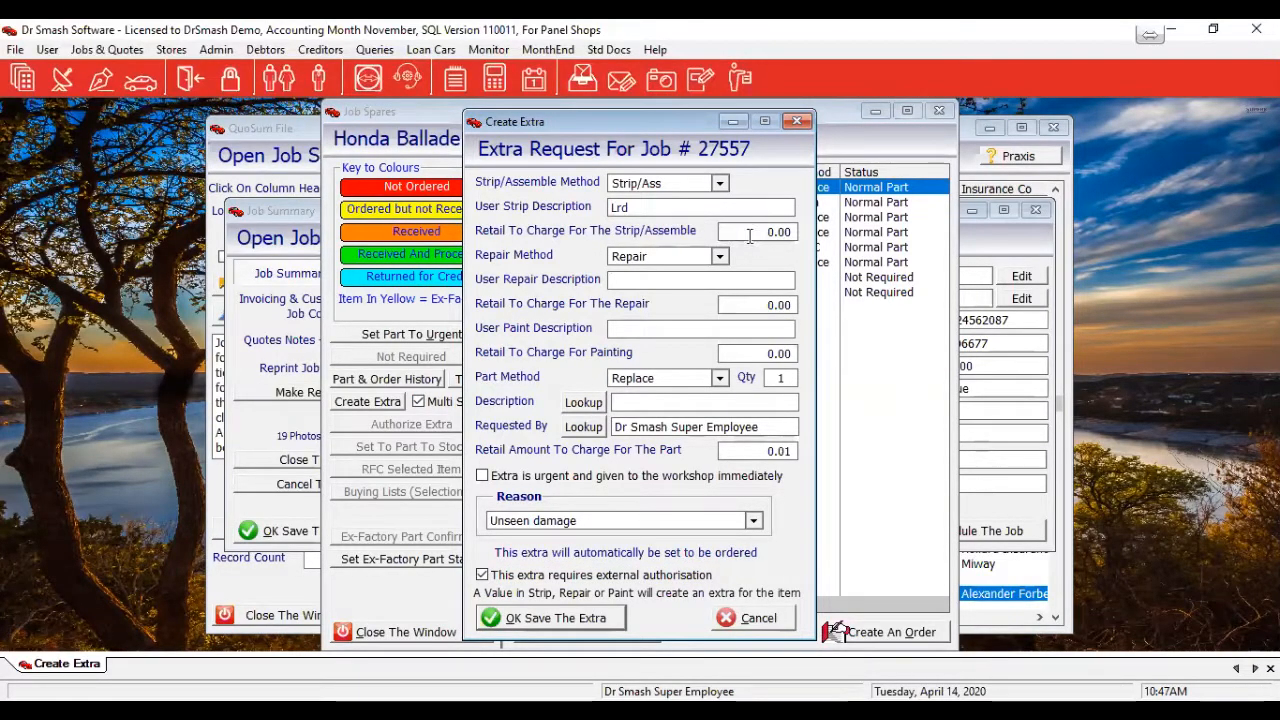
click(771, 229)
text(500)
key(Tab)
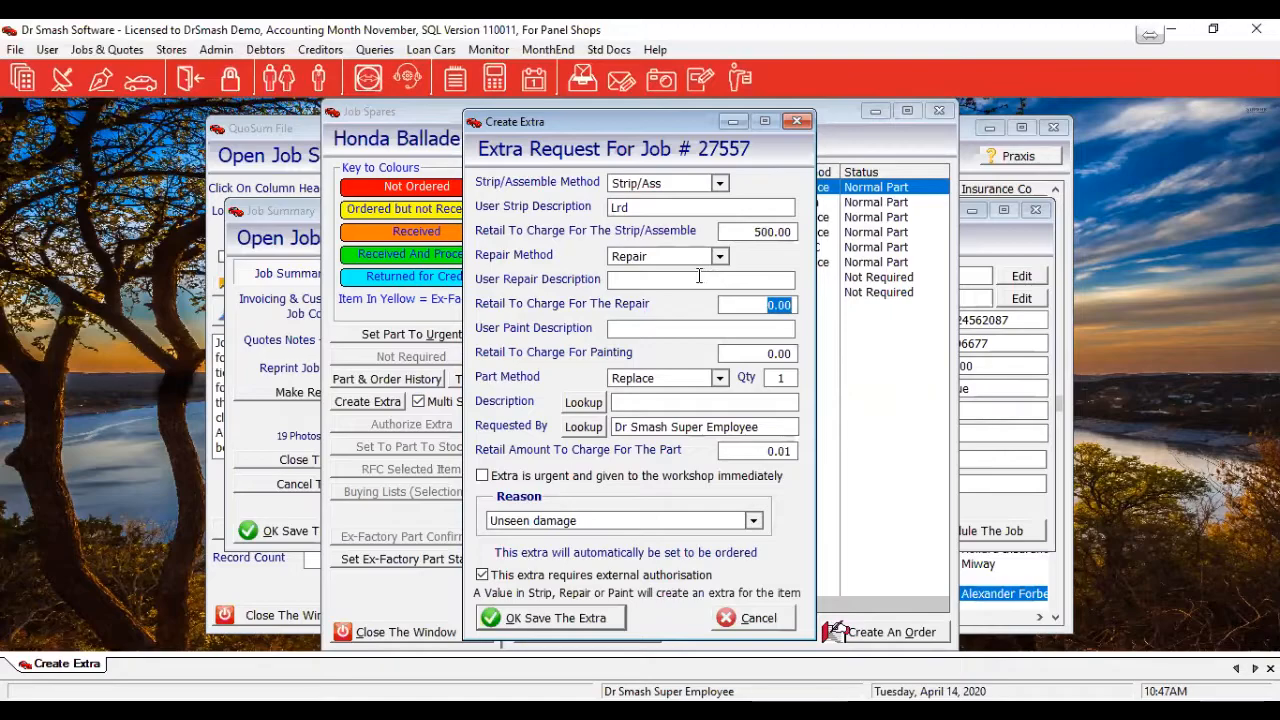
Step: Set the extra's repair description to Left Rear Door and its repair charge to 800
click(699, 278)
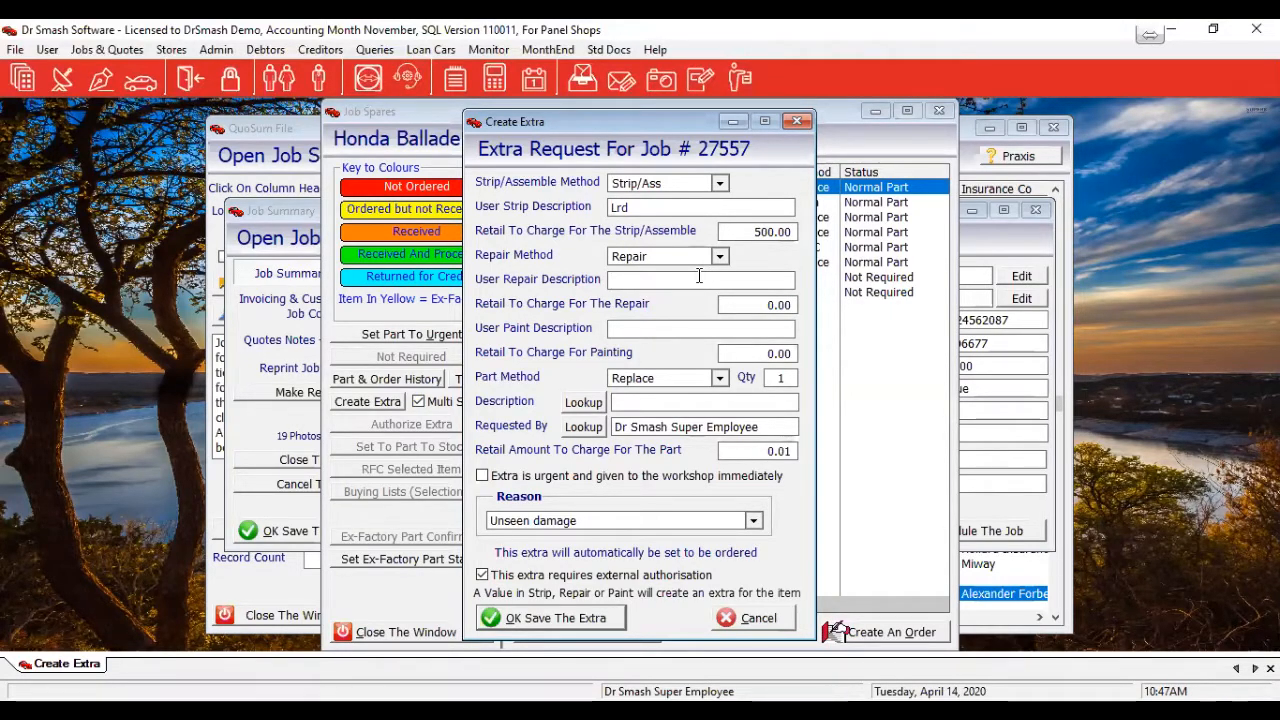
text(Left R)
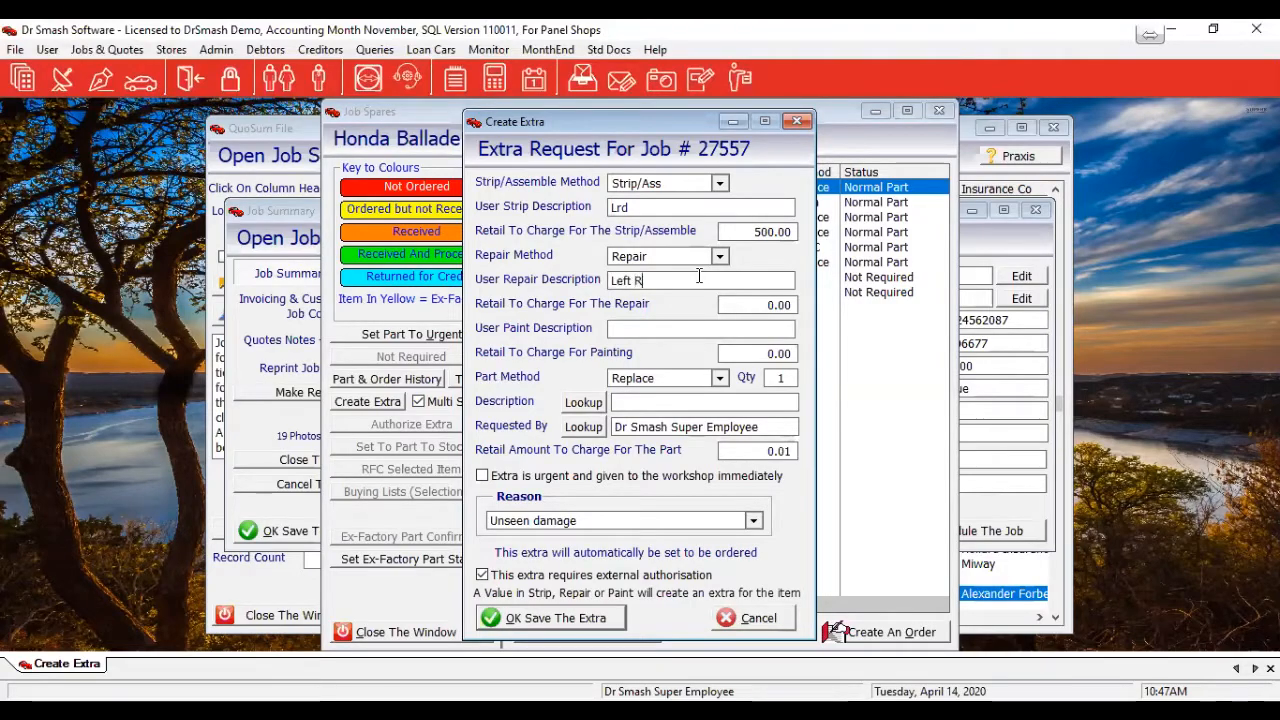
text(ear Door)
key(Tab)
text(800)
key(Tab)
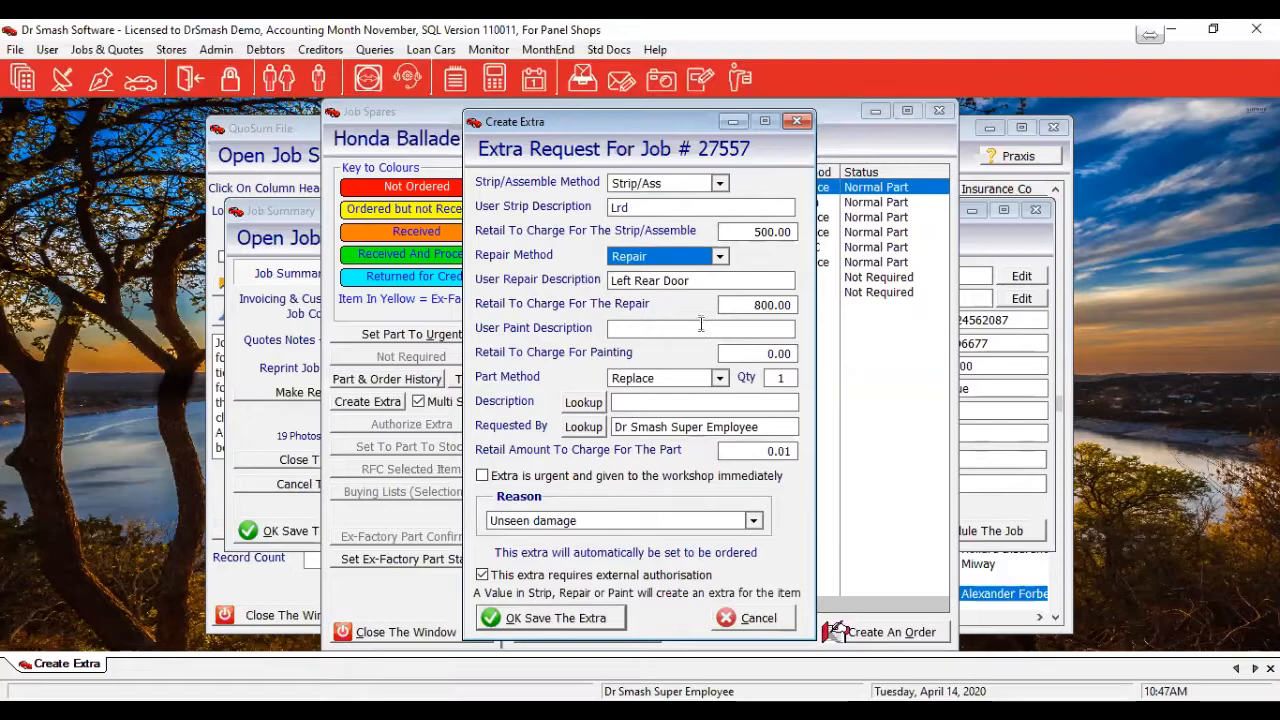
Step: Copy the Left Rear Door repair description into the paint description and set the painting charge to 1600
key(Tab)
key(ctrl+c)
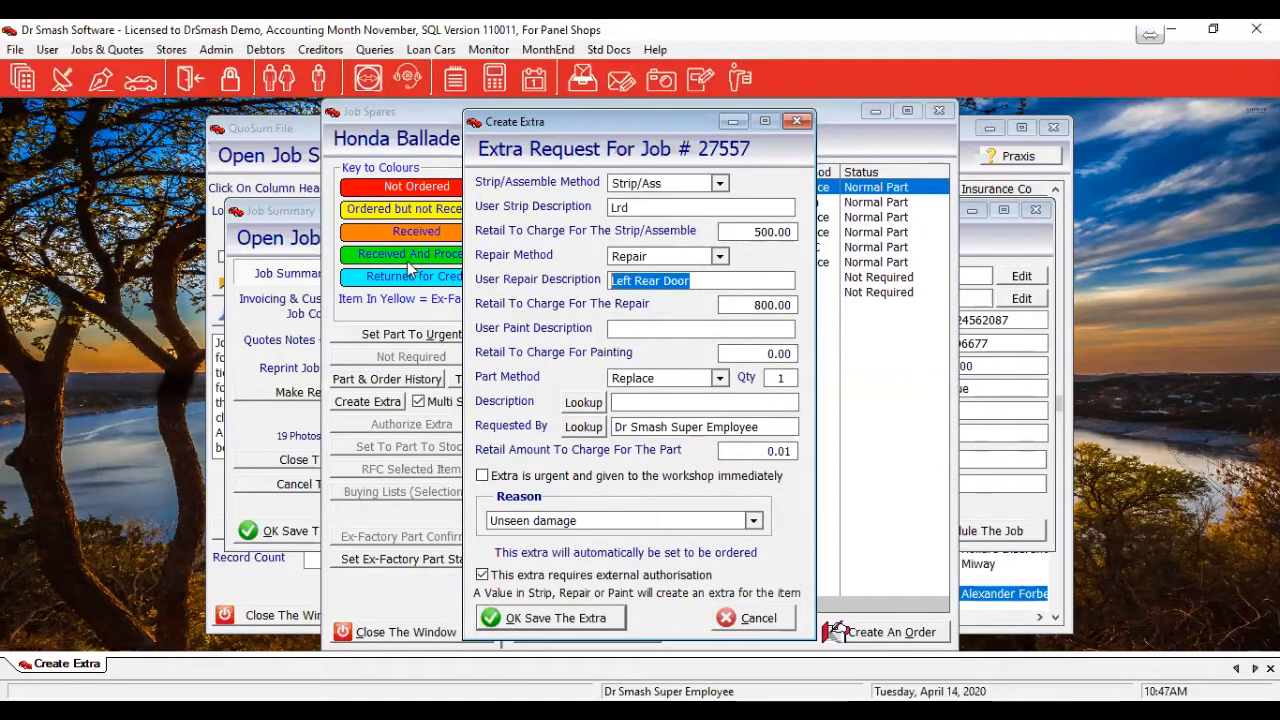
click(677, 335)
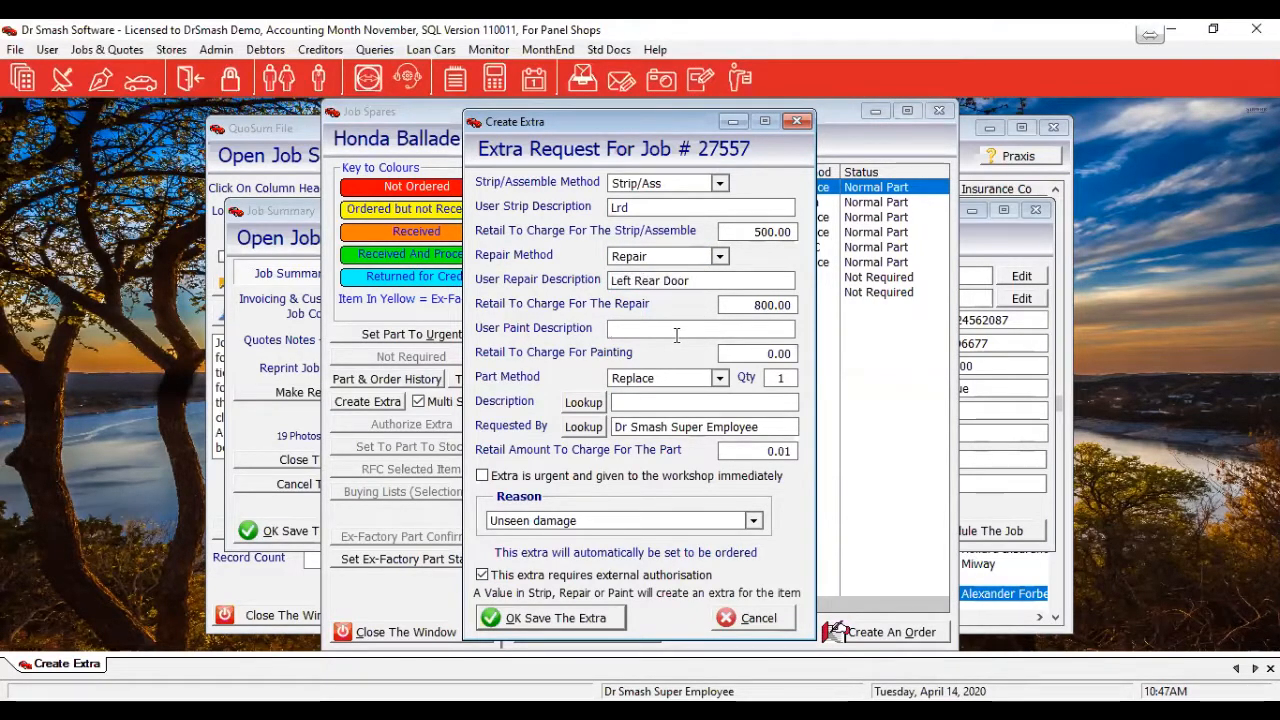
key(ctrl+v)
drag(752, 353, 798, 346)
text(1)
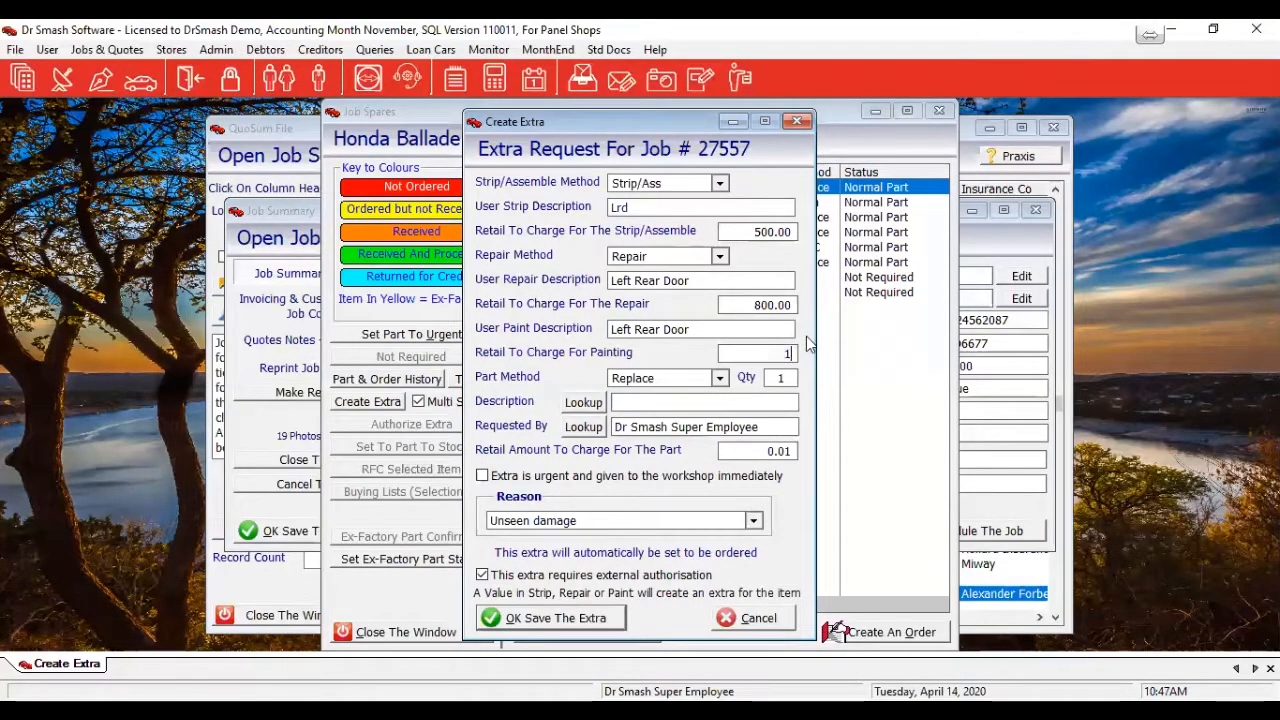
text(600)
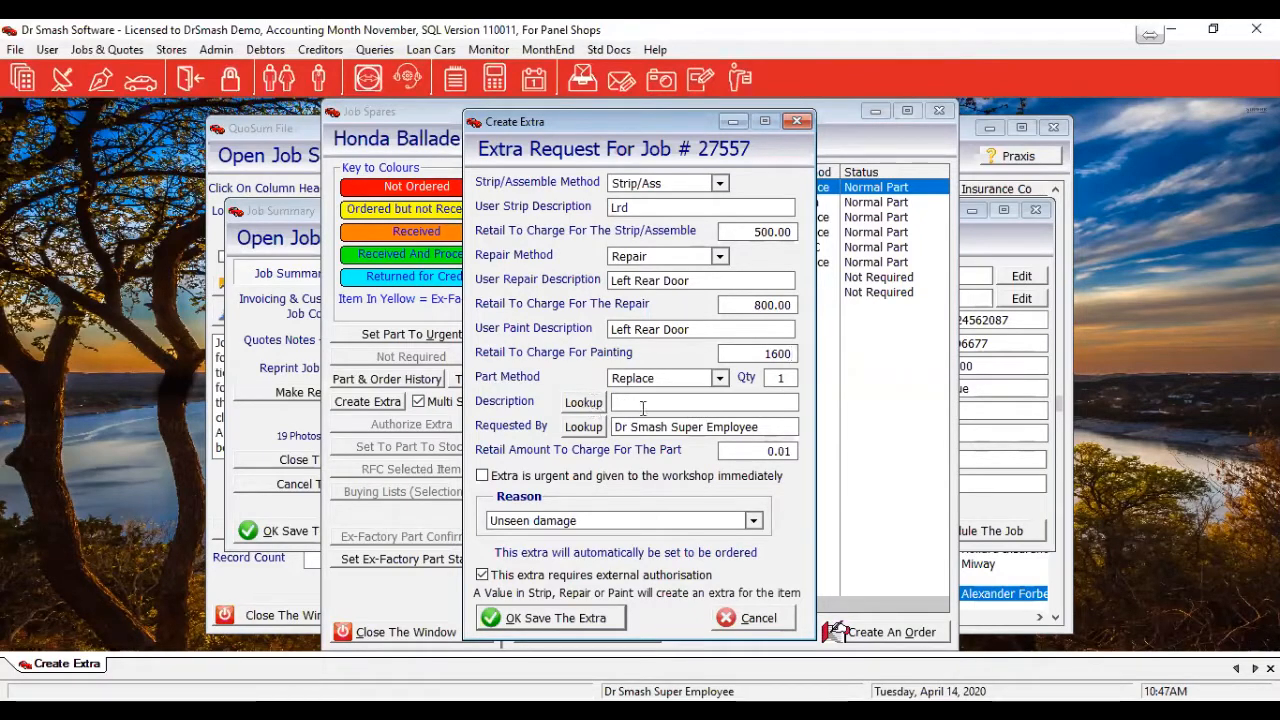
Step: Set the replacement part's description to Left Rear Door, keep Unseen damage as the reason, and save the extra
click(643, 405)
text(L)
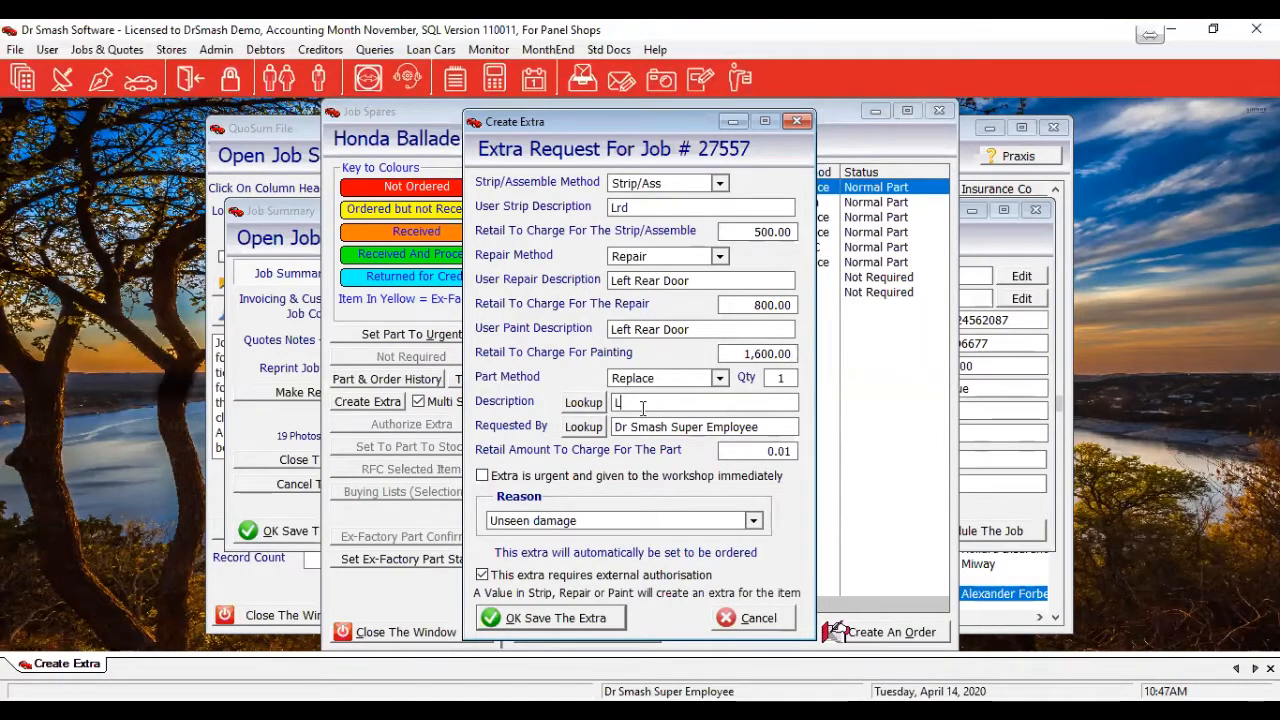
text(rd)
key(Tab)
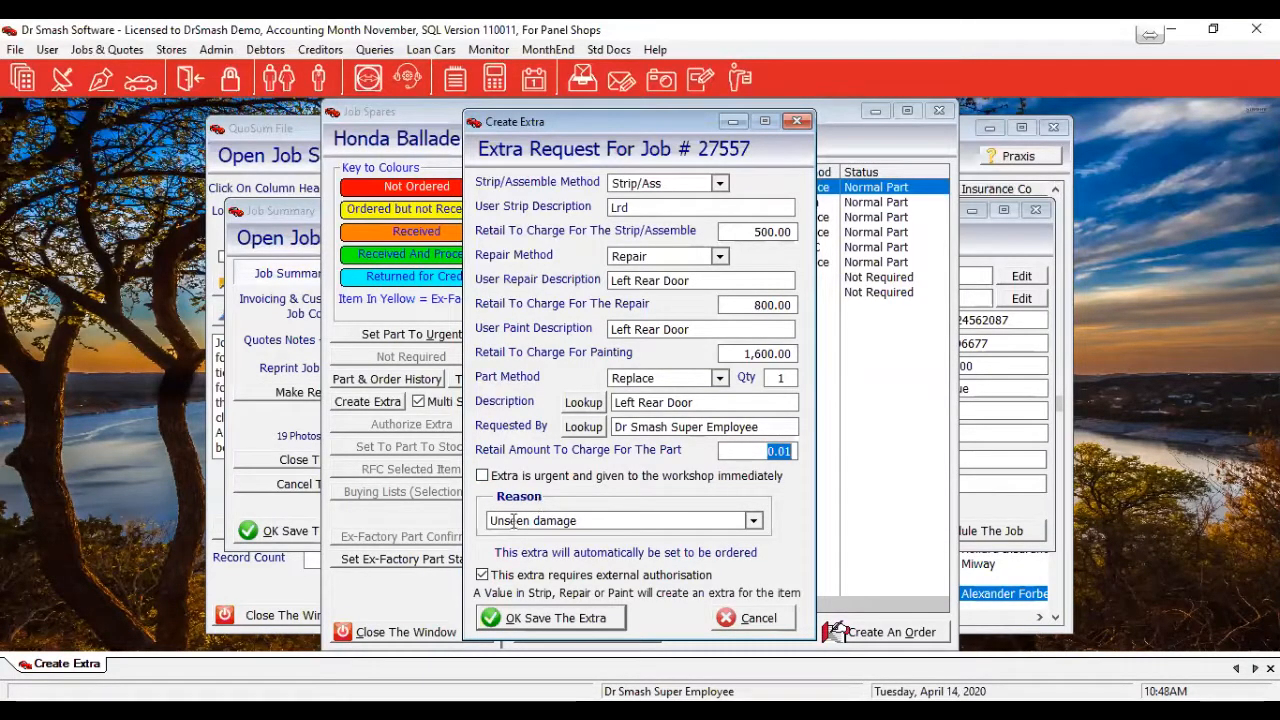
click(759, 521)
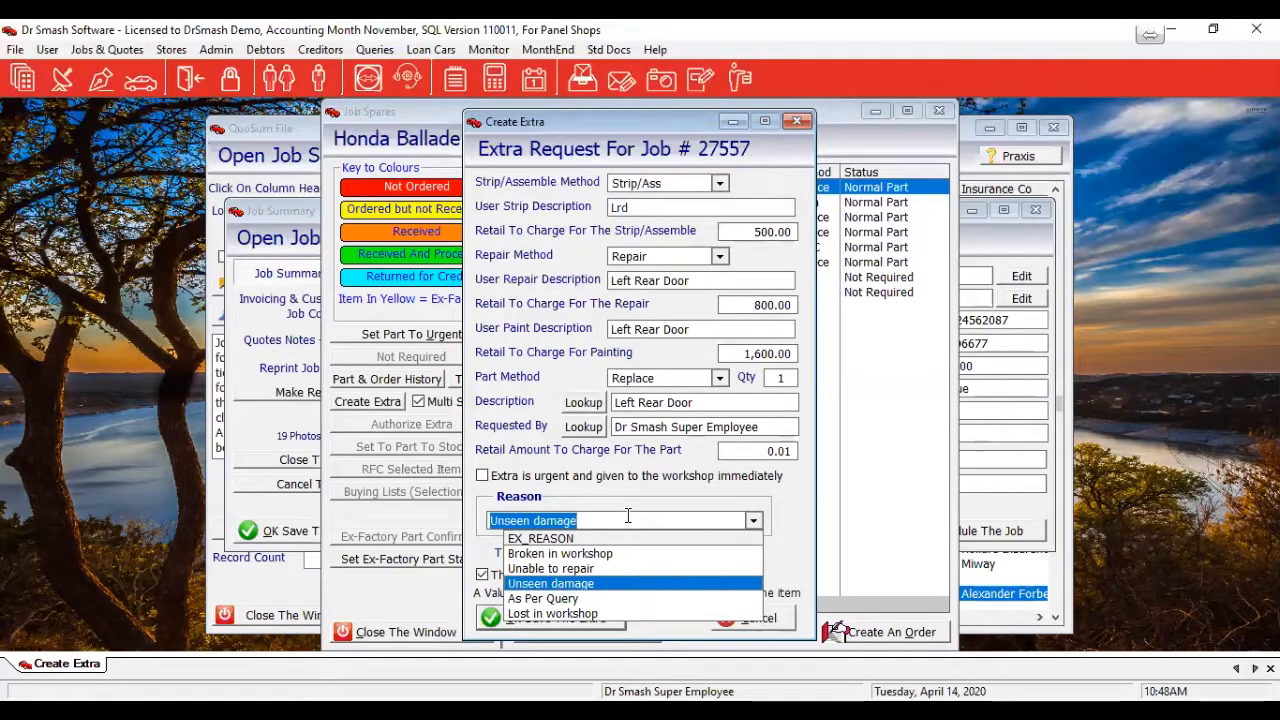
click(743, 521)
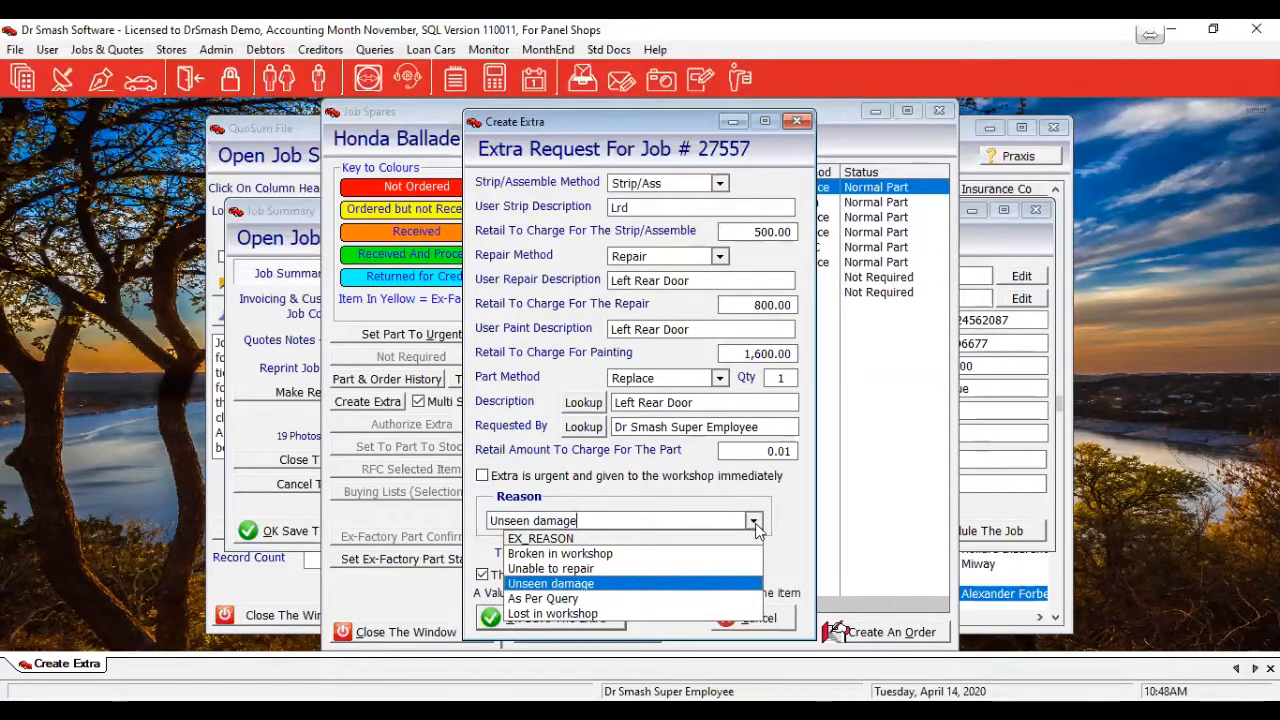
click(755, 526)
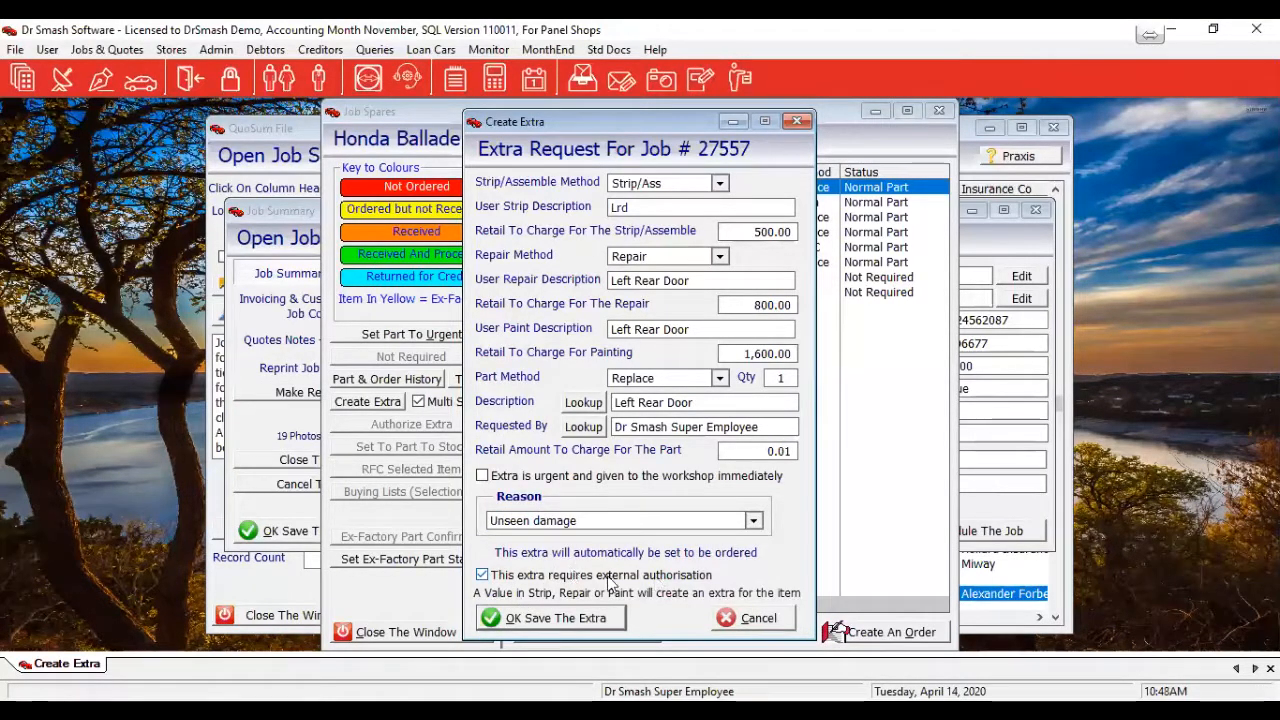
click(534, 622)
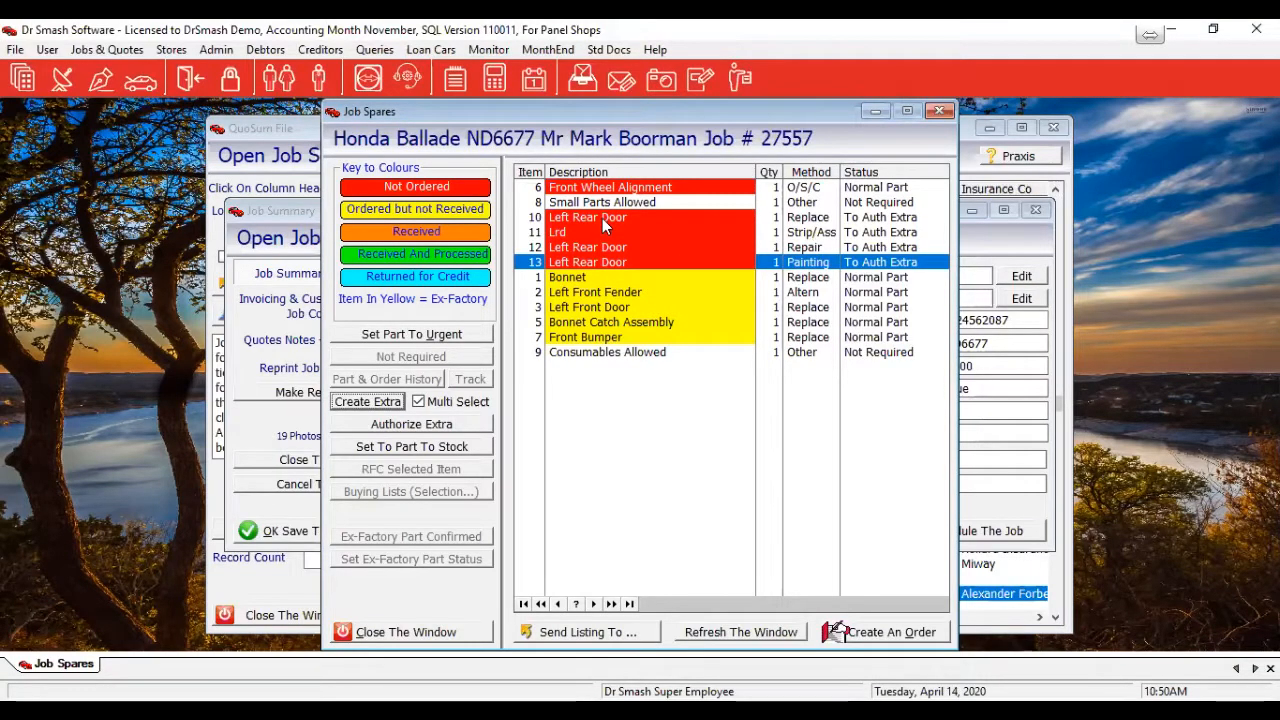
Step: Review the Left Rear Door painting extra's authorisation details and progress report lines, leaving without saving changes
click(447, 426)
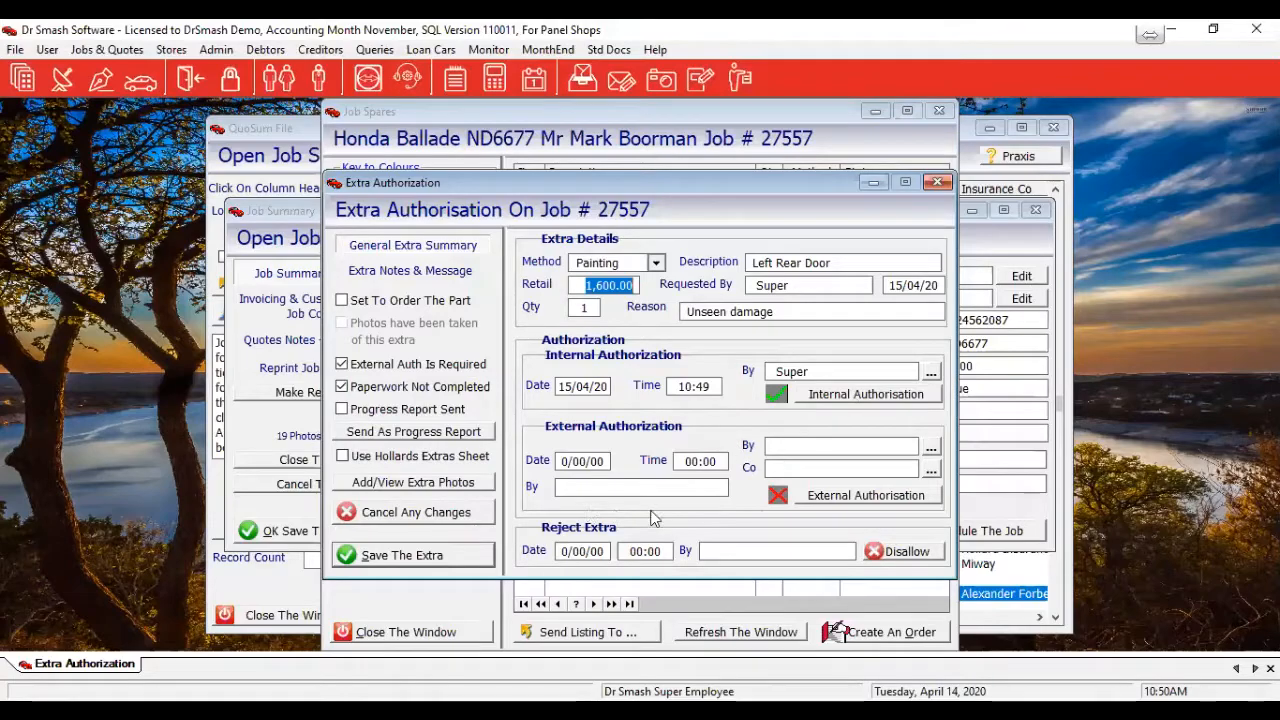
click(388, 432)
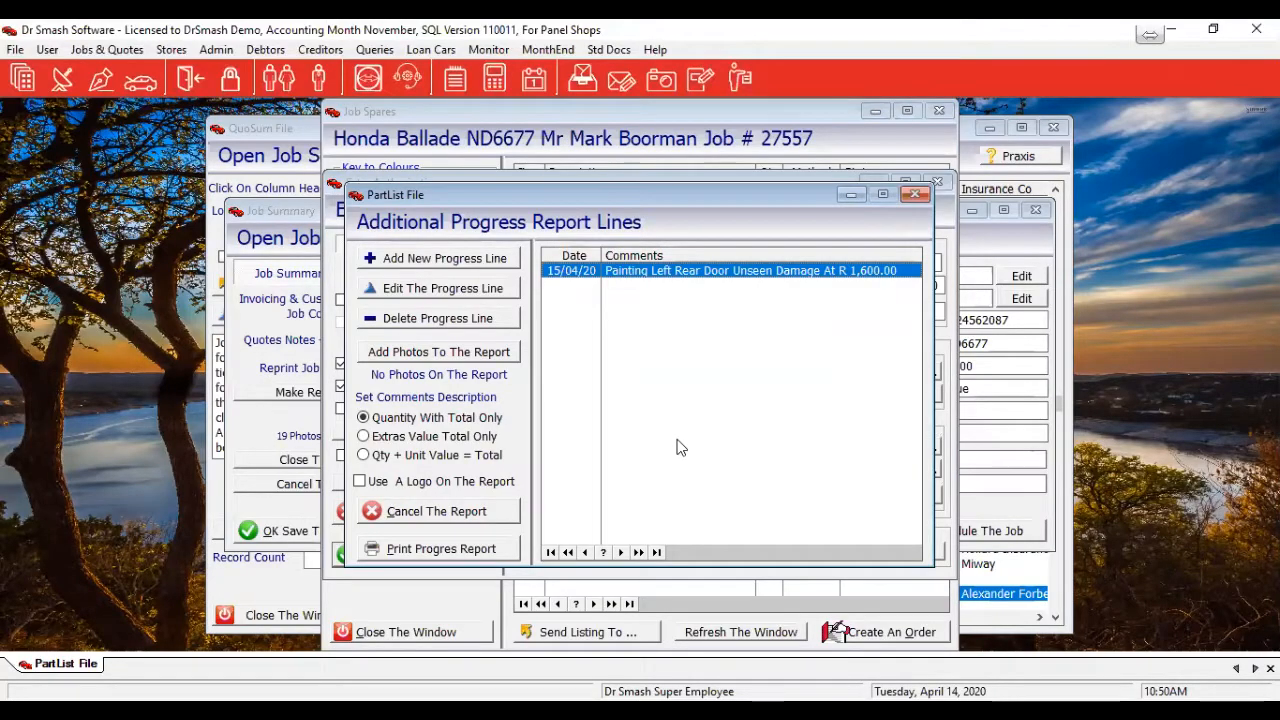
click(503, 514)
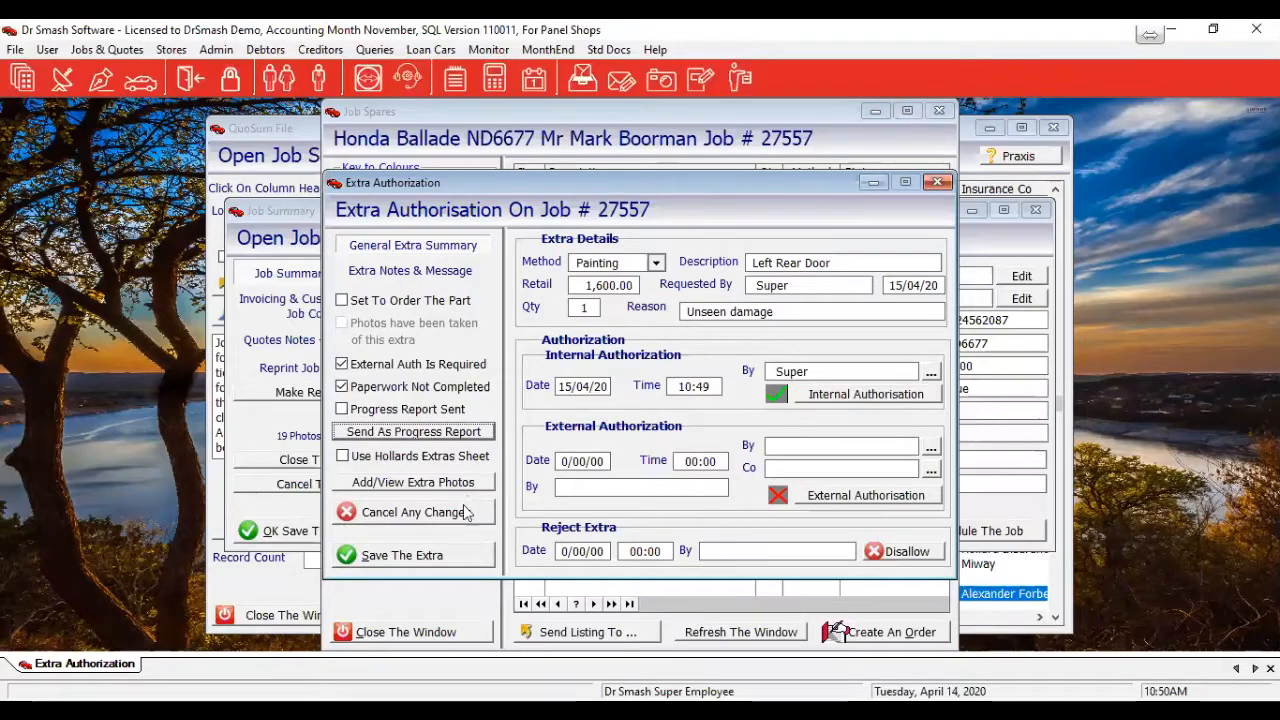
click(463, 515)
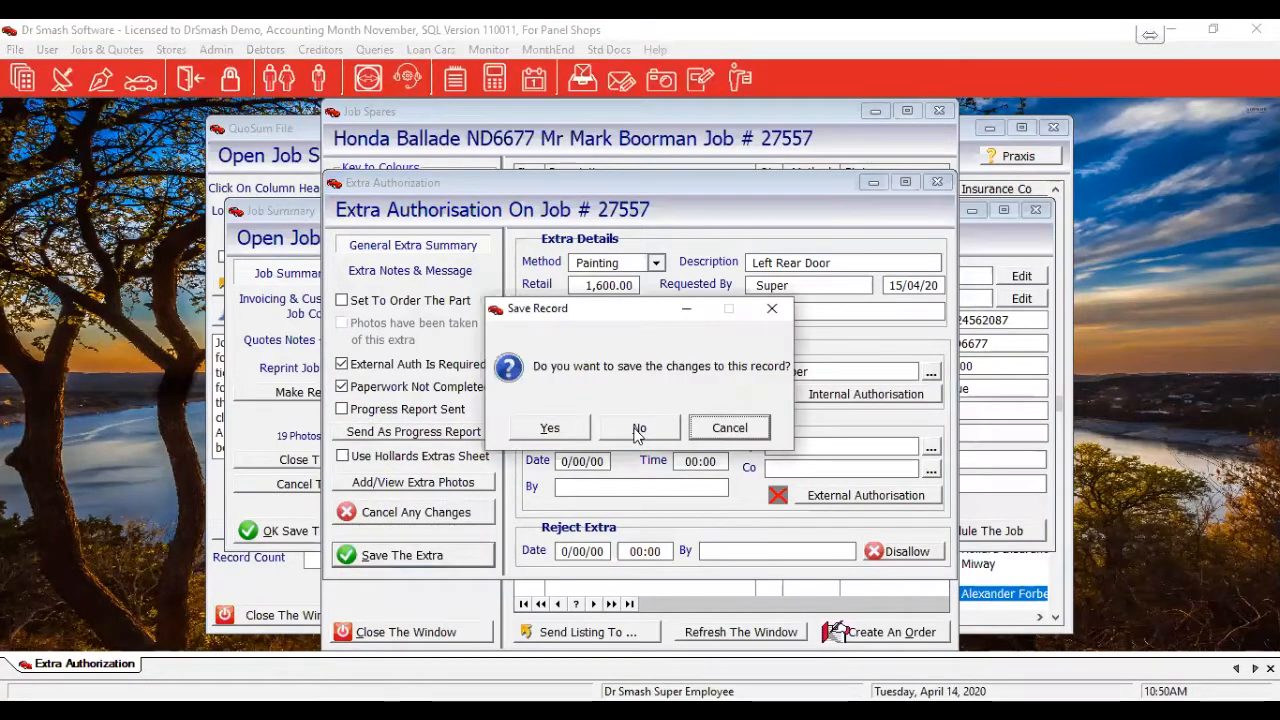
click(638, 430)
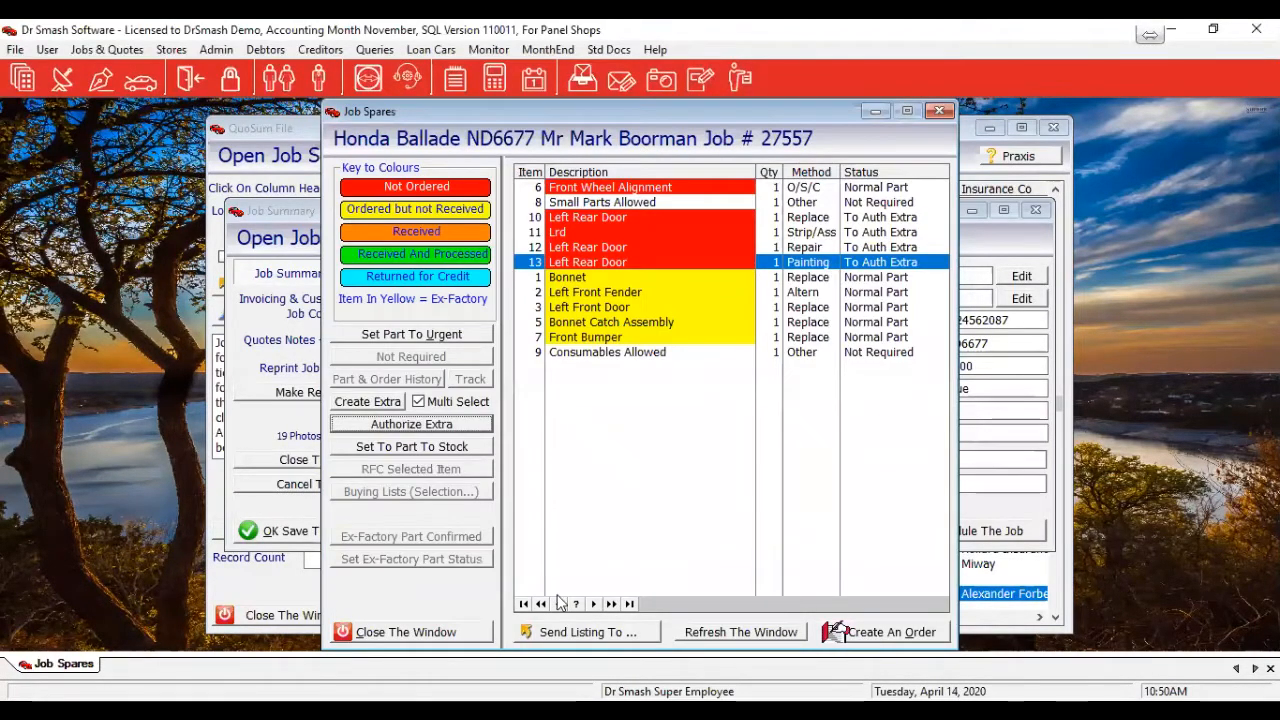
Step: Open the extras listing for job 27557 and start a progress report from its additionals
click(476, 634)
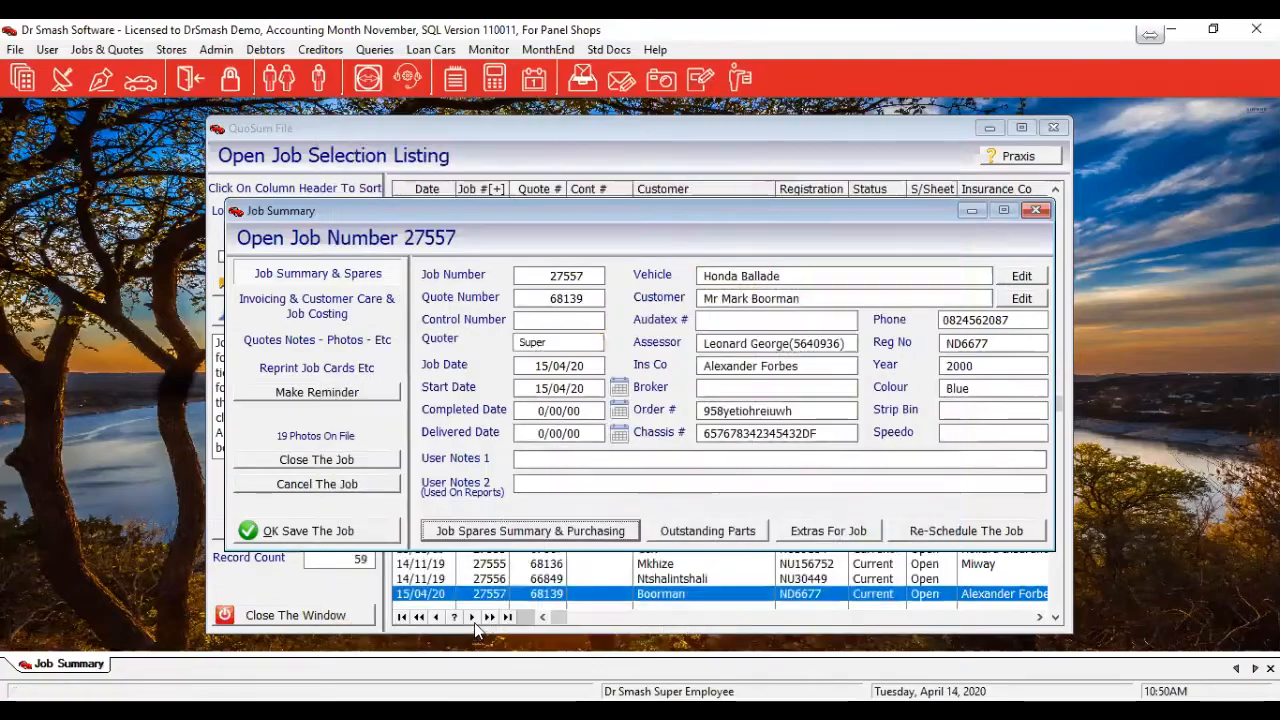
click(857, 531)
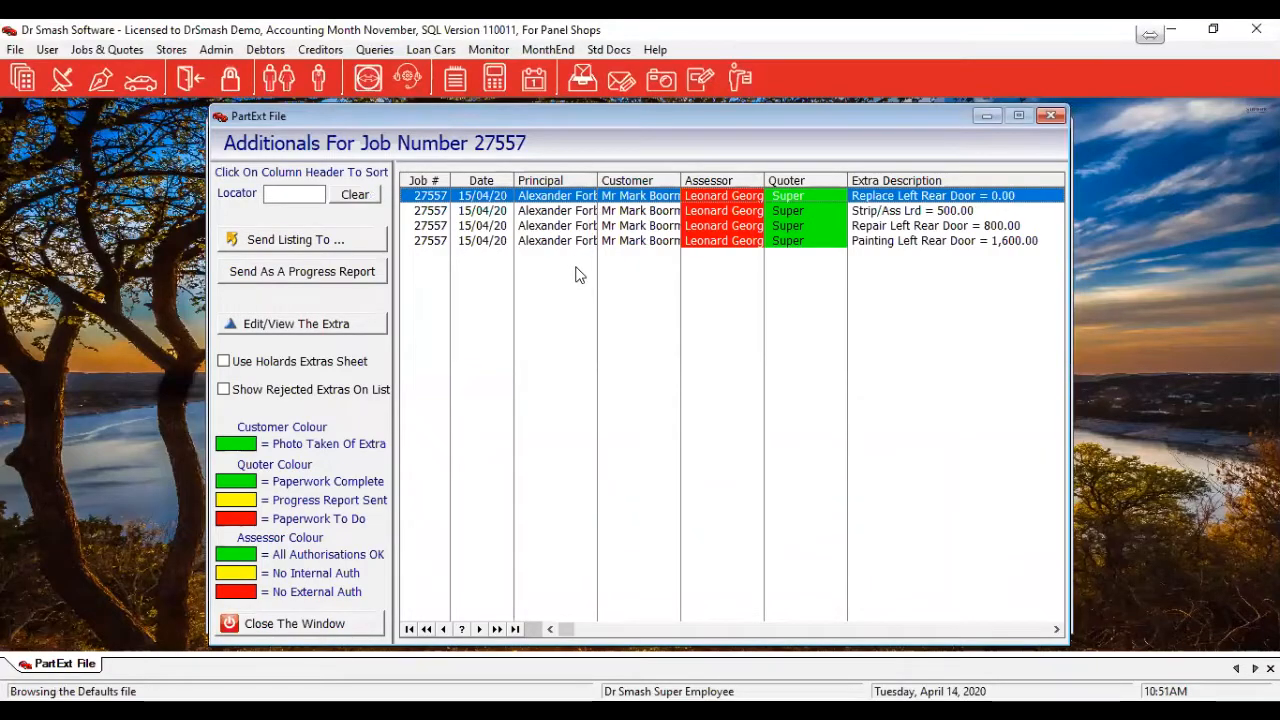
click(302, 271)
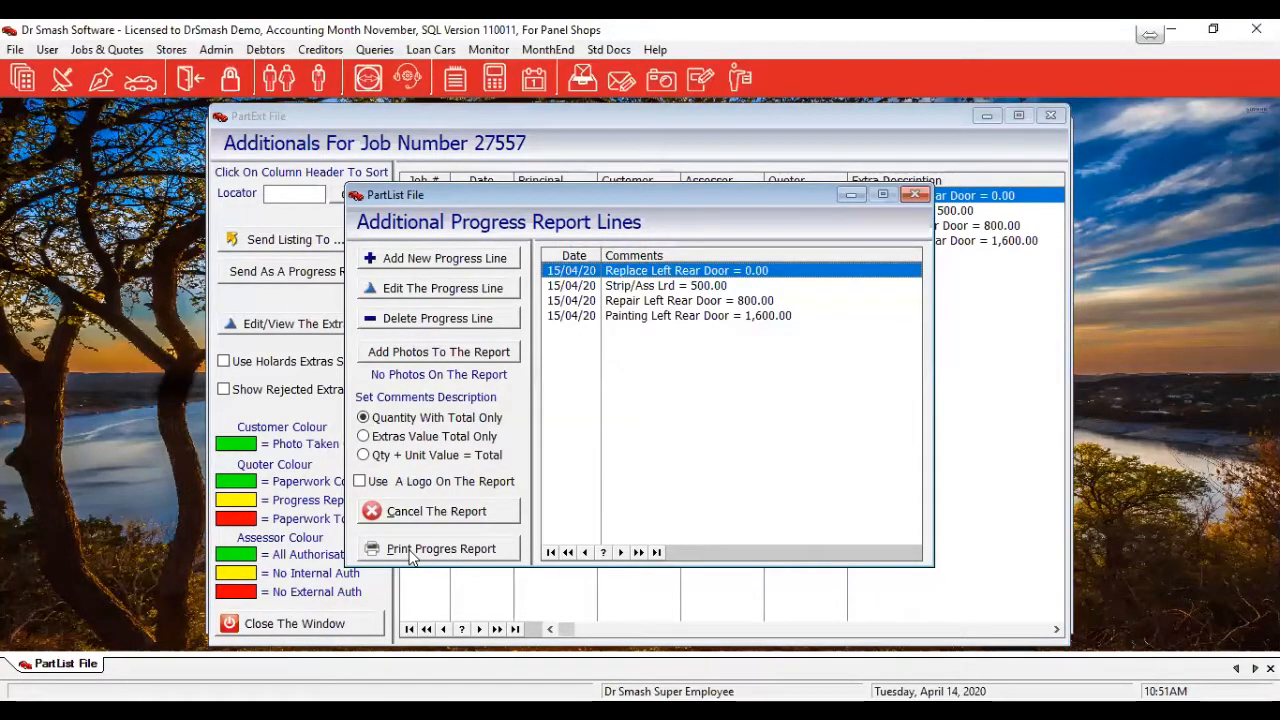
Step: Add CurlingWave.jpg from the vehicle's standard photo list to the progress report
click(434, 357)
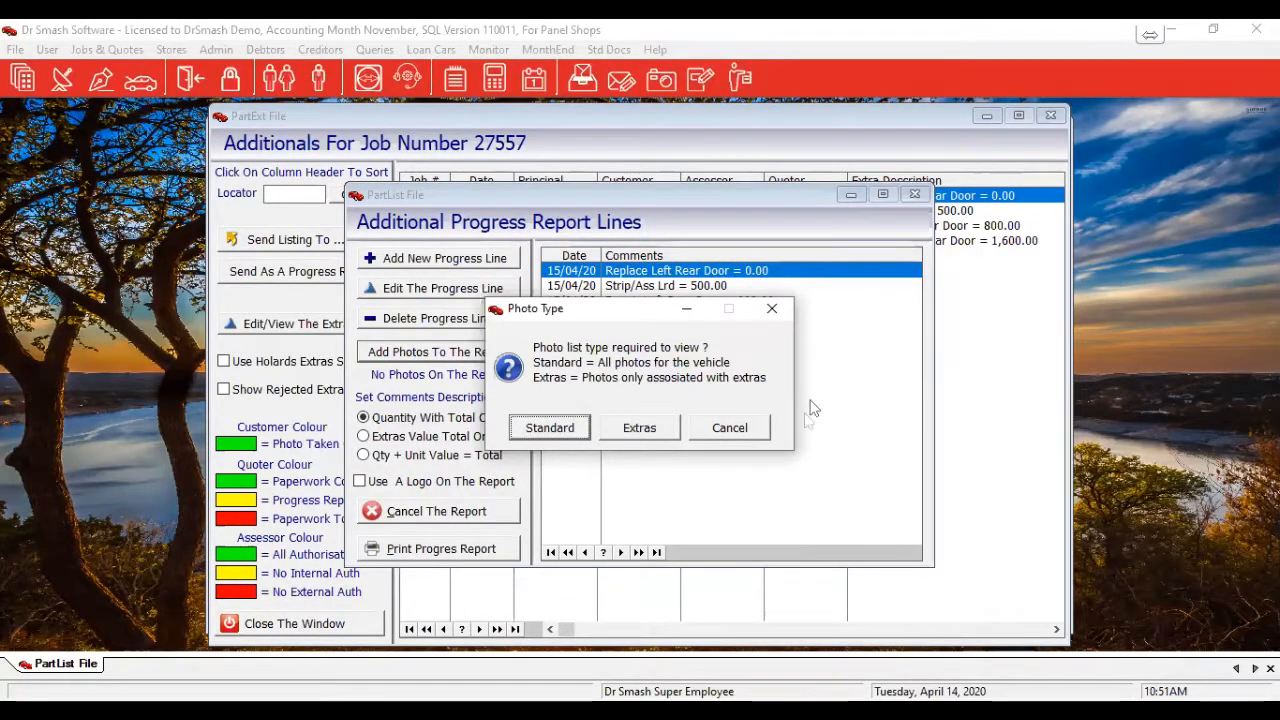
click(571, 431)
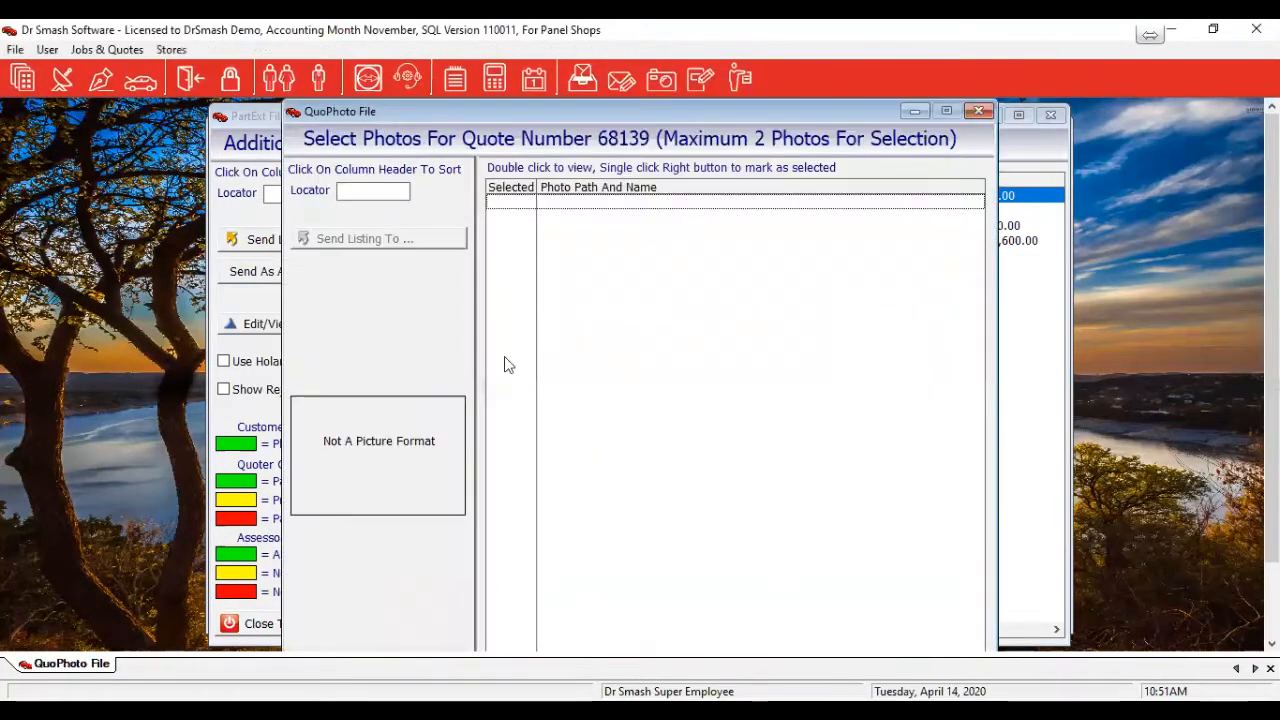
click(626, 322)
right_click(625, 321)
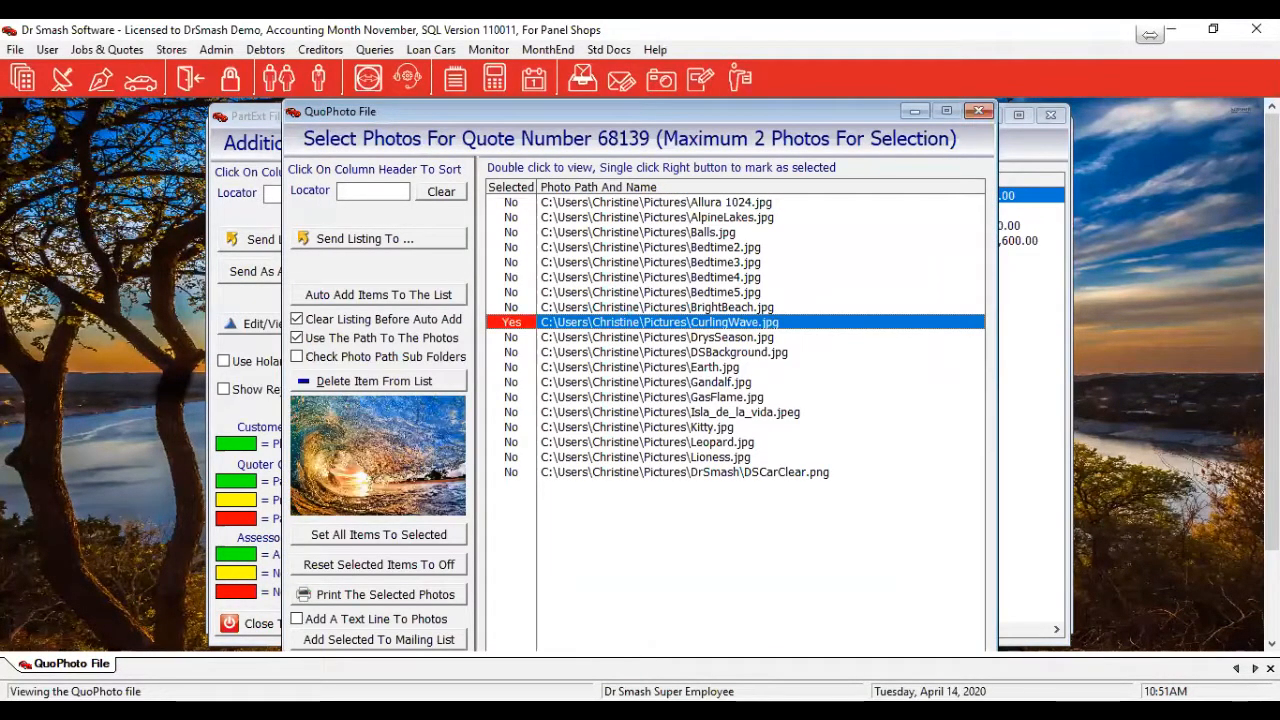
key(Down)
key(Down)
key(Down)
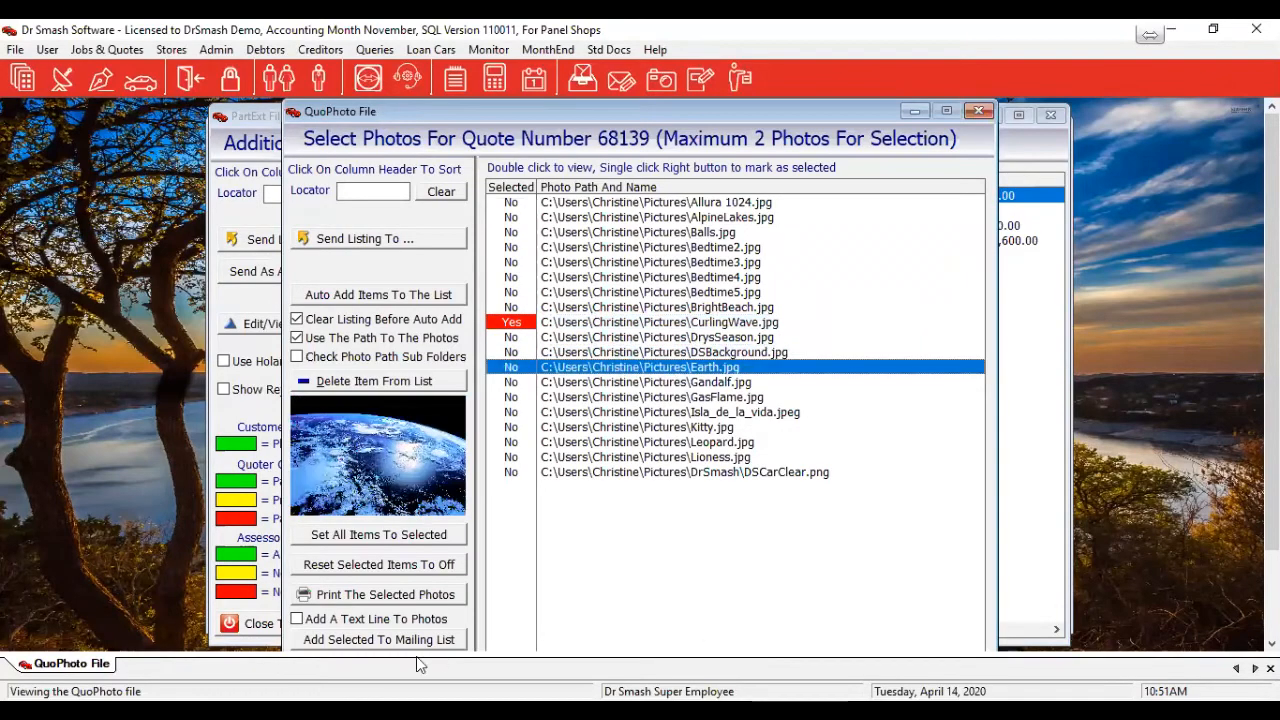
key(Down)
key(Down)
key(Down)
key(Down)
key(Down)
key(Down)
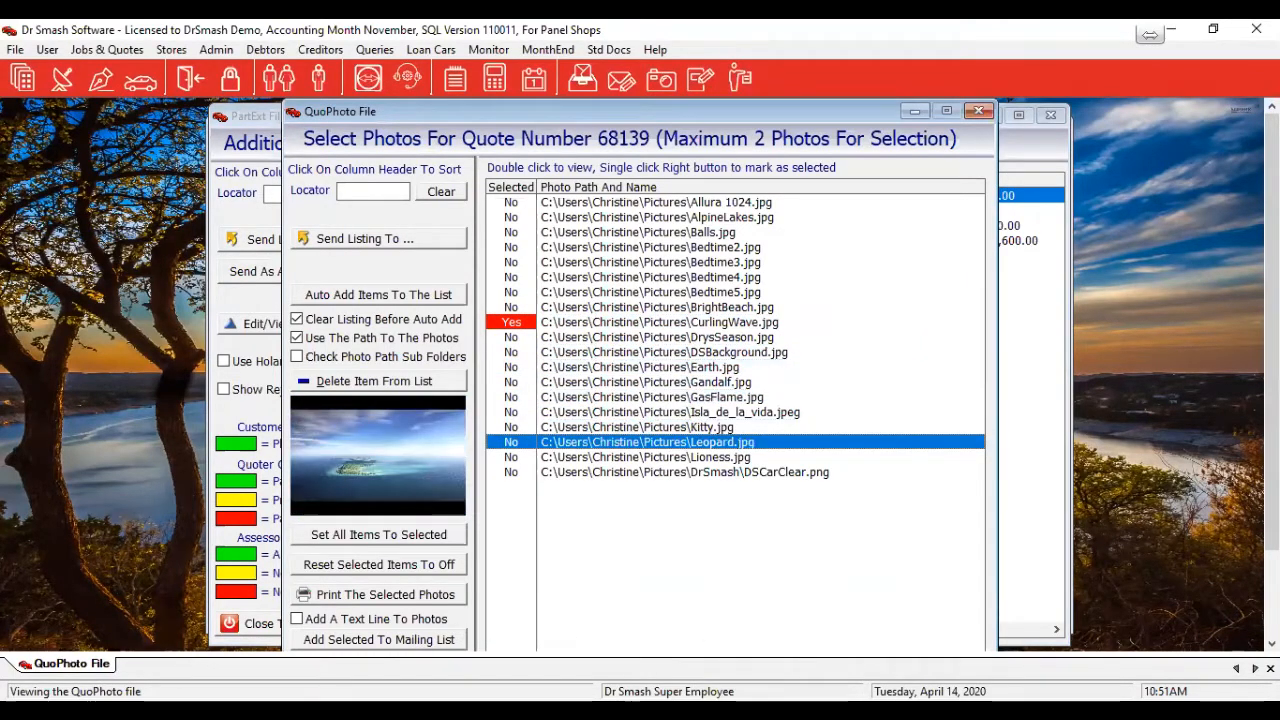
scroll(600, 623, down, 3)
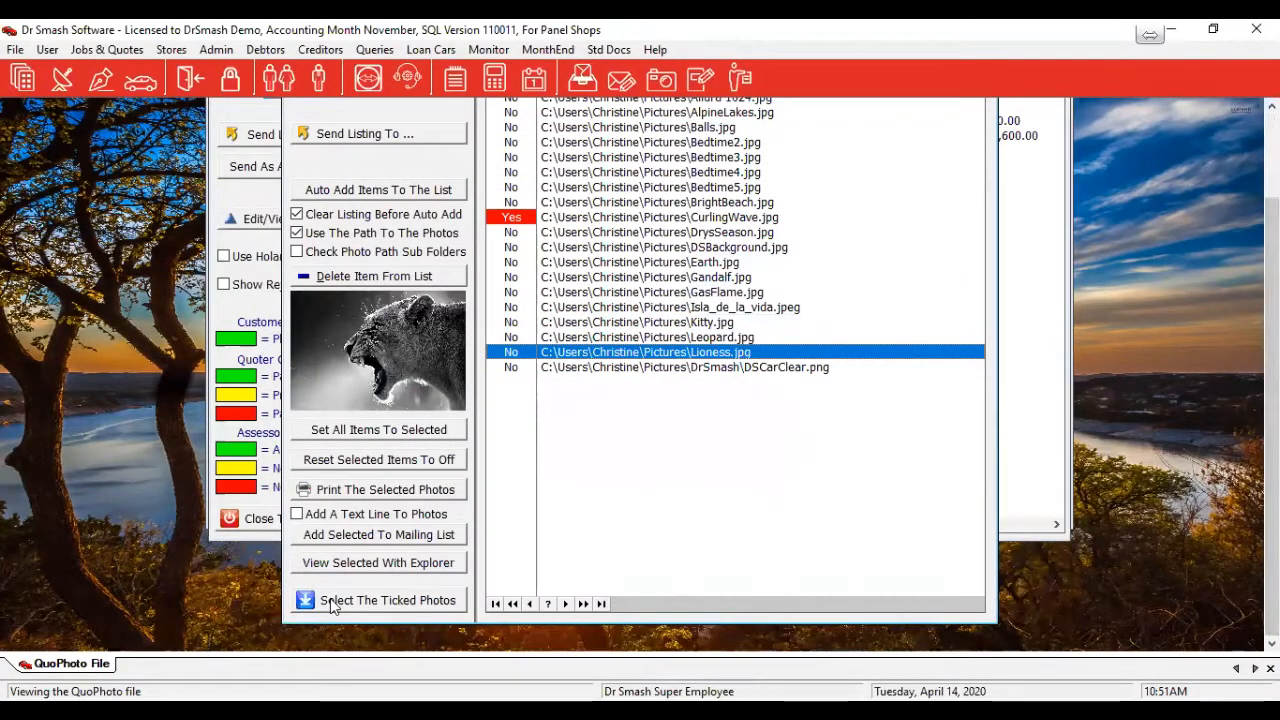
click(396, 602)
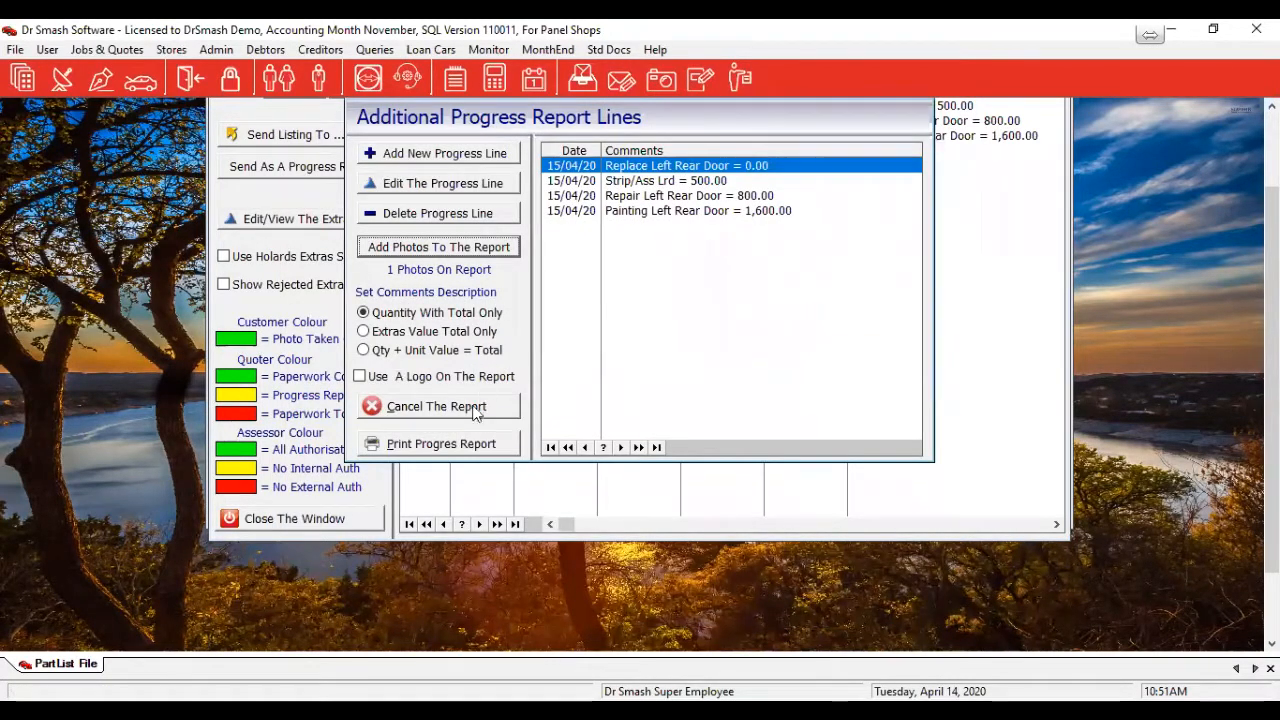
click(486, 245)
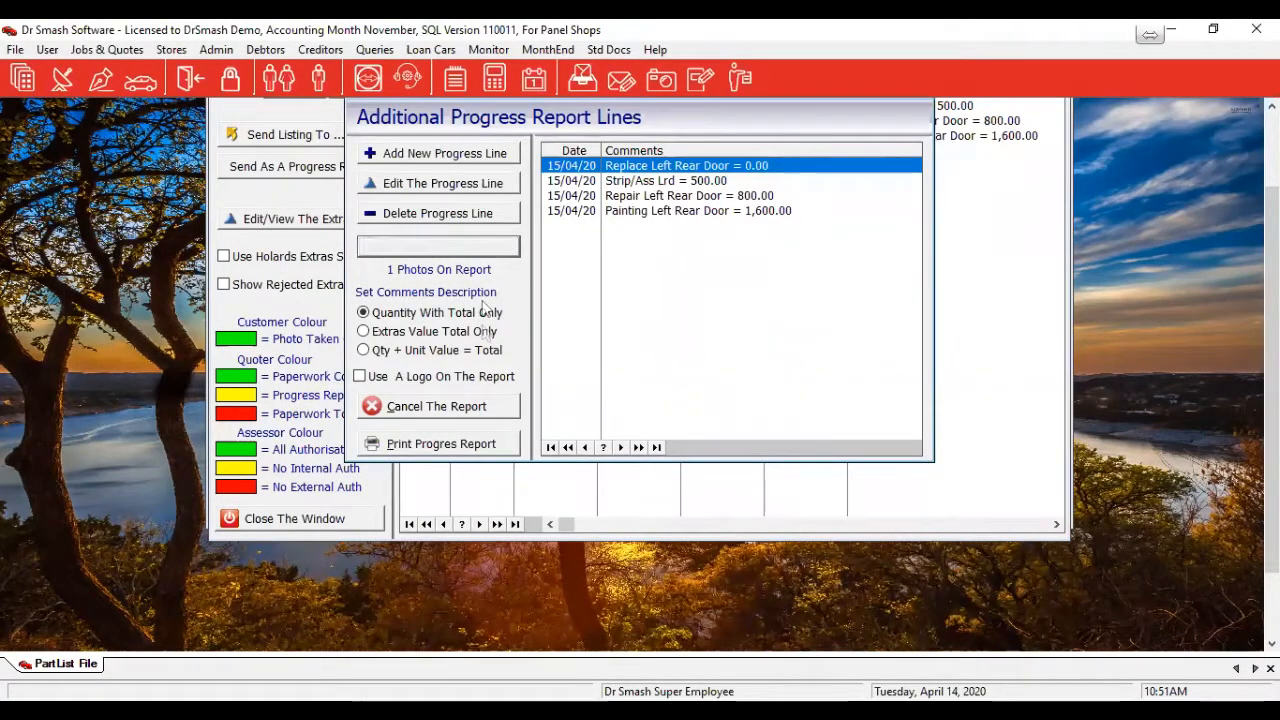
Step: Preview the progress report, check its extras lines and attached photo, and leave without printing
click(420, 443)
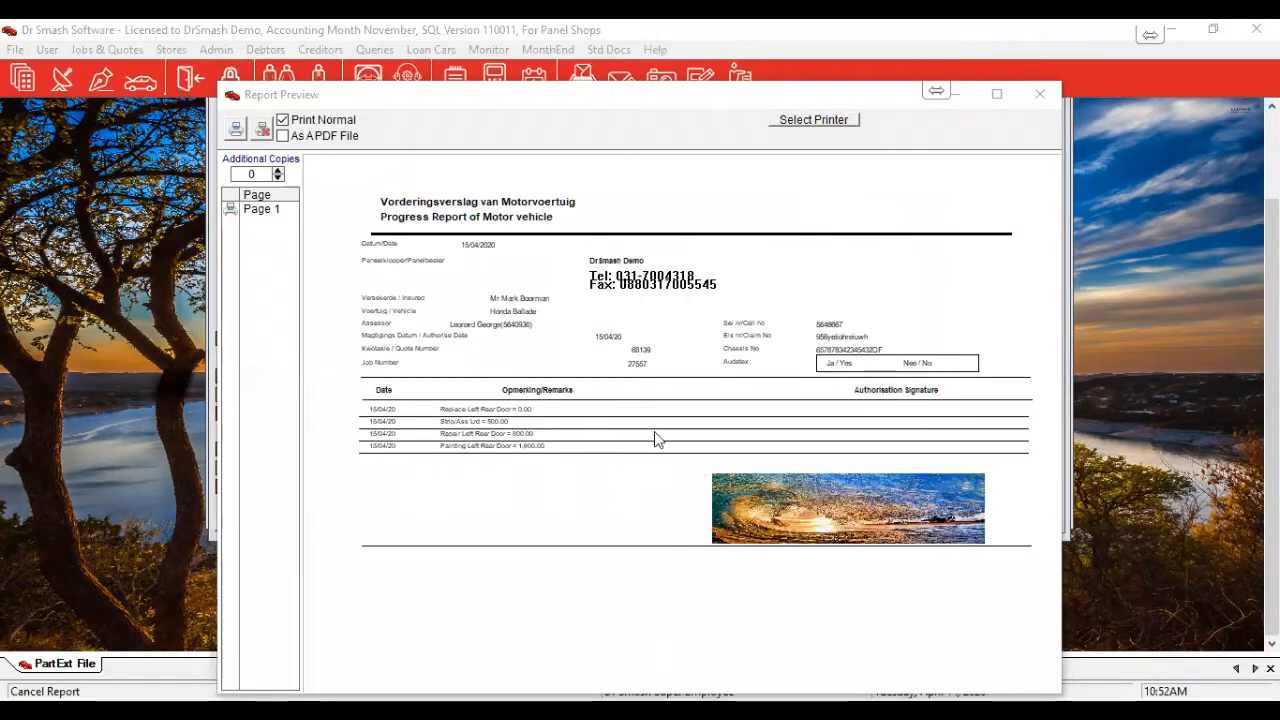
click(745, 460)
scroll(743, 449, down, 3)
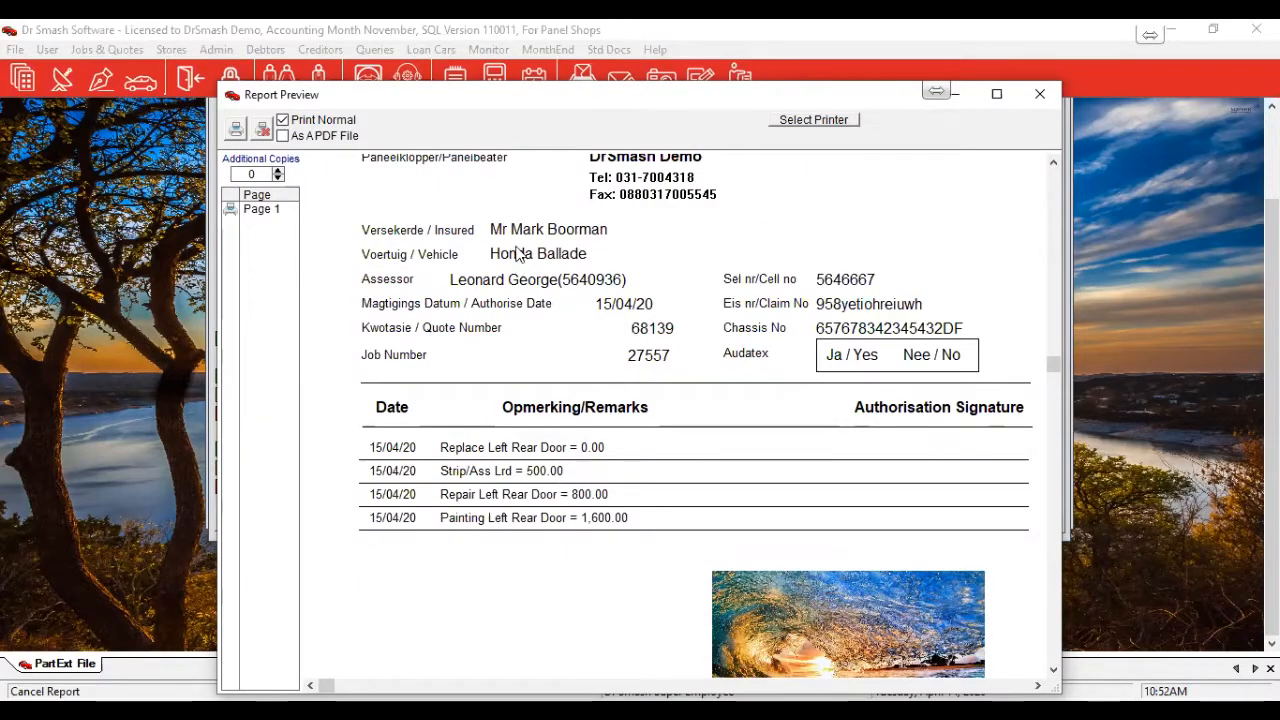
key(Escape)
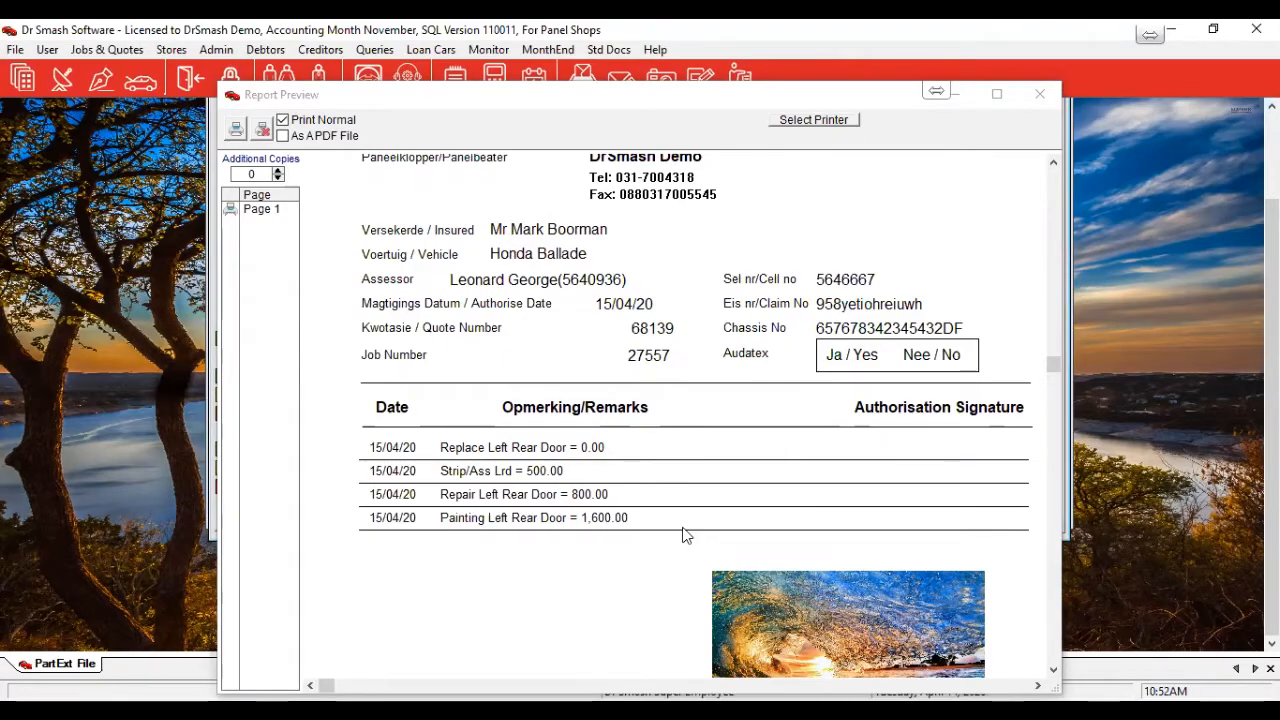
scroll(682, 527, up, 1)
scroll(682, 527, down, 2)
scroll(682, 535, down, 2)
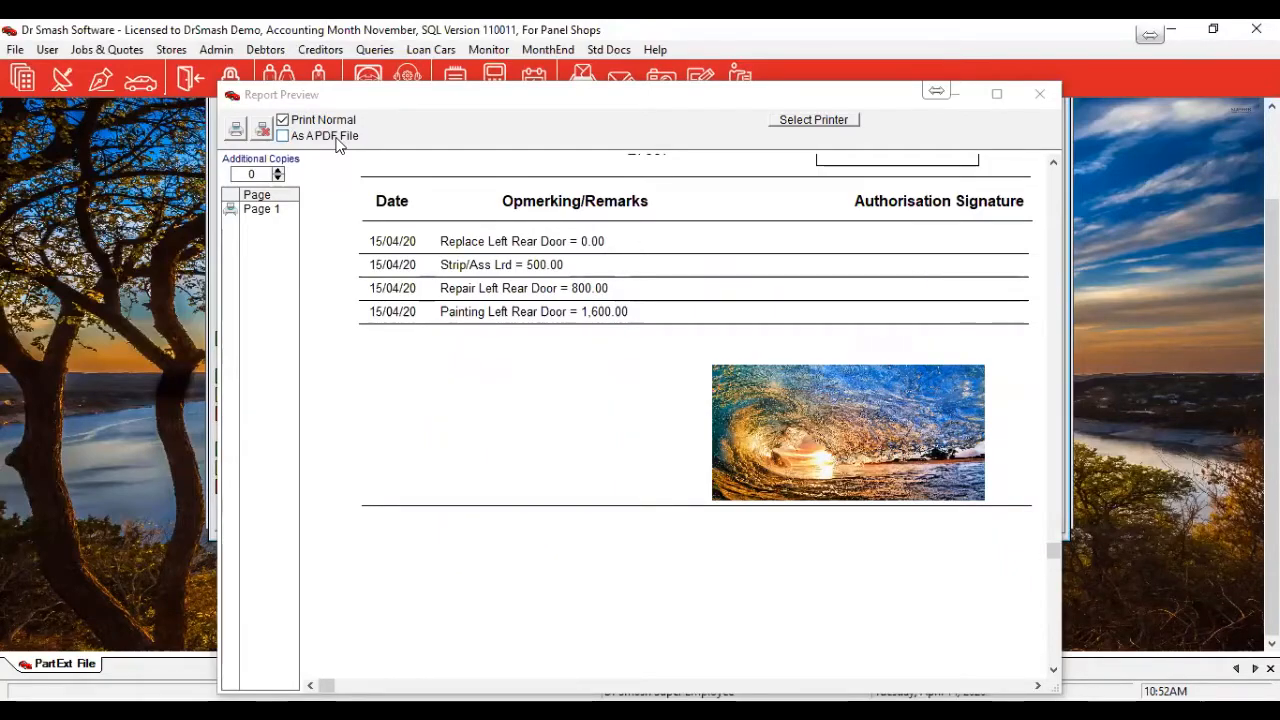
click(263, 136)
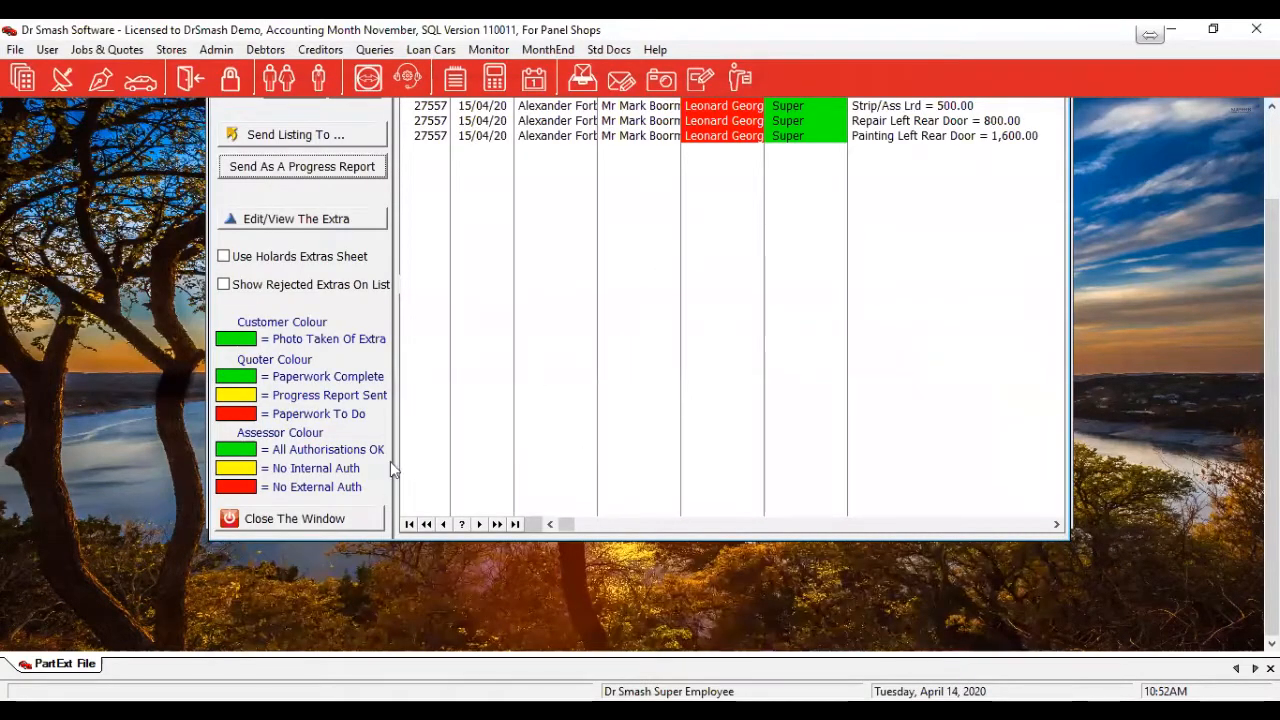
Step: Return to the job's spares and record external authorisation for the Left Rear Door replacement extra with Algee Auto Assessing
click(350, 527)
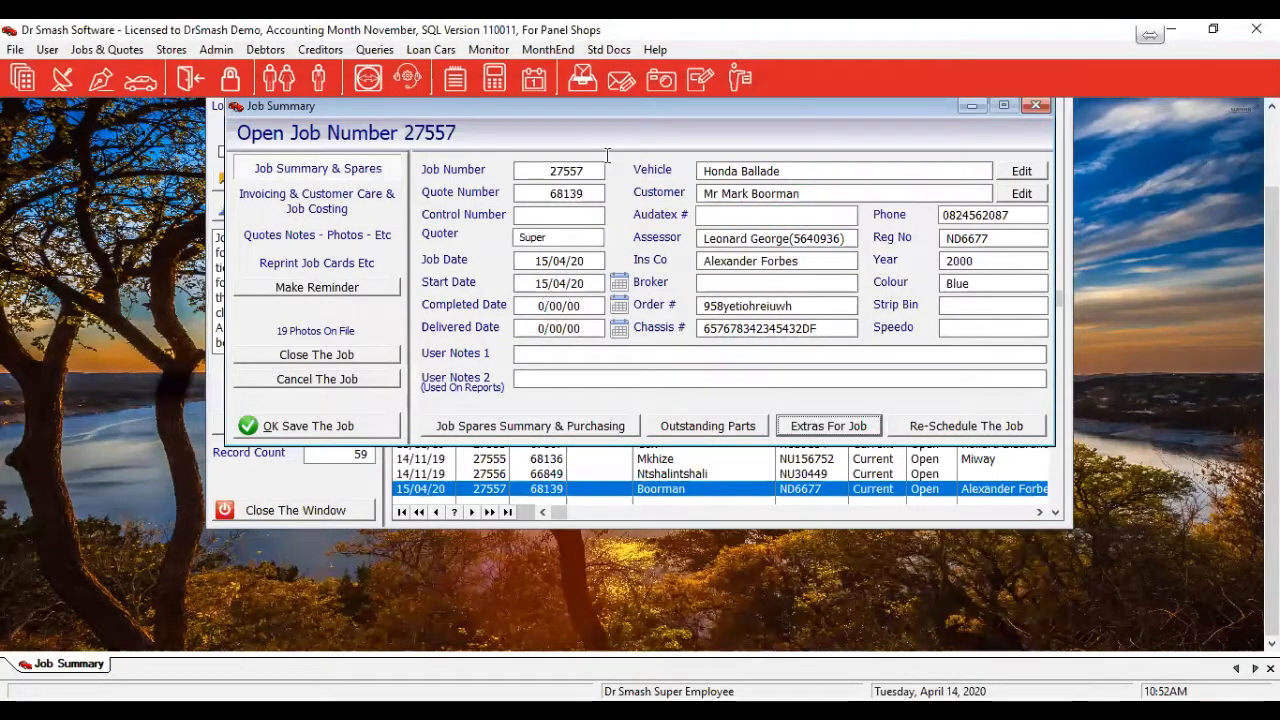
click(563, 427)
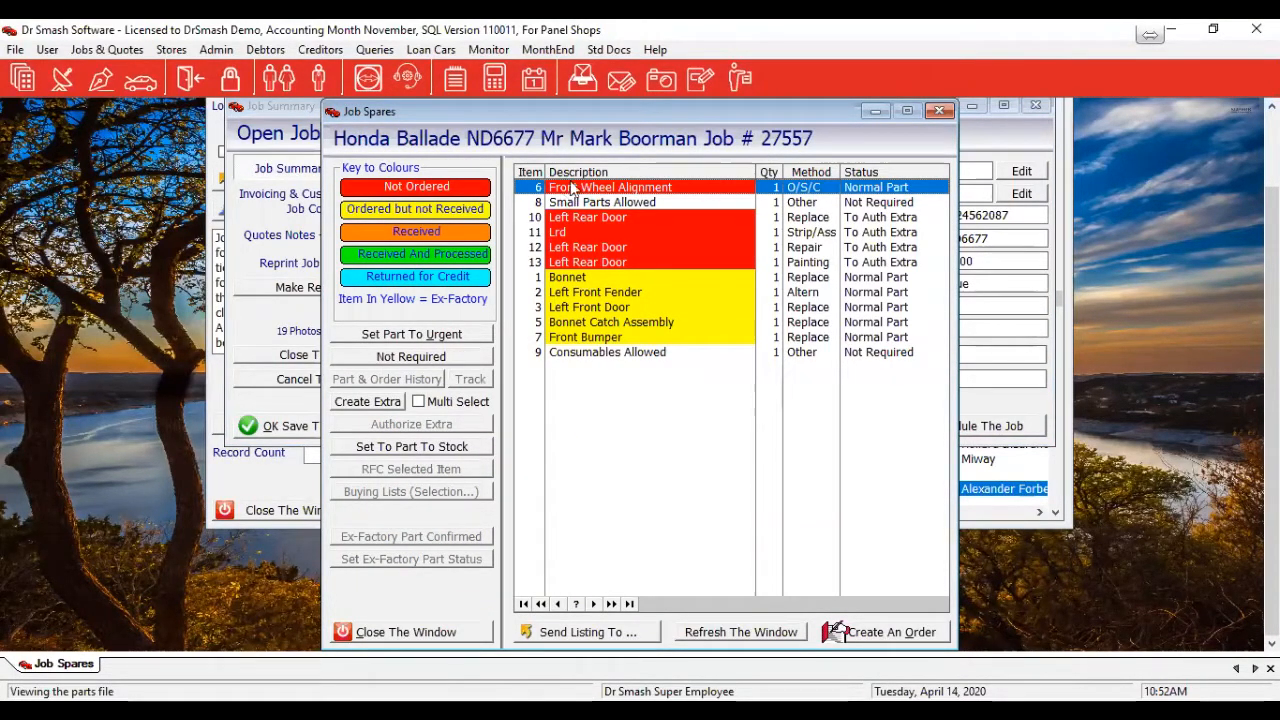
click(632, 218)
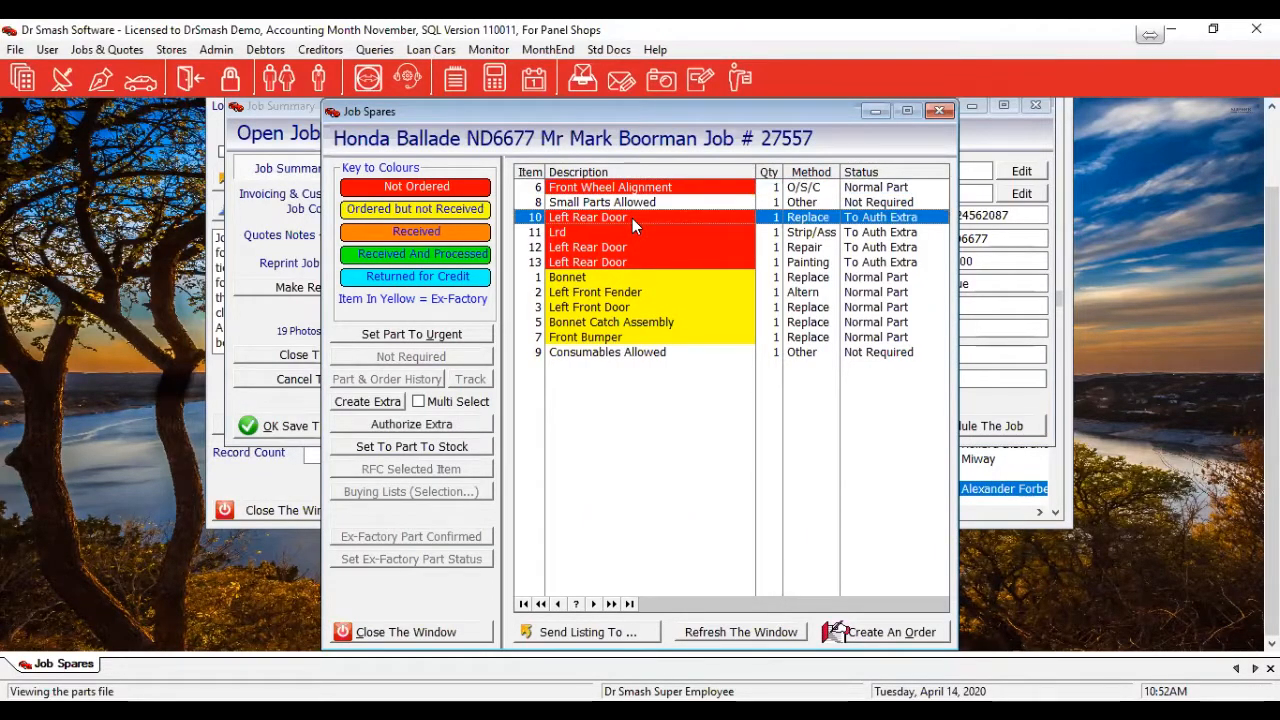
click(398, 425)
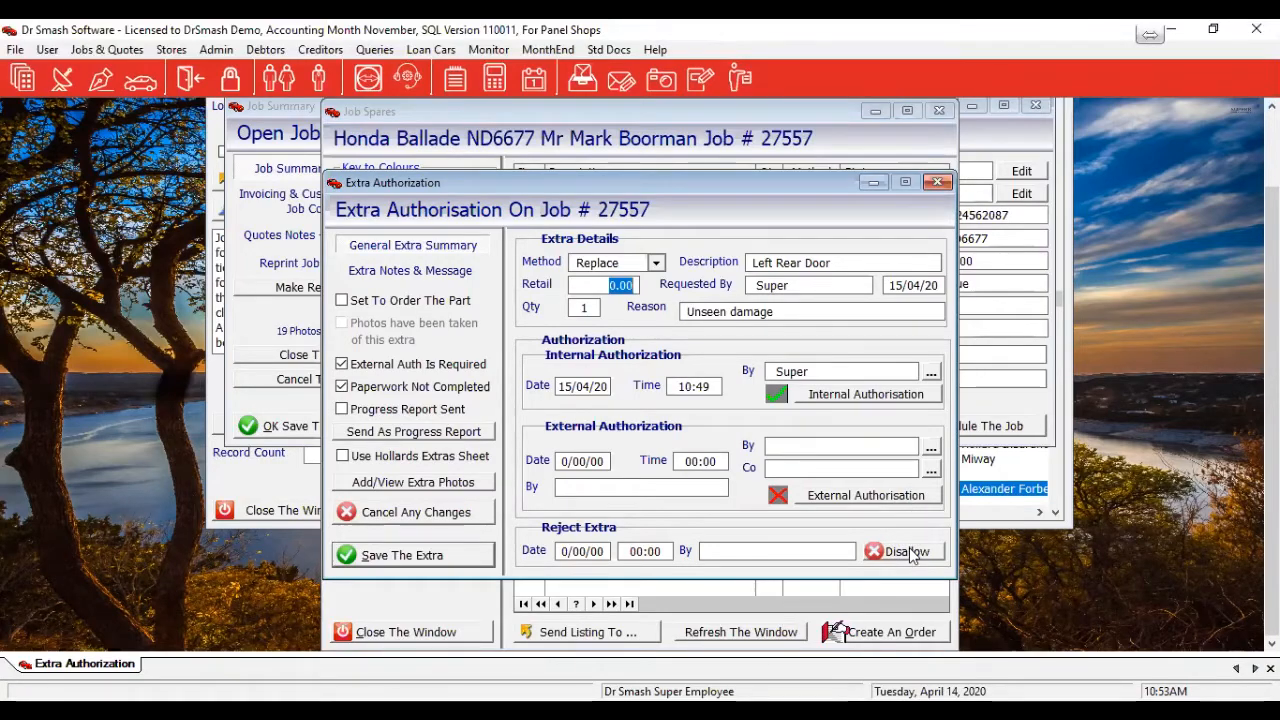
click(893, 502)
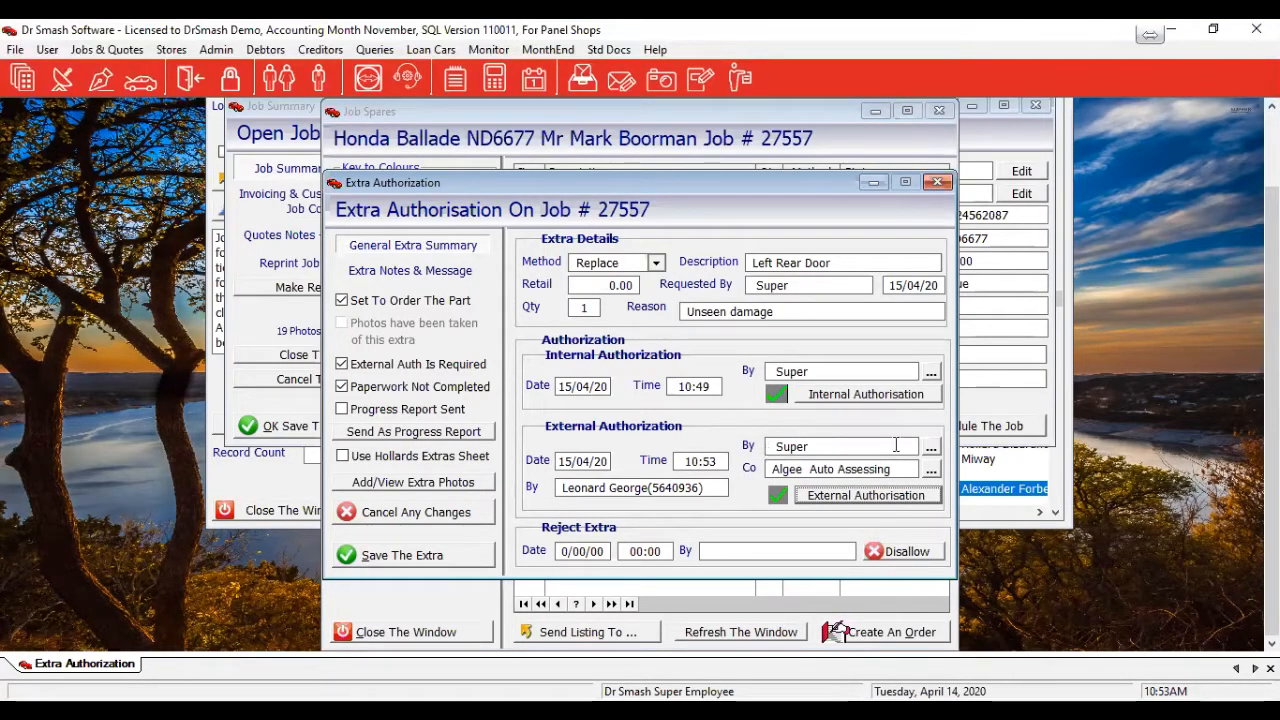
Step: Clear Paperwork Not Completed, mark the progress report as sent, and save the Left Rear Door replacement extra
click(383, 391)
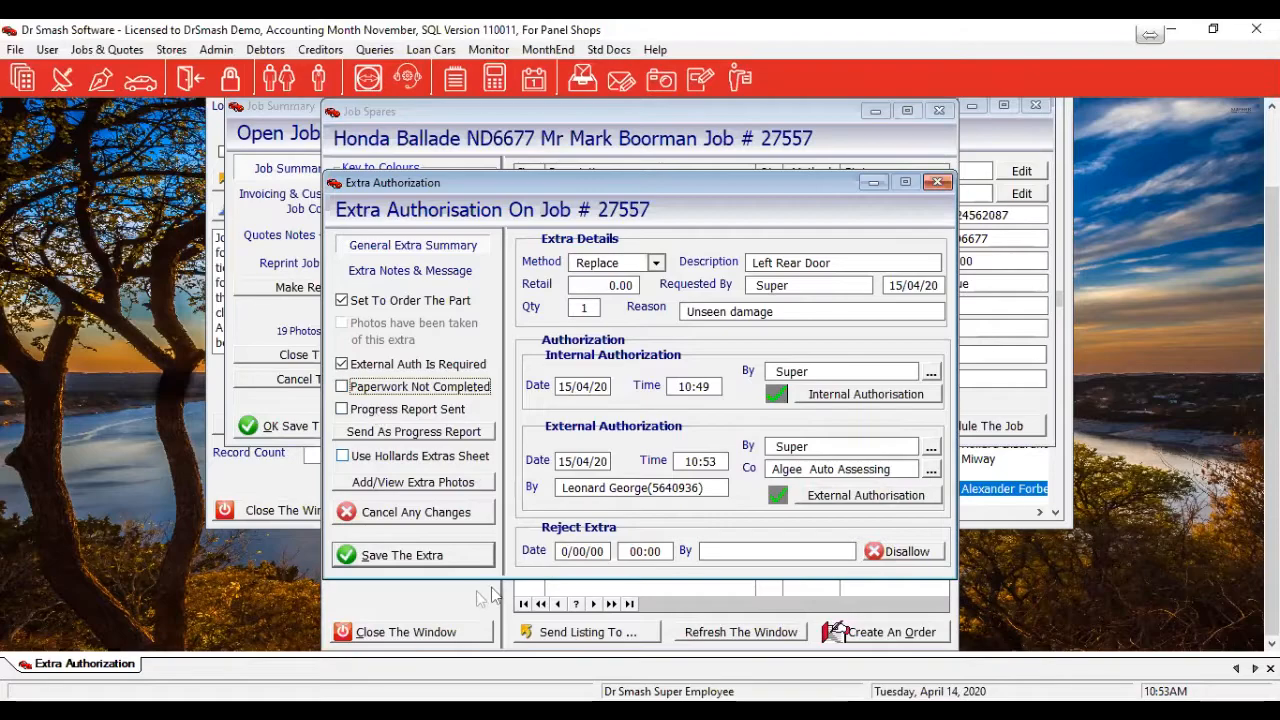
click(400, 409)
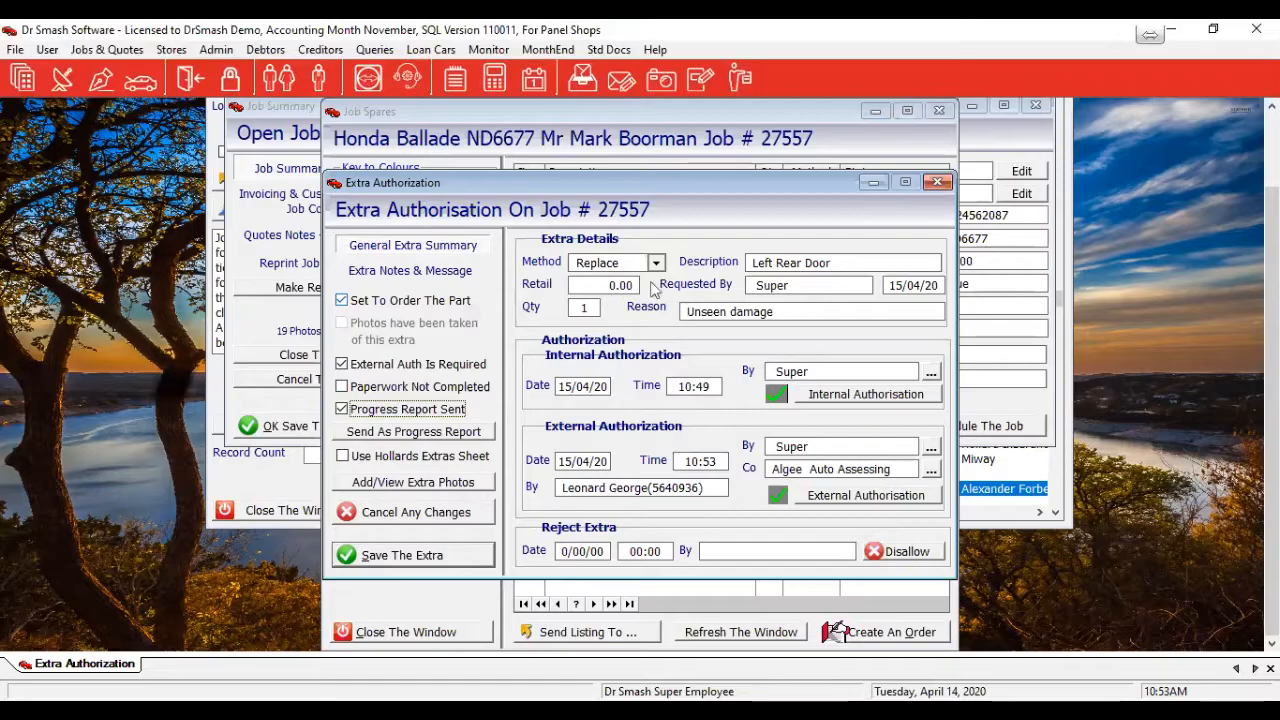
click(424, 558)
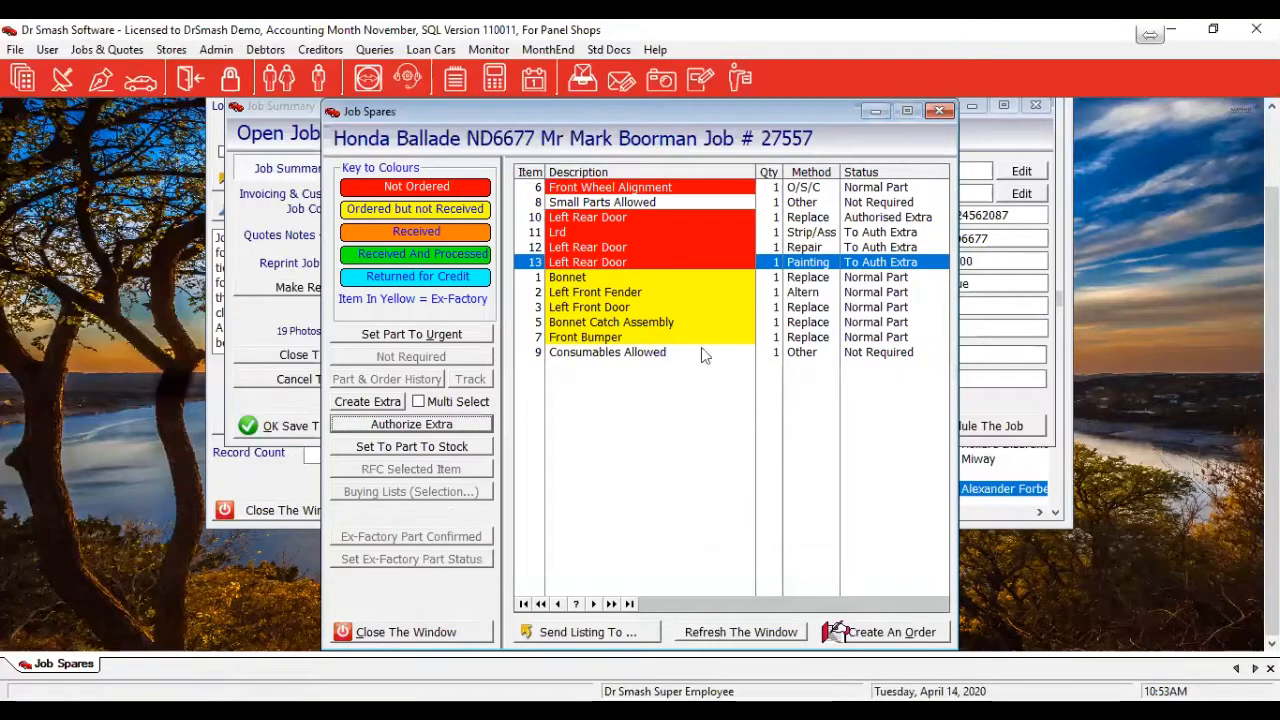
Step: Disallow the Lrd Strip/Ass extra in its authorisation details and save it
click(652, 232)
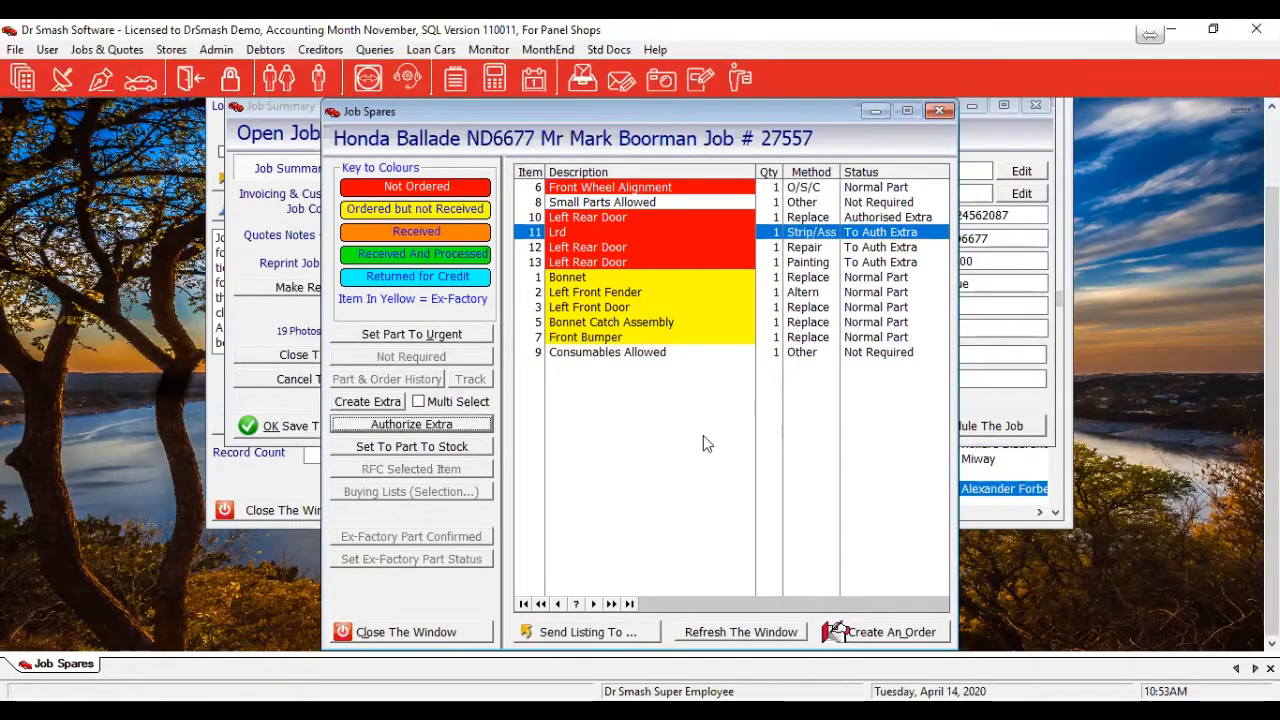
click(905, 552)
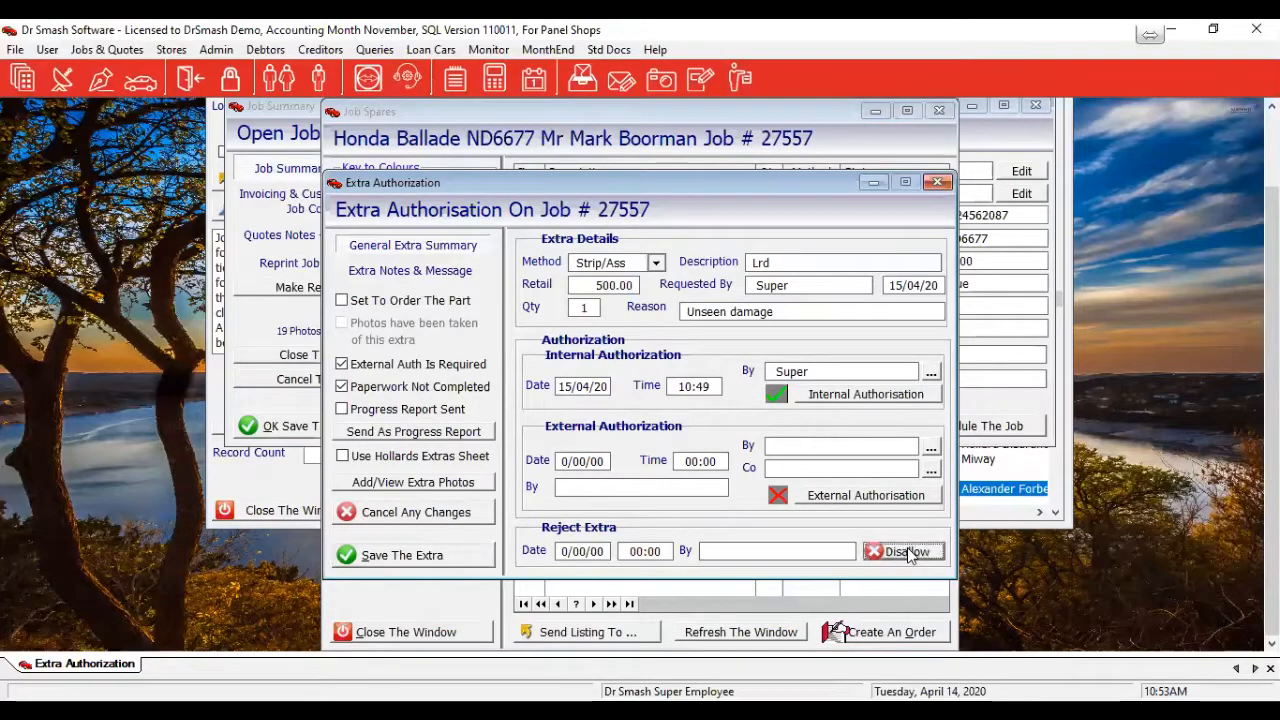
click(357, 556)
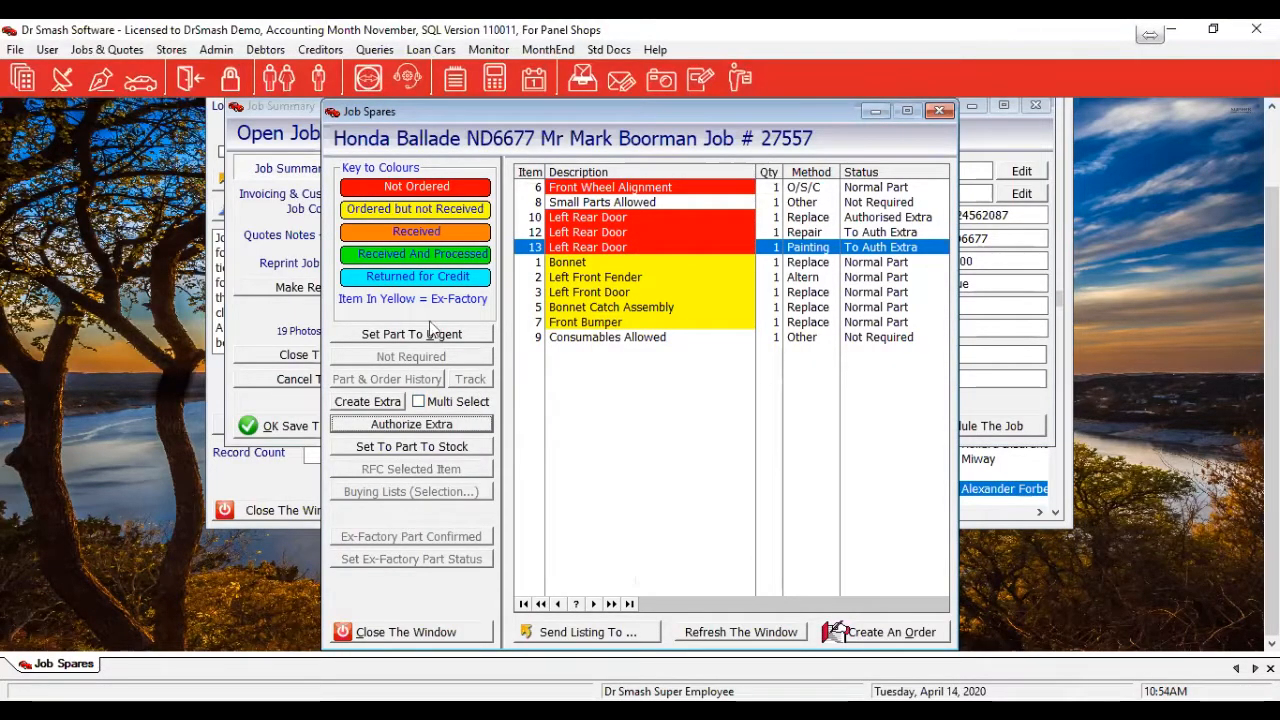
Step: Open the listing of extras requiring external authorisation and sort it by quoter
click(172, 52)
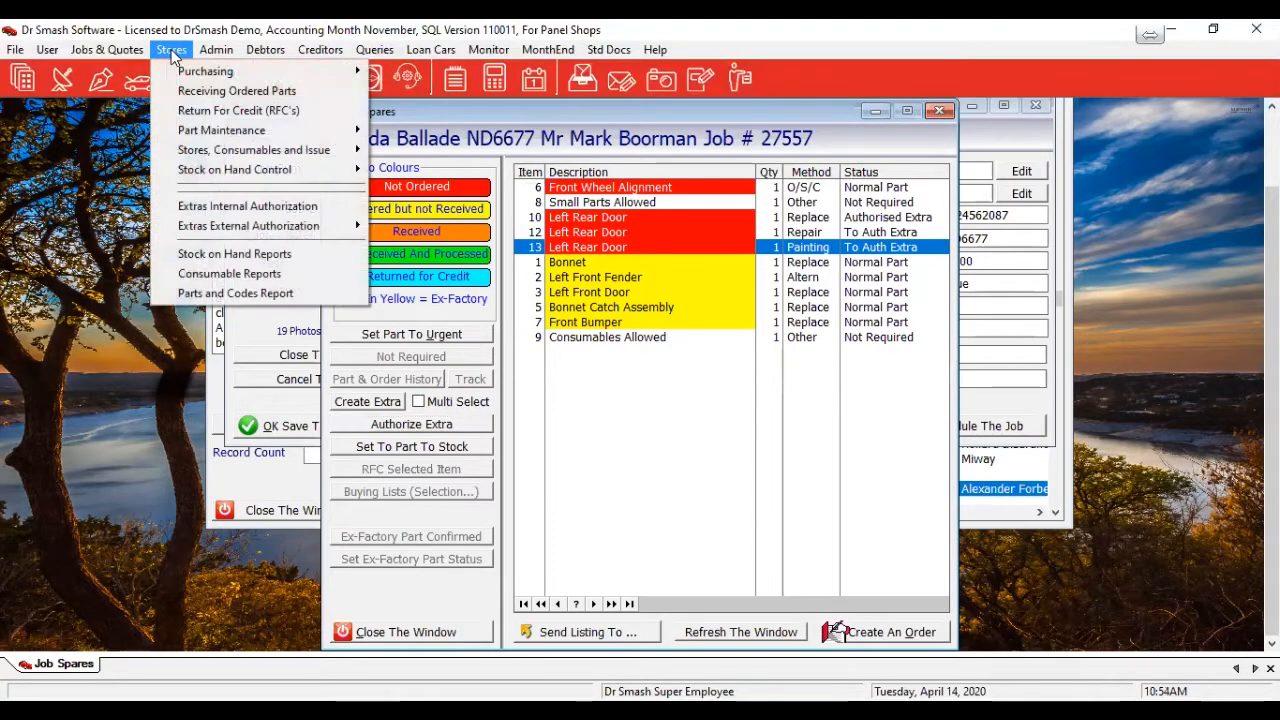
mouse_move(188, 230)
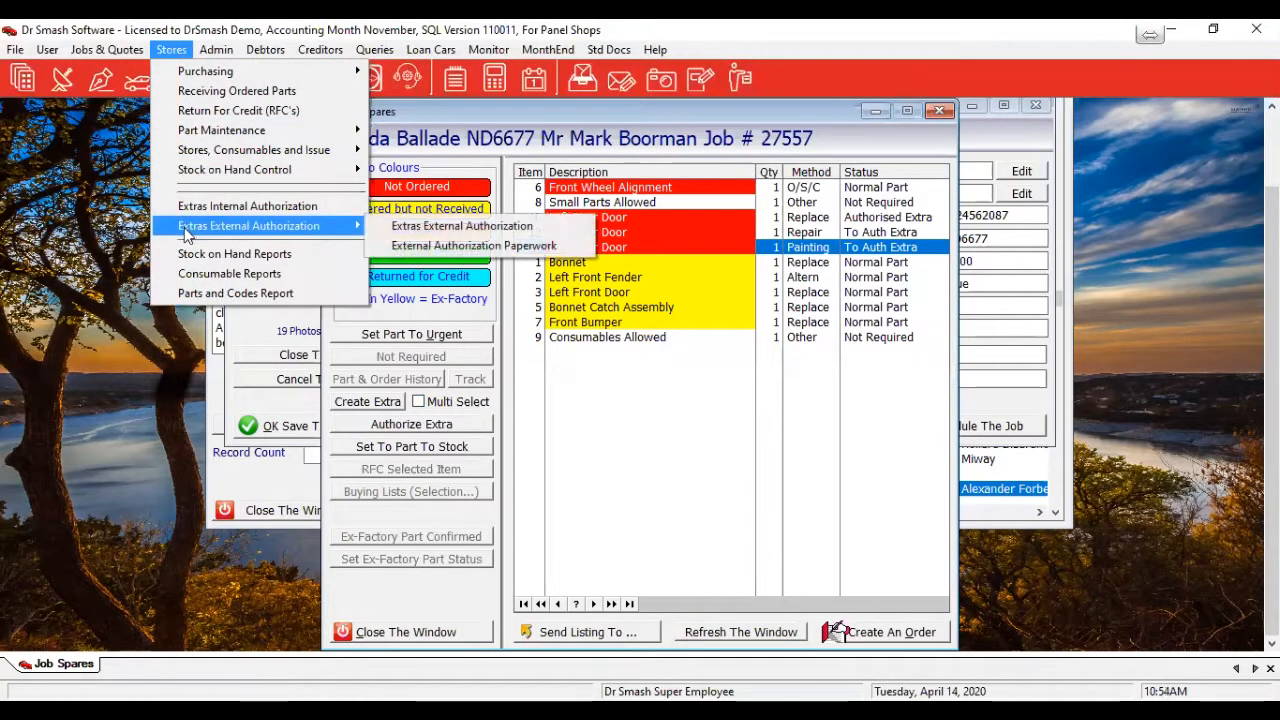
click(449, 227)
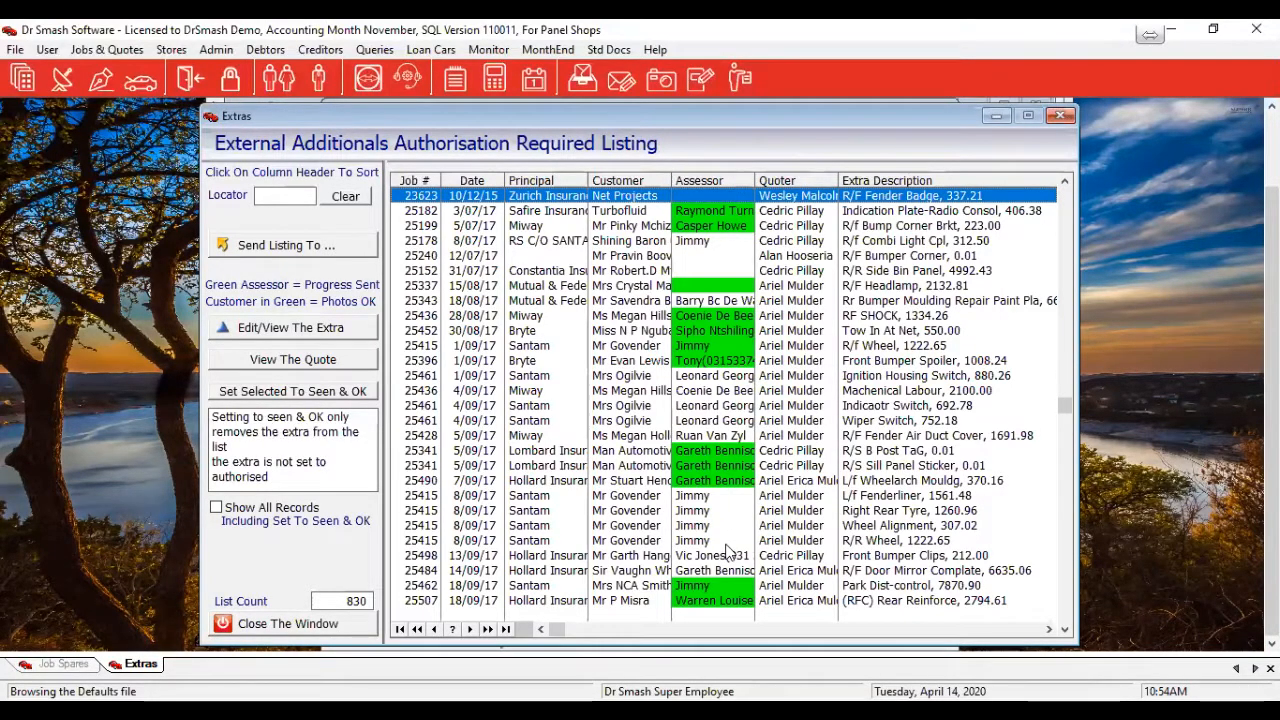
click(794, 178)
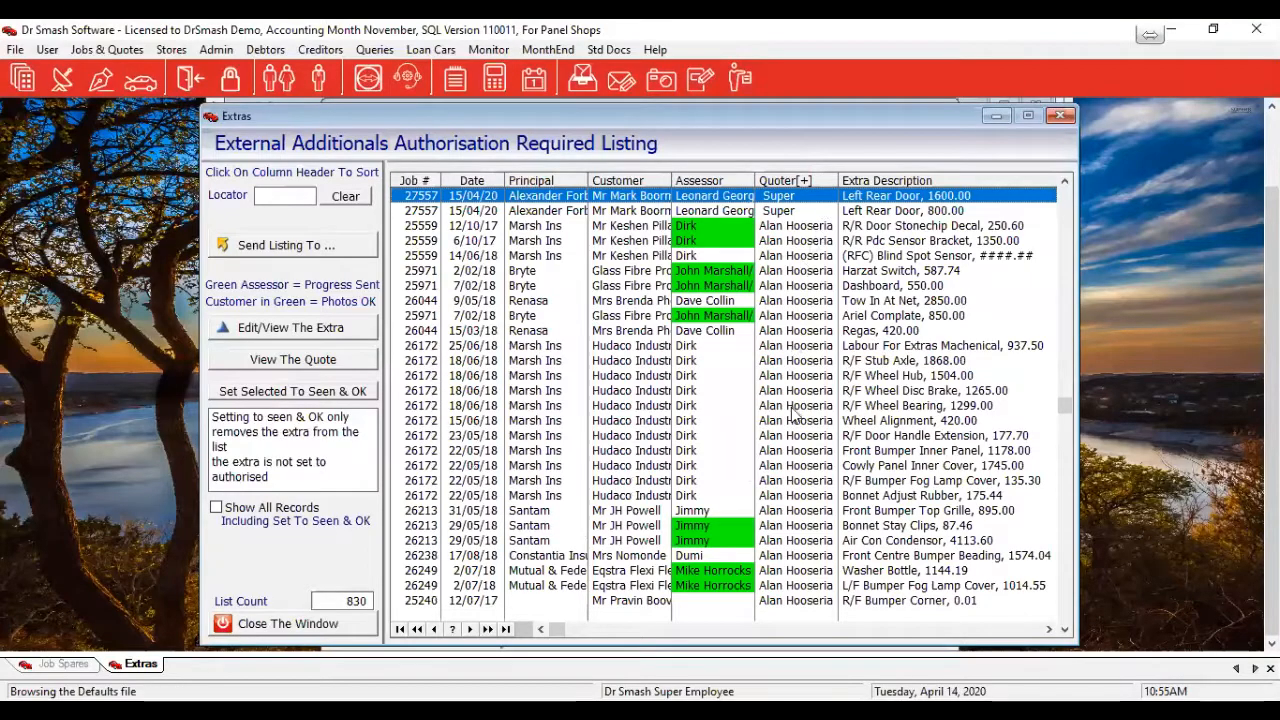
Step: Look through the quoter-sorted external authorisation listing for outstanding extras and those with progress reports sent
key(Down)
key(Down)
key(Down)
key(Down)
key(Down)
key(Down)
key(Down)
key(Down)
key(Down)
key(Down)
key(Down)
key(Down)
key(Down)
key(Down)
key(Down)
key(Down)
key(Down)
key(Down)
key(Down)
key(Down)
key(Down)
key(Down)
key(Down)
key(Down)
key(Down)
key(Down)
key(Down)
key(Down)
key(Down)
key(Down)
key(Down)
key(Down)
key(Down)
key(Down)
key(Down)
key(Down)
key(Down)
key(Down)
key(Down)
key(Down)
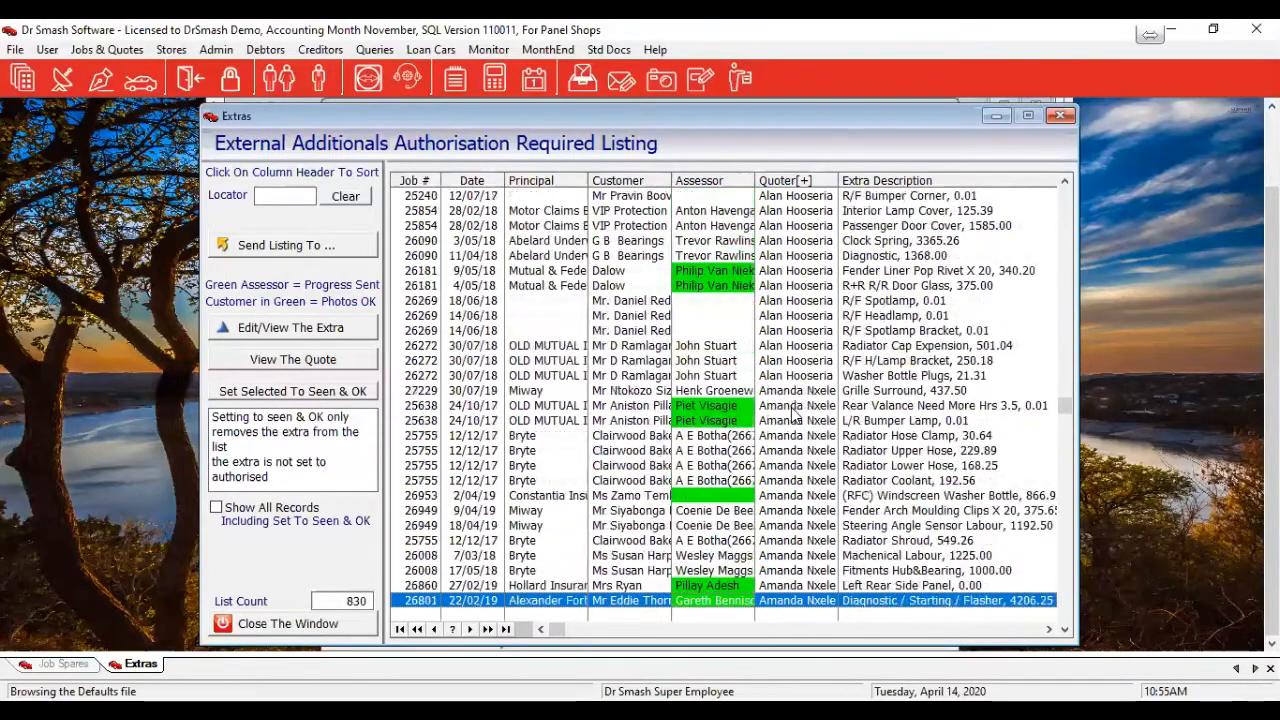
key(Down)
key(Down)
key(Down)
key(Down)
key(Down)
key(Down)
key(Down)
key(Down)
key(Down)
key(Down)
key(Down)
key(Down)
key(Down)
key(Down)
key(Down)
key(Down)
key(Down)
key(Down)
key(Down)
key(Down)
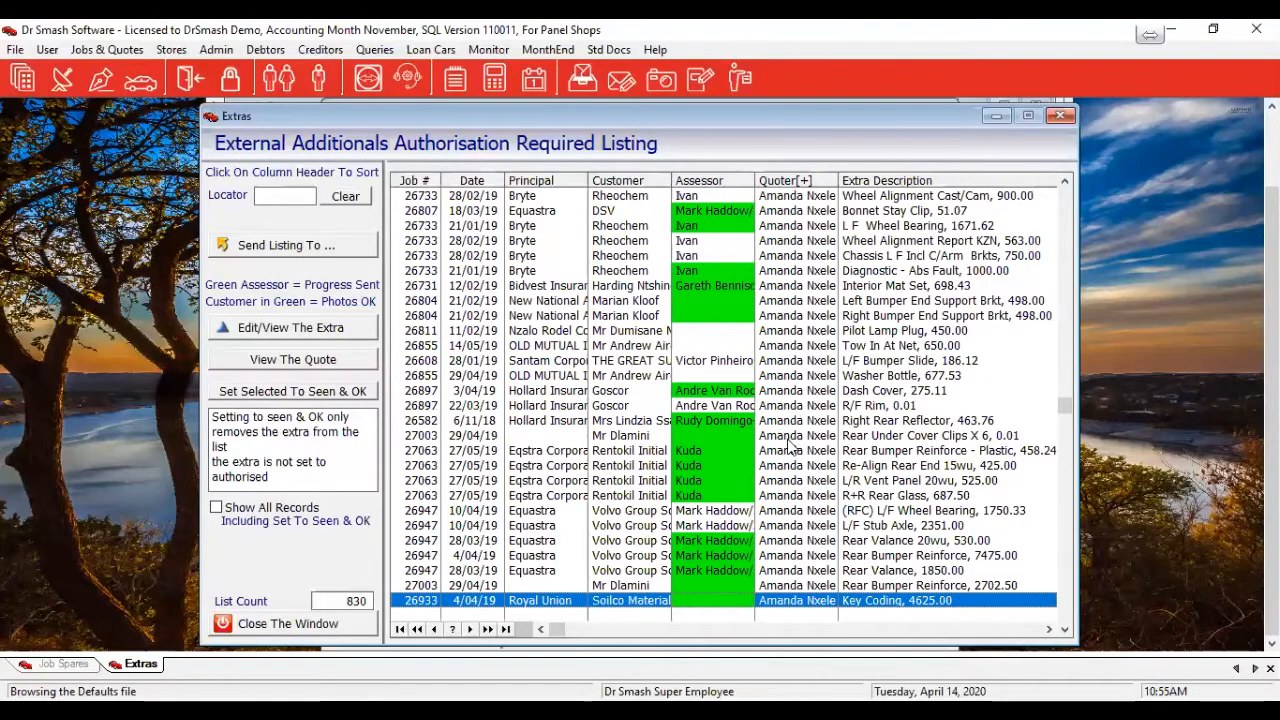
key(Down)
key(Down)
key(Down)
key(Down)
key(Down)
key(Down)
key(Down)
key(Down)
key(Down)
key(Down)
key(Down)
key(Down)
key(Down)
key(Down)
key(Down)
key(Down)
key(Down)
key(Down)
key(Down)
key(Down)
key(Down)
key(Down)
key(Down)
key(Down)
key(Down)
key(Down)
key(Down)
key(Down)
key(Down)
key(Down)
key(Down)
key(Down)
key(Down)
key(Down)
key(Down)
key(Down)
key(Down)
key(Down)
key(Down)
key(Down)
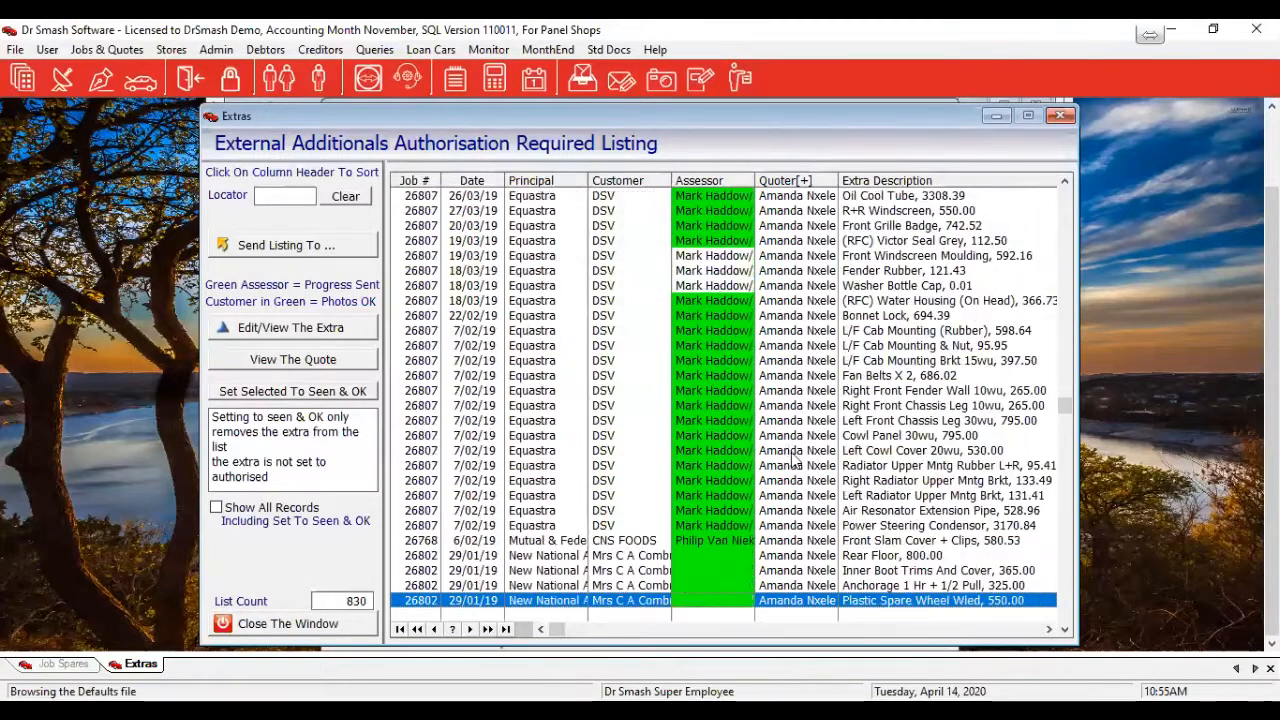
Step: Browse further through the quoter-sorted external authorisation listing to the next quoter's outstanding extras
key(Down)
key(Down)
key(Down)
key(Down)
key(Down)
key(Down)
key(Down)
key(Down)
key(Down)
key(Down)
key(Down)
key(Down)
key(Down)
key(Down)
key(Down)
key(Down)
key(Down)
key(Down)
key(Down)
key(Down)
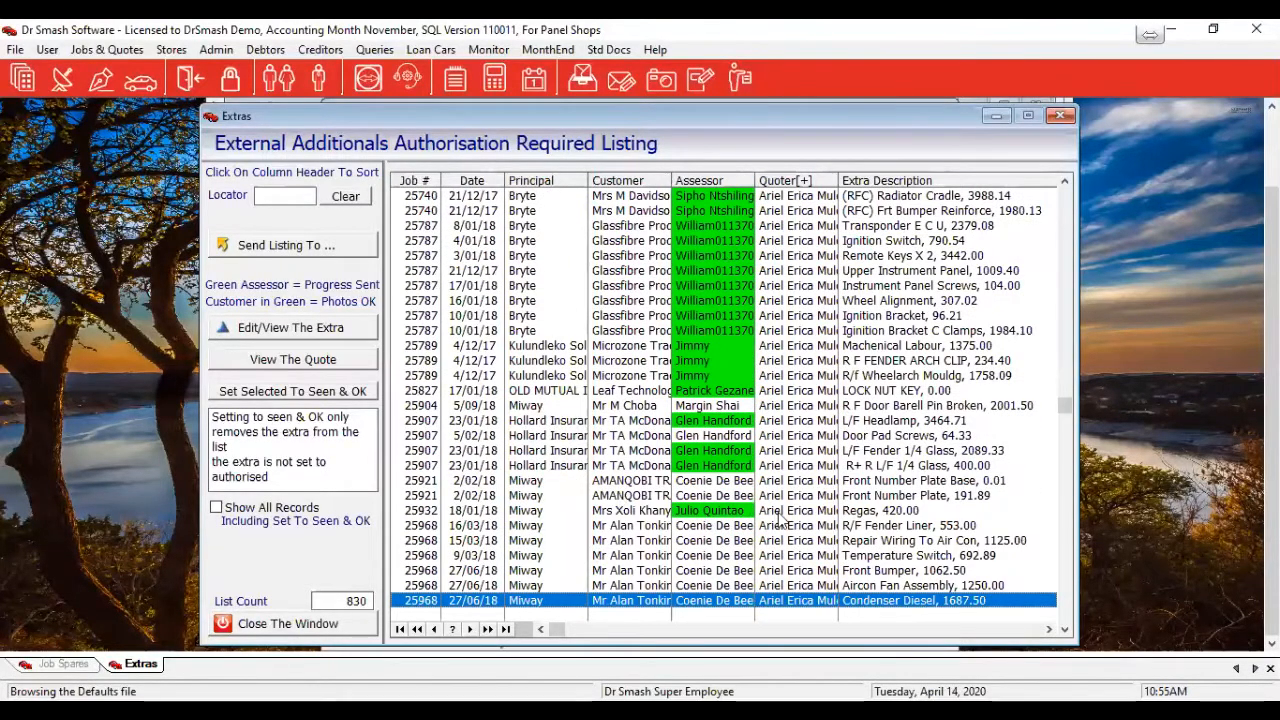
Step: View the authorisation details of the R F Door Barell Pin Broken extra, cancel any changes, and close the external authorisation listing
click(799, 408)
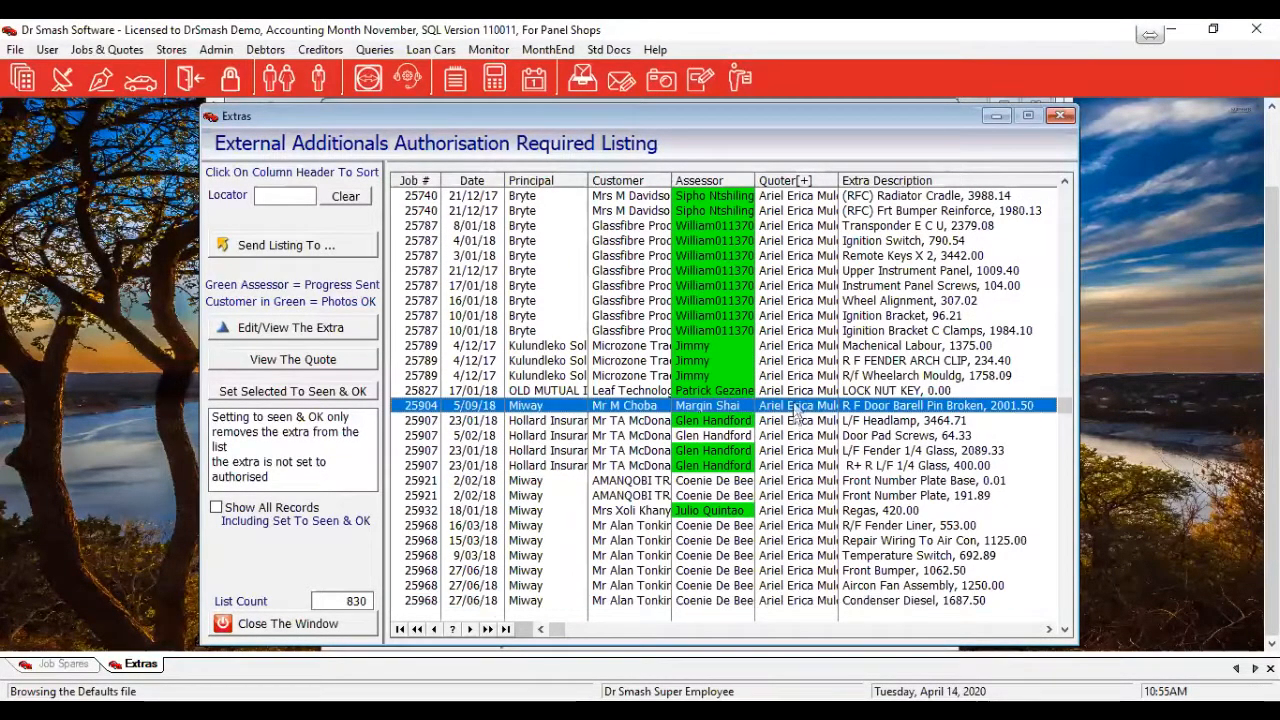
click(312, 328)
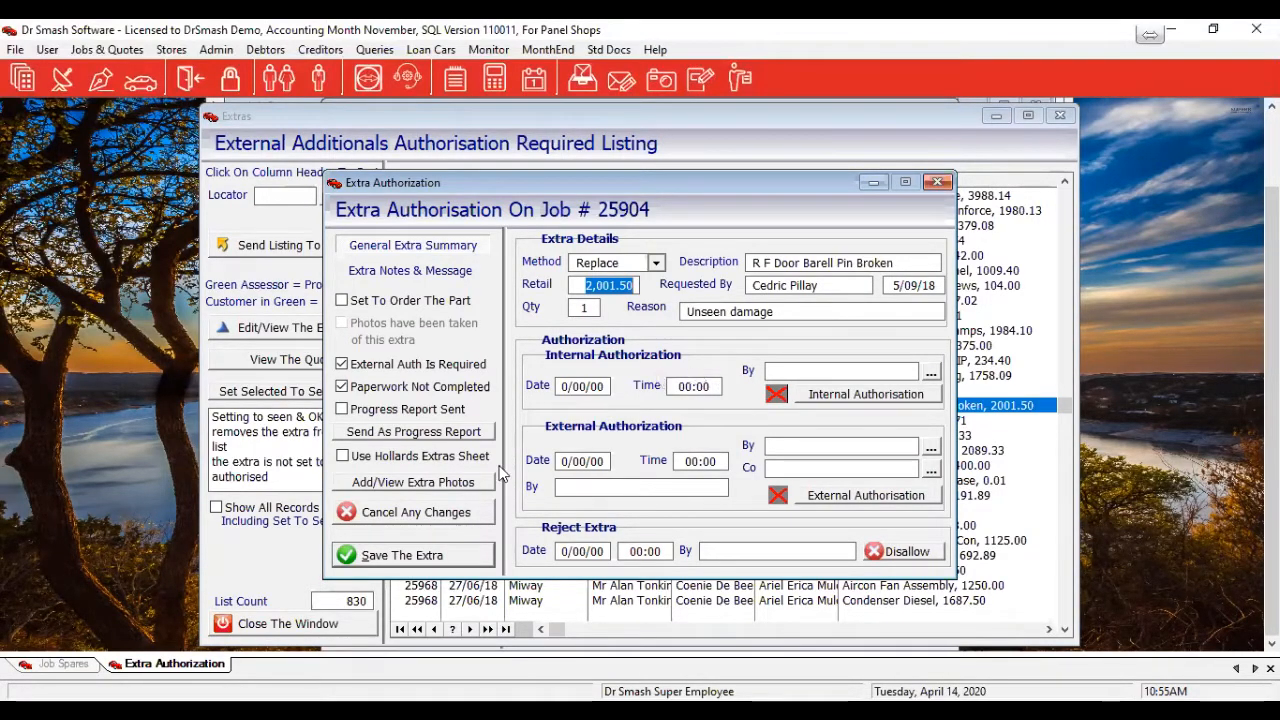
click(466, 523)
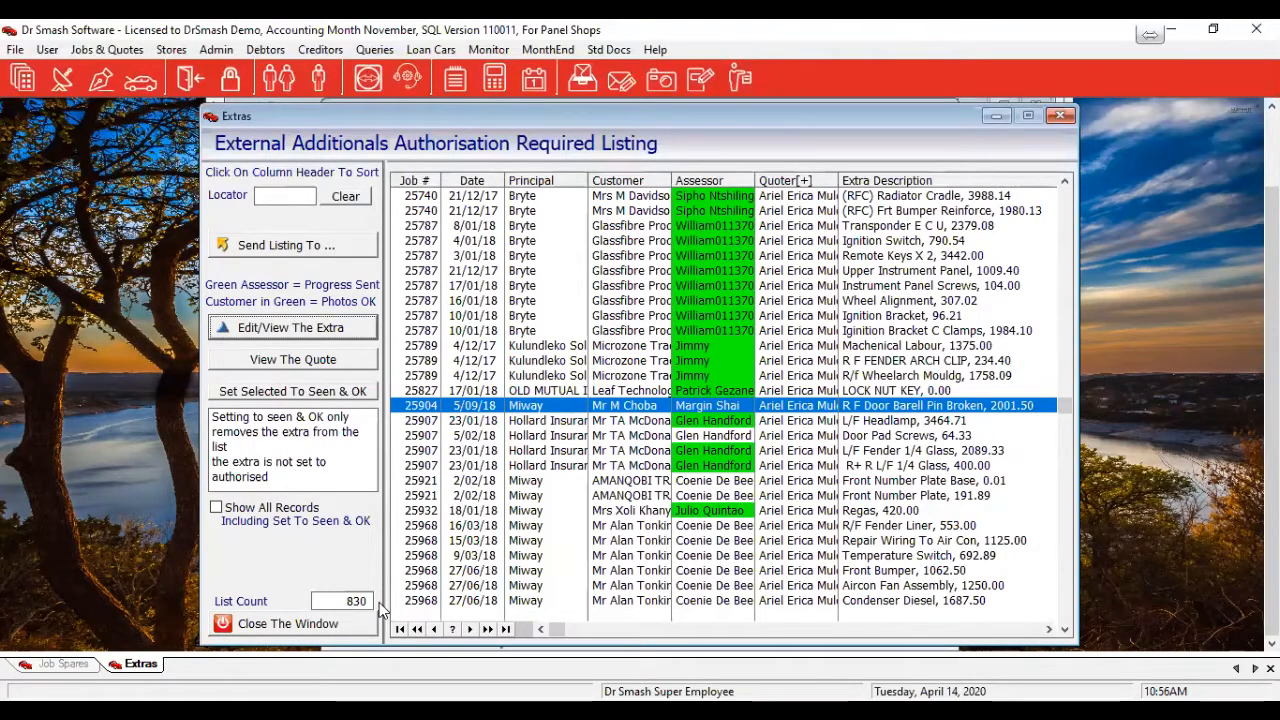
click(352, 636)
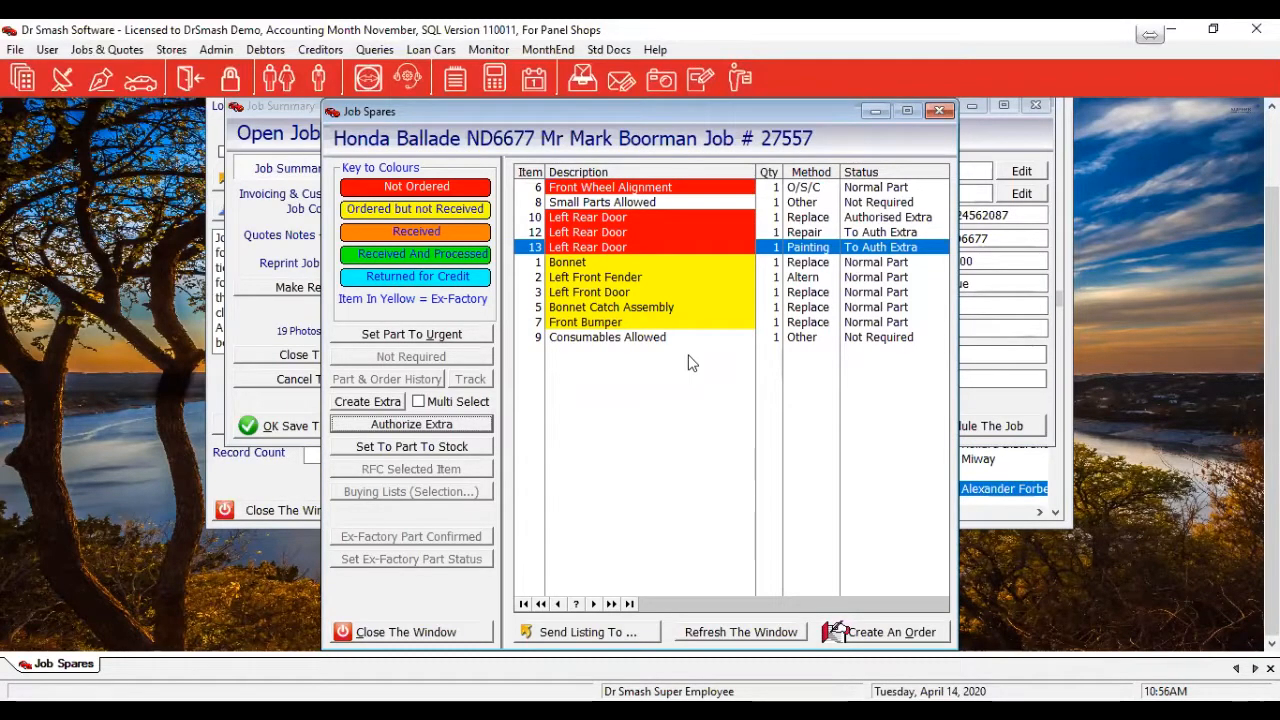
Step: Start an order for the Honda Ballade's spares and try moving the Left Rear Door replacement into the items to be ordered and back
click(893, 638)
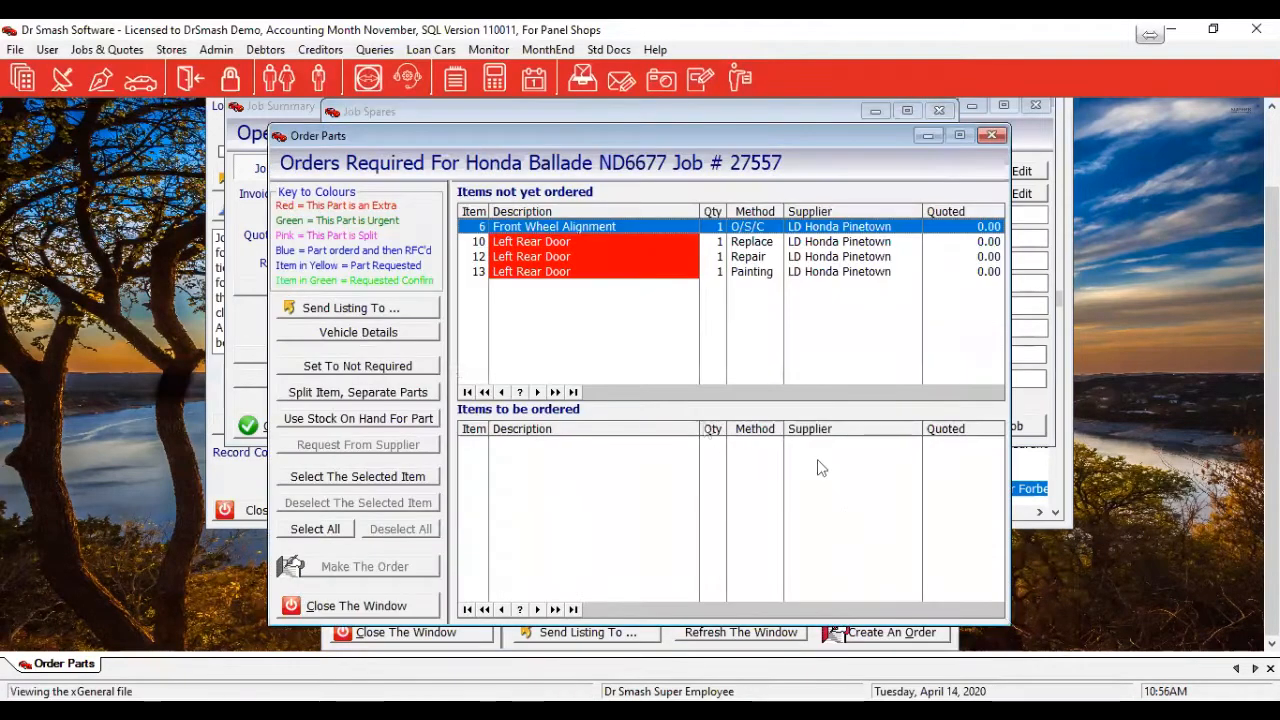
click(617, 240)
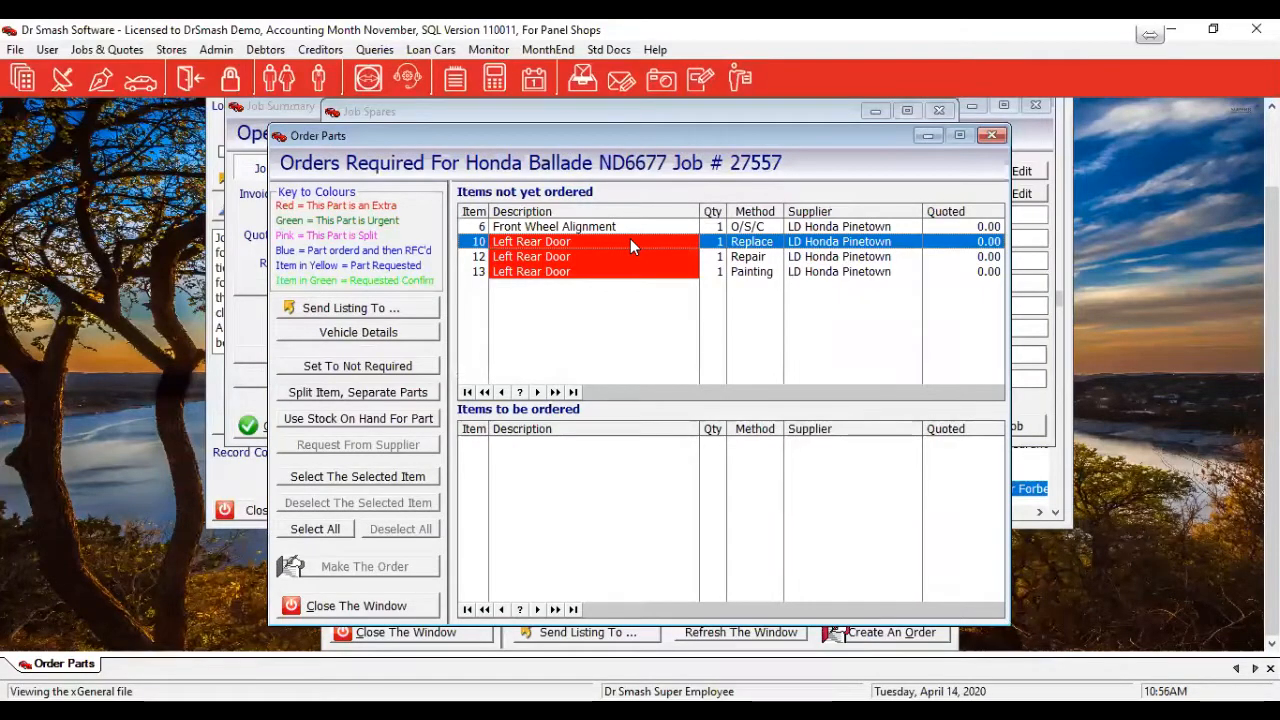
drag(636, 357, 640, 492)
drag(487, 443, 571, 314)
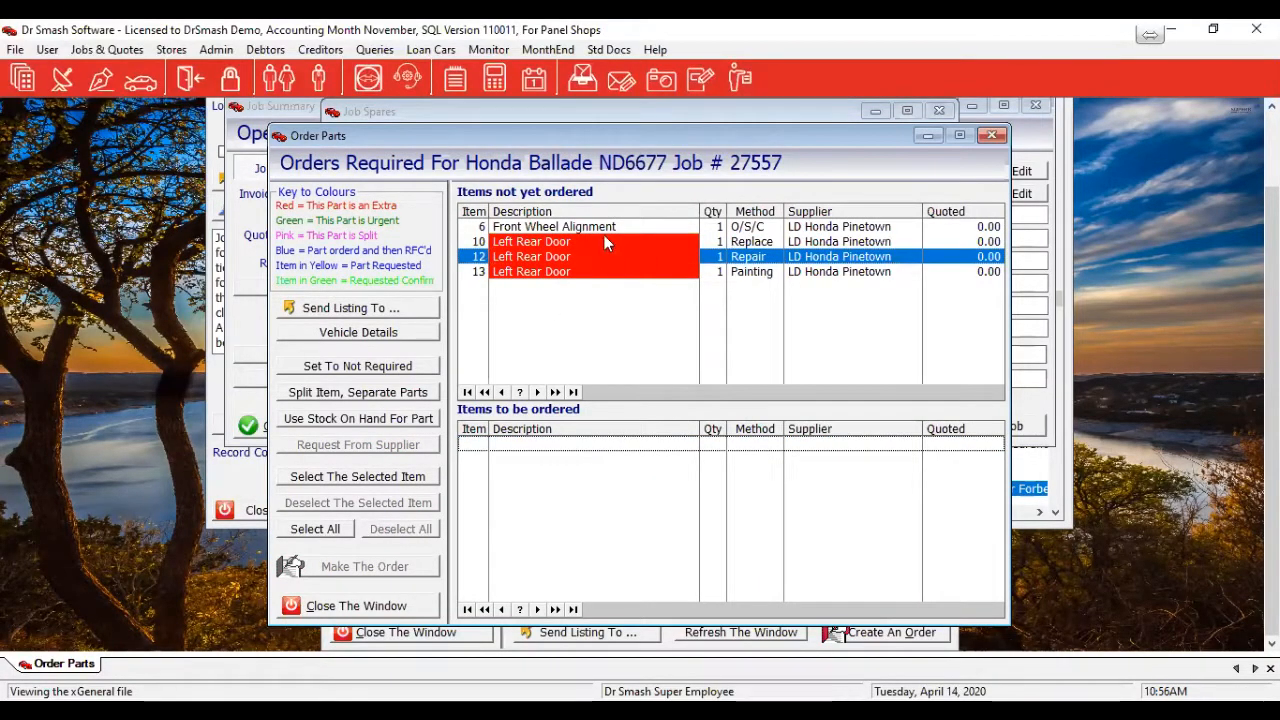
Step: Try to split the Left Rear Door replacement extra into separate parts
click(579, 242)
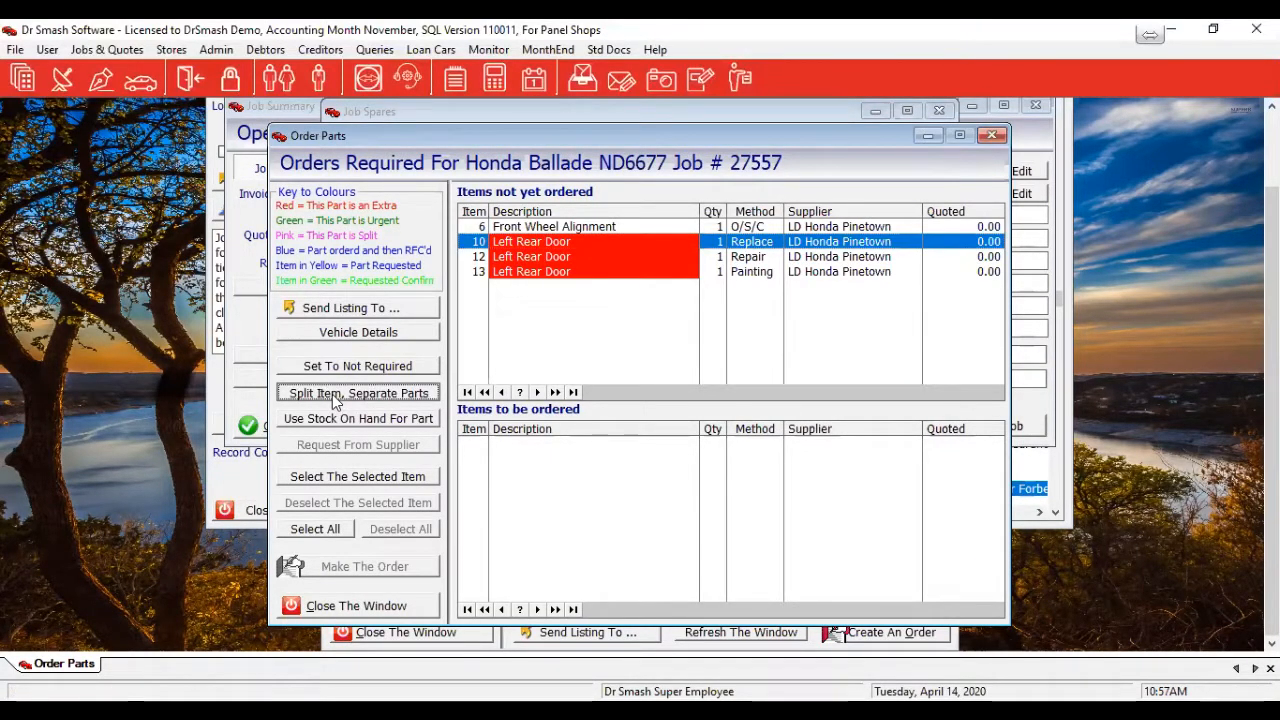
click(410, 398)
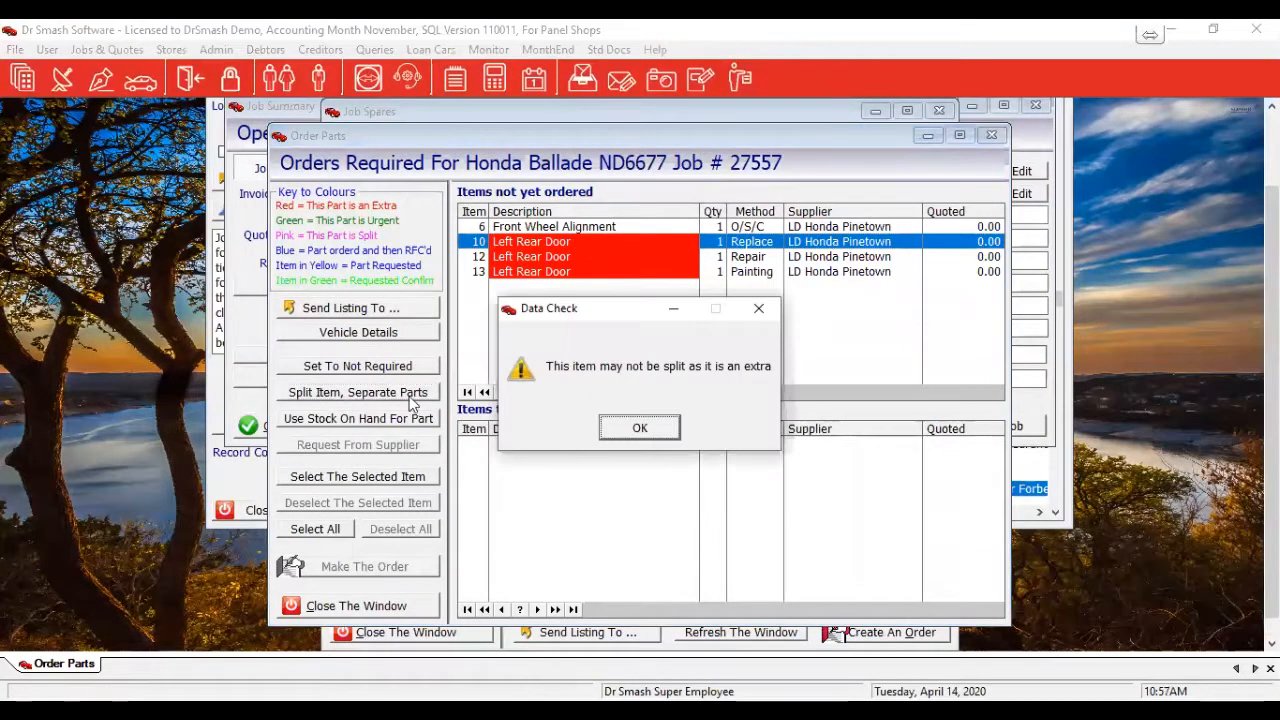
click(628, 431)
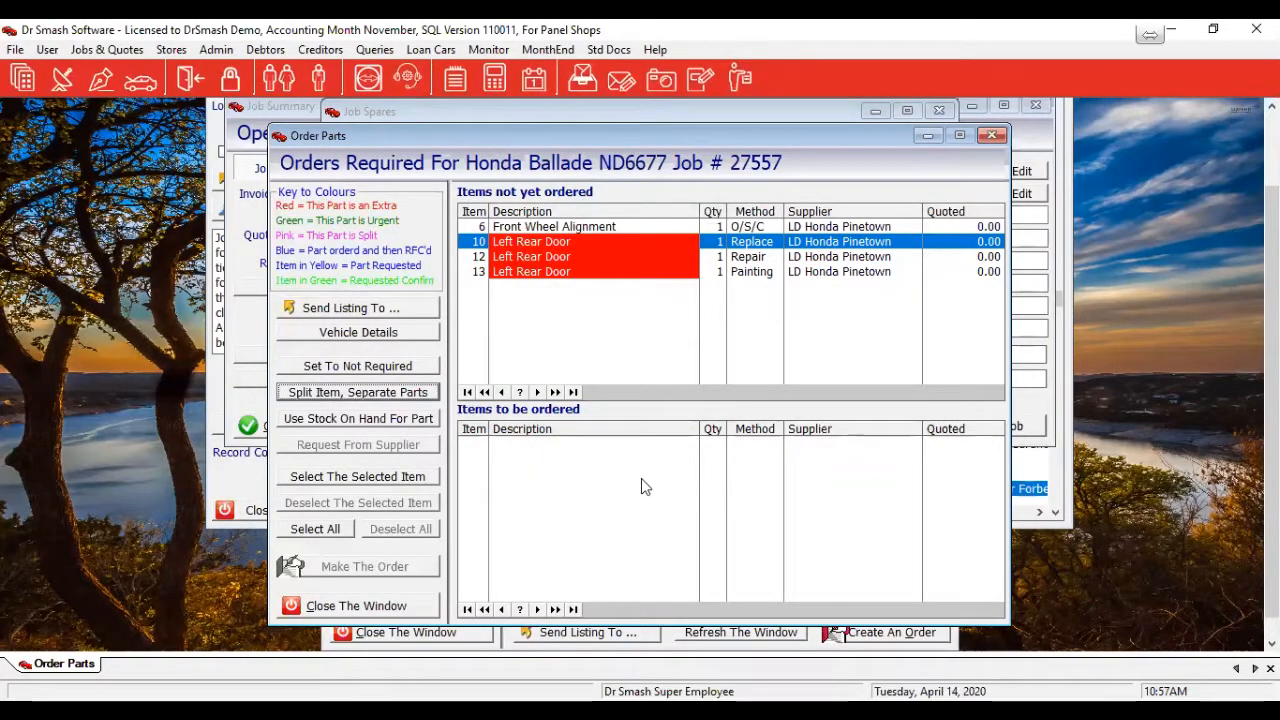
Step: Split the Front Wheel Alignment item by adding and saving a Replace part with quantity 1 described as "Left Read Door Lock"
click(609, 226)
click(387, 395)
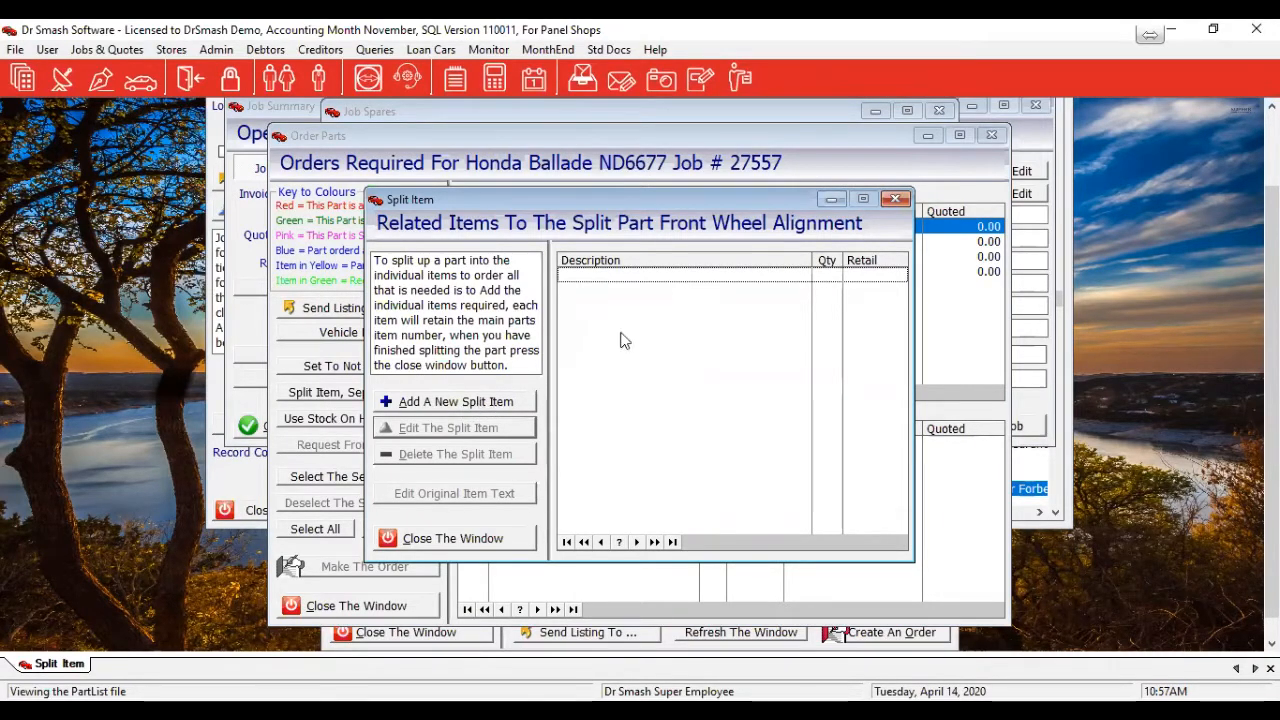
click(491, 401)
click(684, 418)
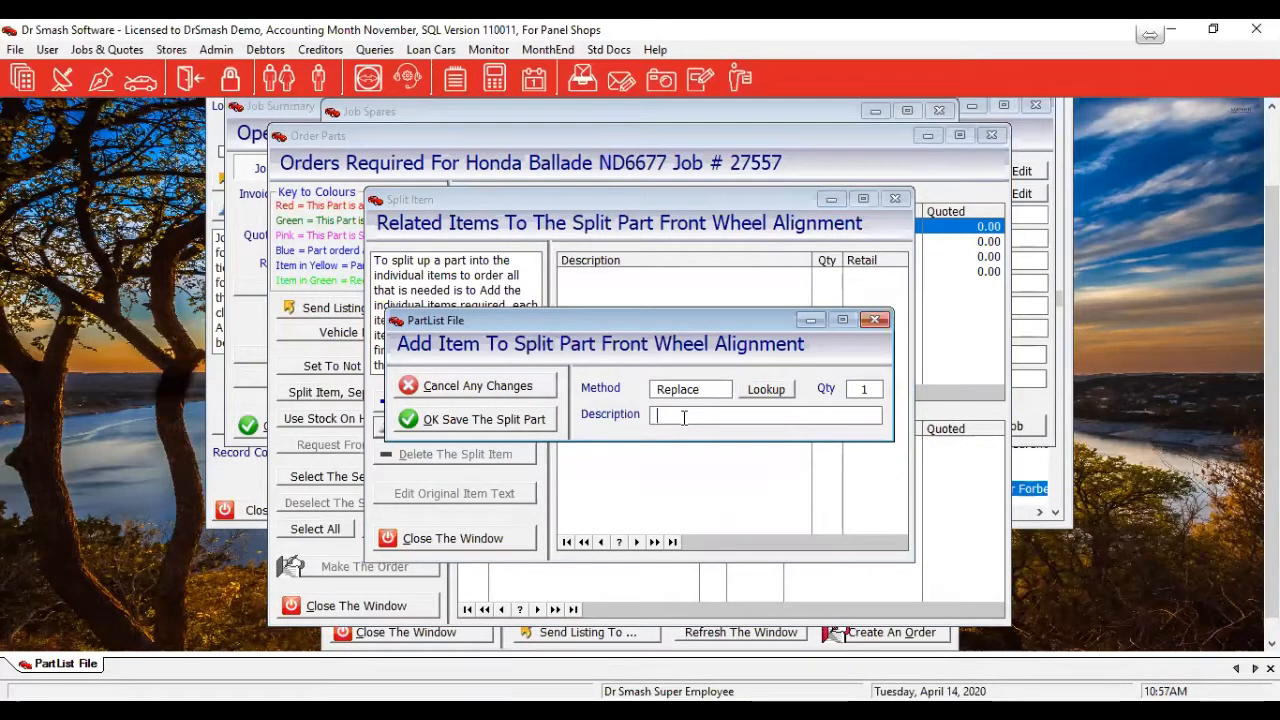
text(Left Tie)
text(ad )
text(D)
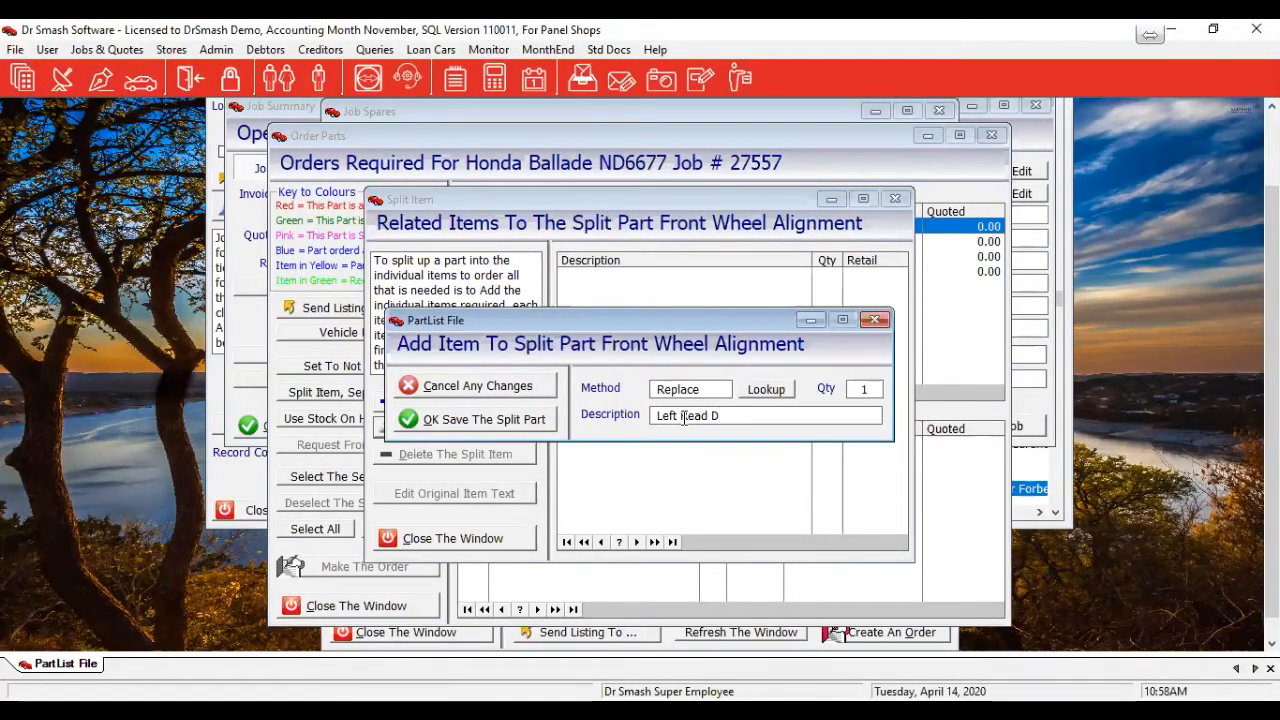
text(oor Lock)
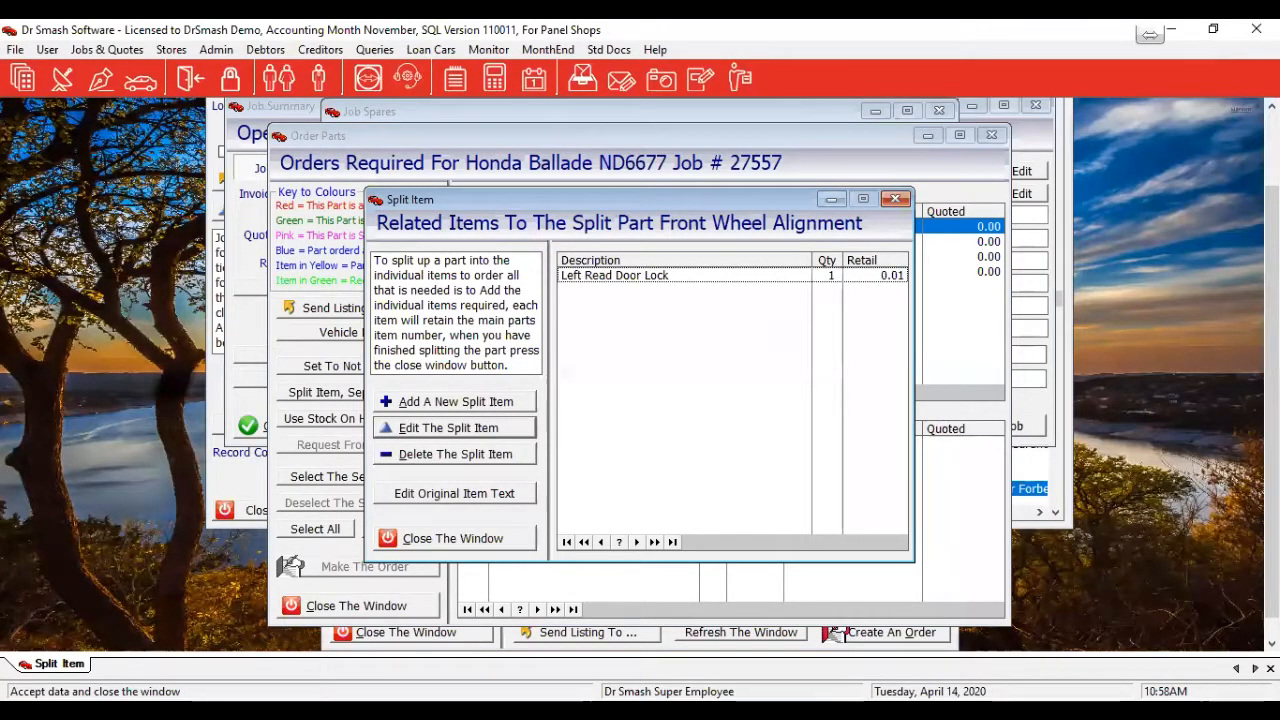
Step: View the Left Read Door Lock split item's details, cancel any changes, and return to the parts order
click(448, 427)
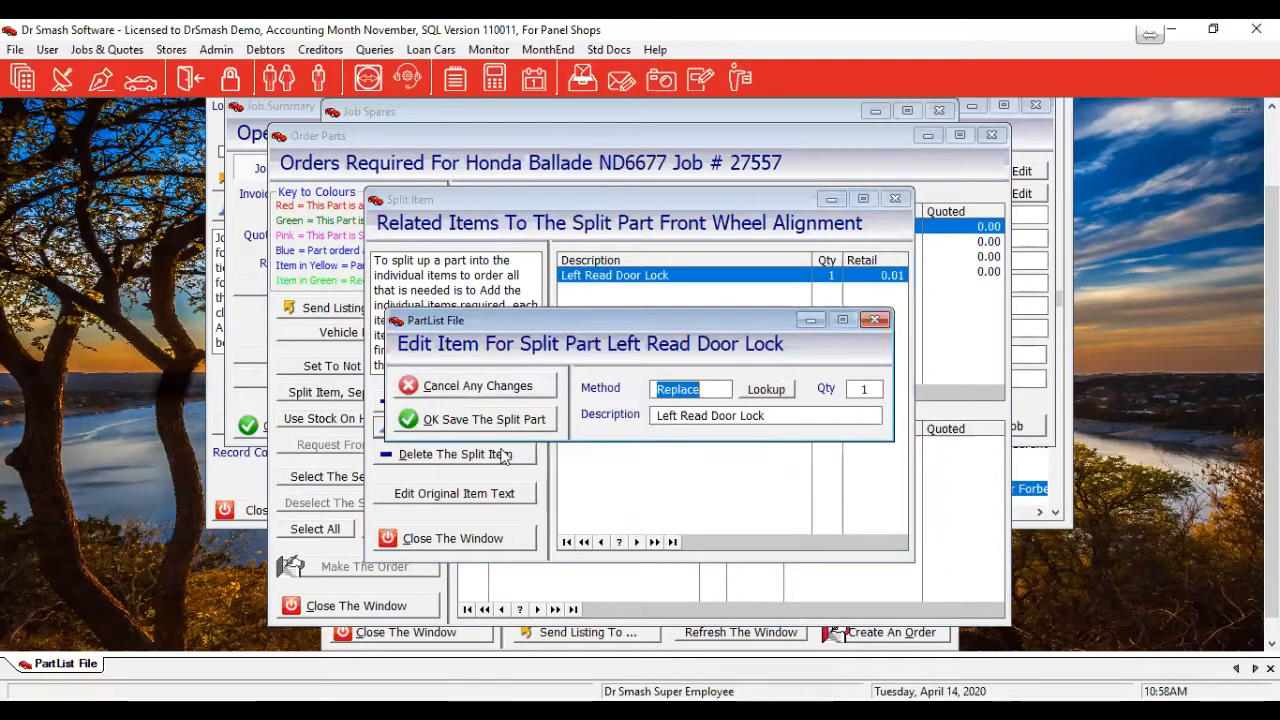
click(498, 388)
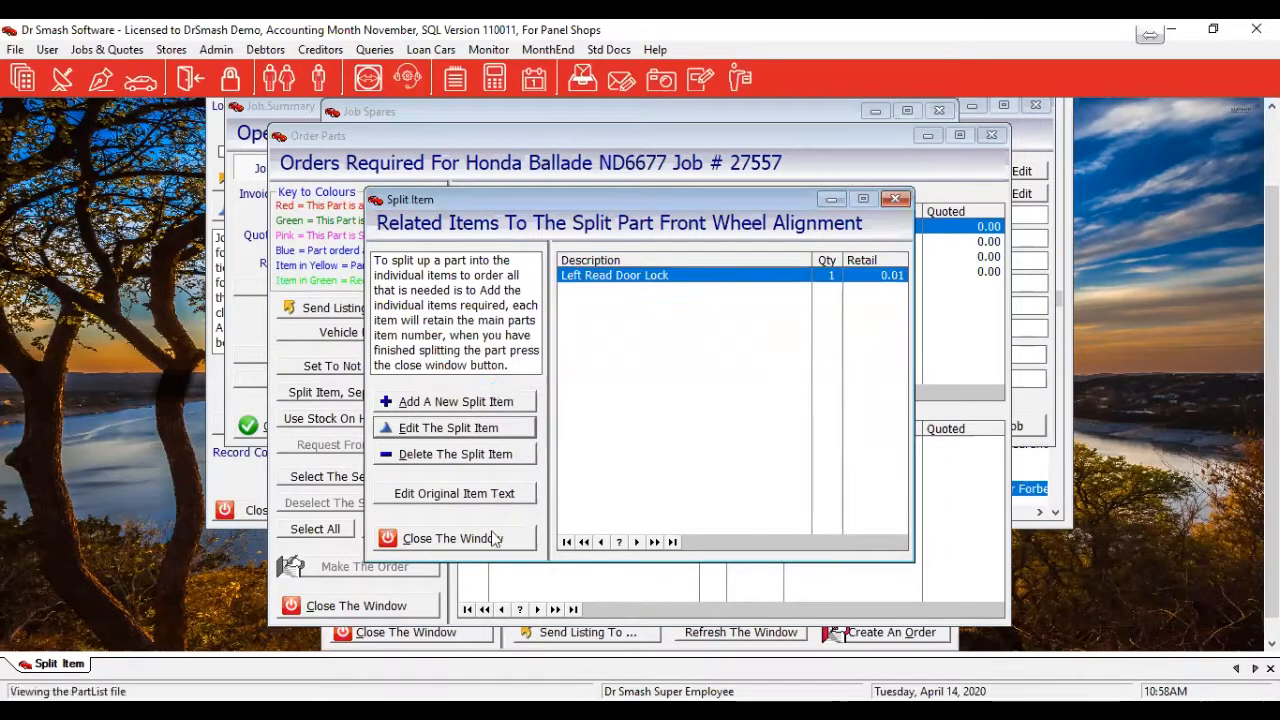
click(489, 539)
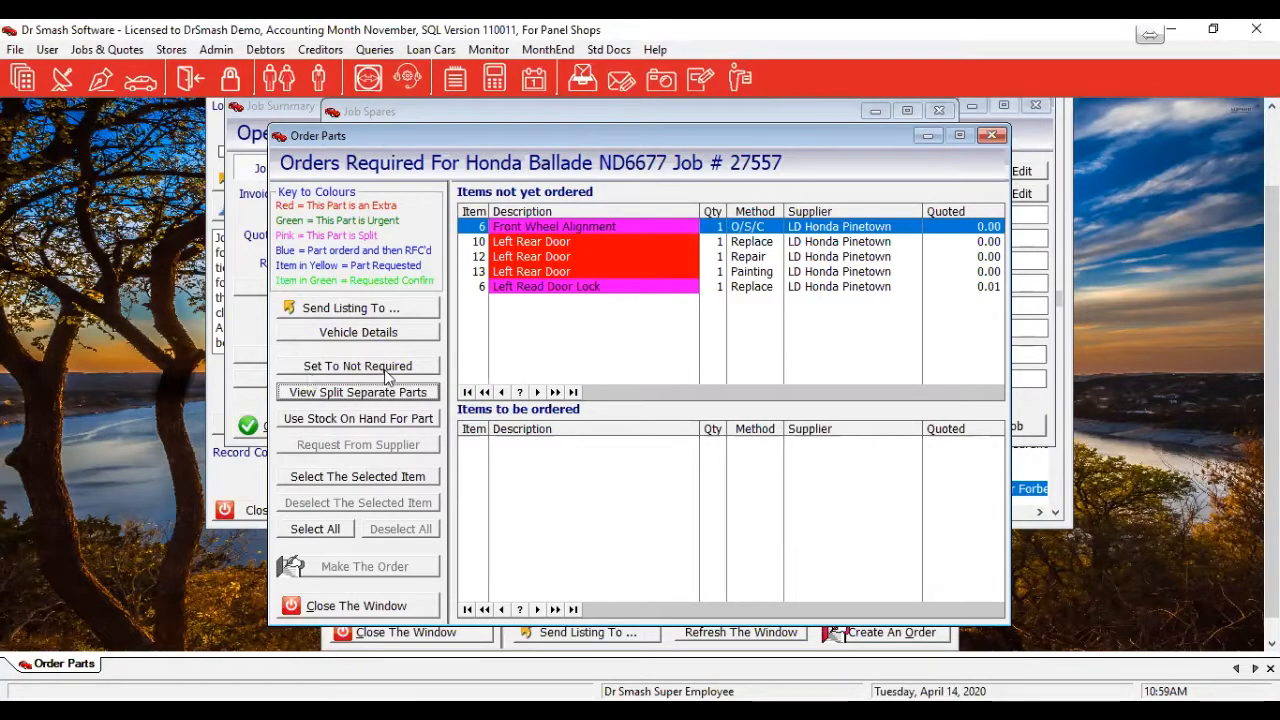
Step: Set the Left Read Door Lock split part to not required and close the parts order
click(601, 288)
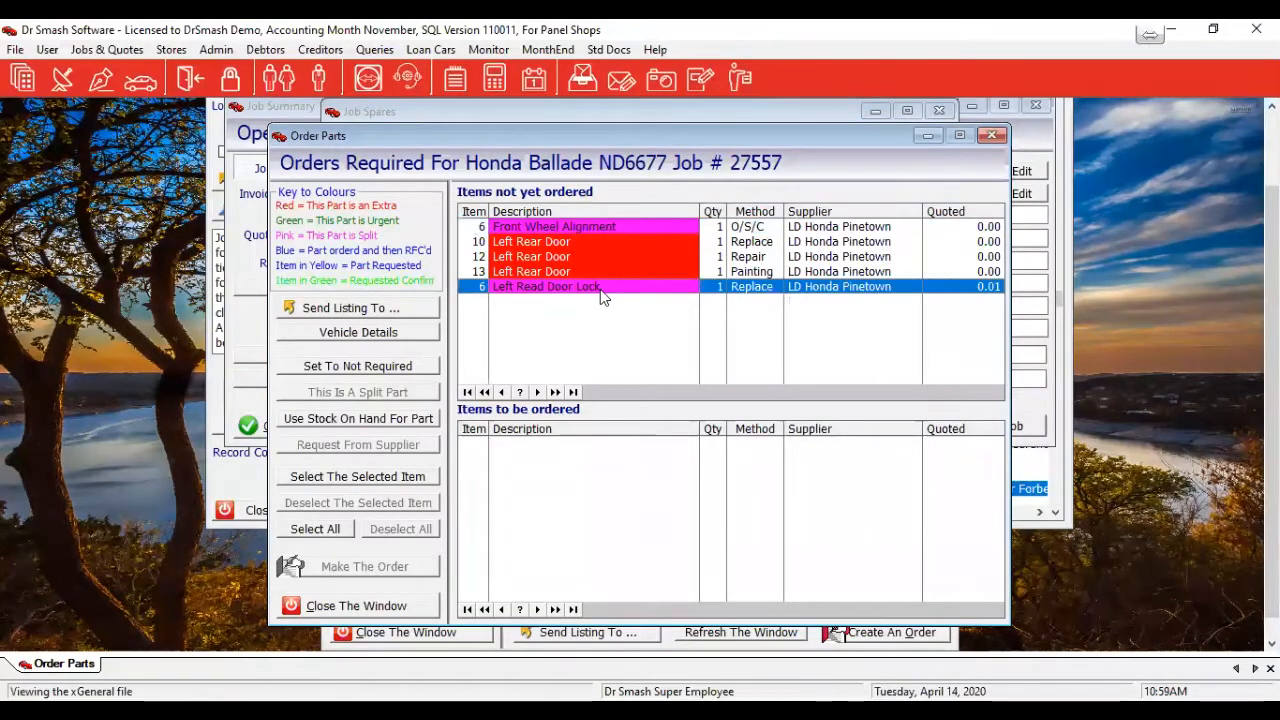
click(390, 366)
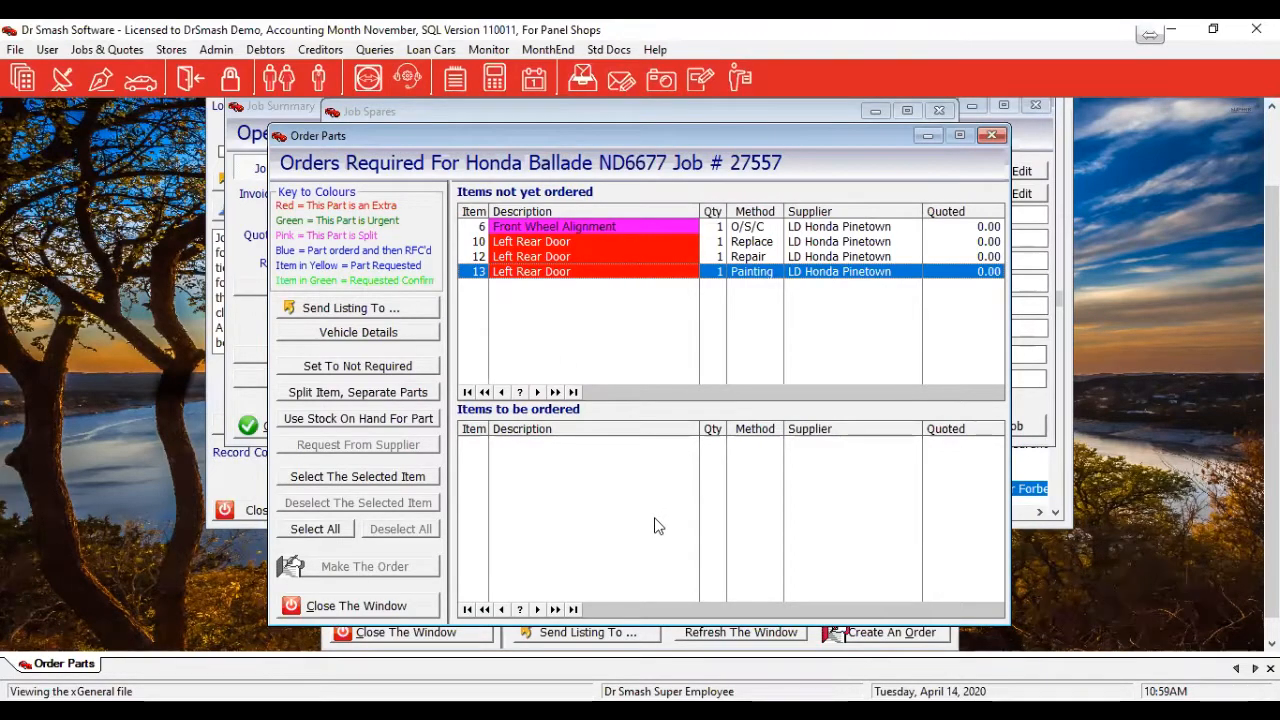
click(397, 613)
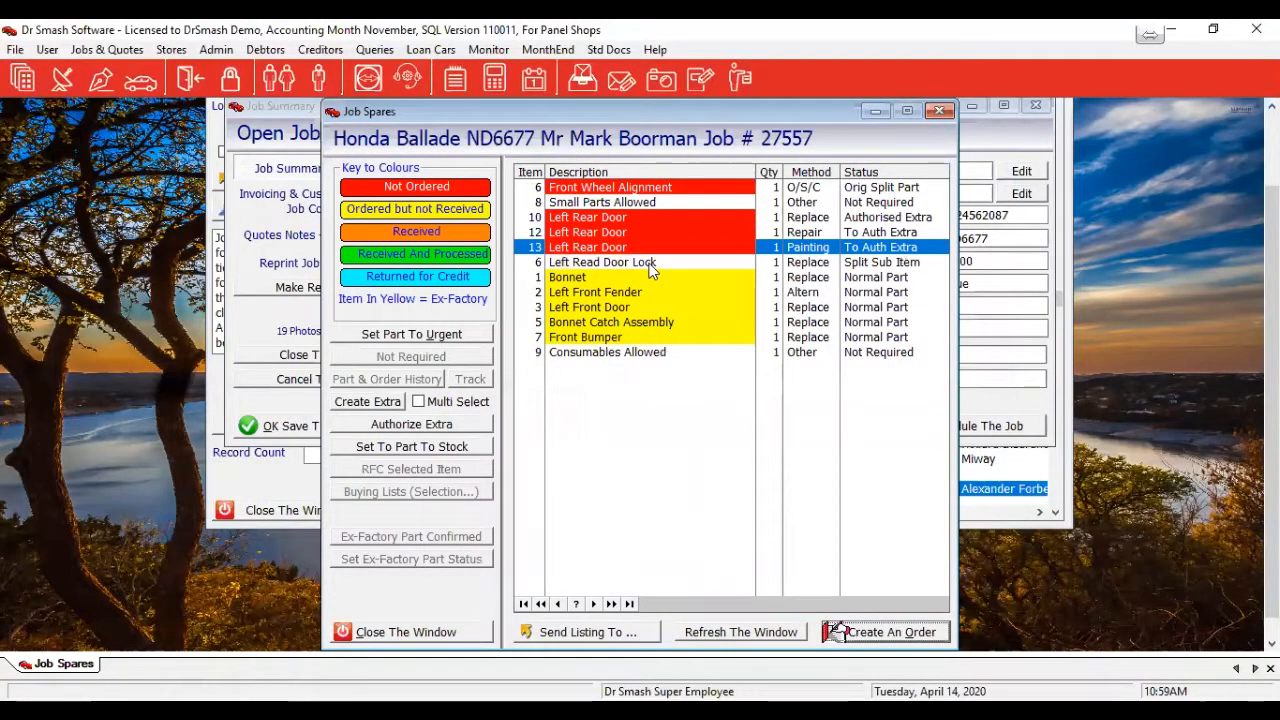
Step: Reinstate the Left Read Door Lock part in the job spares and set it back to not required
click(857, 266)
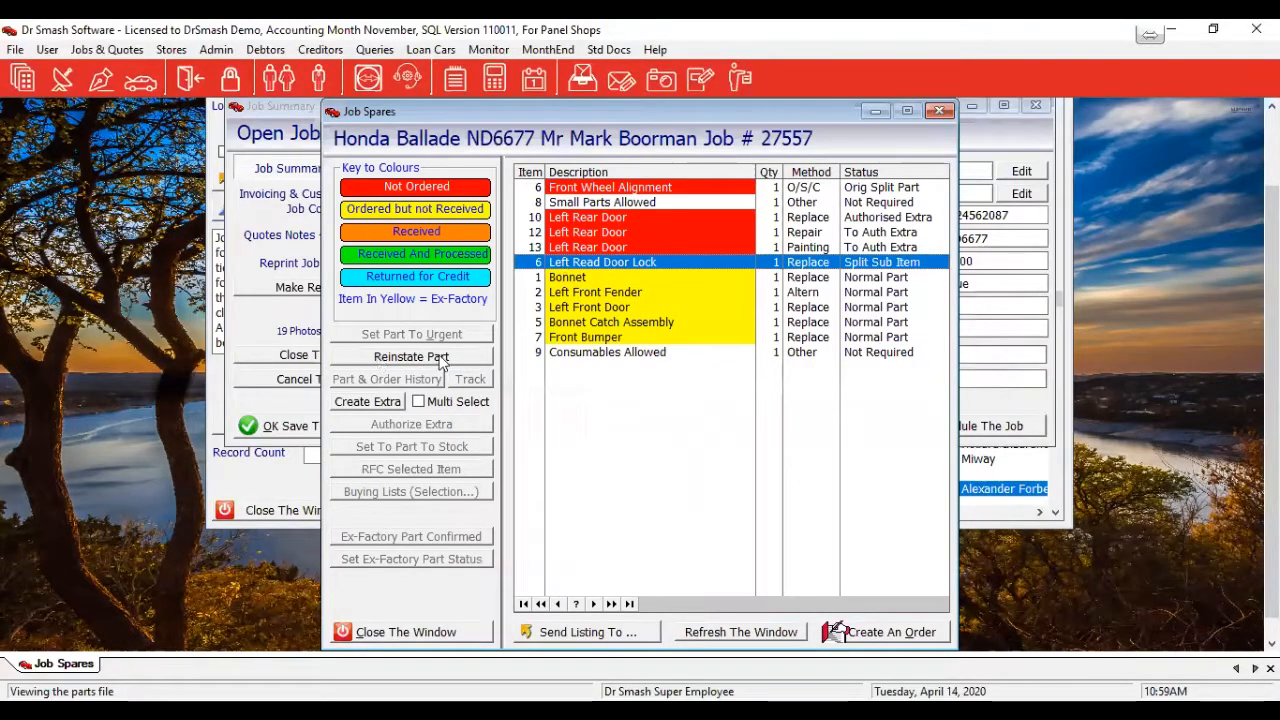
click(409, 360)
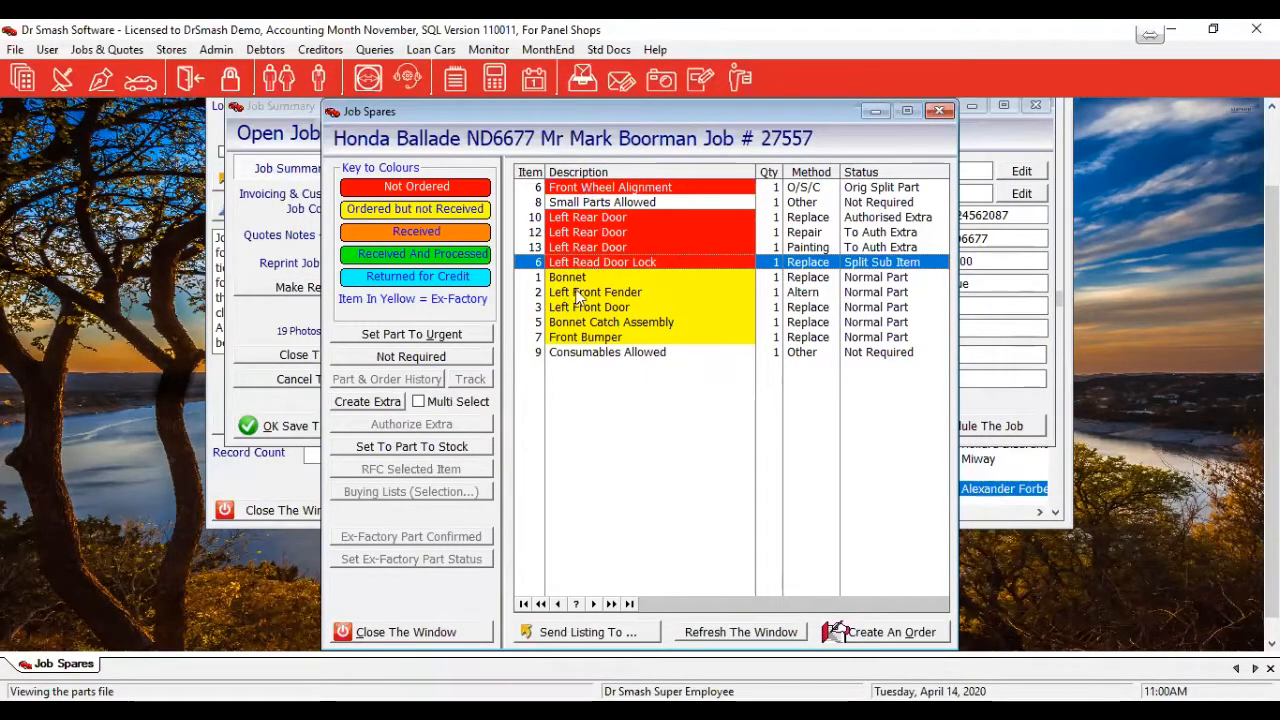
click(407, 360)
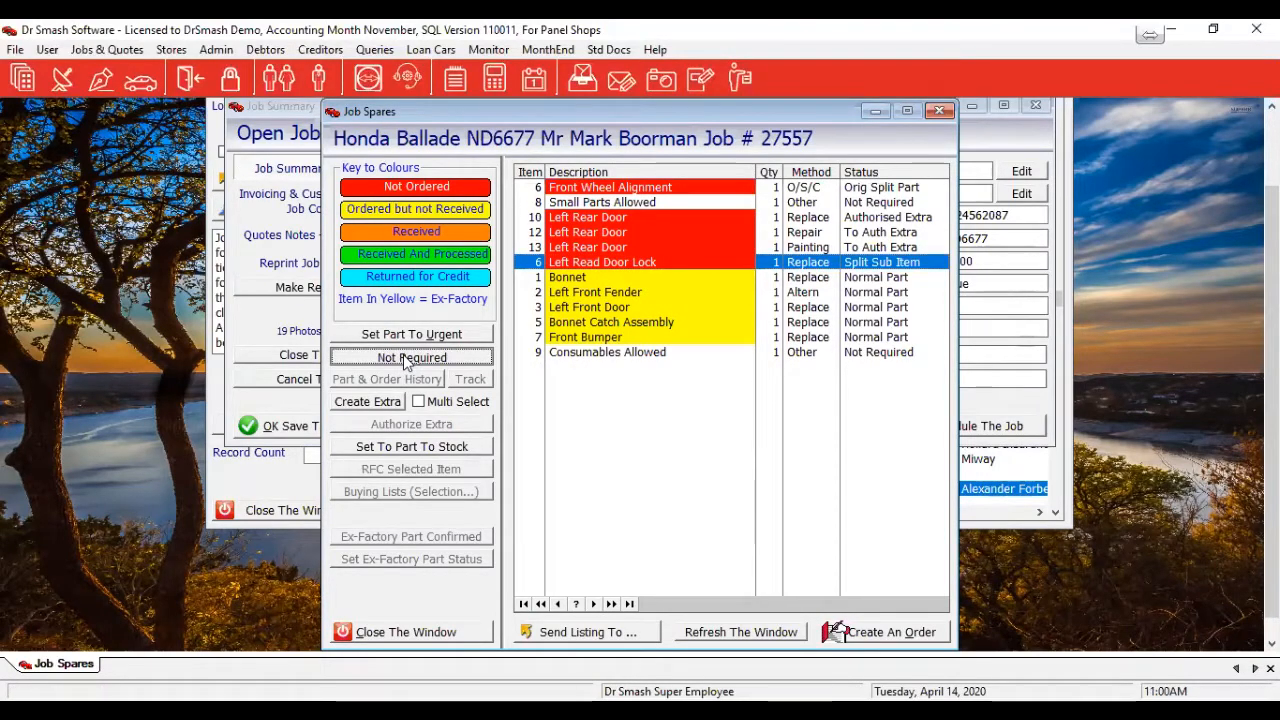
click(650, 354)
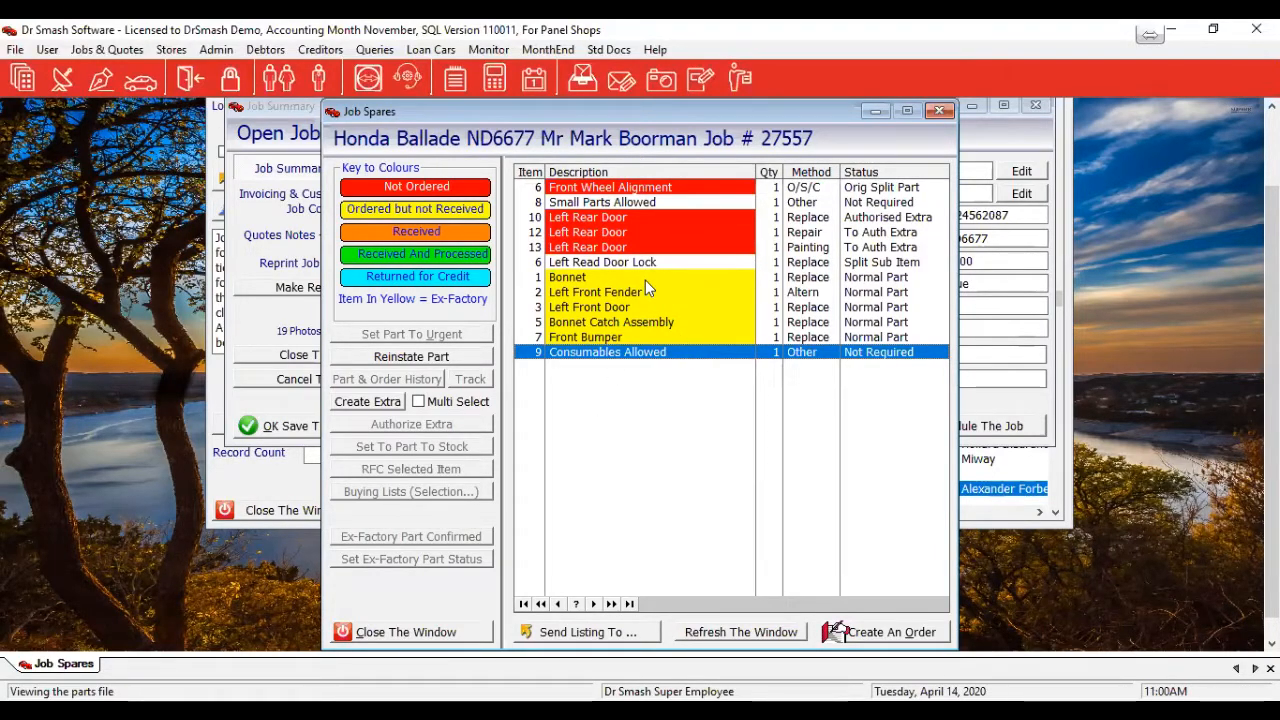
Step: Review the Bonnet's part and order history, including the supplier order details and ordered parts, and close it
click(570, 281)
click(565, 286)
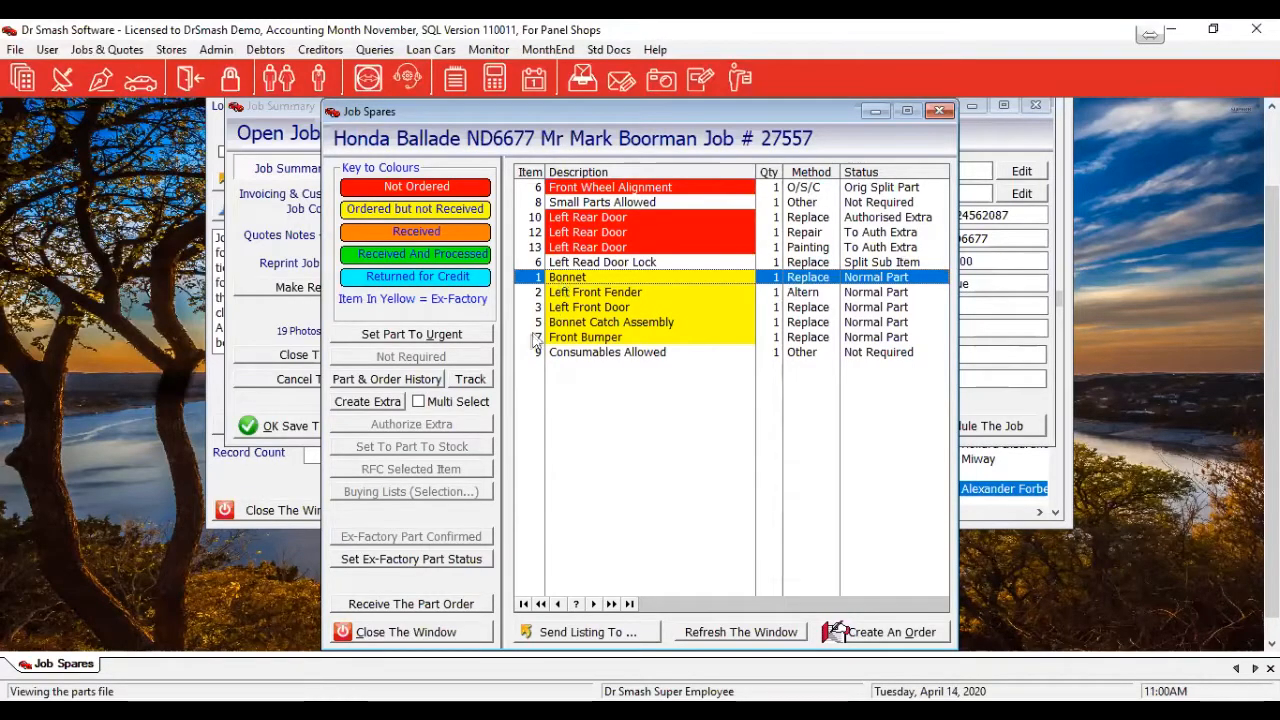
click(380, 379)
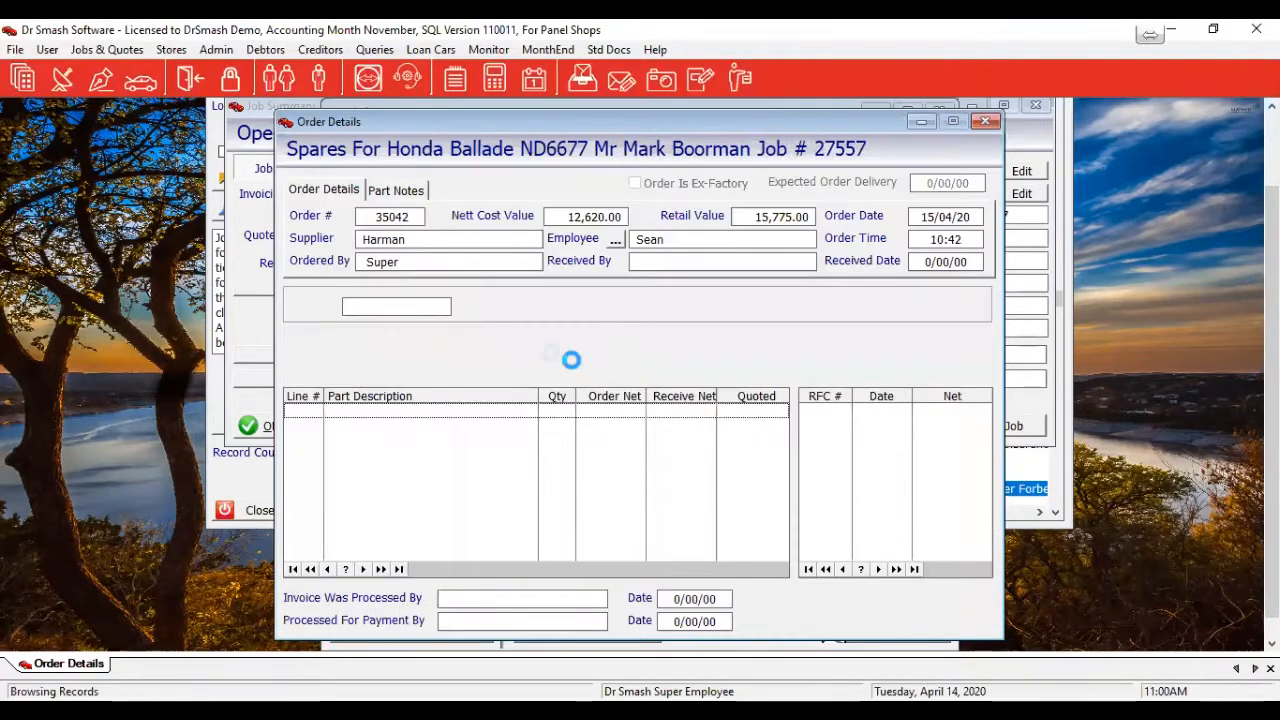
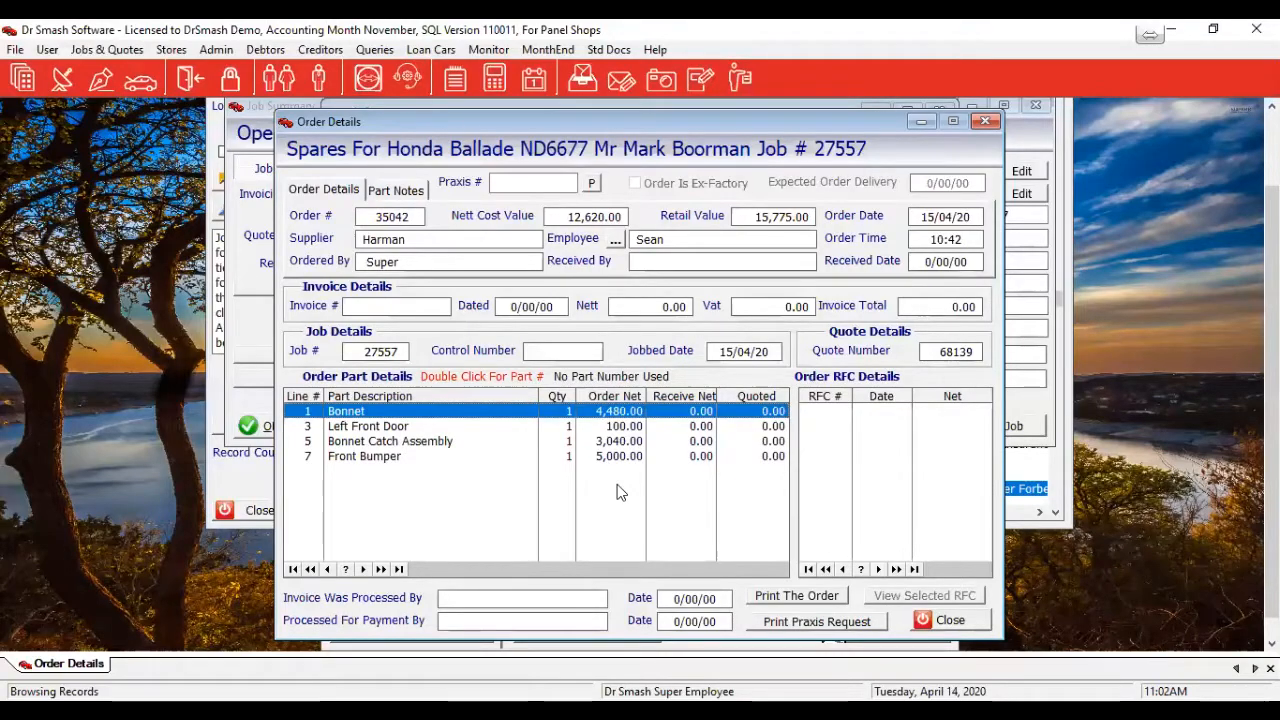
click(963, 622)
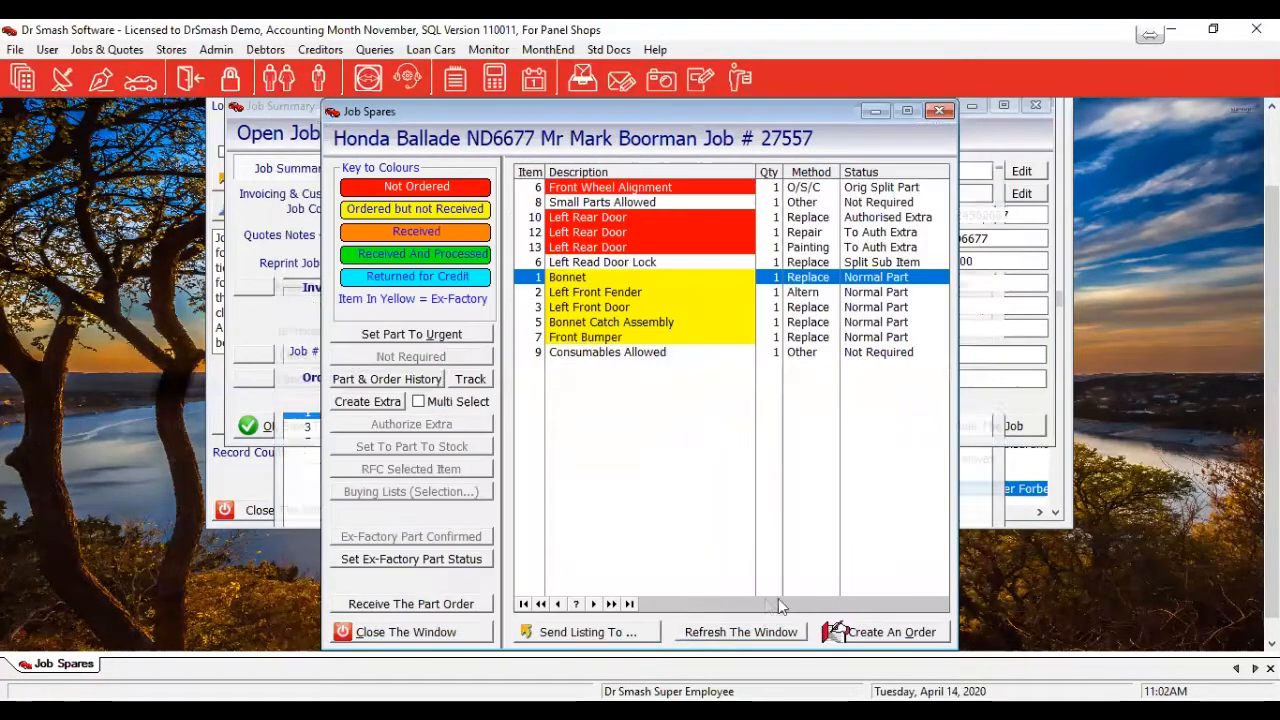
Step: Close the job spares, save the Honda Ballade job, and leave the job listing
click(448, 630)
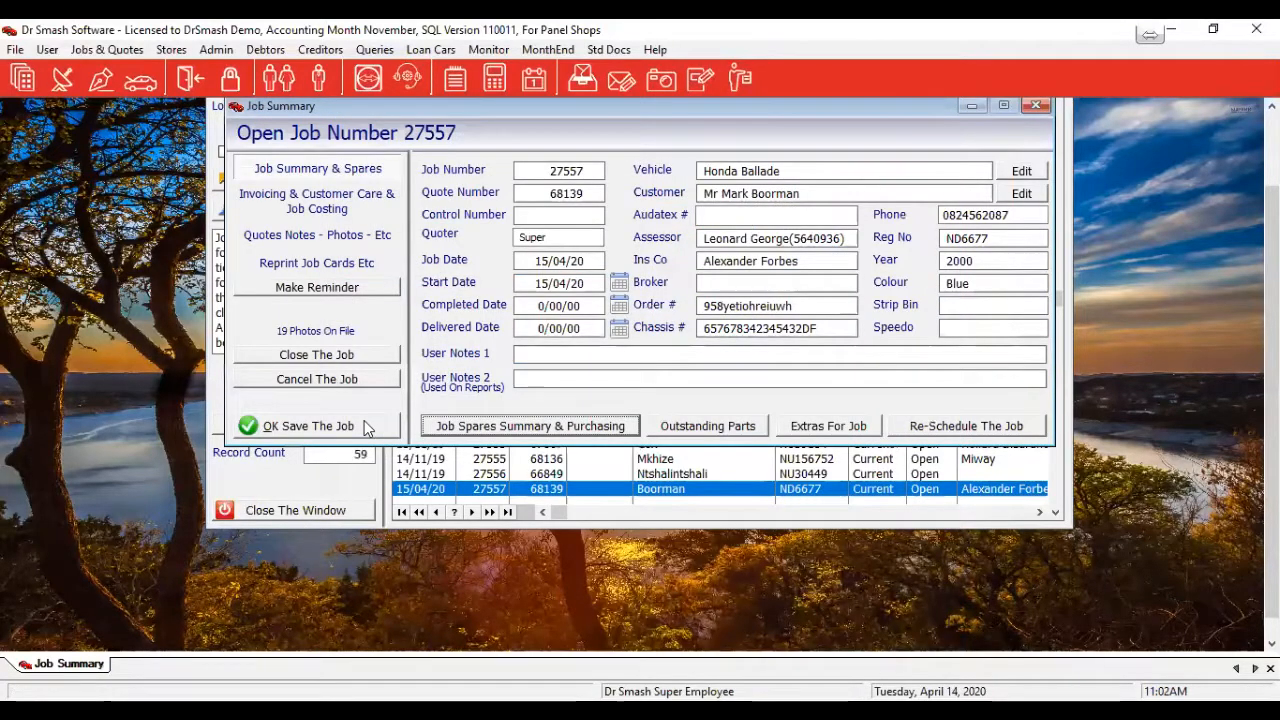
click(310, 433)
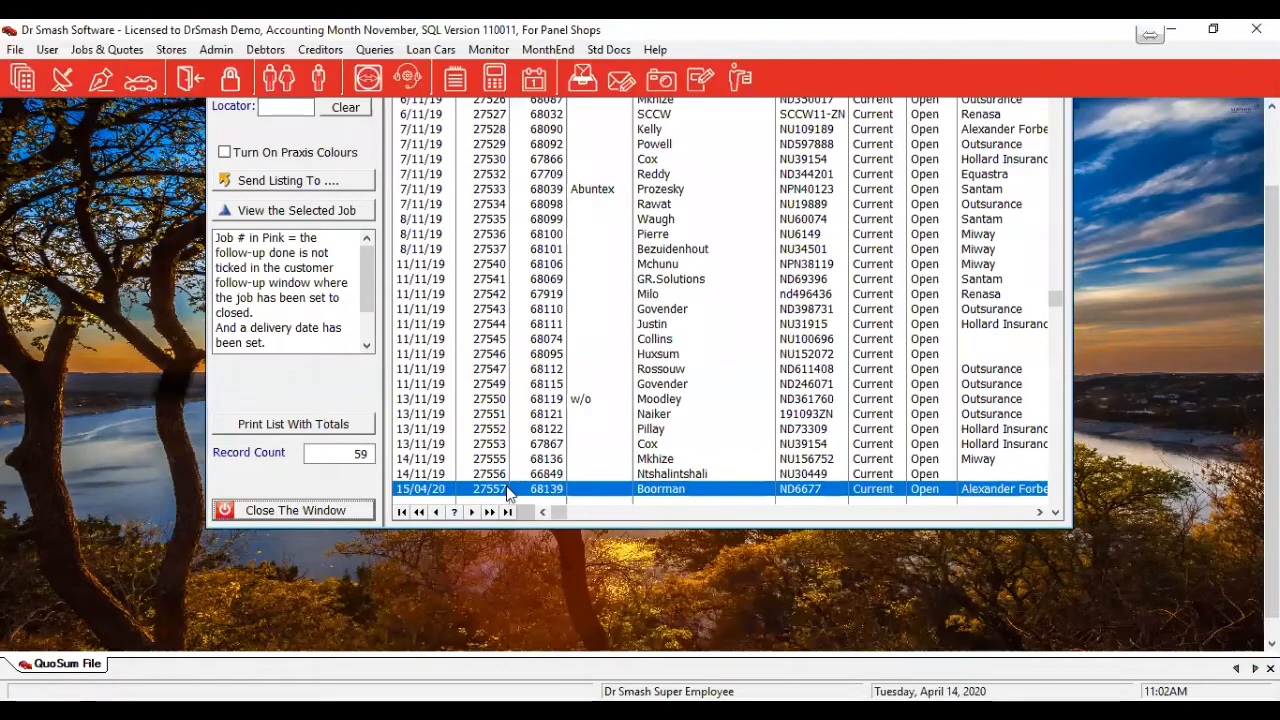
key(Escape)
Step: Open the outstanding orders awaiting receipt, locate the Harman order for the Honda Ballade job, and open it for receiving
click(172, 50)
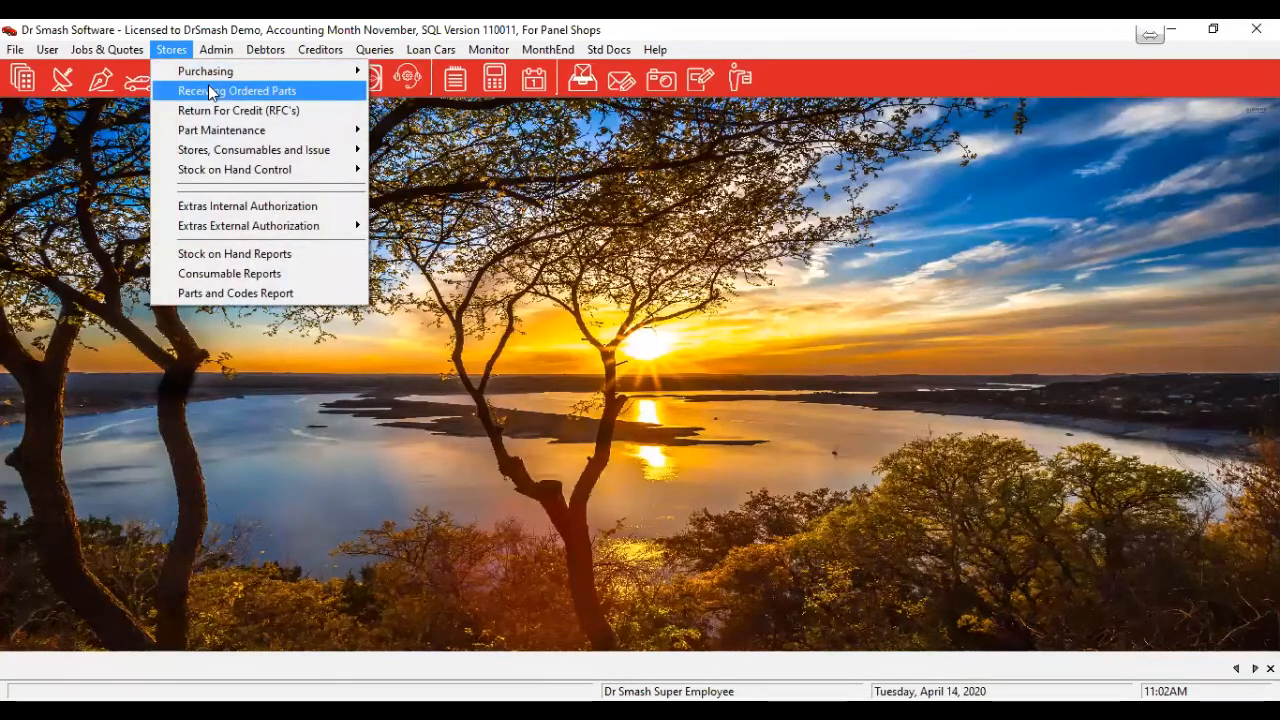
click(209, 90)
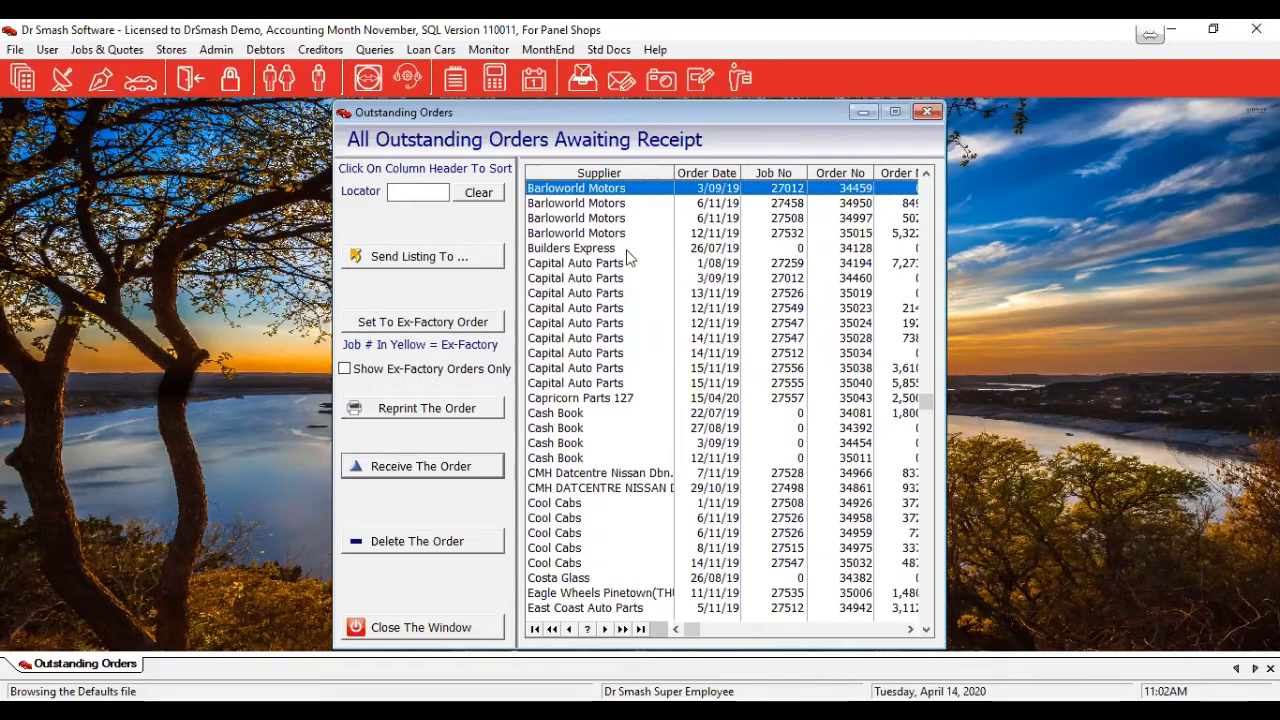
text(h)
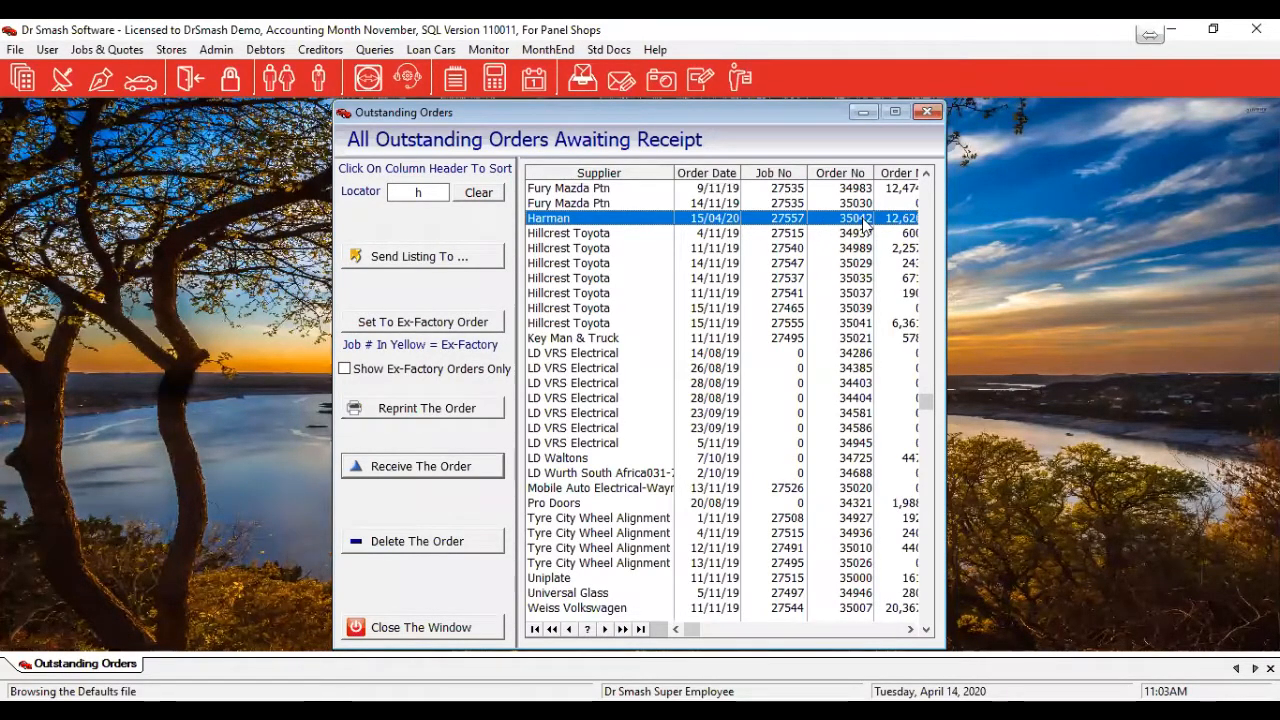
double_click(760, 222)
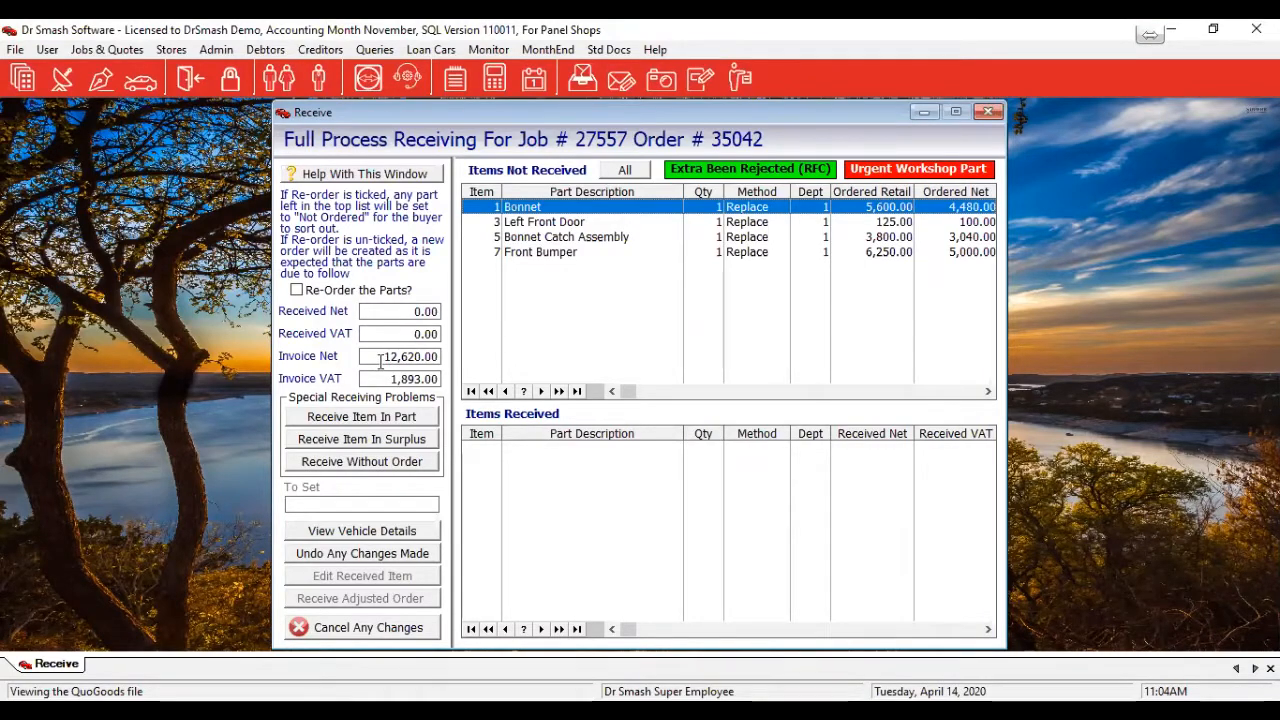
Step: Receive the Bonnet and the Left Front Door from the items not yet received on the Harman order
drag(380, 362, 440, 358)
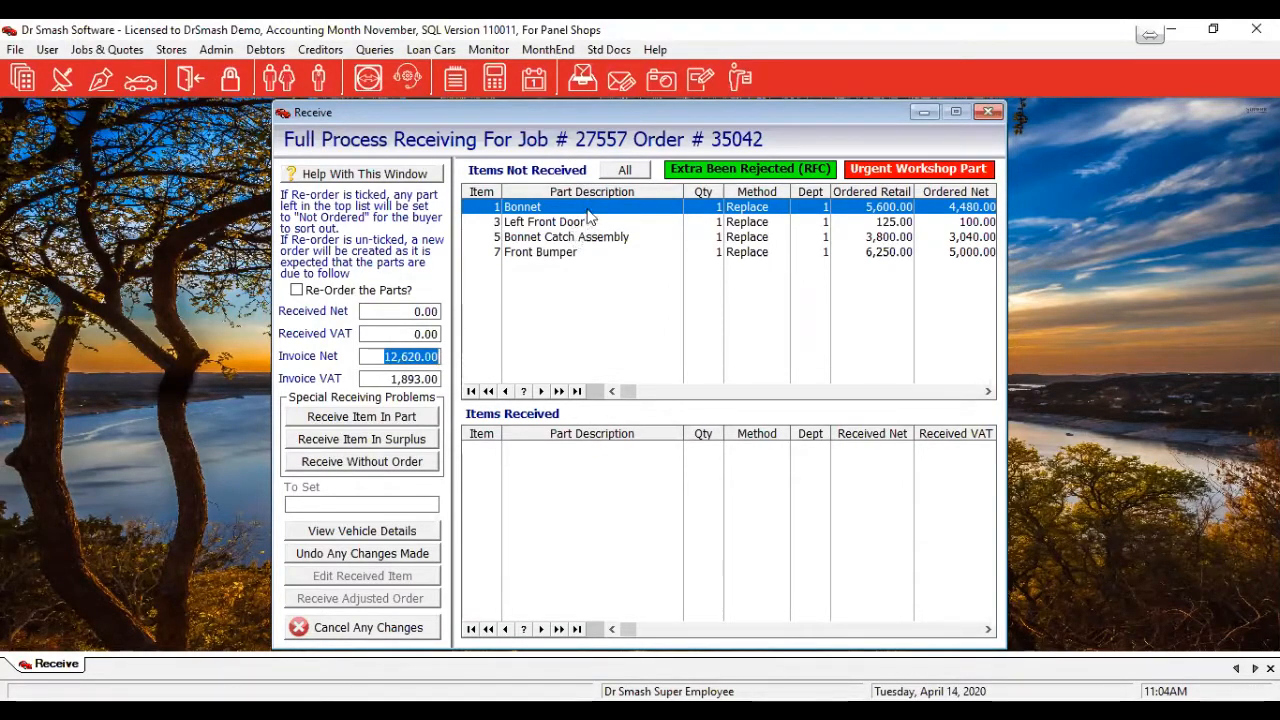
double_click(590, 528)
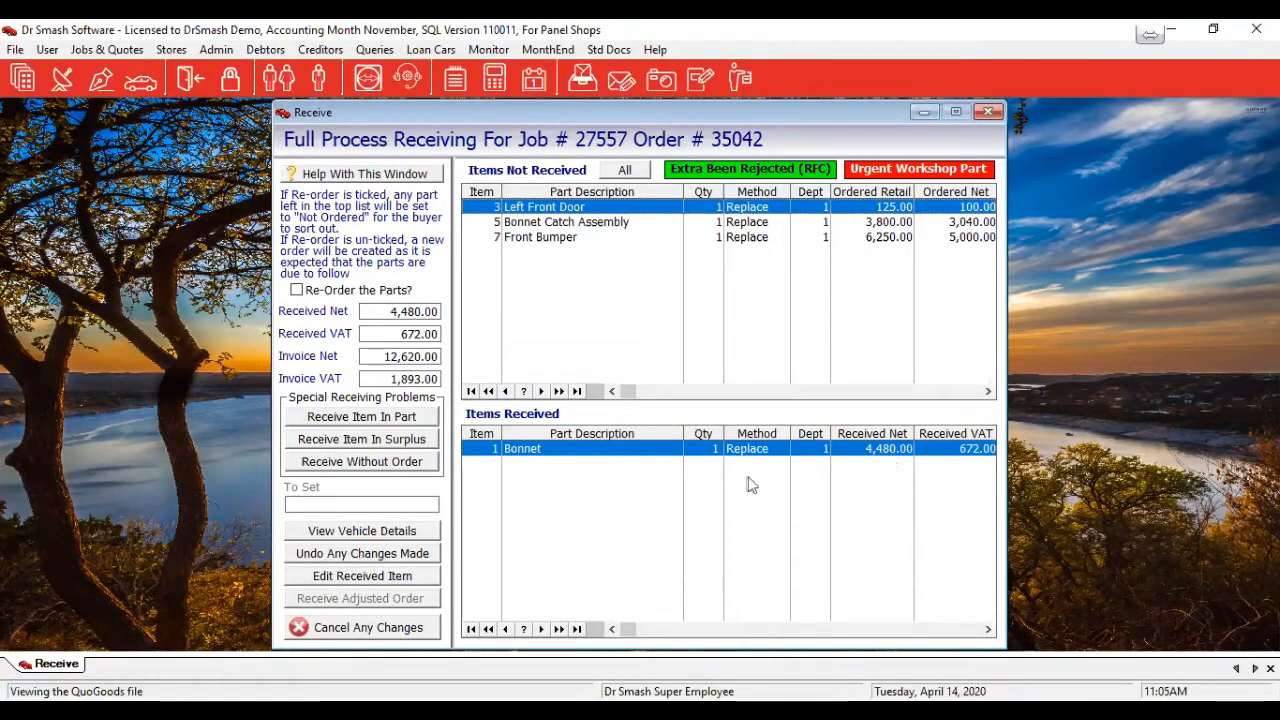
double_click(604, 206)
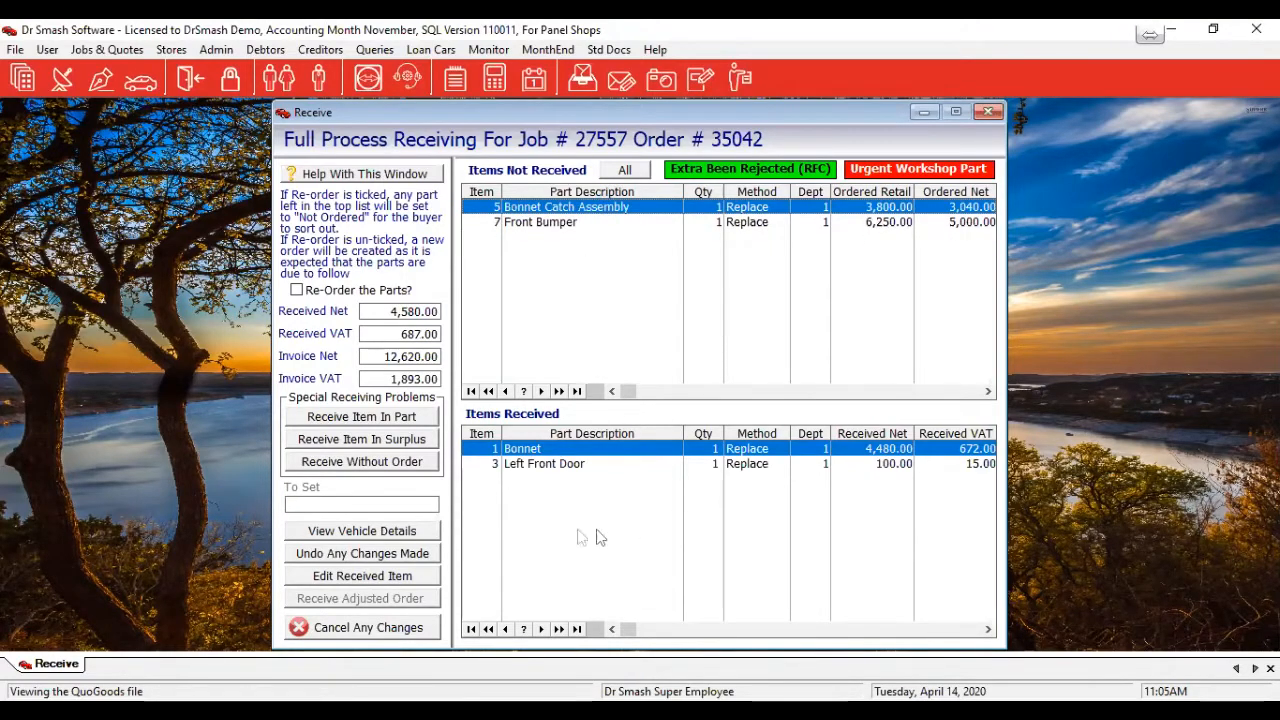
Step: Open the received Left Front Door for editing and set its received net to 1,500
click(576, 466)
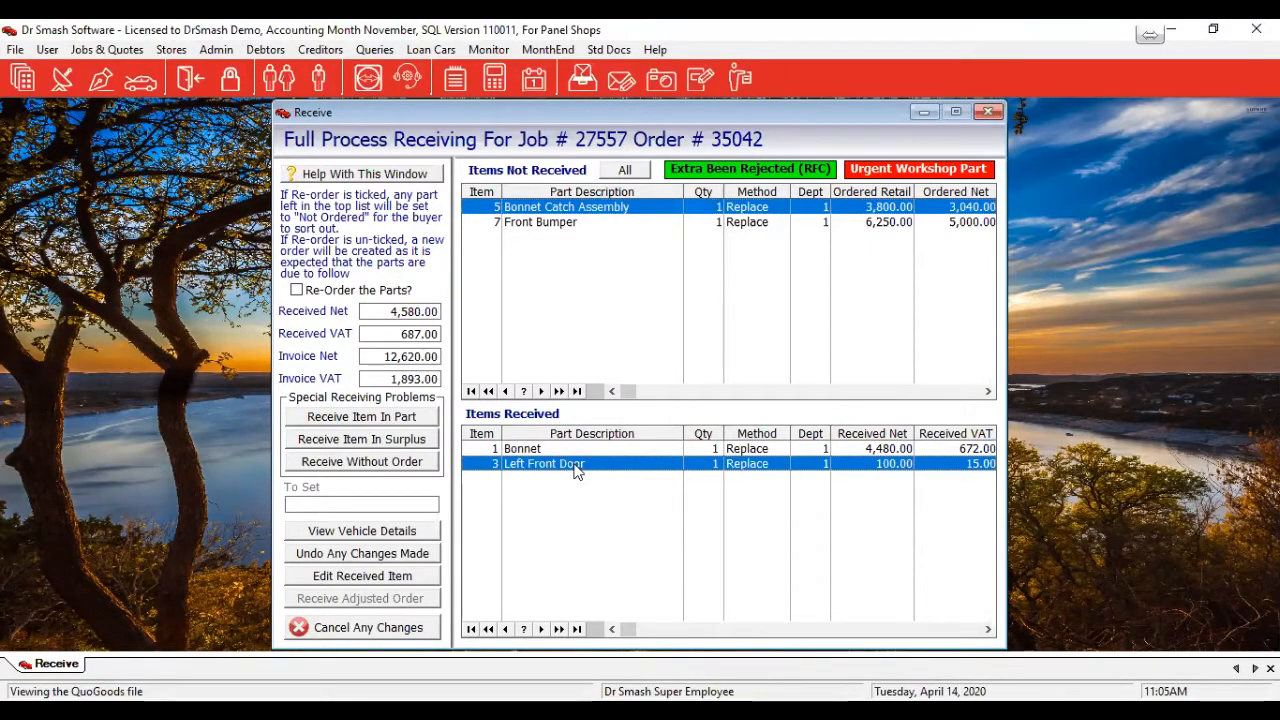
double_click(576, 468)
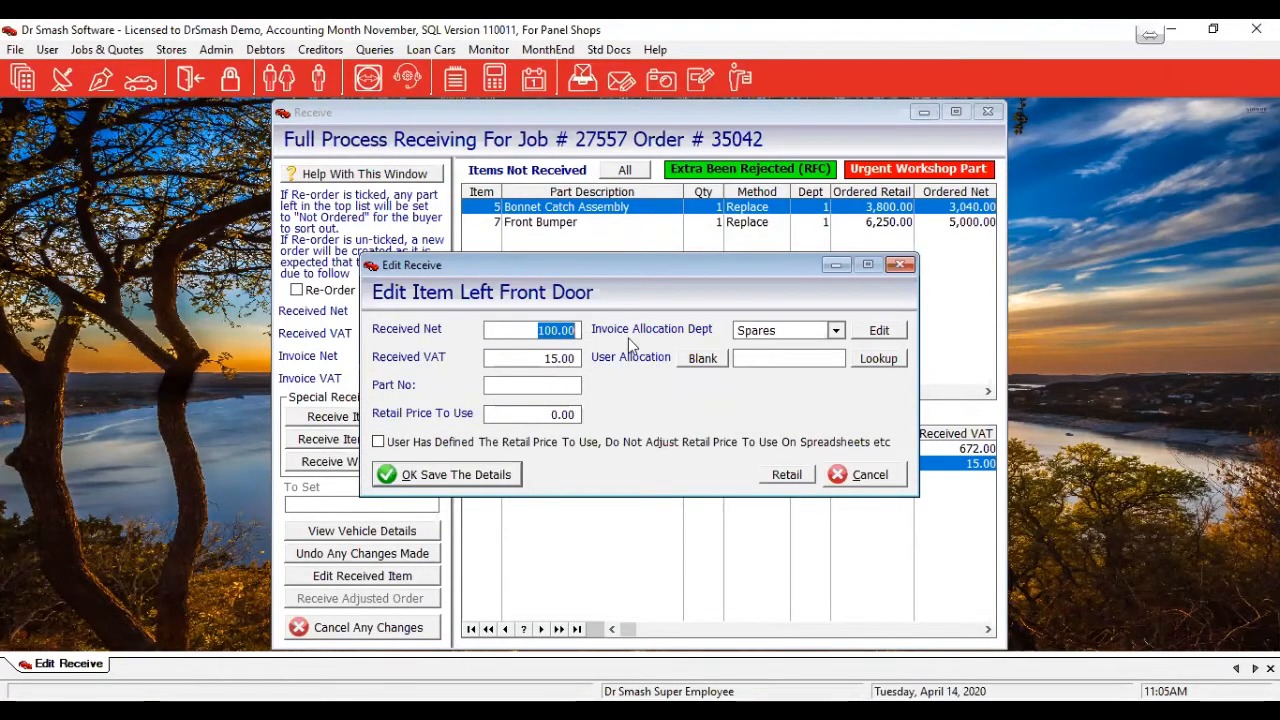
text(1500)
key(Tab)
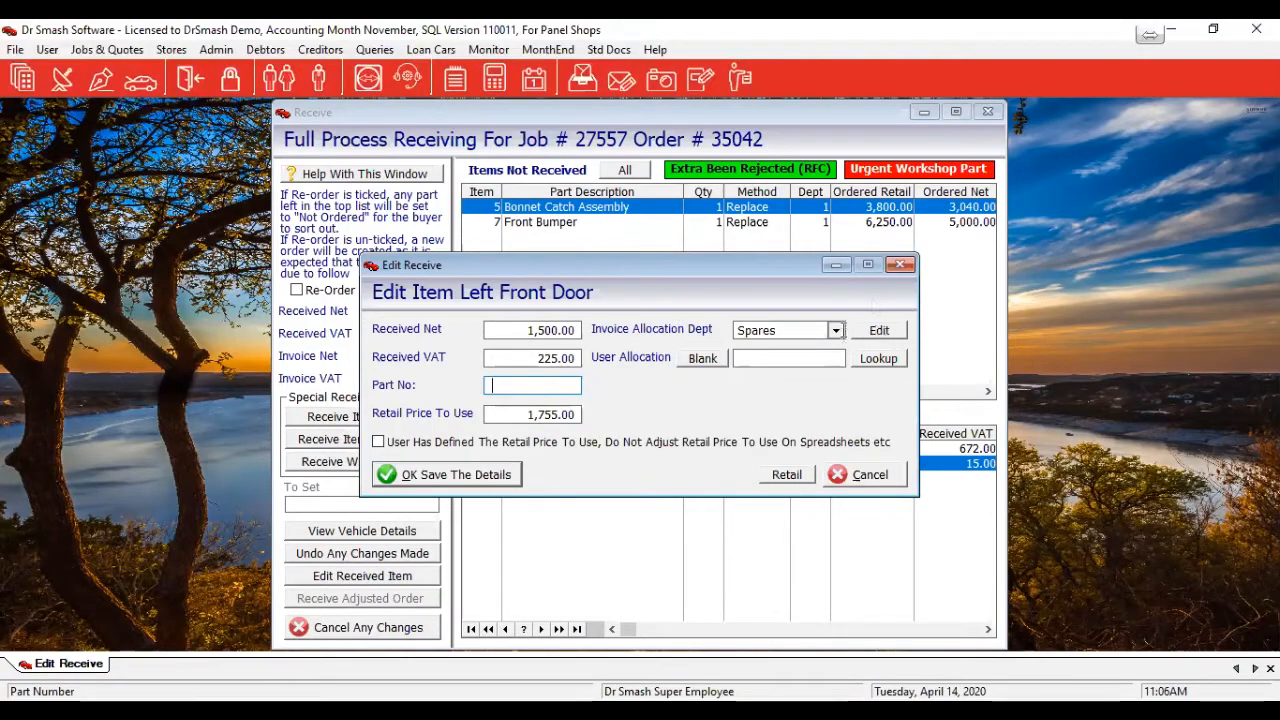
Step: Review the invoice allocation departments and the user department listing for the Left Front Door, and save the item allocated to Spares
click(836, 330)
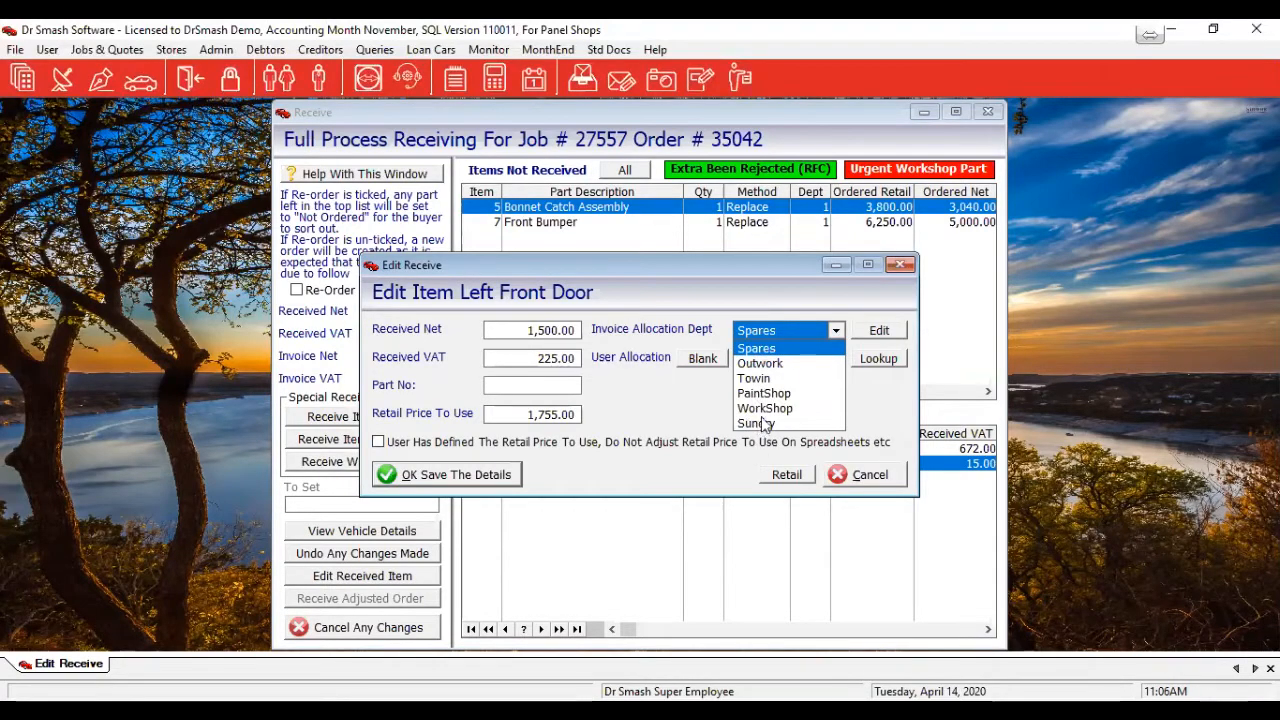
click(830, 352)
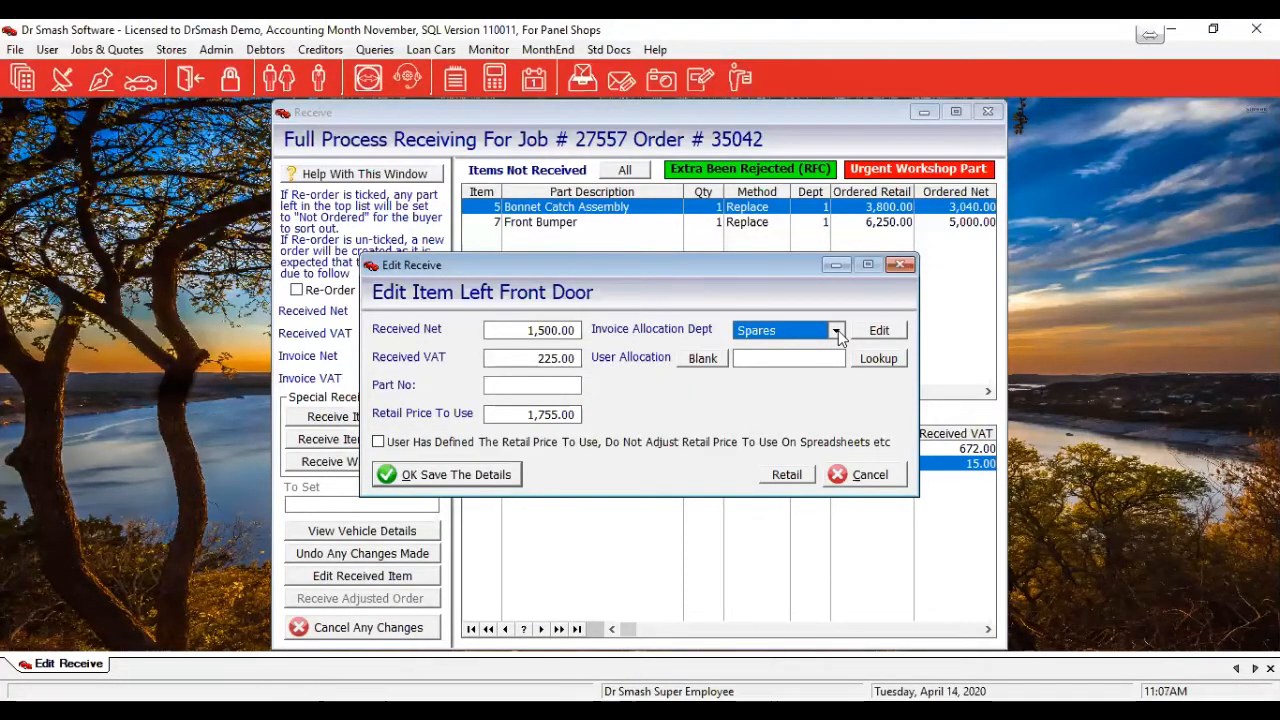
click(837, 330)
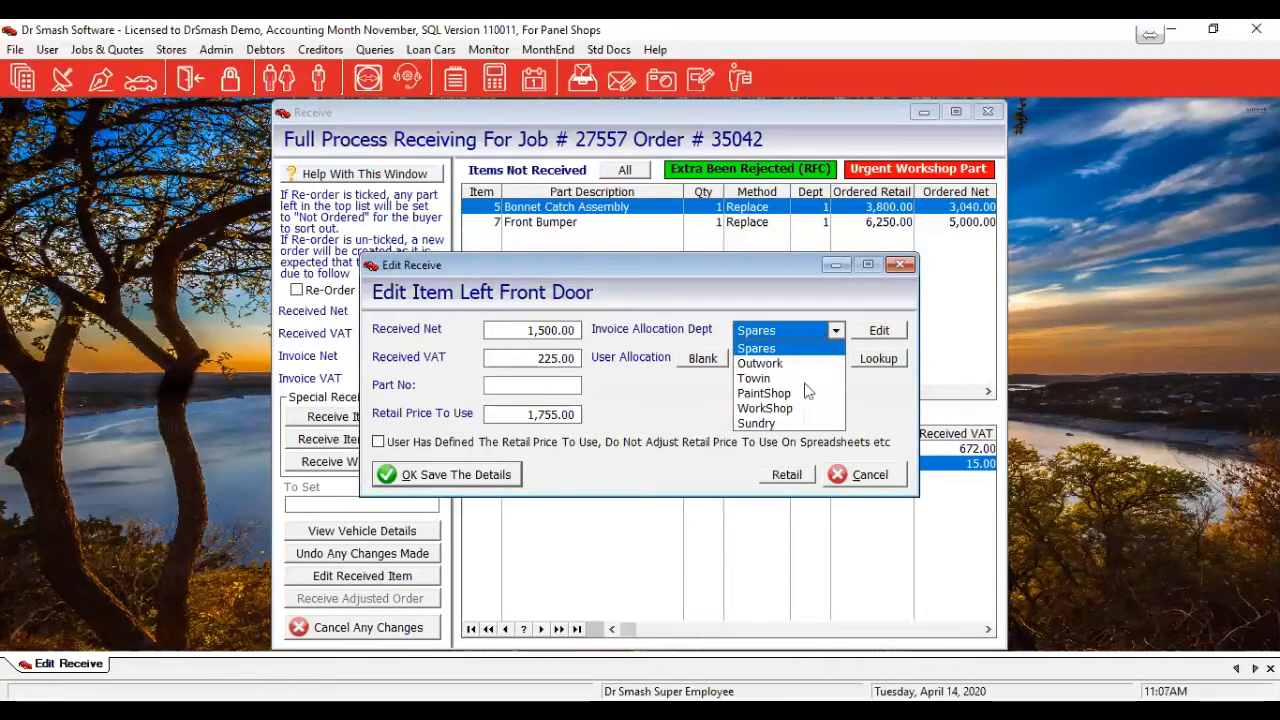
click(668, 413)
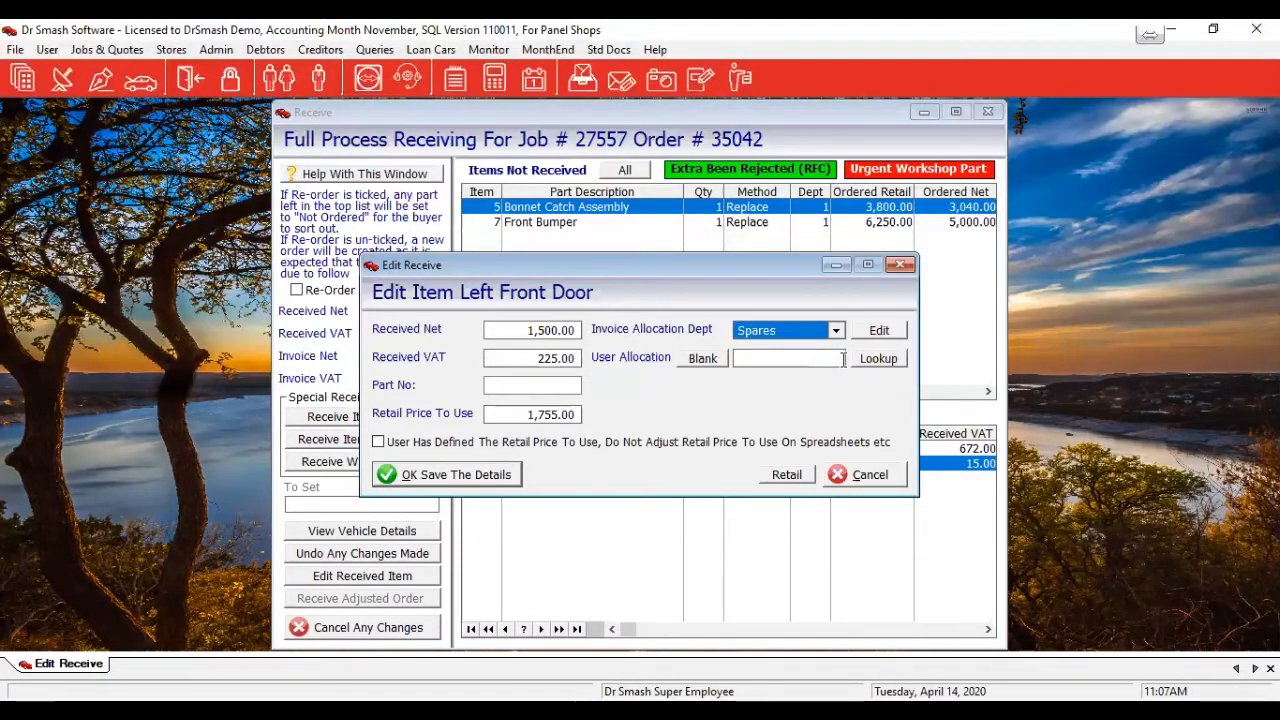
click(877, 360)
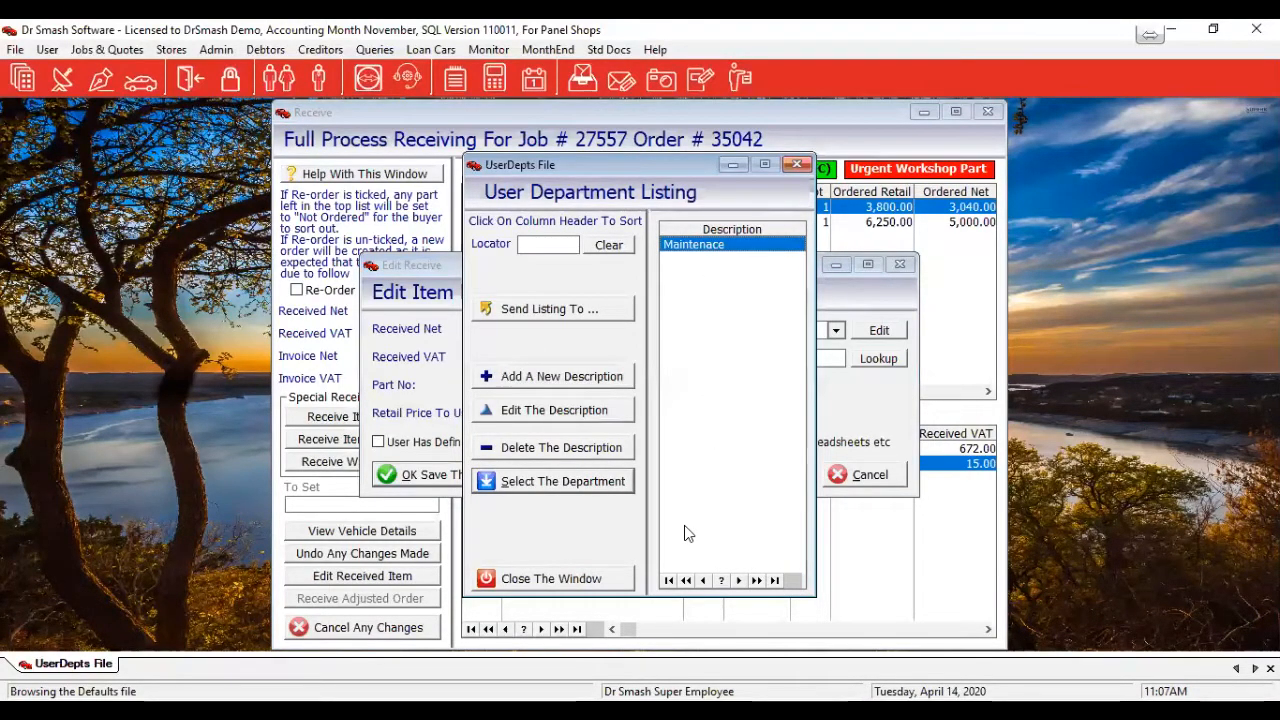
click(586, 580)
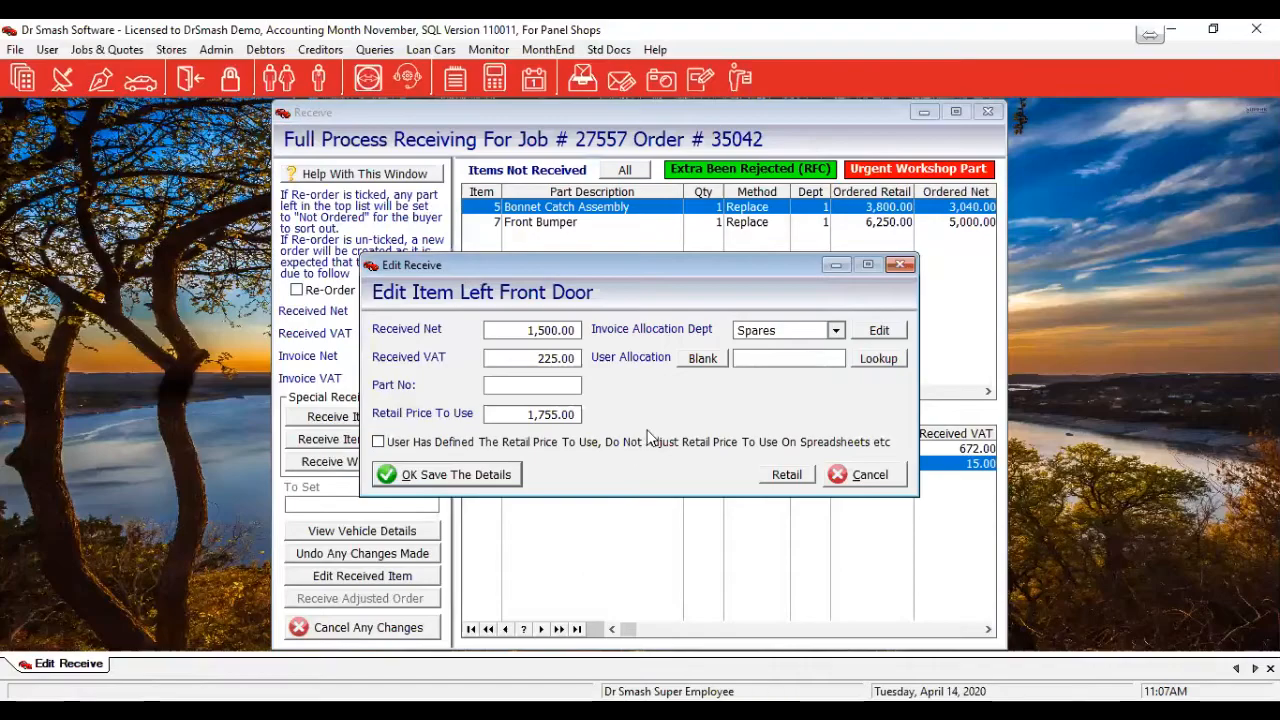
click(511, 478)
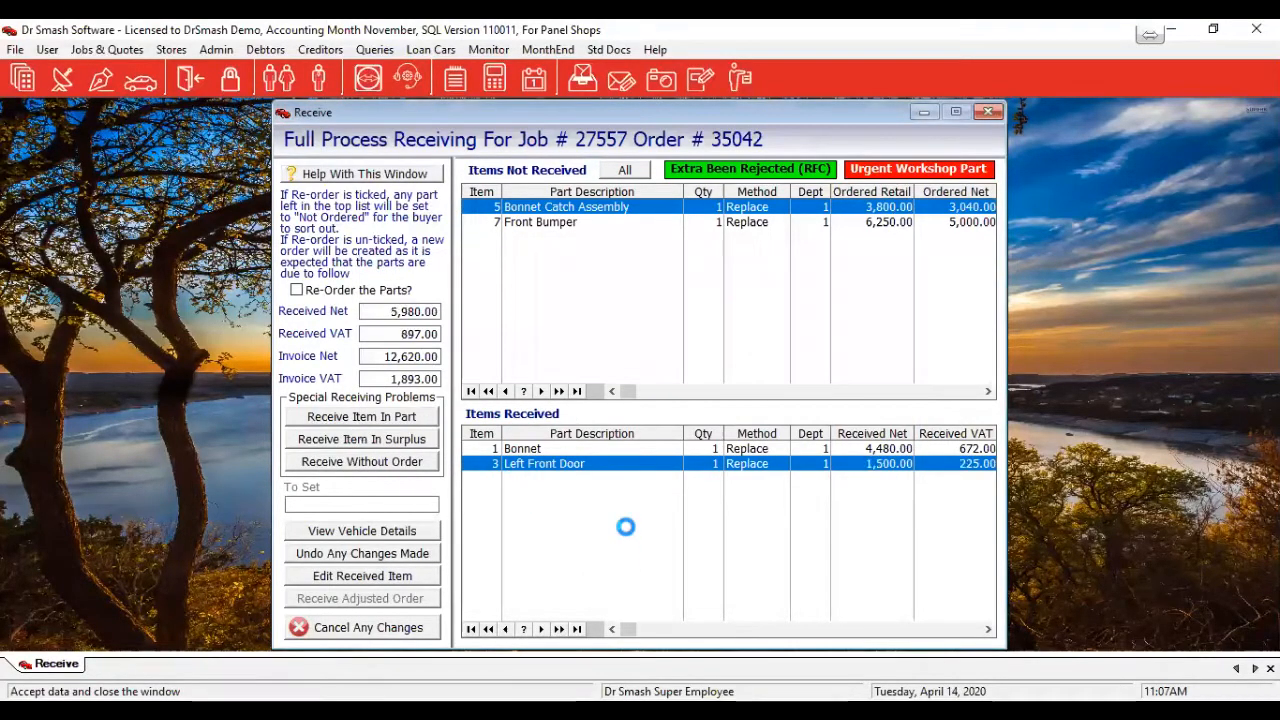
Step: Receive the Bonnet Catch Assembly, set its received net to 2,500, and save the details
double_click(588, 207)
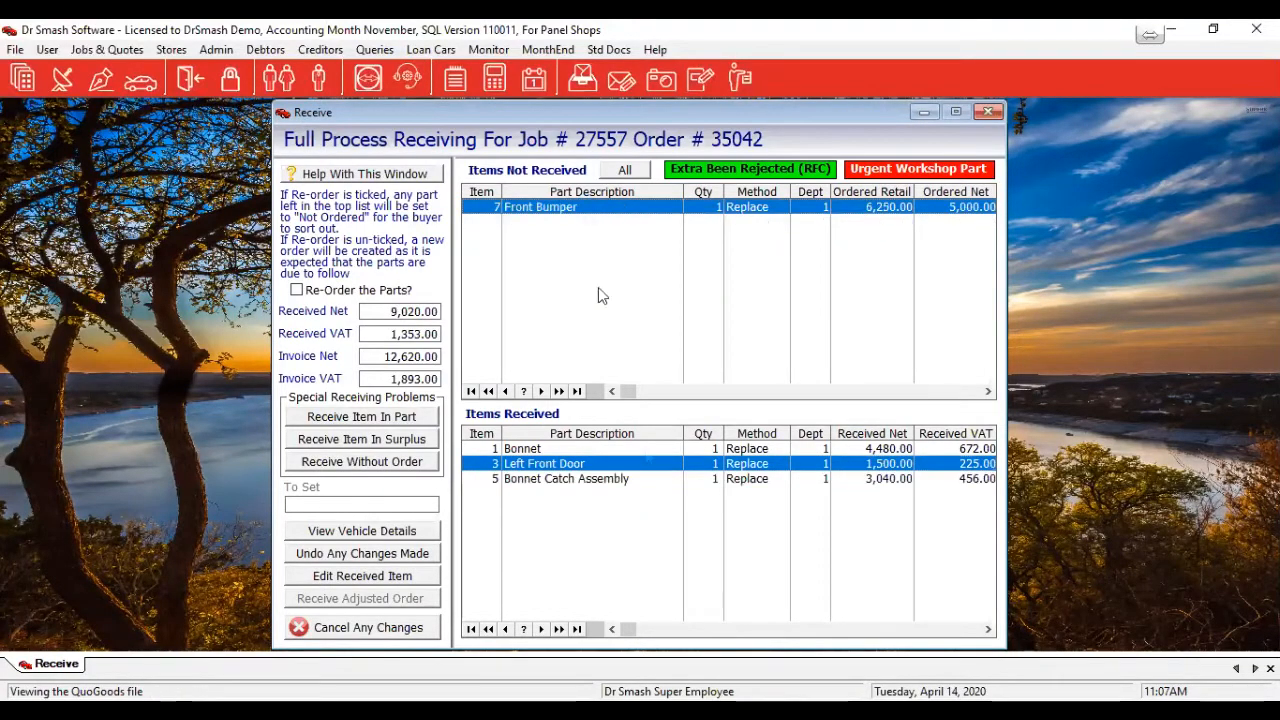
double_click(521, 480)
text(2500)
key(Tab)
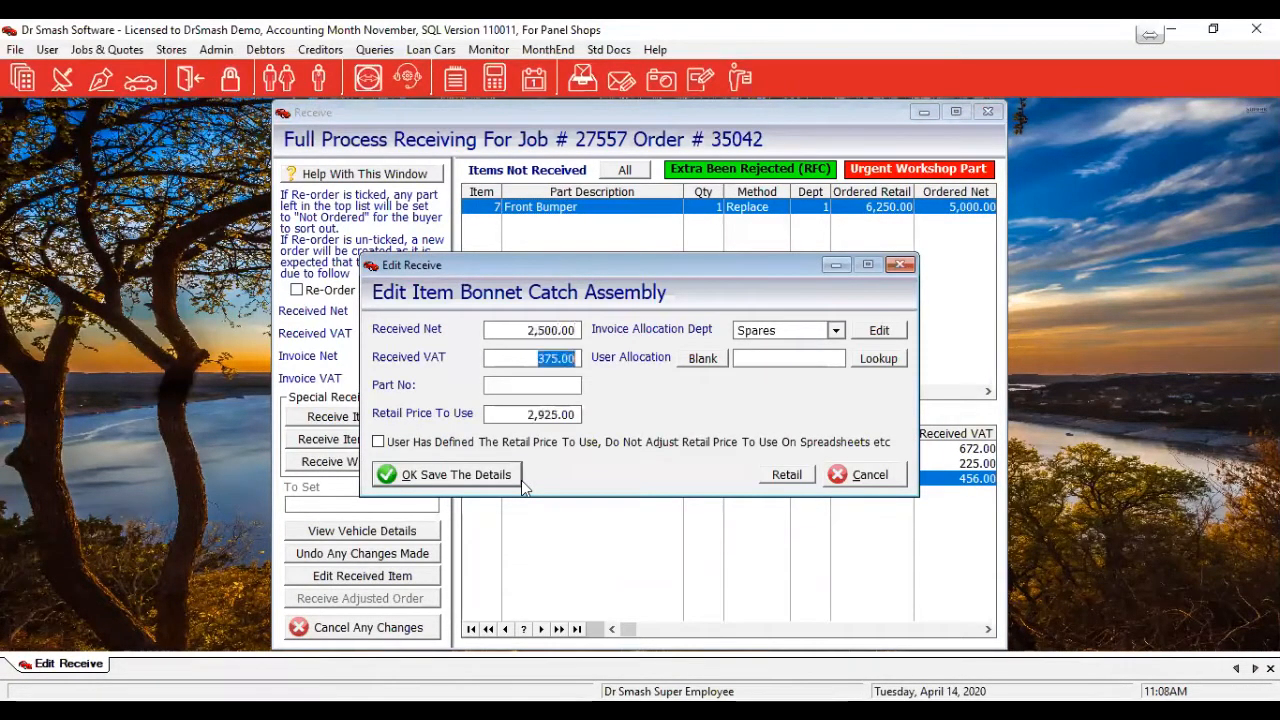
click(496, 483)
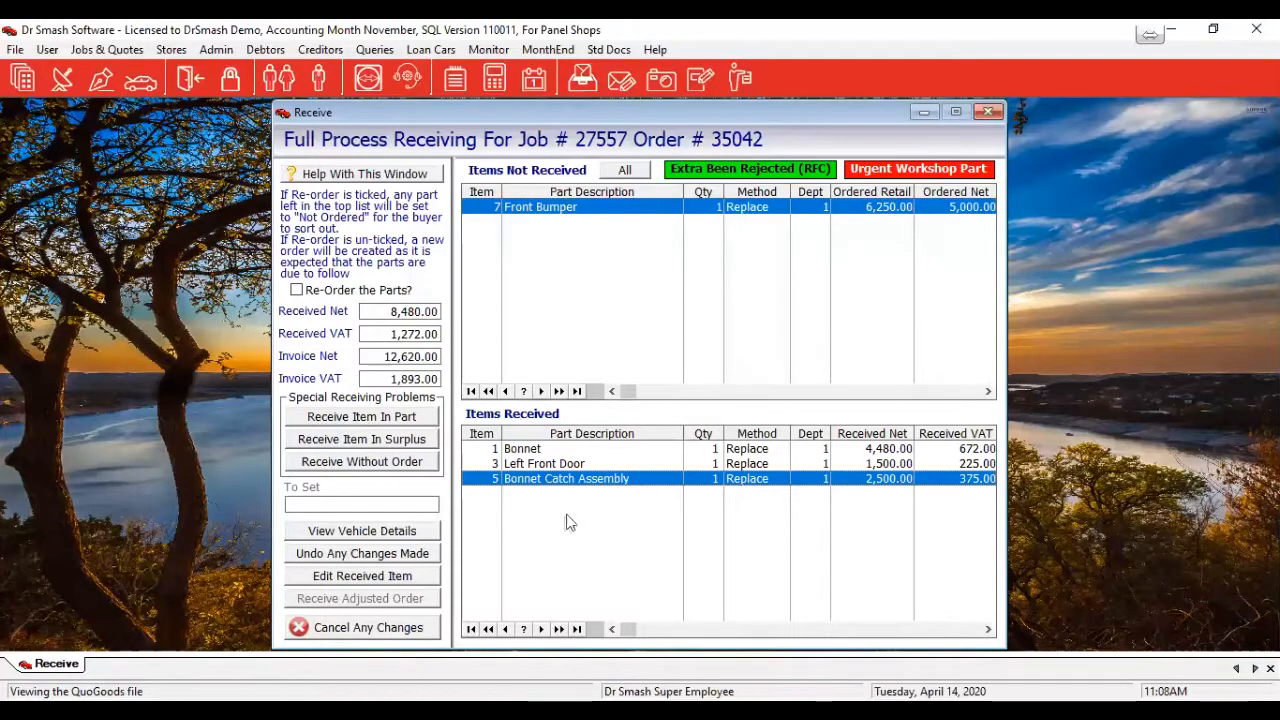
Step: Set the order's invoice net to 8,480.00 to match the received net
drag(384, 357, 566, 380)
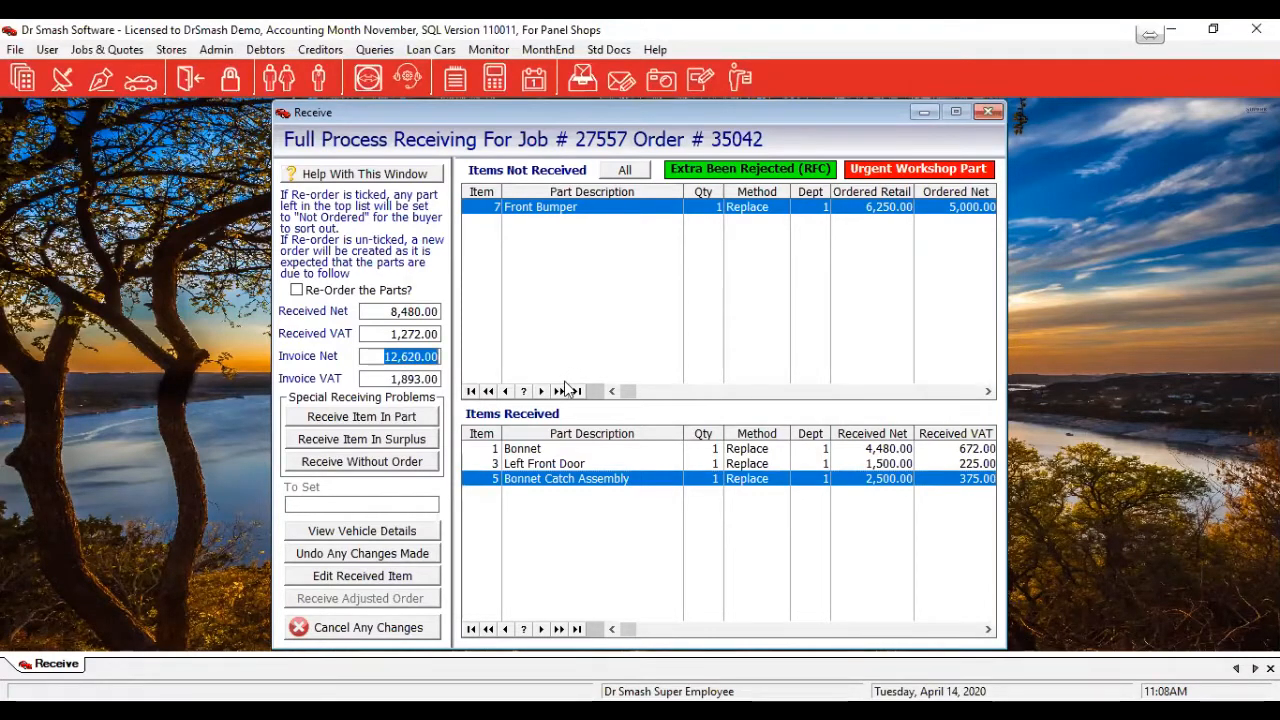
text(8480.00)
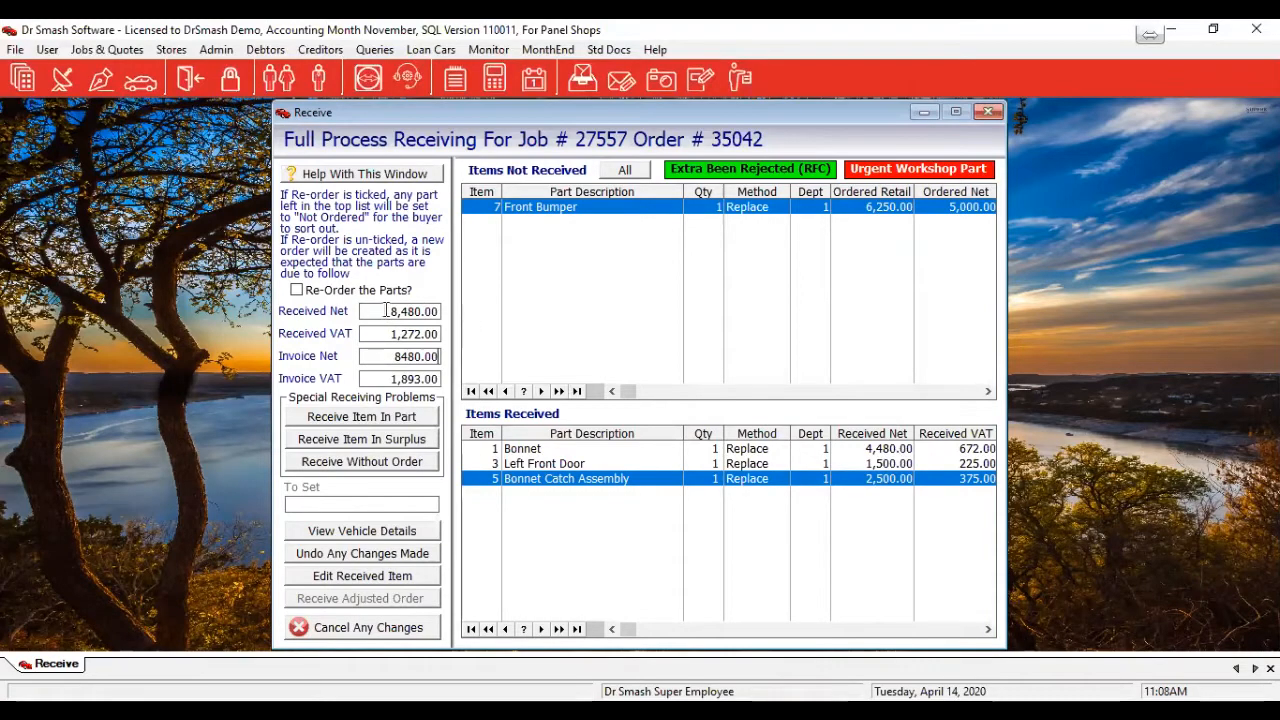
click(465, 330)
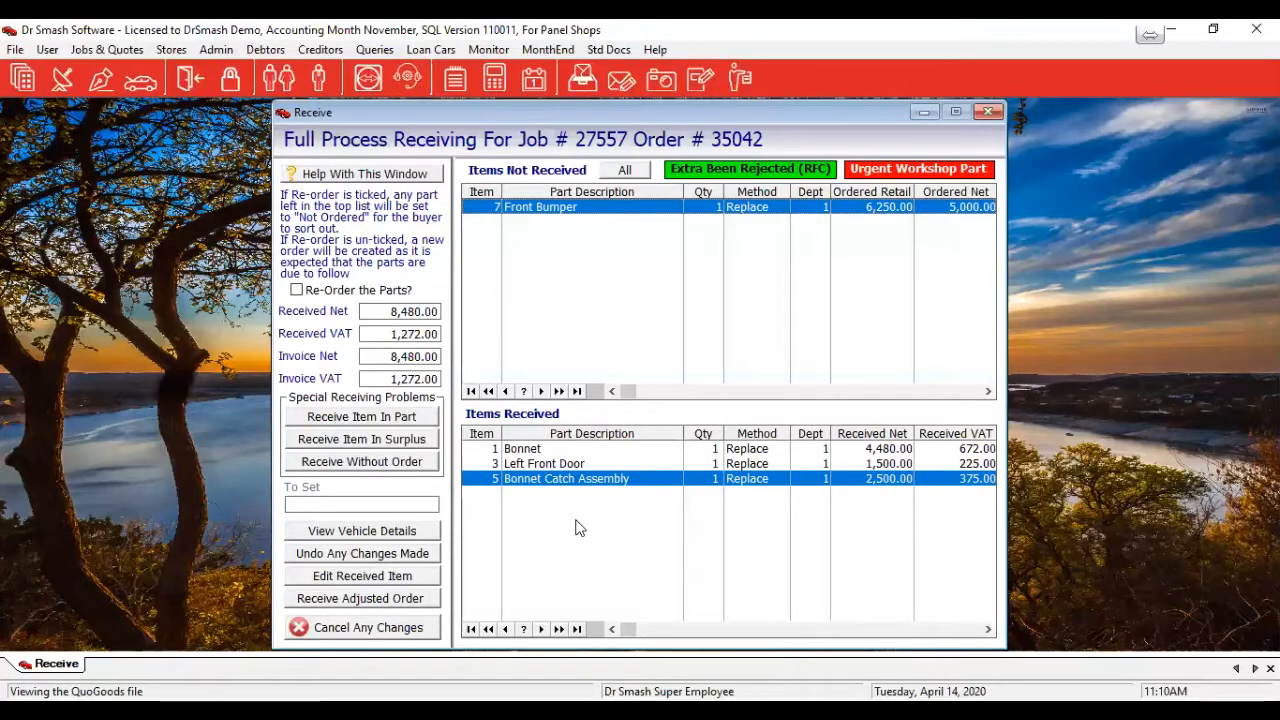
Step: Receive an item without an order, described as "Received Part Extra" with quantity 1, and save it
click(352, 463)
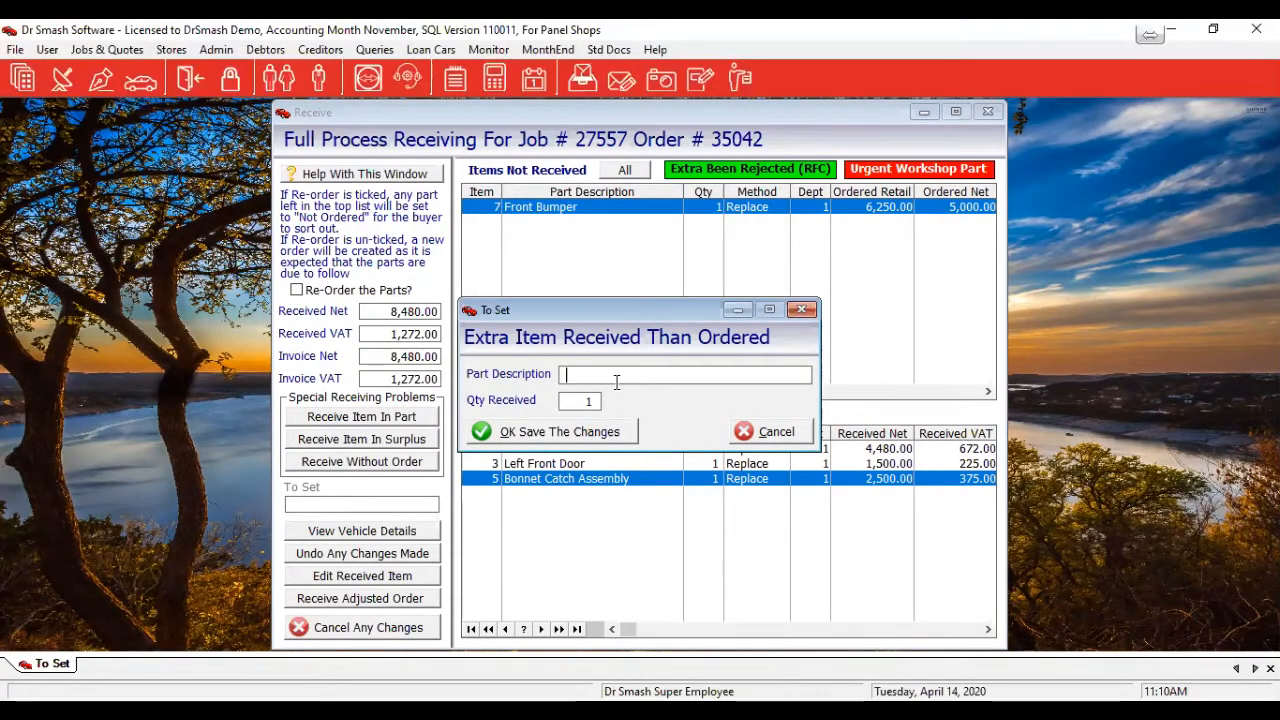
text(Received)
text(Part Extra)
click(582, 432)
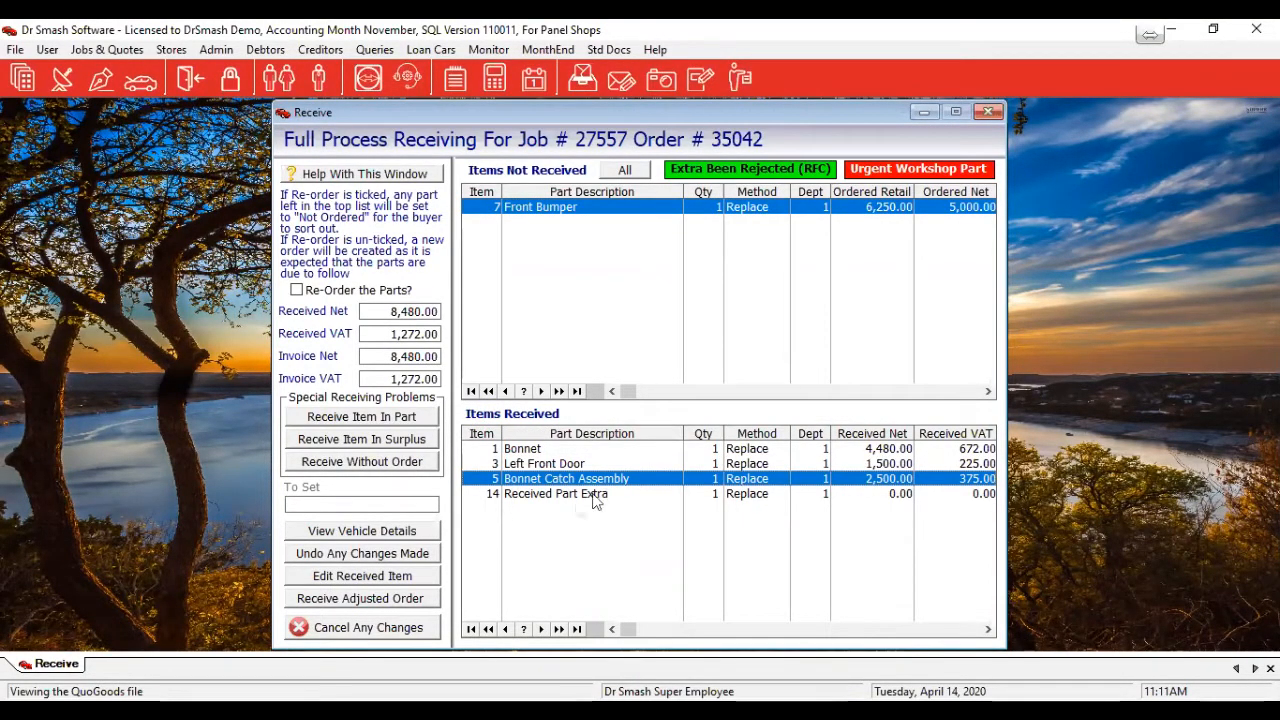
Step: Set the received net of Received Part Extra to 20 and save the details
click(583, 494)
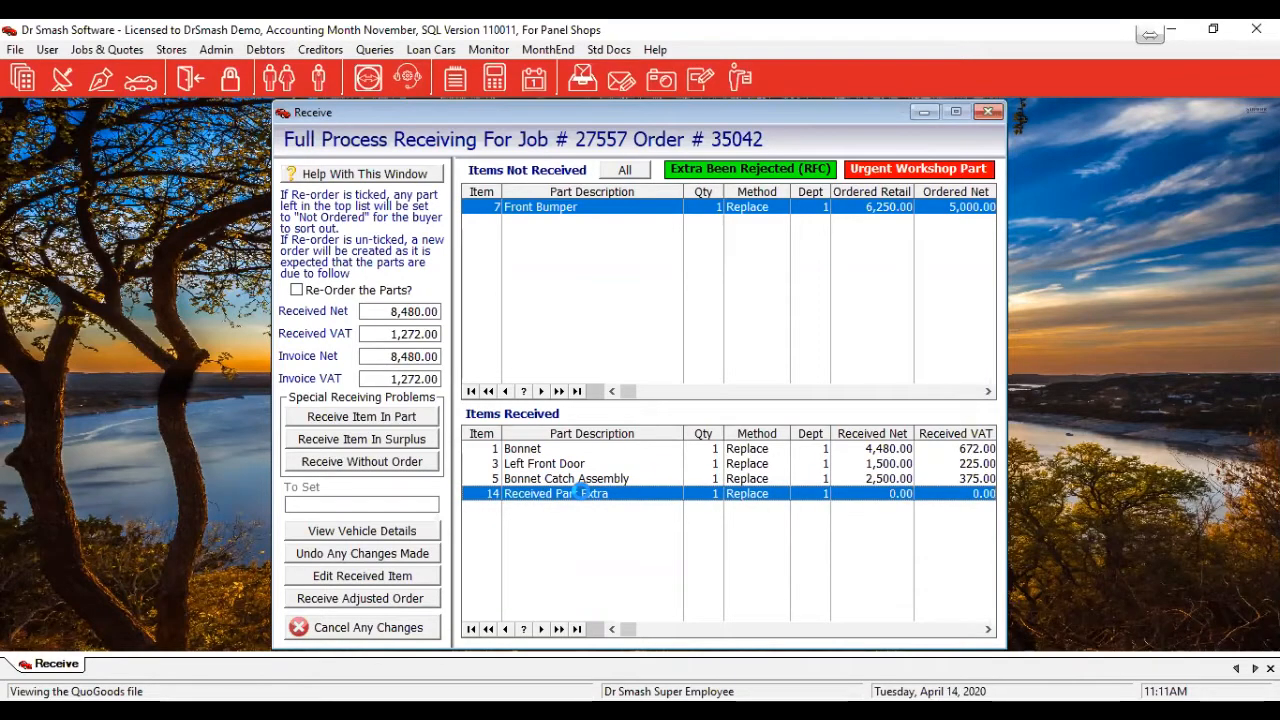
double_click(583, 494)
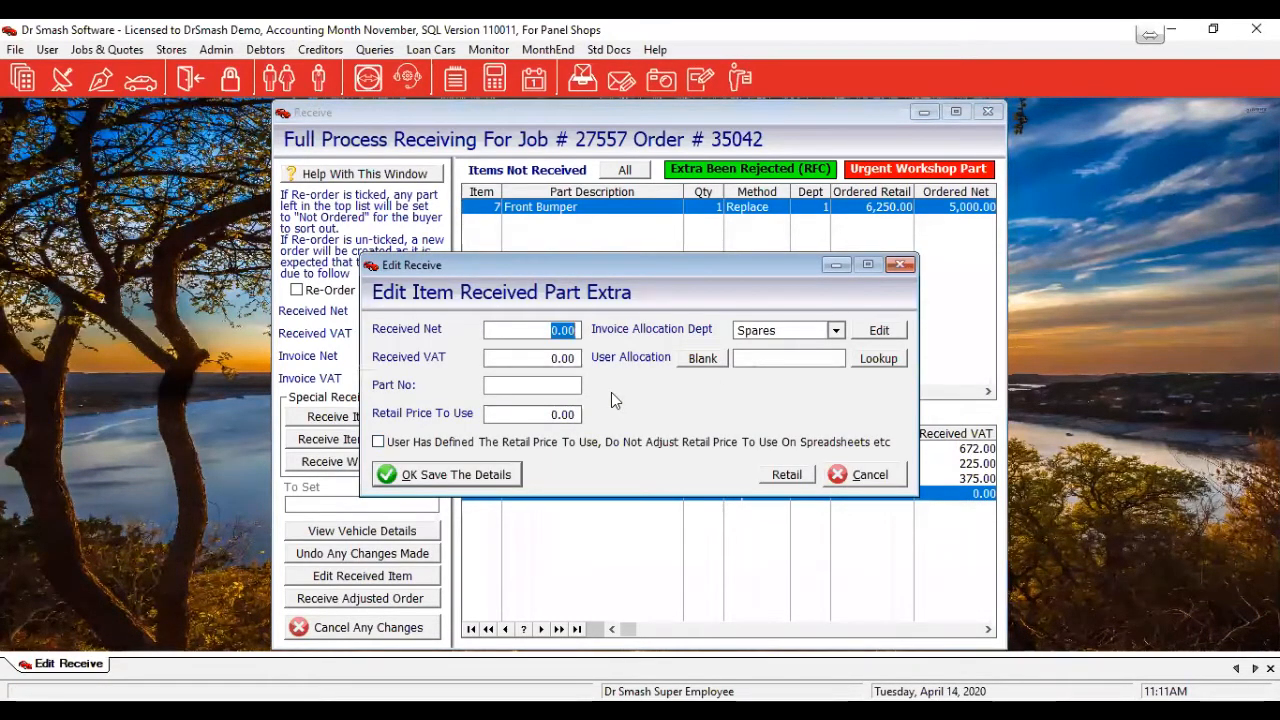
text(20)
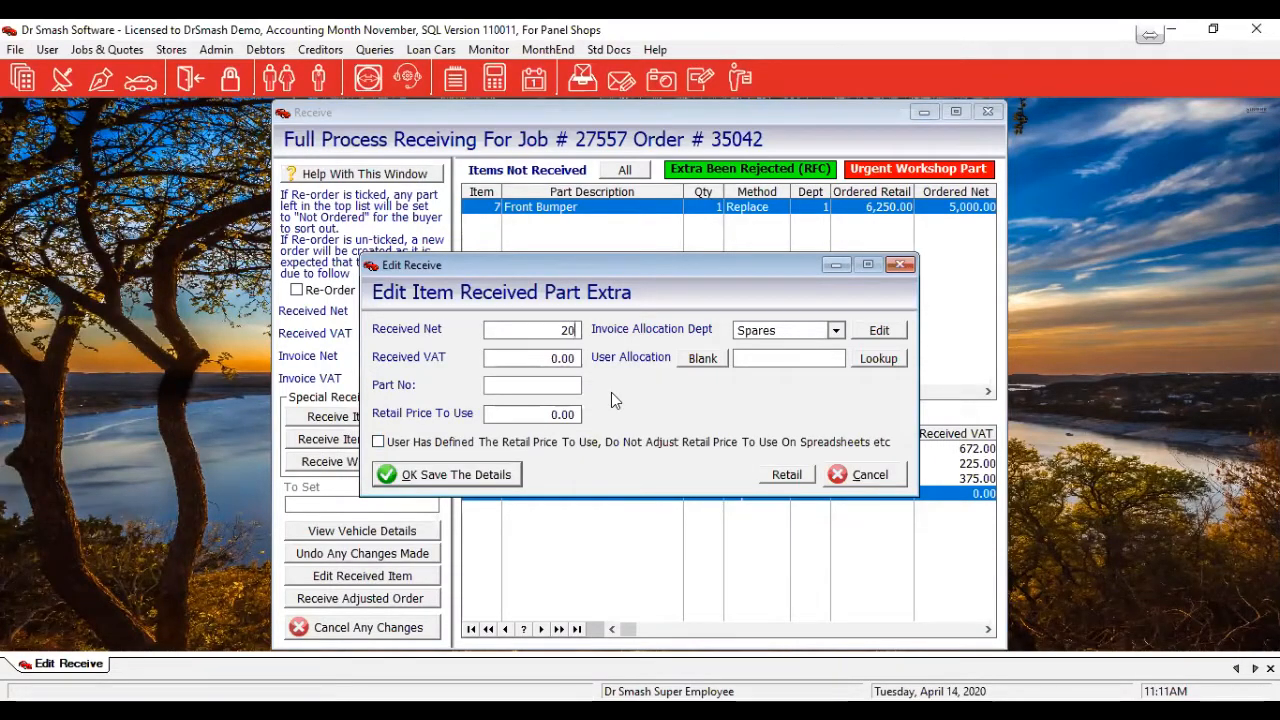
key(Tab)
click(510, 477)
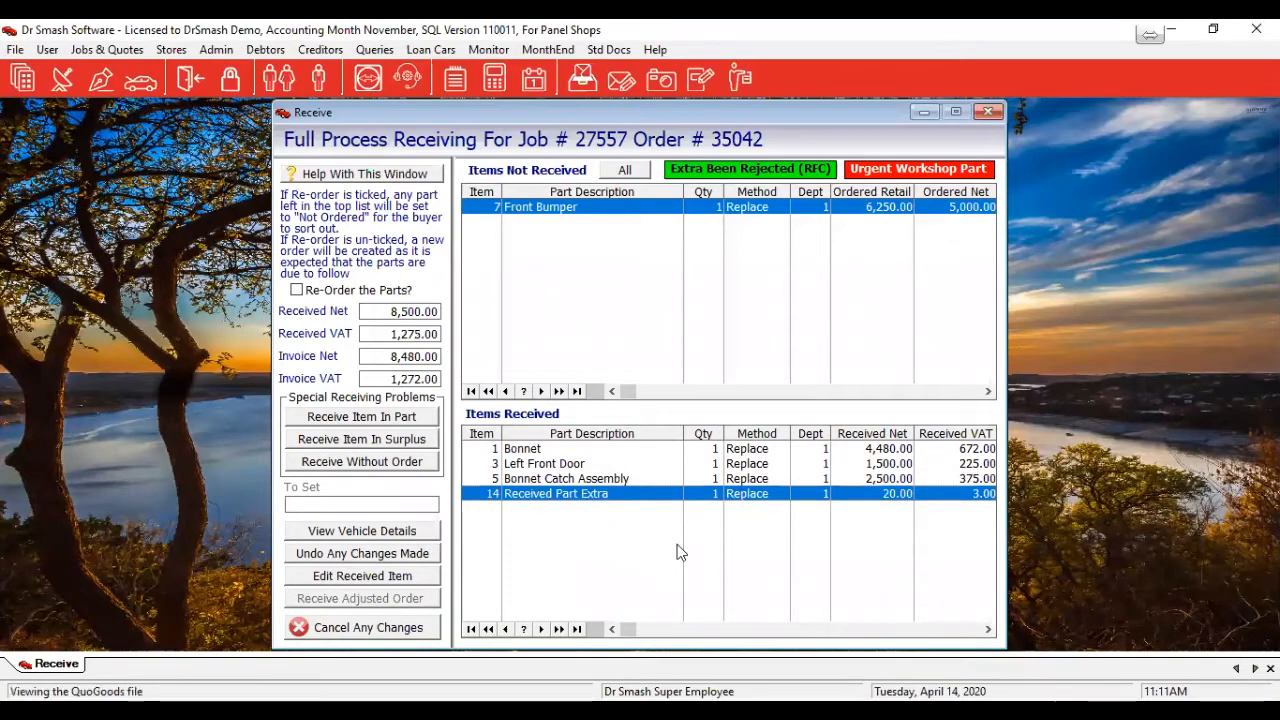
Step: Set the order's invoice net to 8,500 to match the received net including the extra part
drag(391, 354, 548, 370)
text(8500)
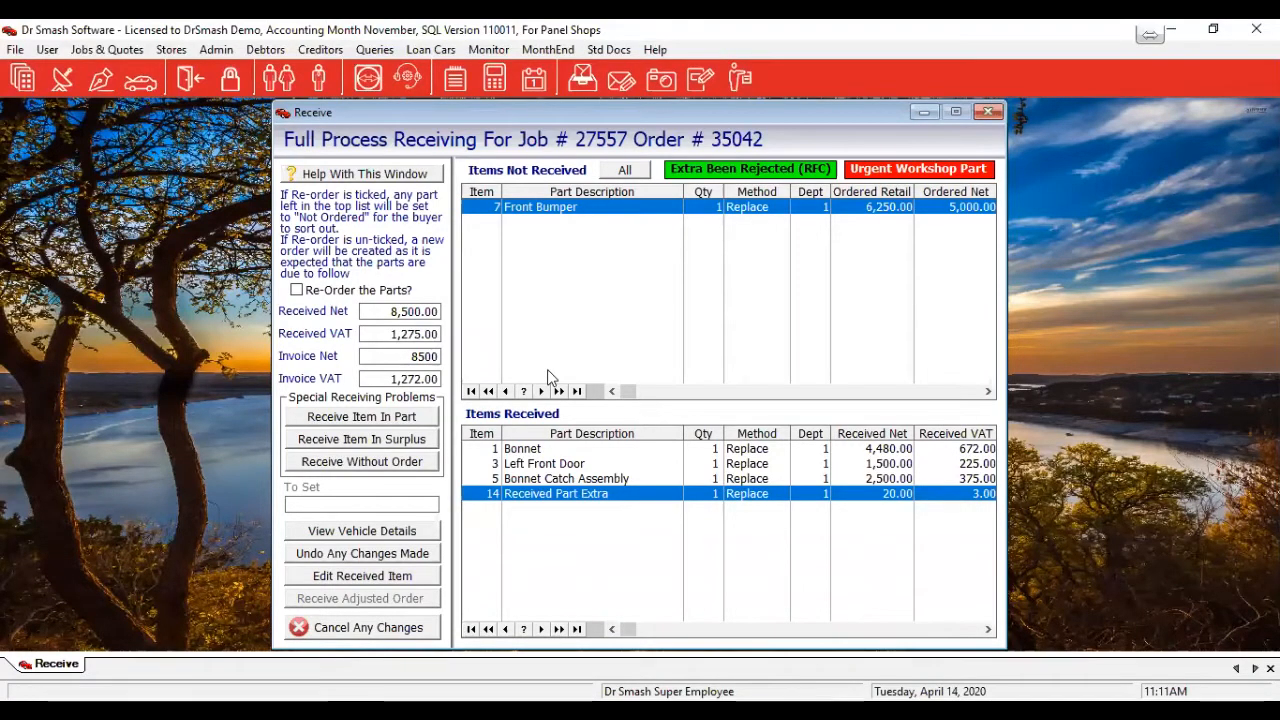
key(Tab)
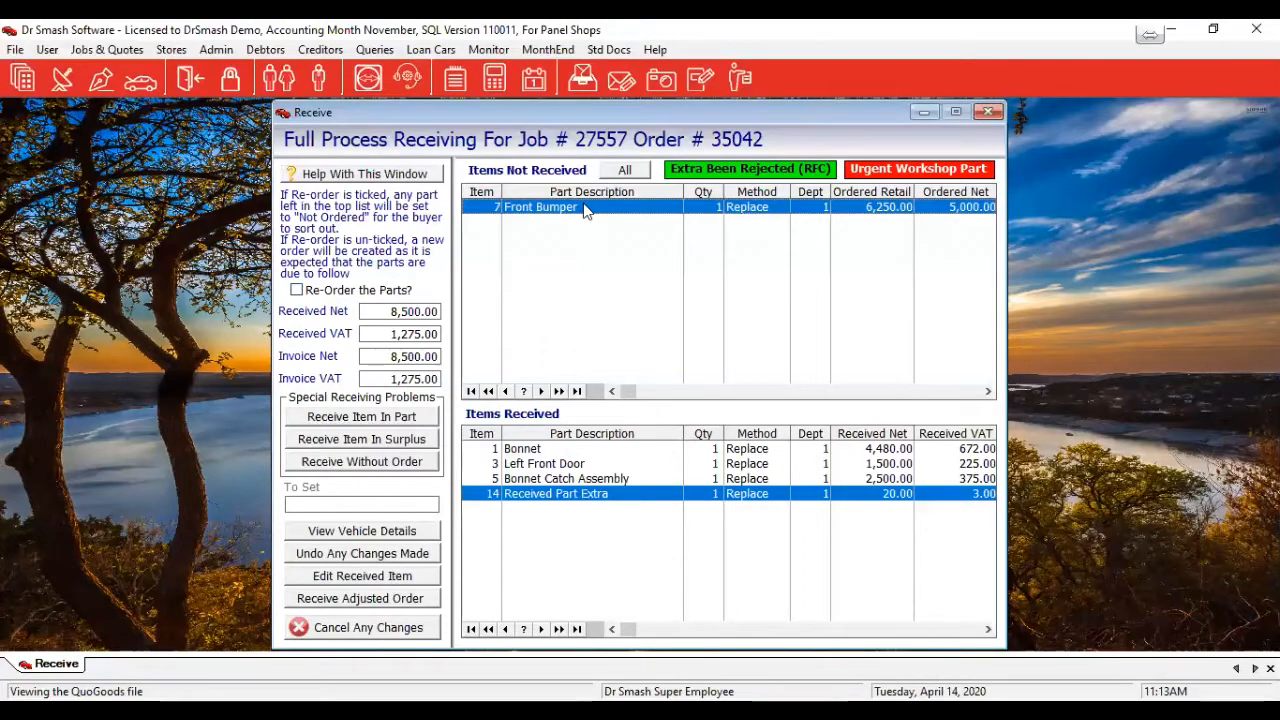
Step: Proceed to receive the adjusted Harman order and enter the supplier's invoice number in the receipt details
click(324, 600)
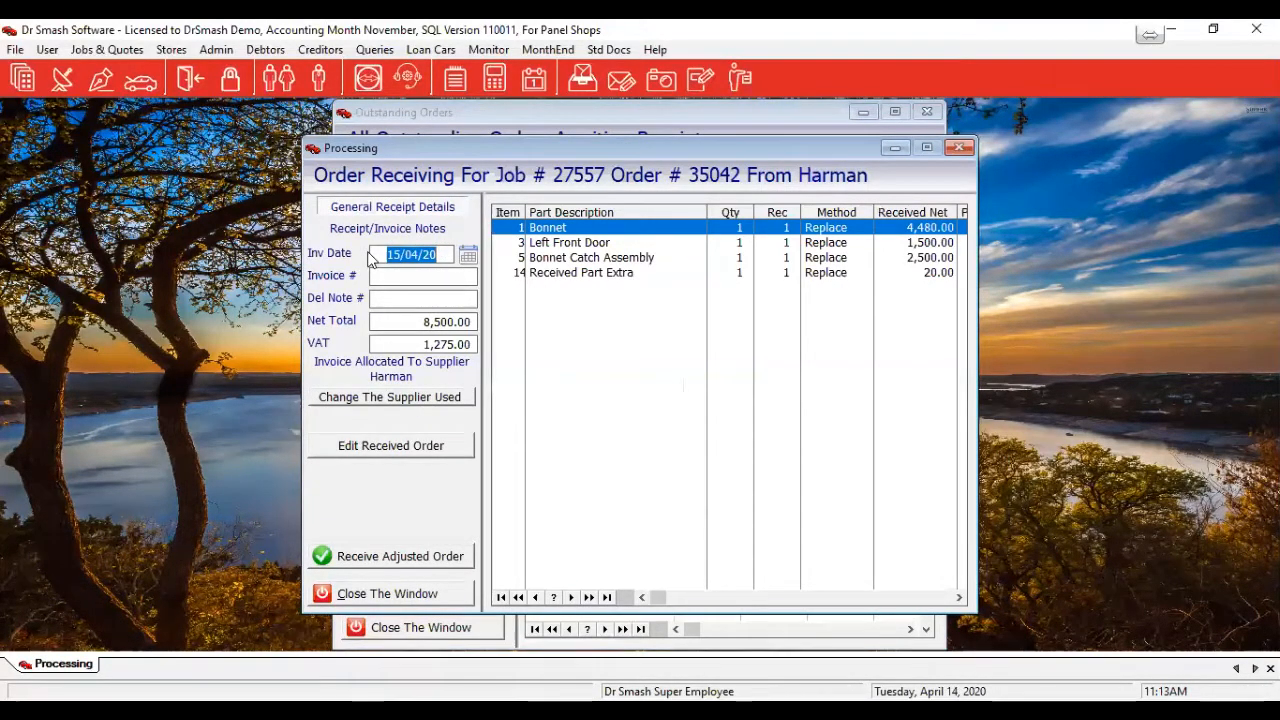
click(423, 275)
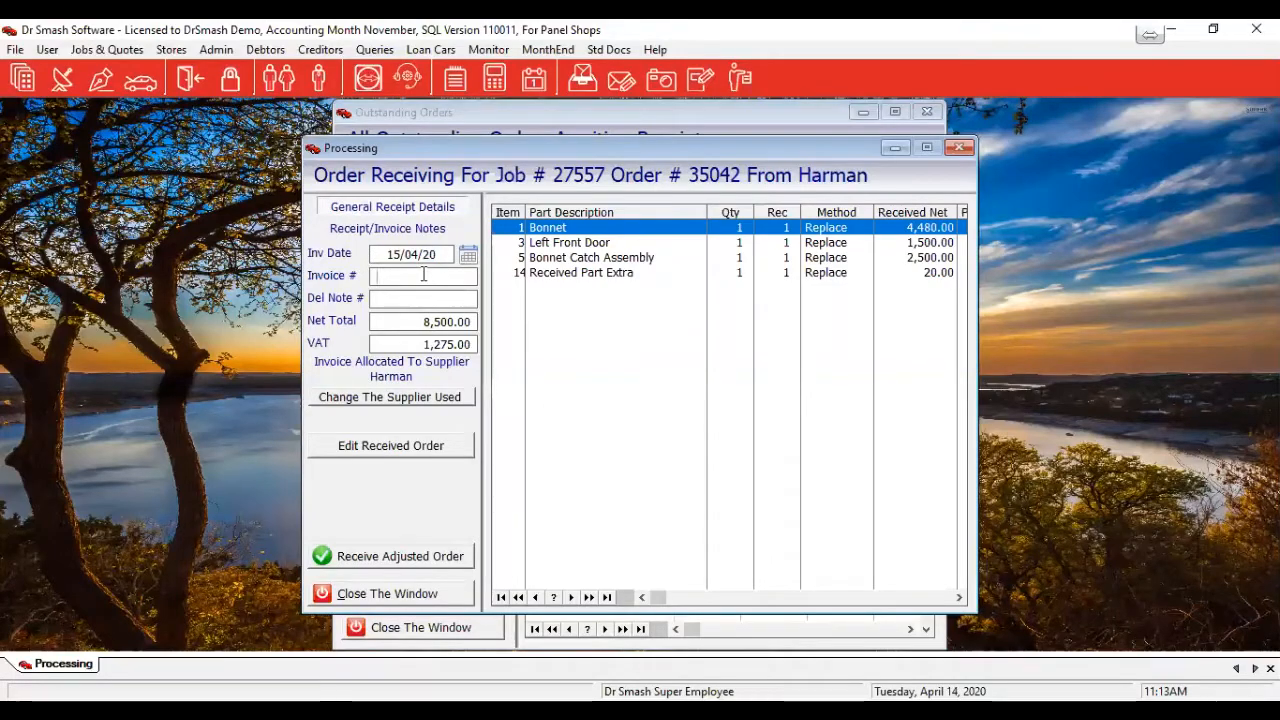
text(786578)
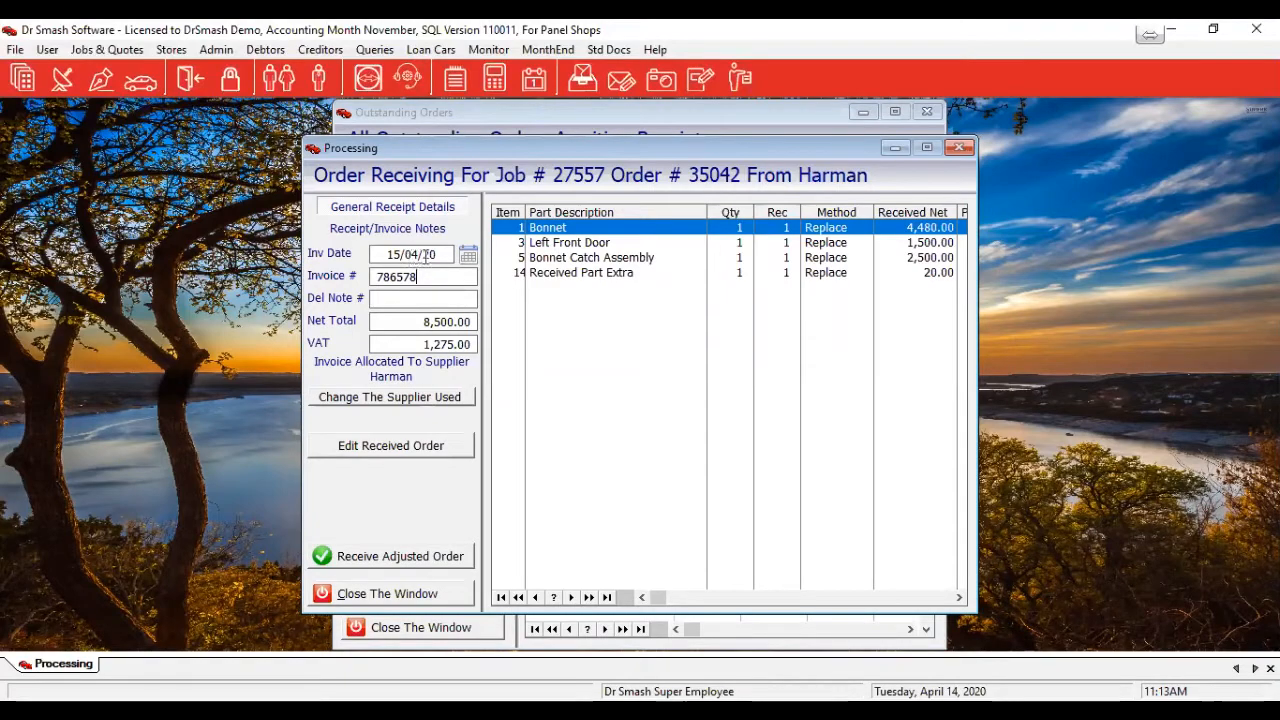
Step: Set the invoice date of the receipt to 14/04/20
drag(446, 256, 372, 262)
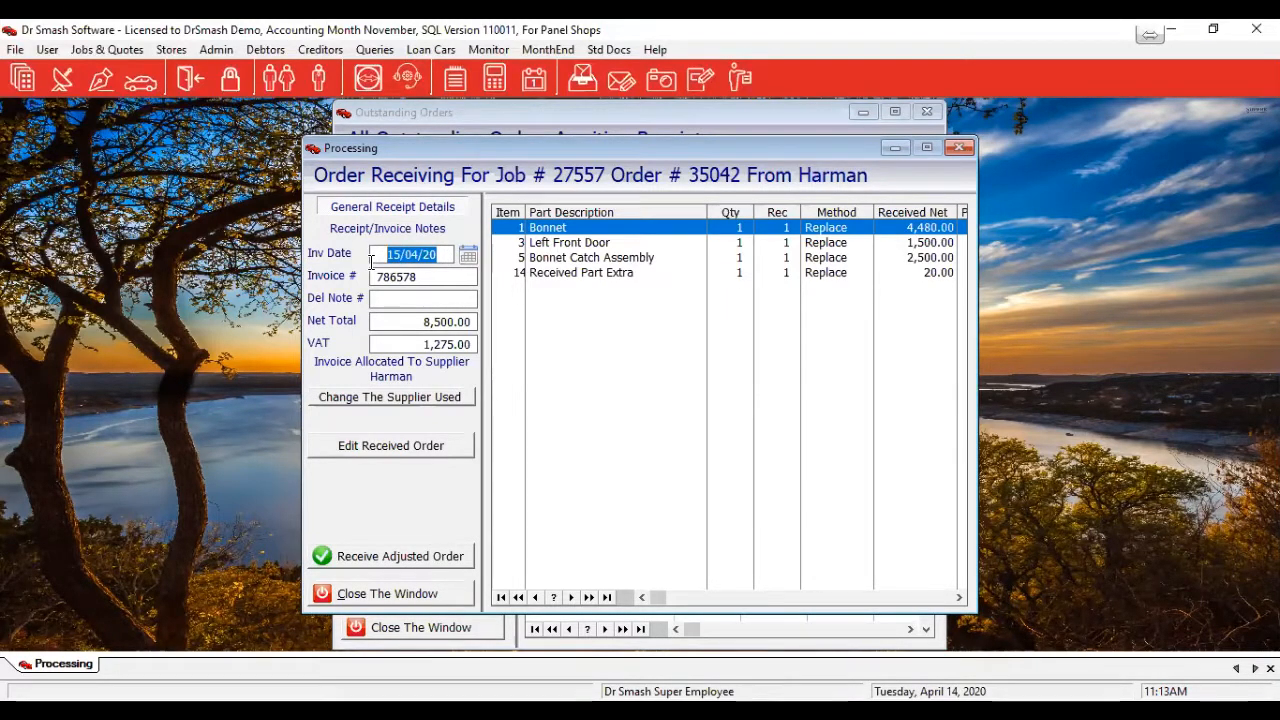
text(14)
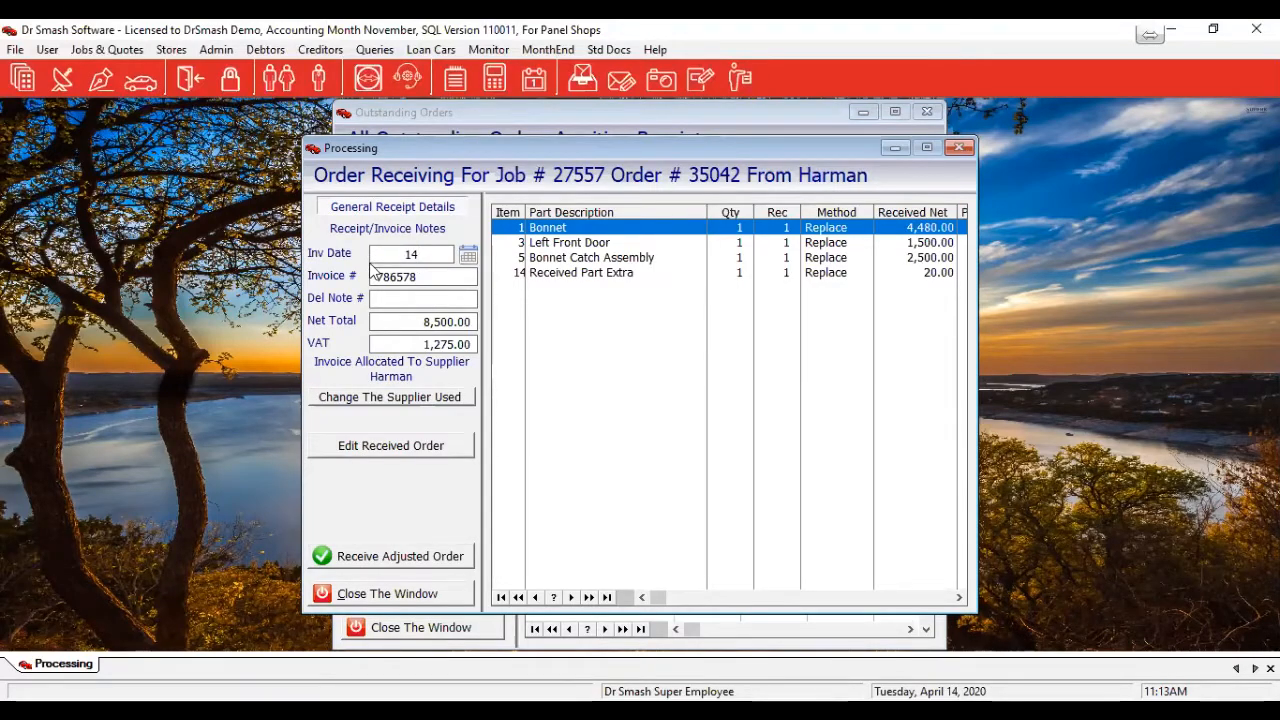
key(Tab)
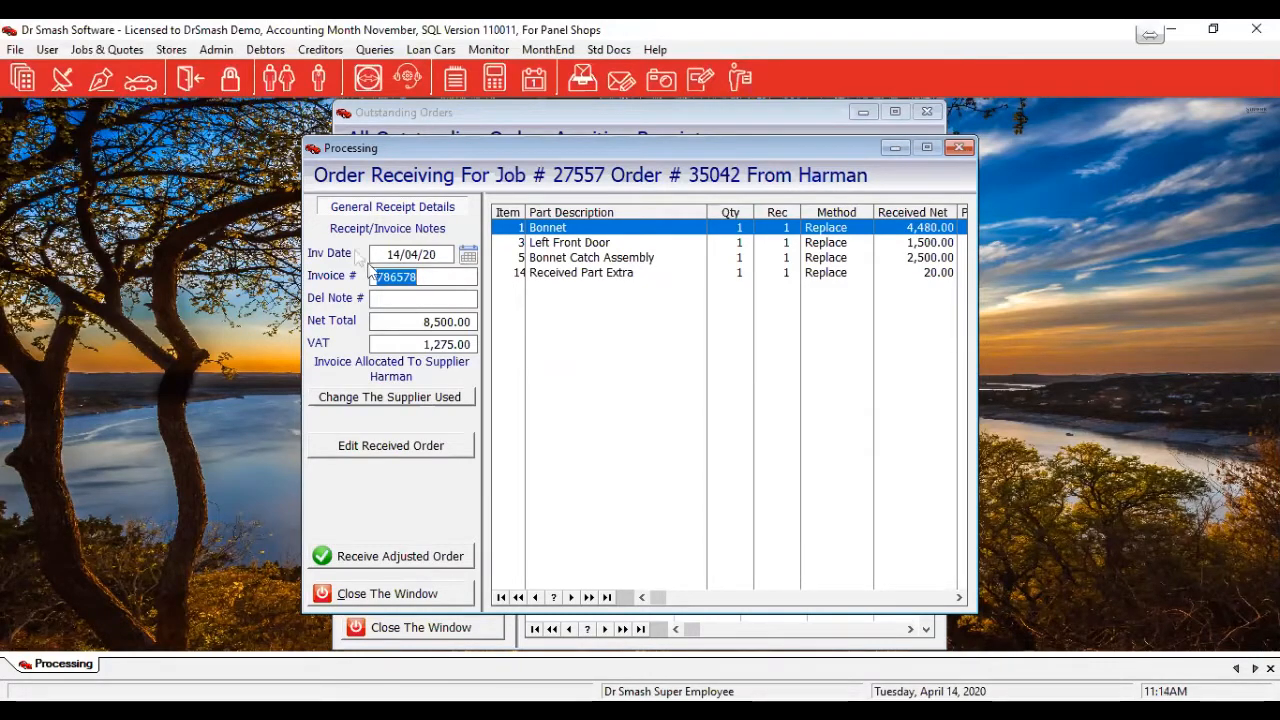
Step: Set the receipt's invoice date to 30/03/20 and receive the adjusted Harman order
drag(380, 254, 446, 240)
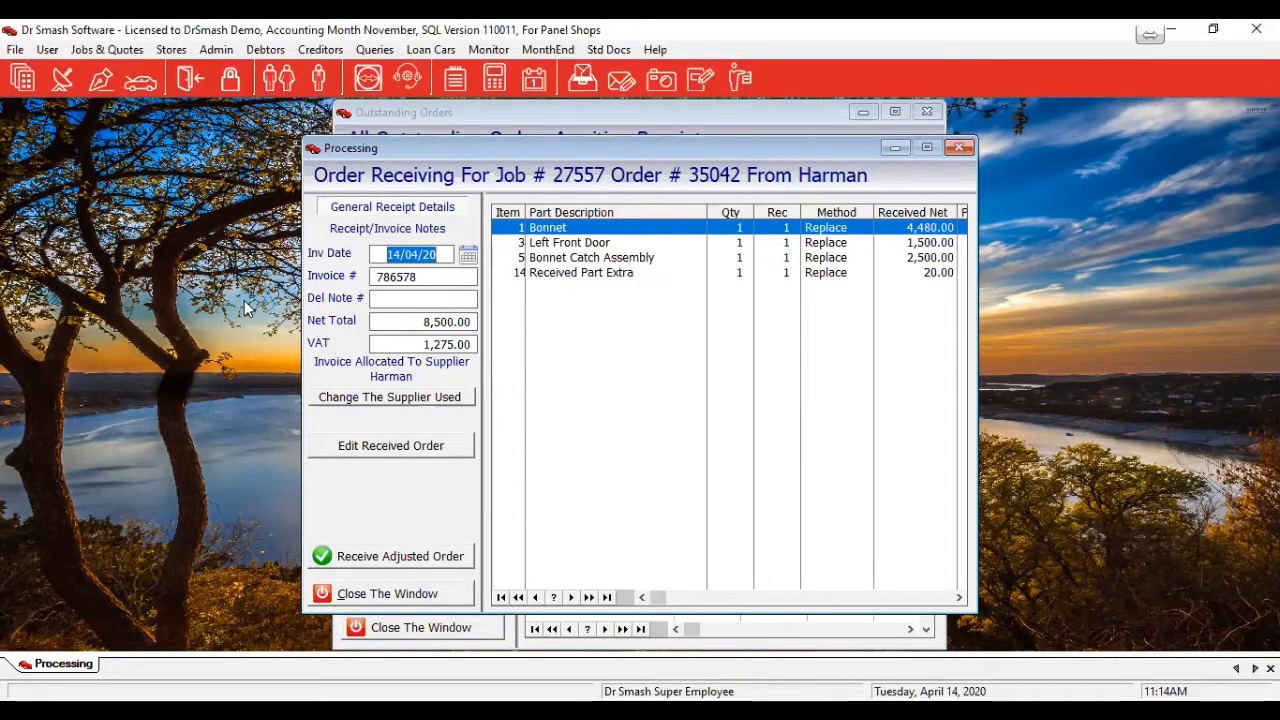
text(303)
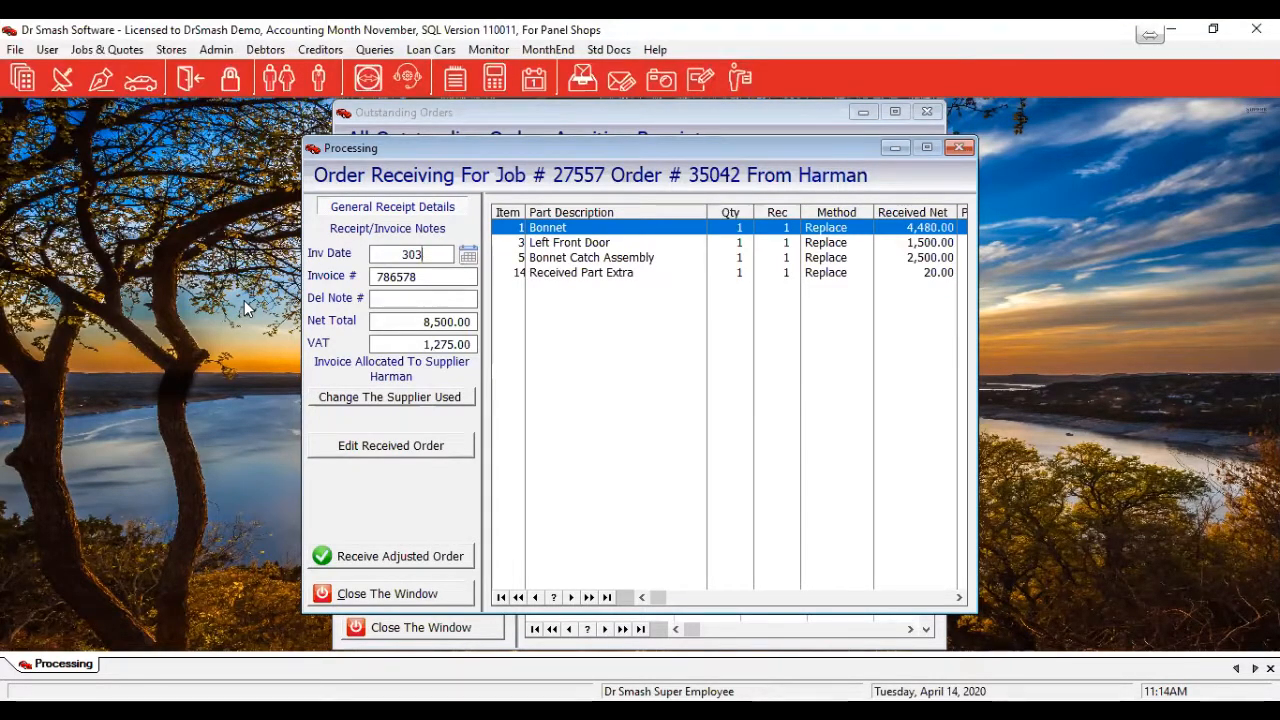
key(Tab)
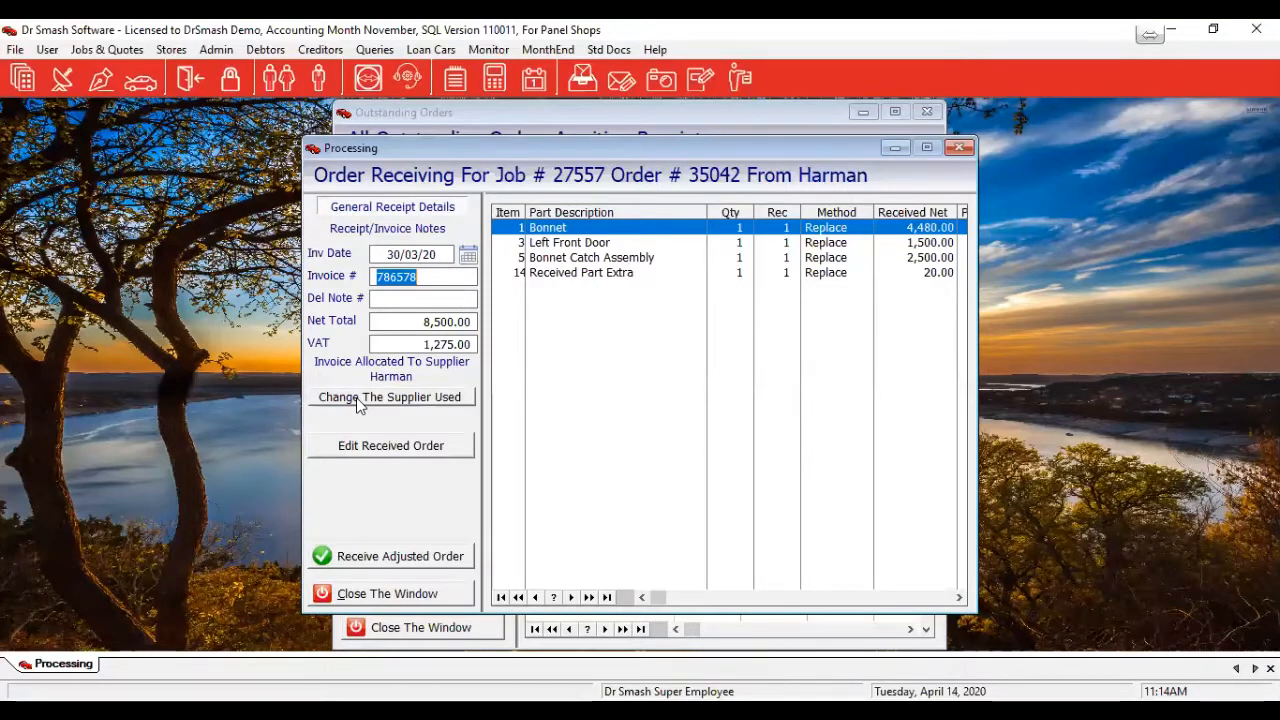
click(378, 560)
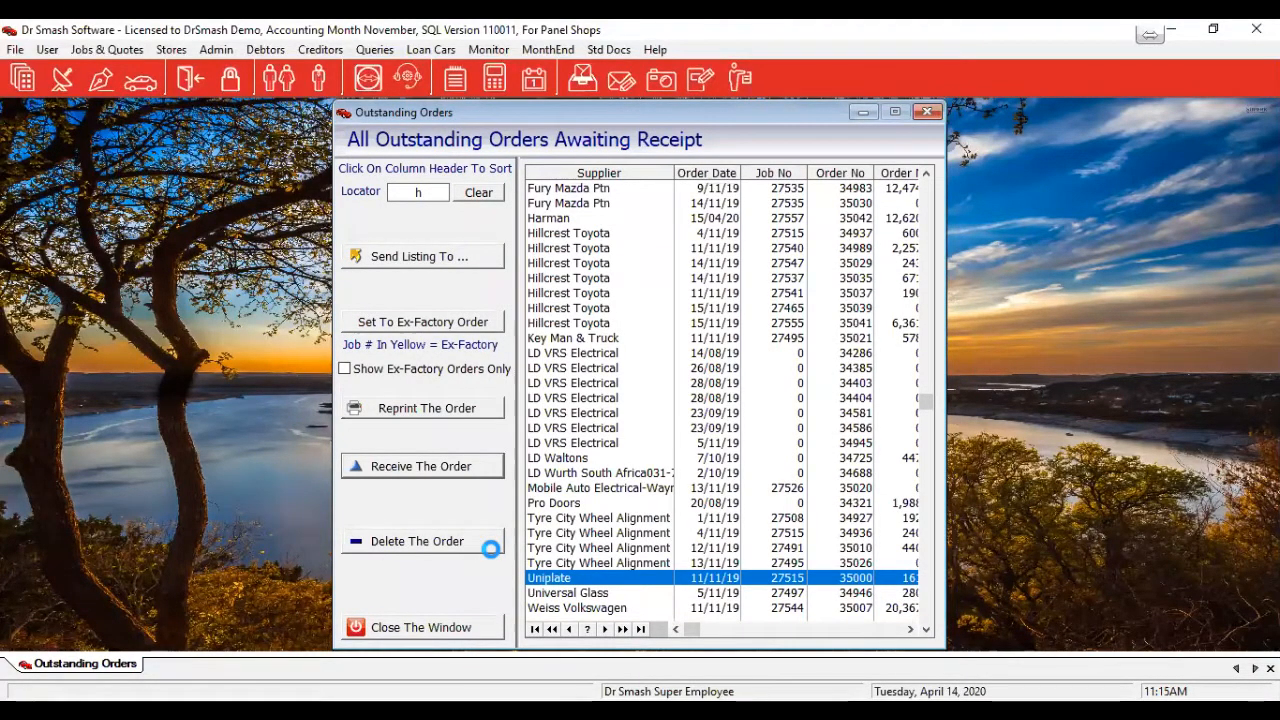
Step: Open the remaining Harman order dated 15/04/20 for receiving, check its items not received, and cancel without receiving anything
click(557, 219)
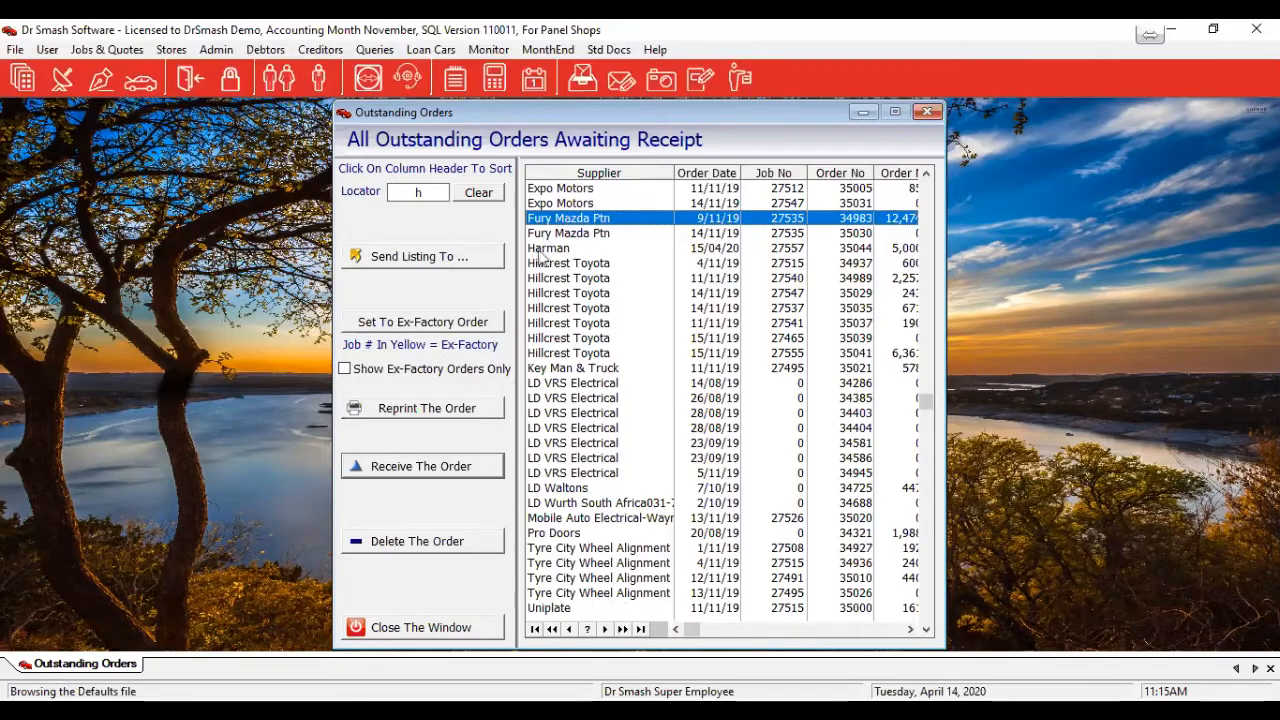
click(545, 250)
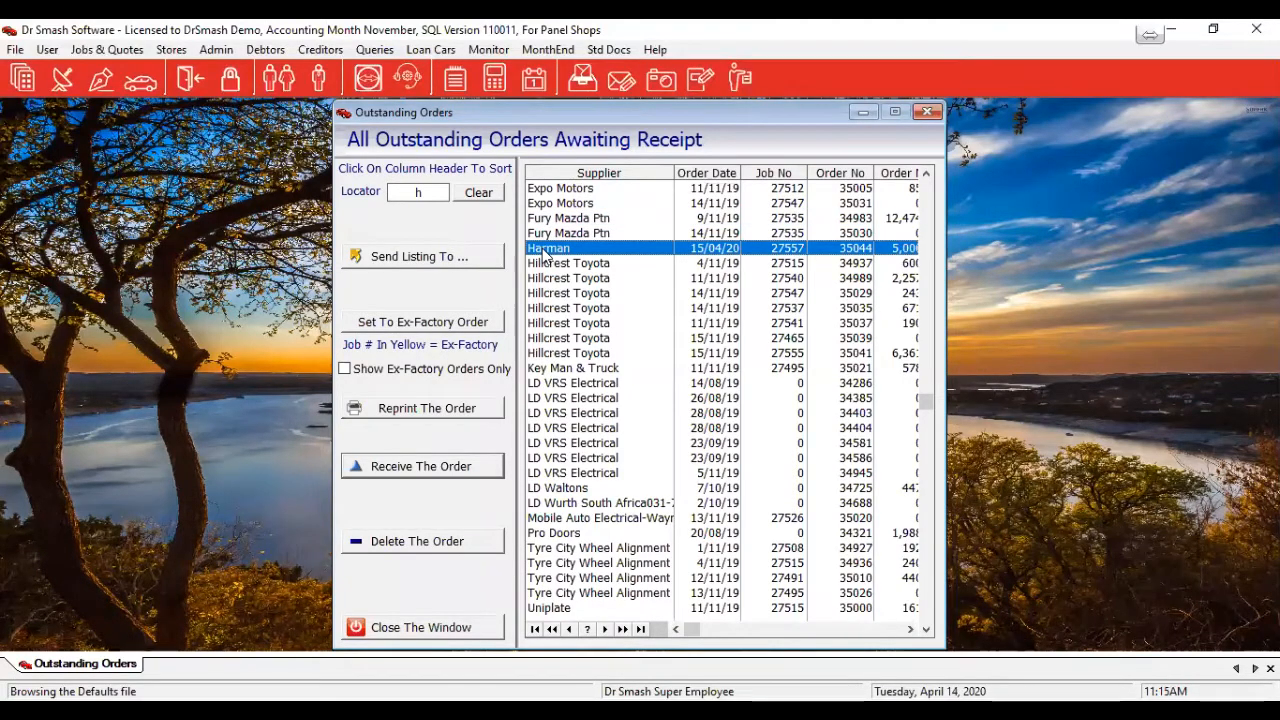
click(500, 470)
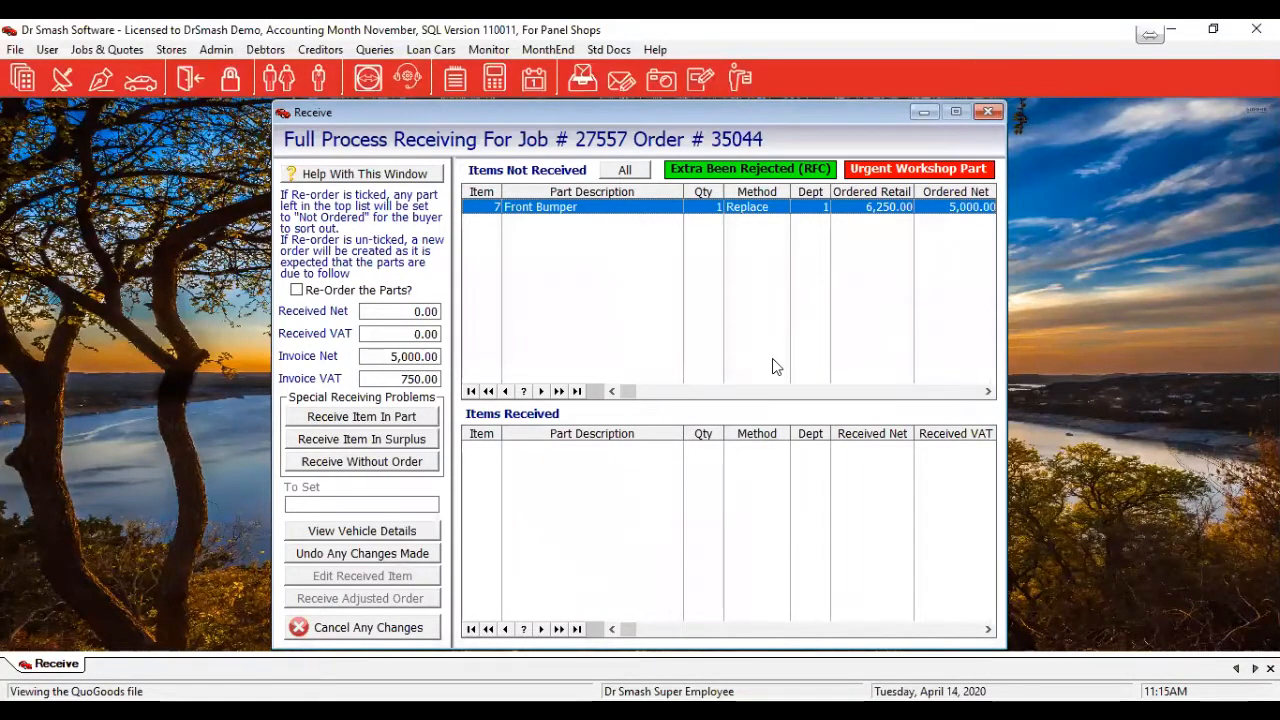
click(355, 632)
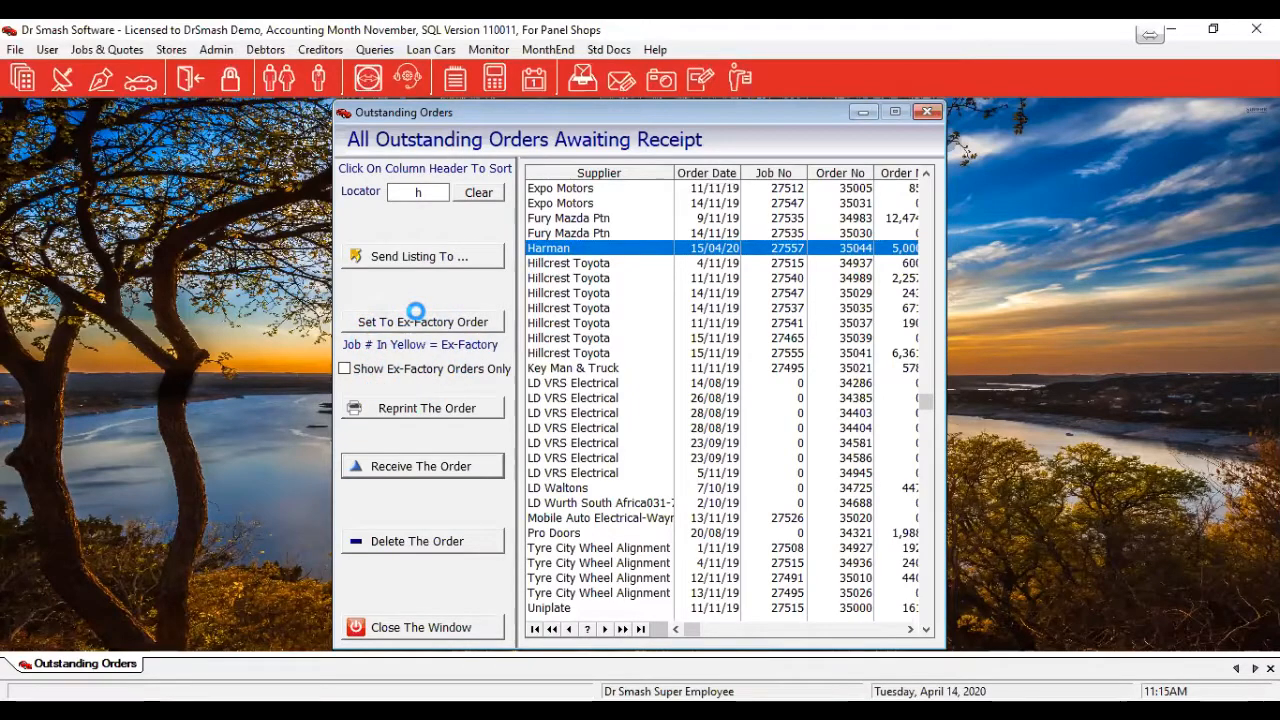
Step: Set the outstanding Harman order to be expected ex-factory on 22/04/20, save the status and close the orders listing
click(416, 312)
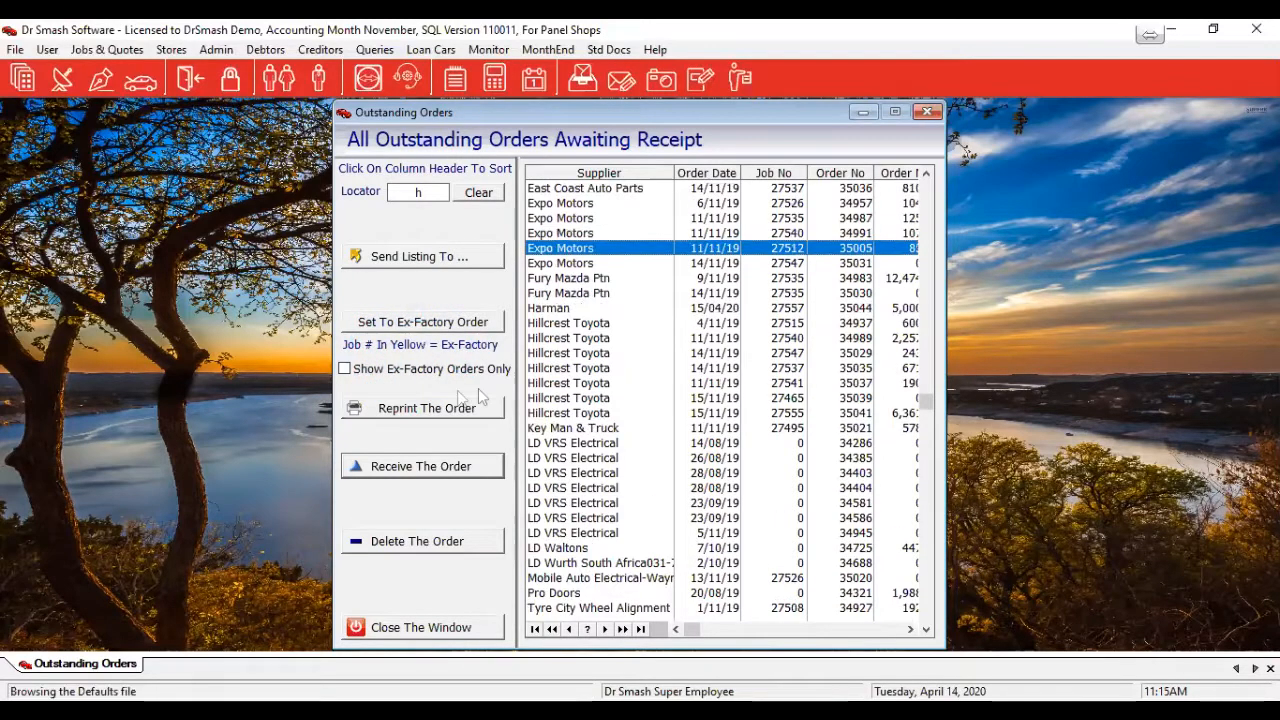
click(549, 310)
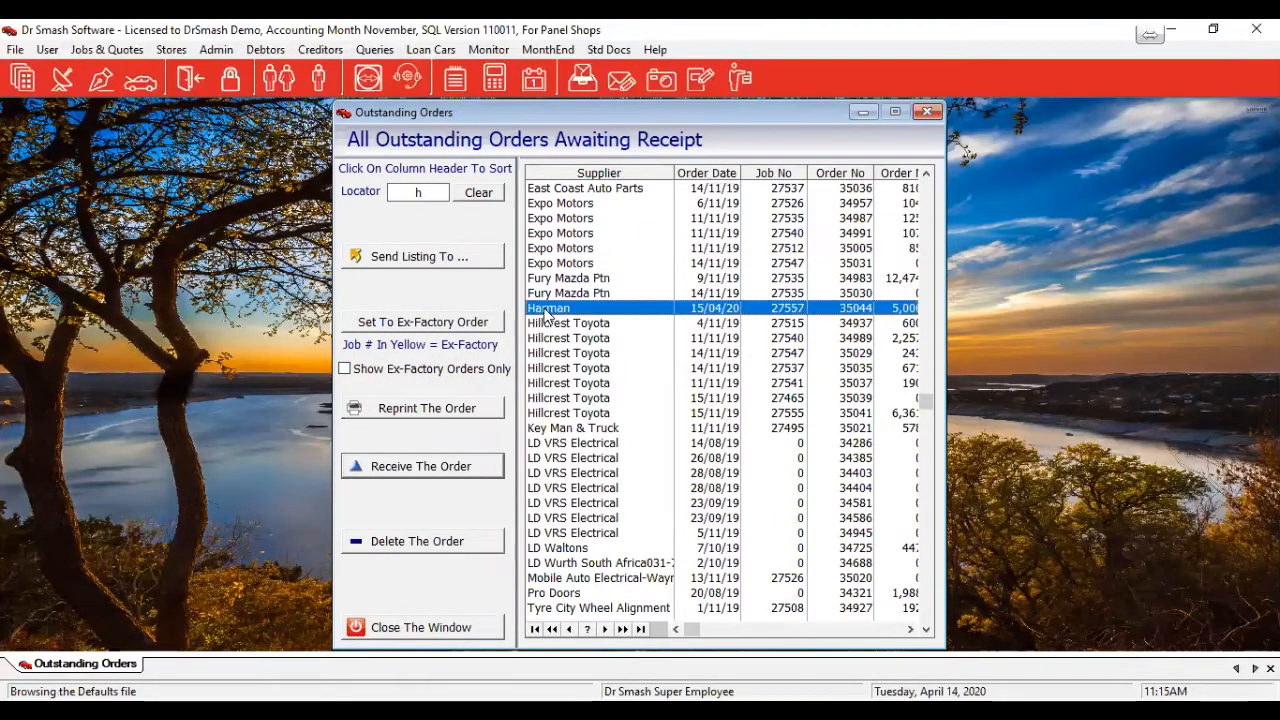
click(376, 328)
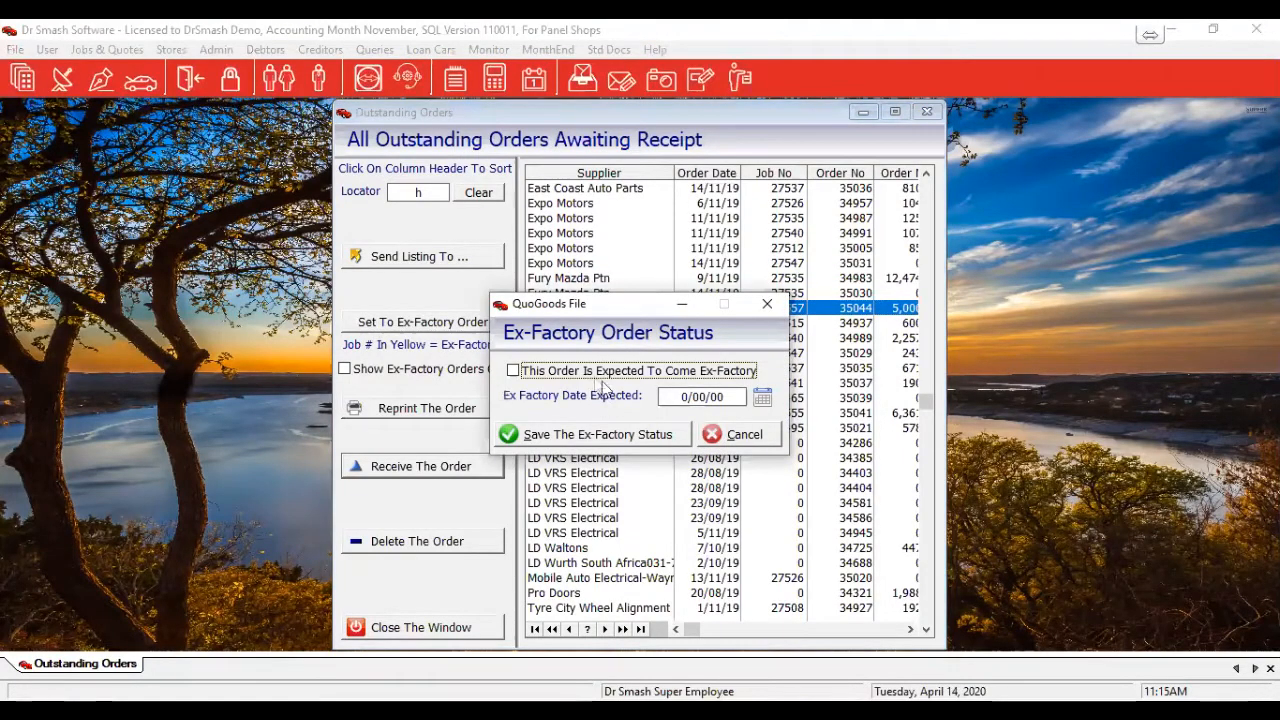
click(584, 372)
click(763, 400)
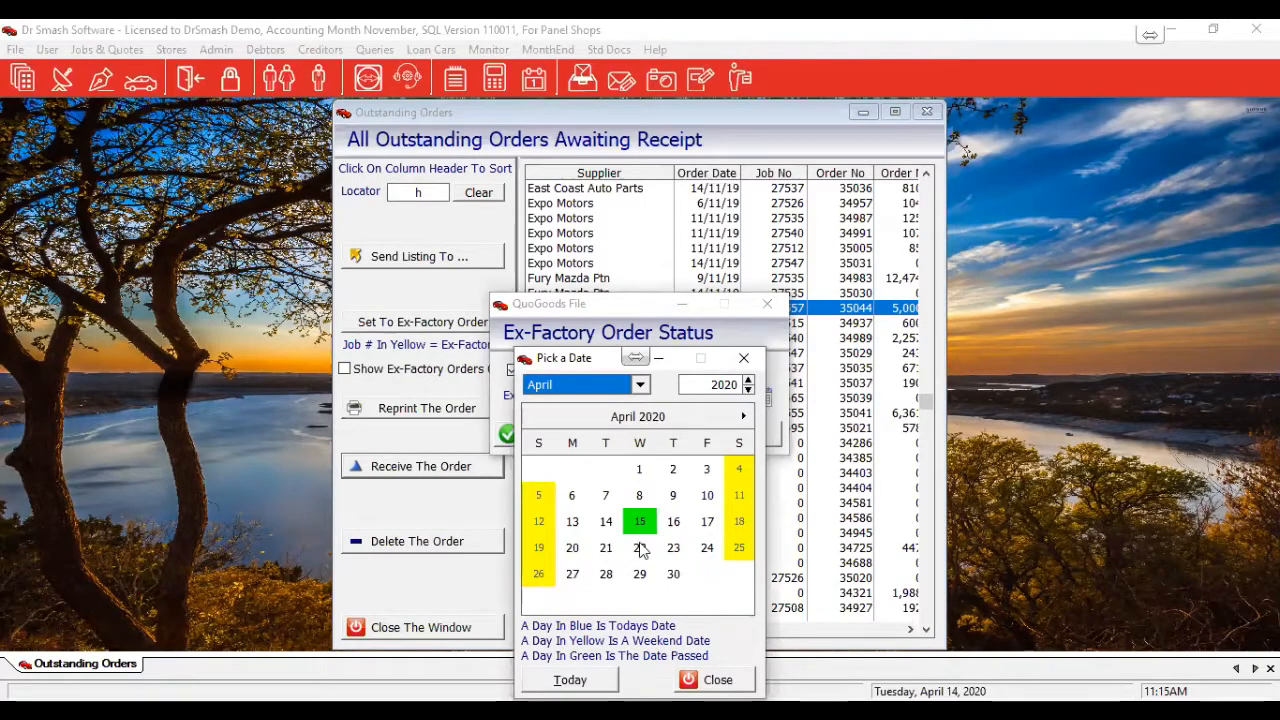
click(640, 548)
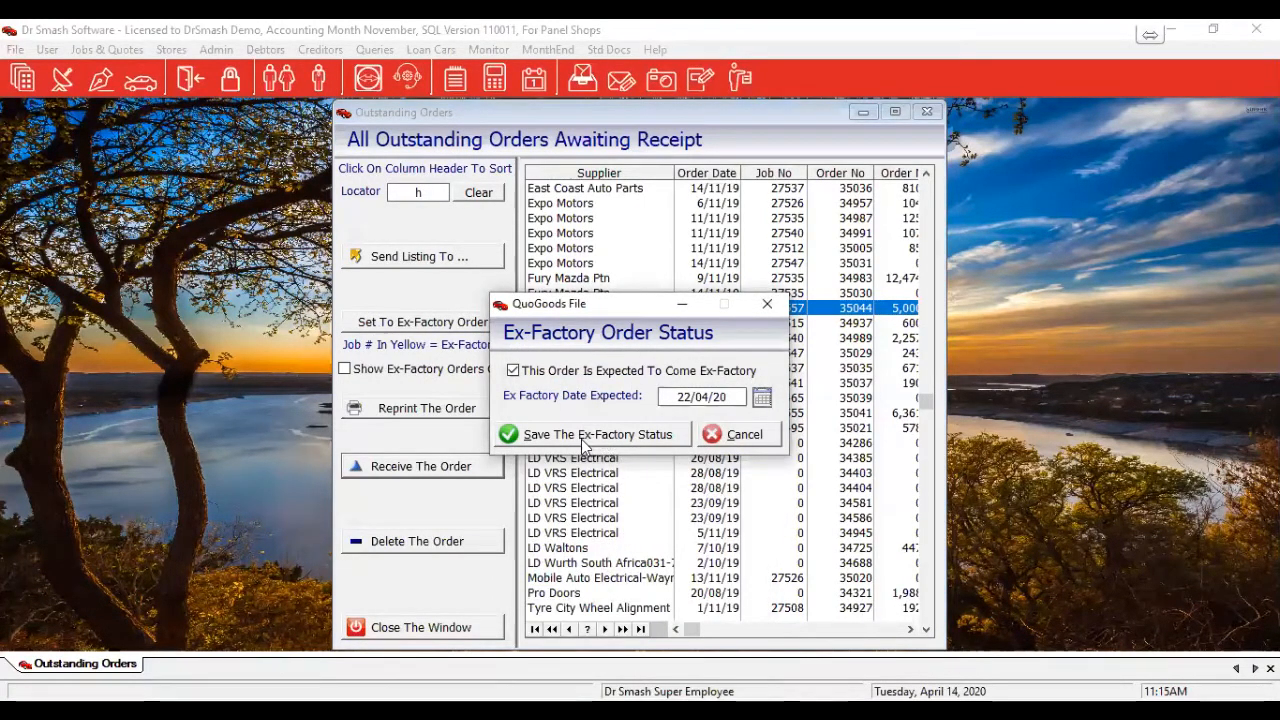
click(585, 447)
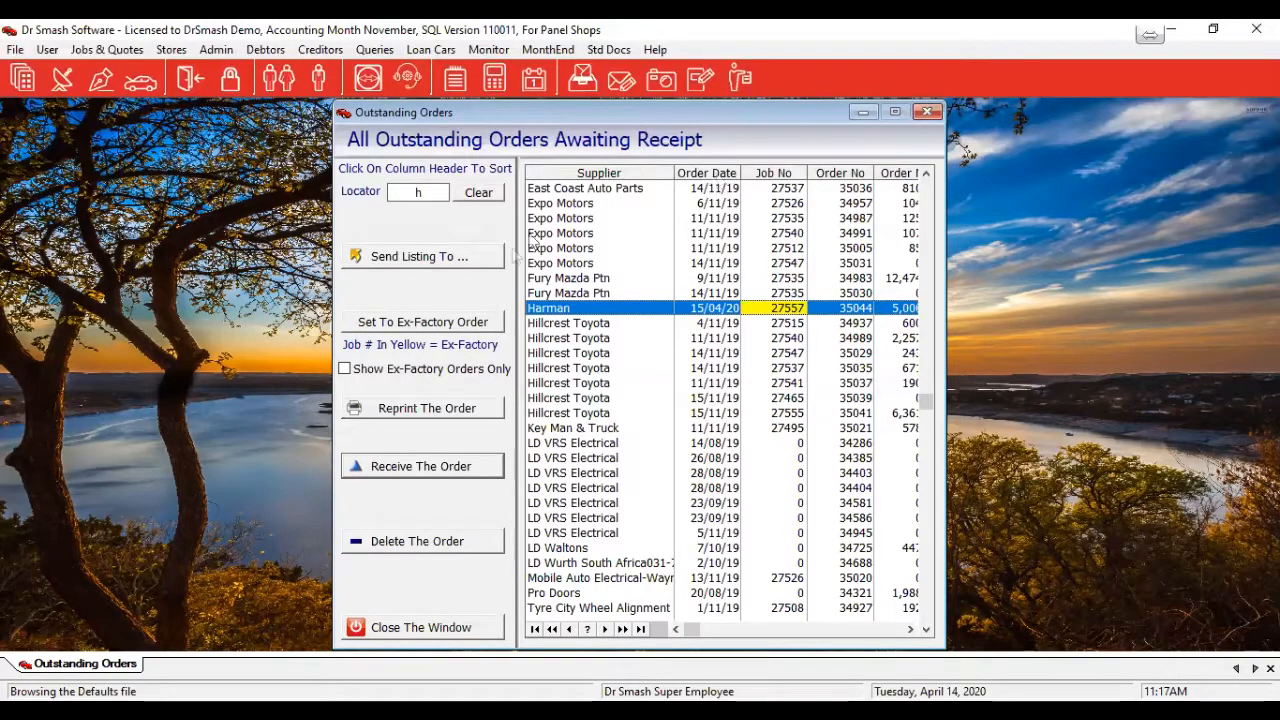
click(475, 634)
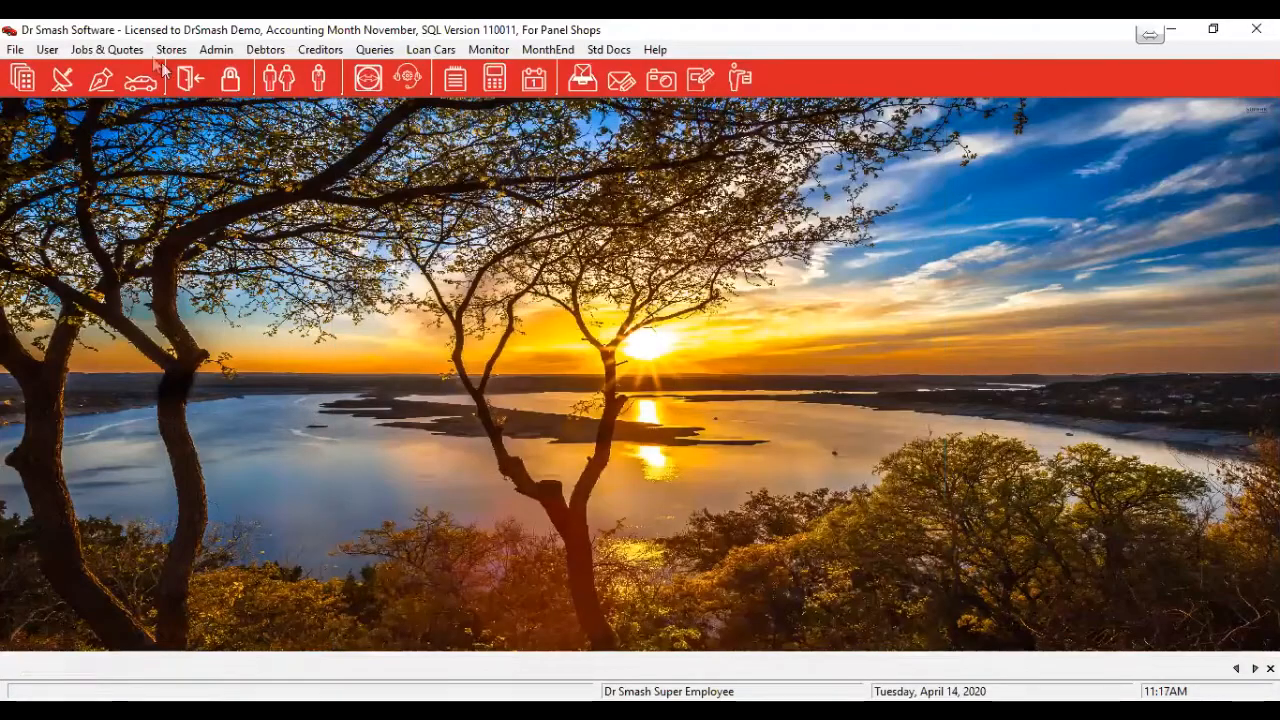
Step: Open the spares summary and purchasing list of the open job dated 15/04/20
click(100, 52)
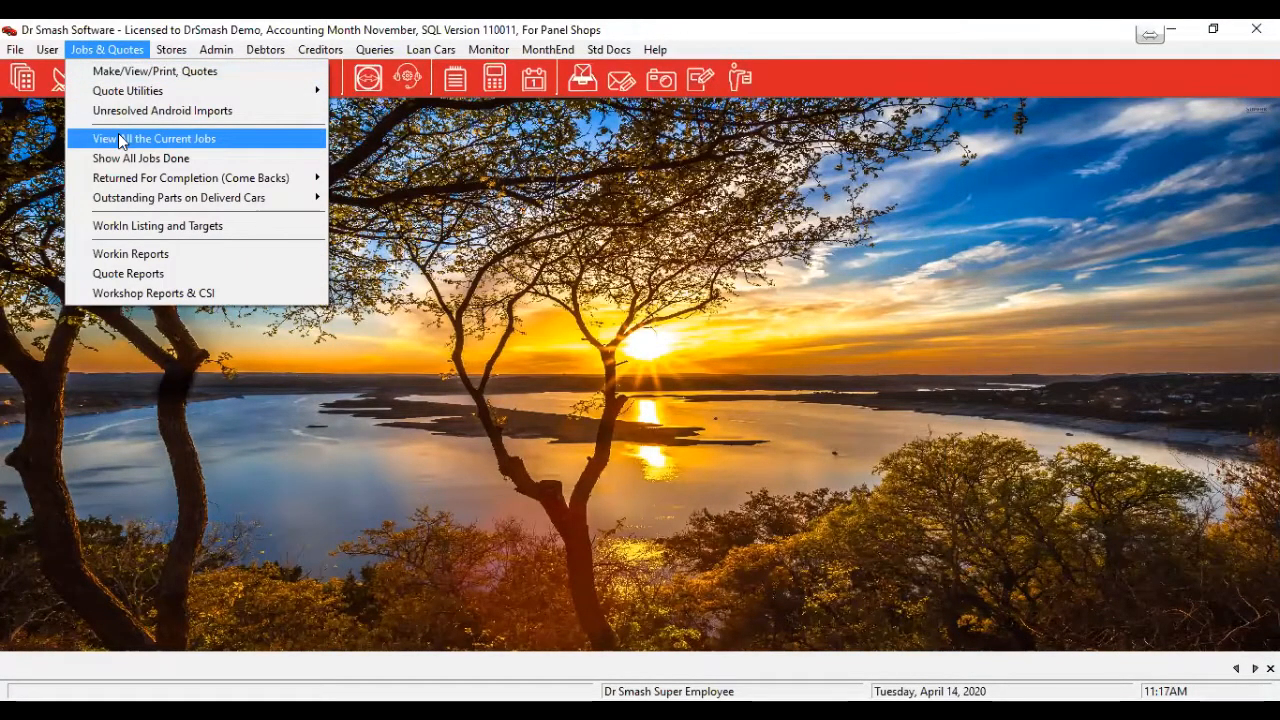
click(30, 146)
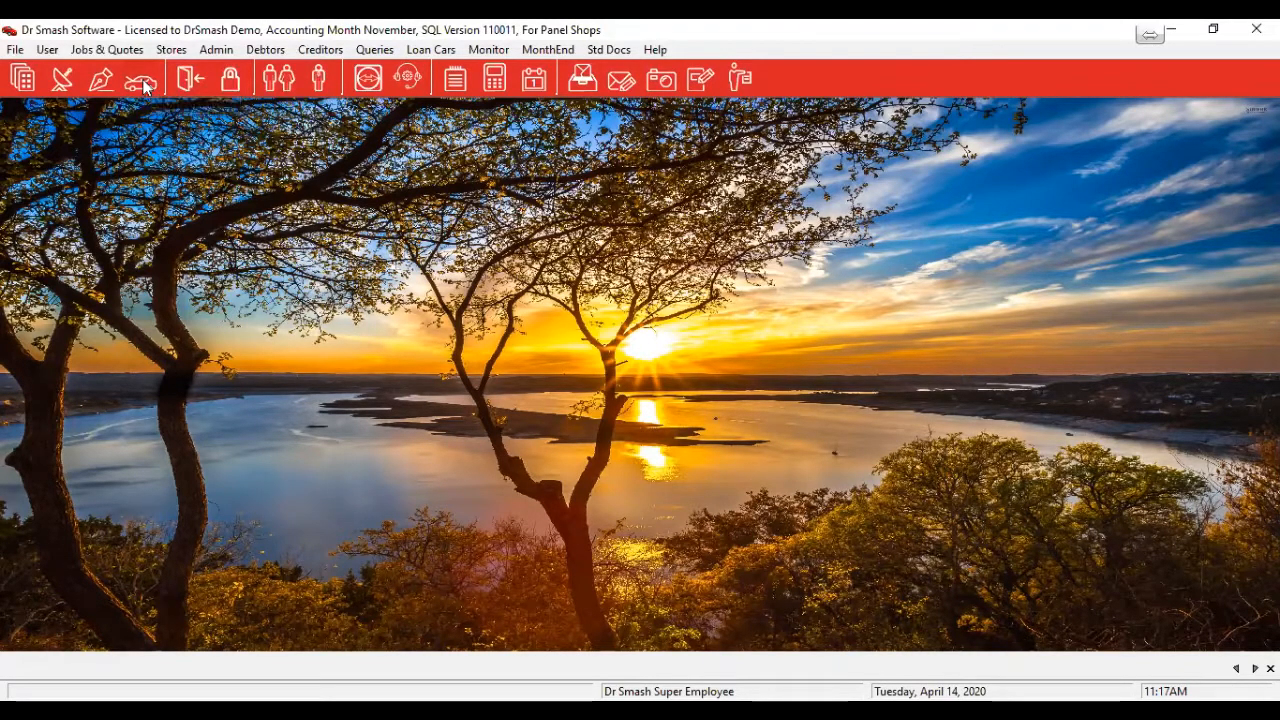
click(143, 86)
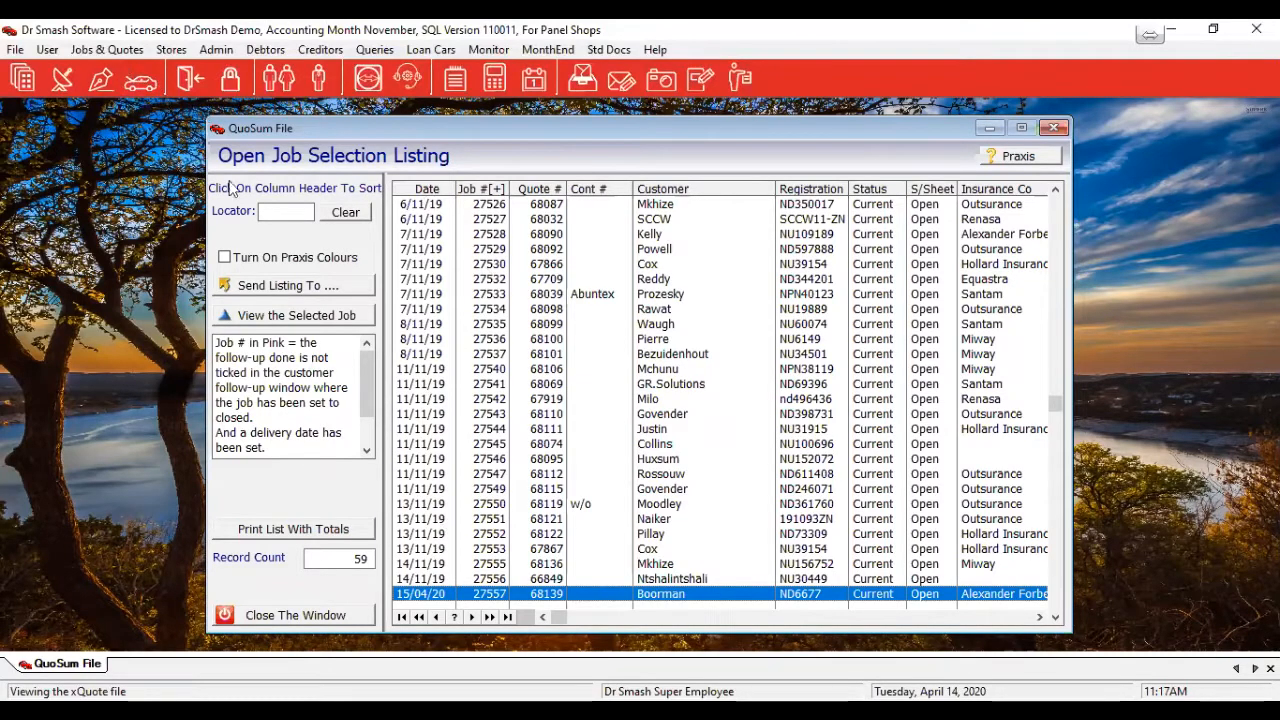
double_click(599, 594)
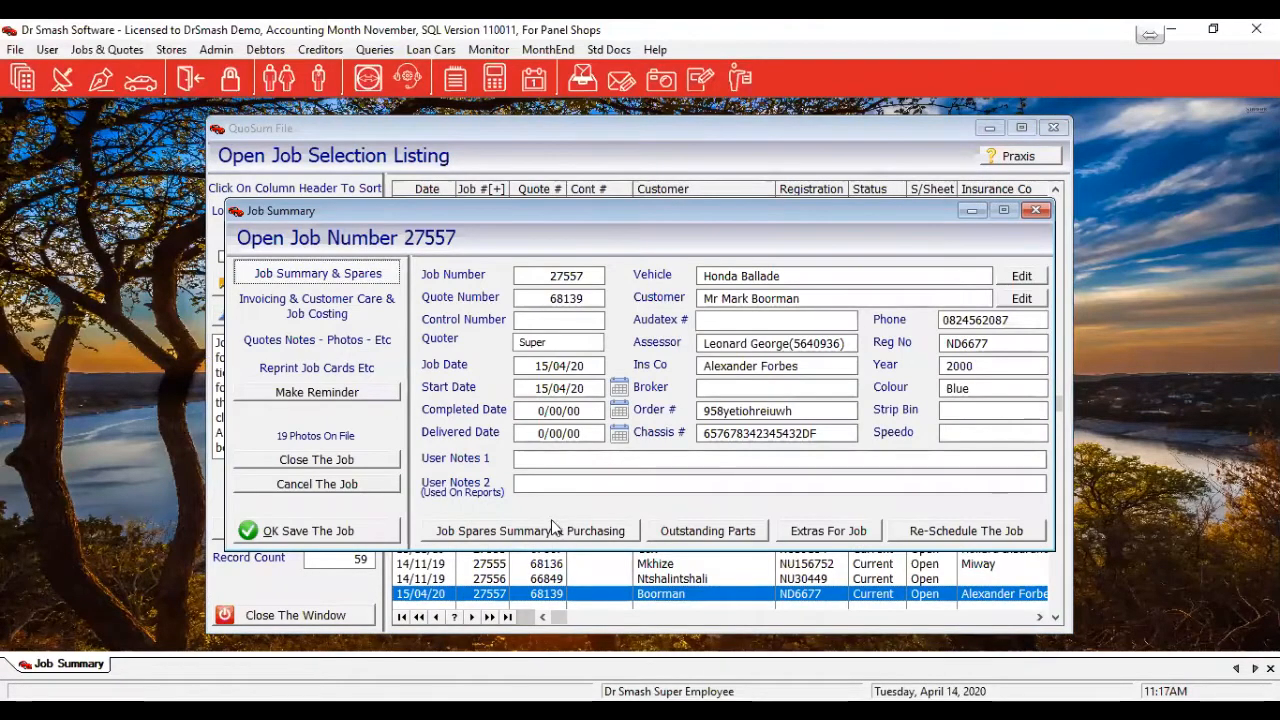
click(547, 533)
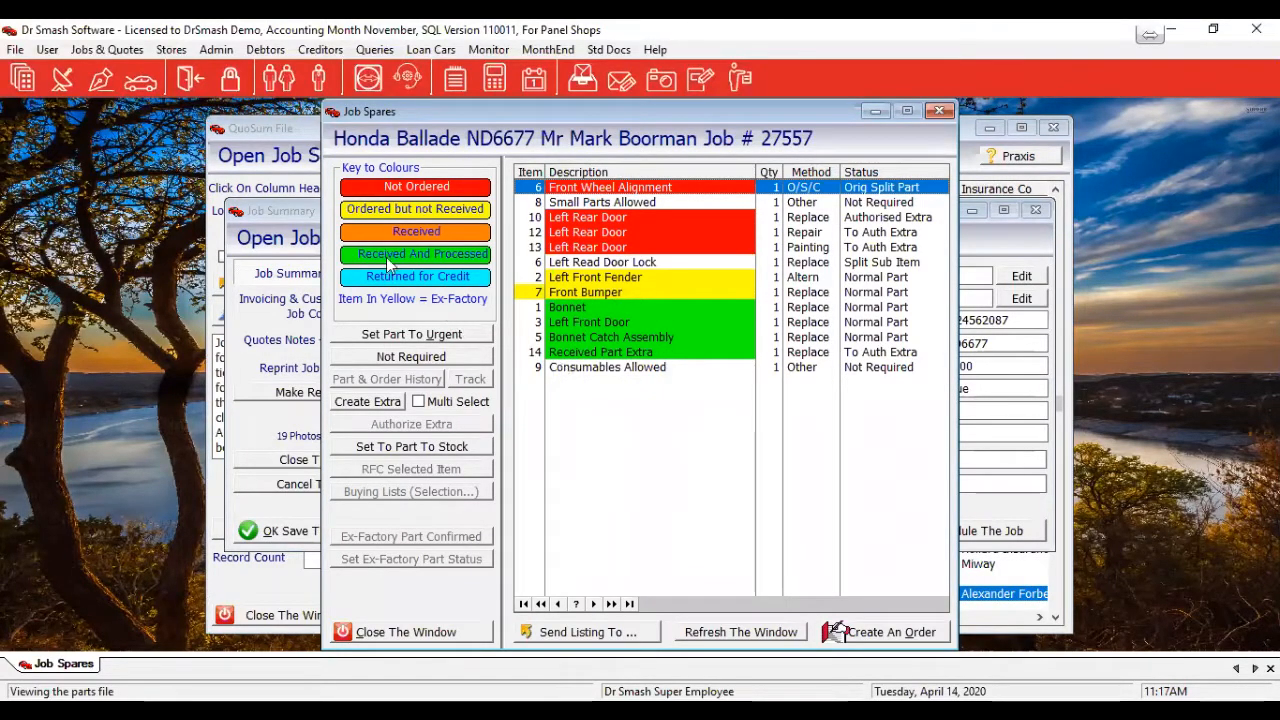
Step: Start a return for credit on the Received Part Extra item from the job spares, cancel it and close the job windows
click(576, 355)
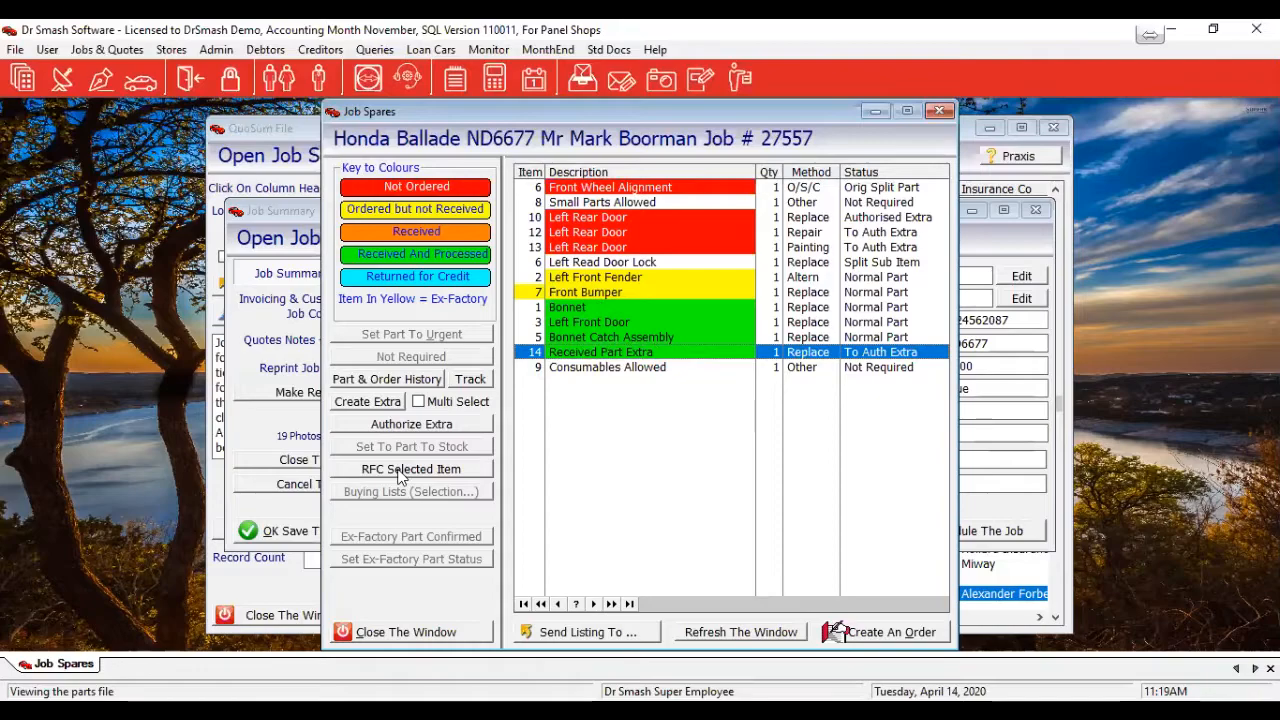
click(388, 637)
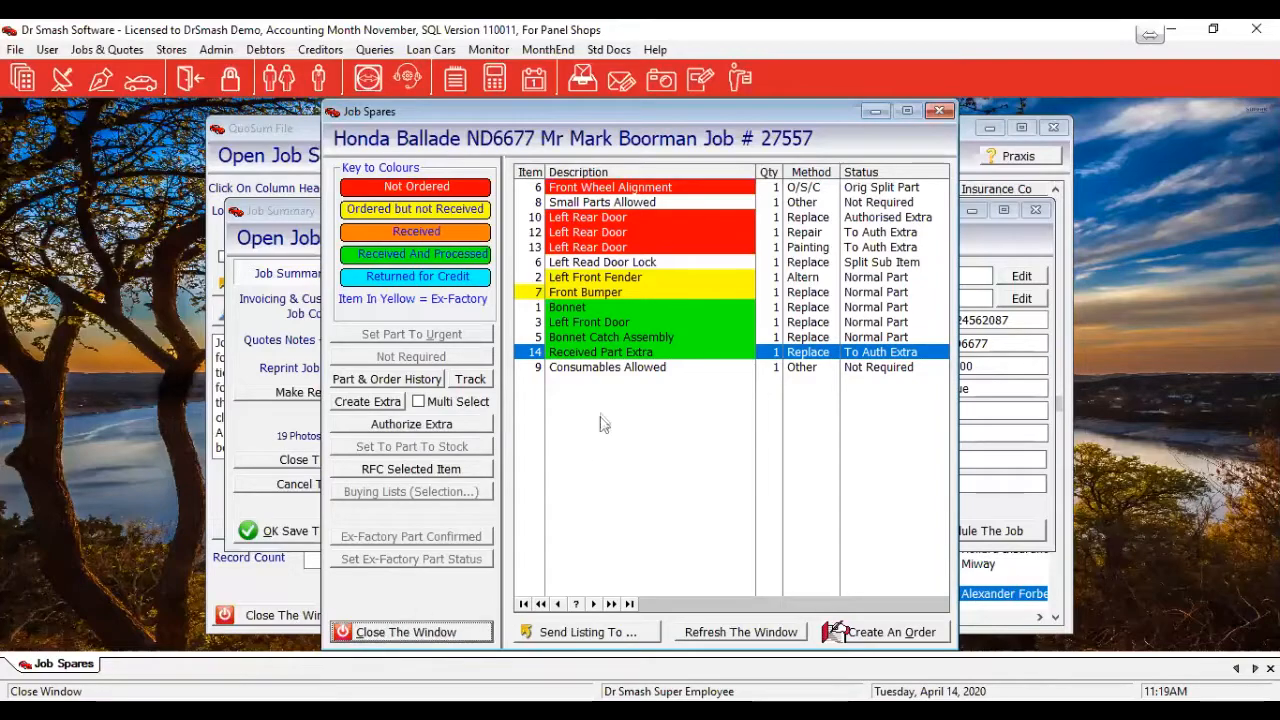
click(417, 469)
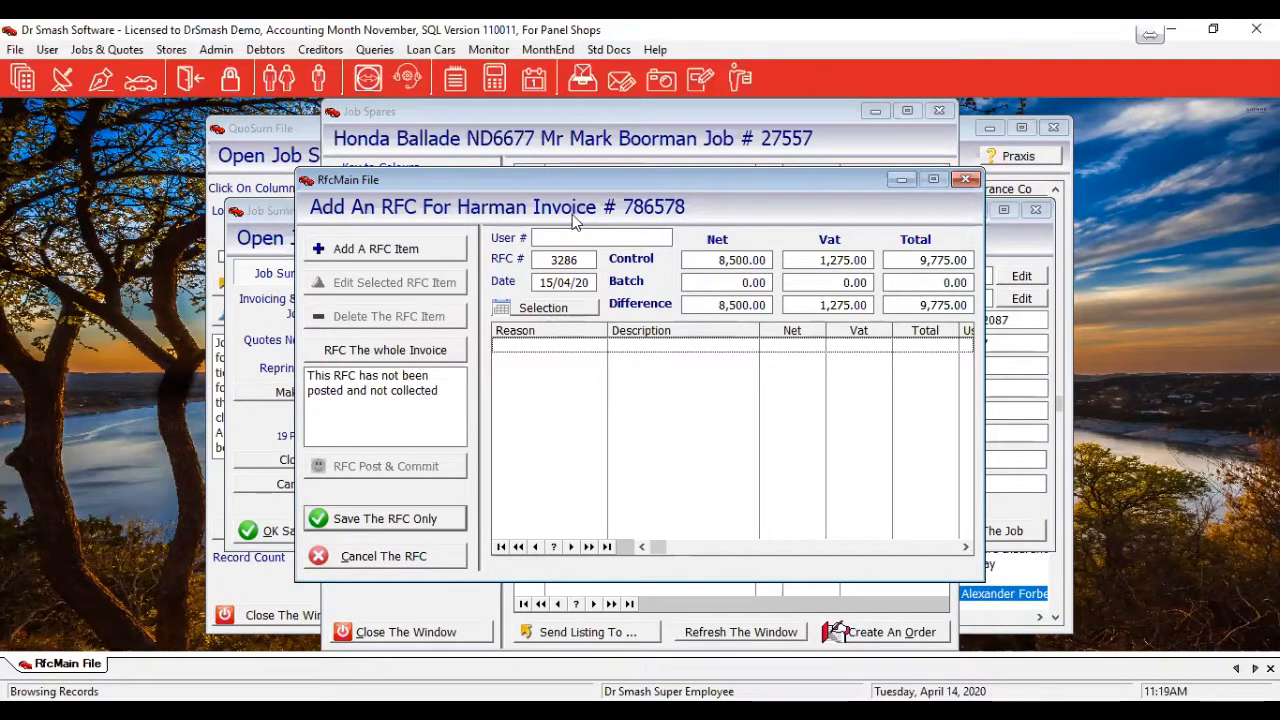
click(459, 560)
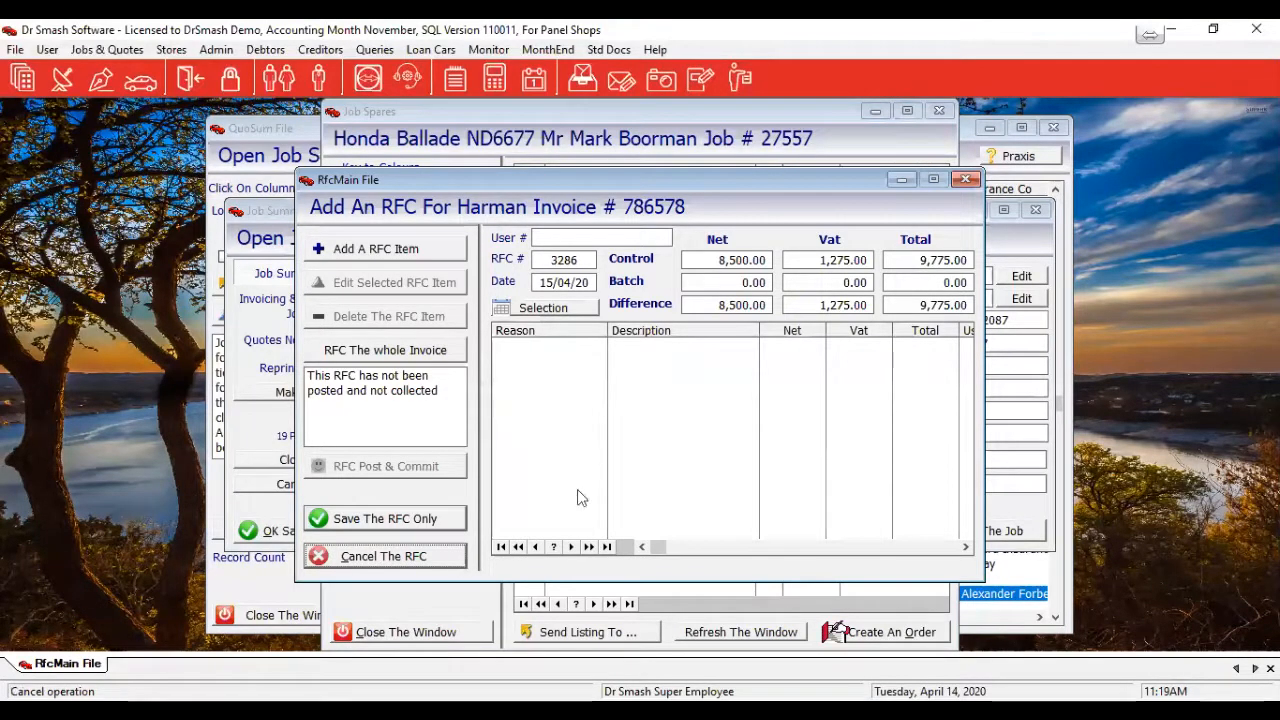
click(596, 430)
click(466, 636)
click(342, 533)
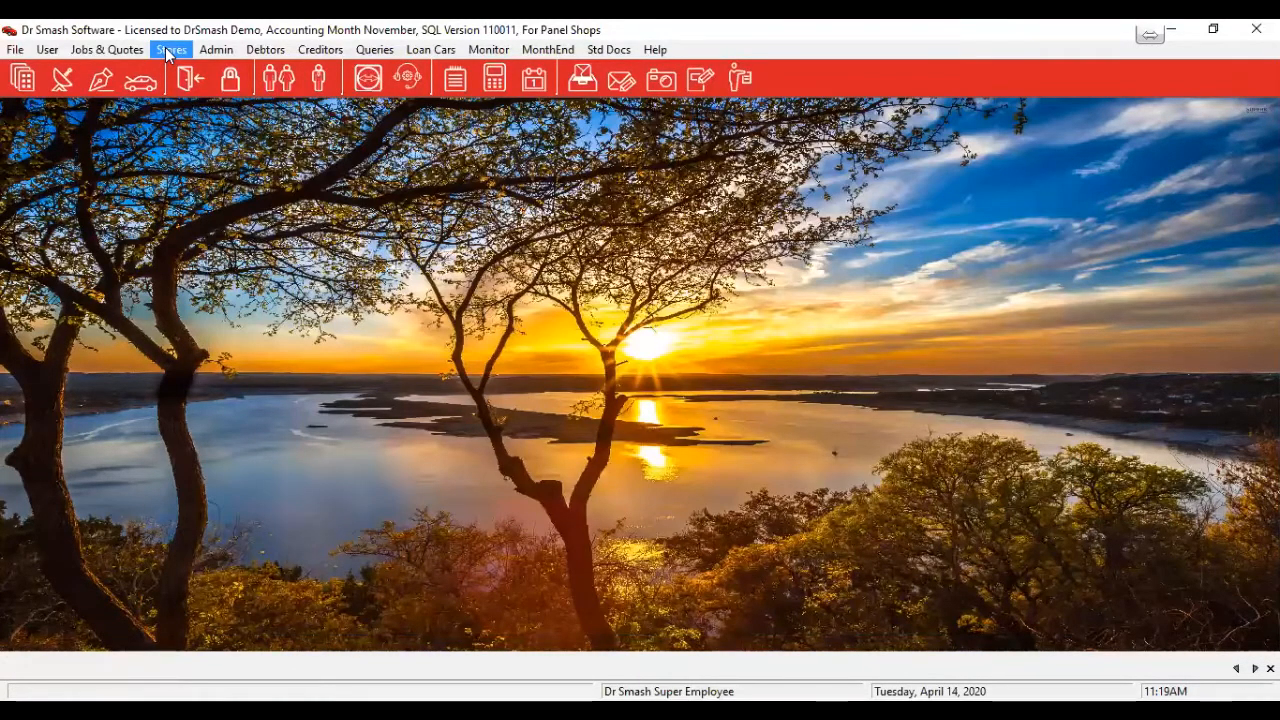
Step: Open the Return For Credit list and create a new RFC against the received Harman invoice
click(167, 52)
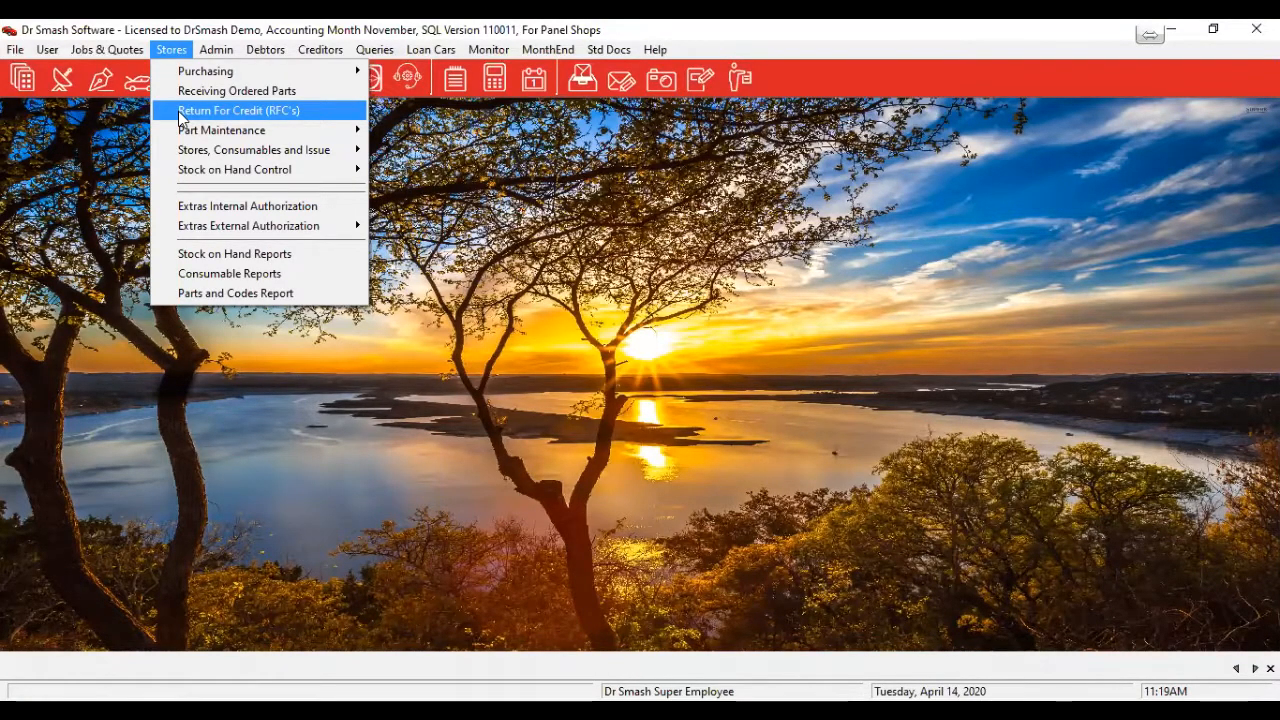
click(181, 112)
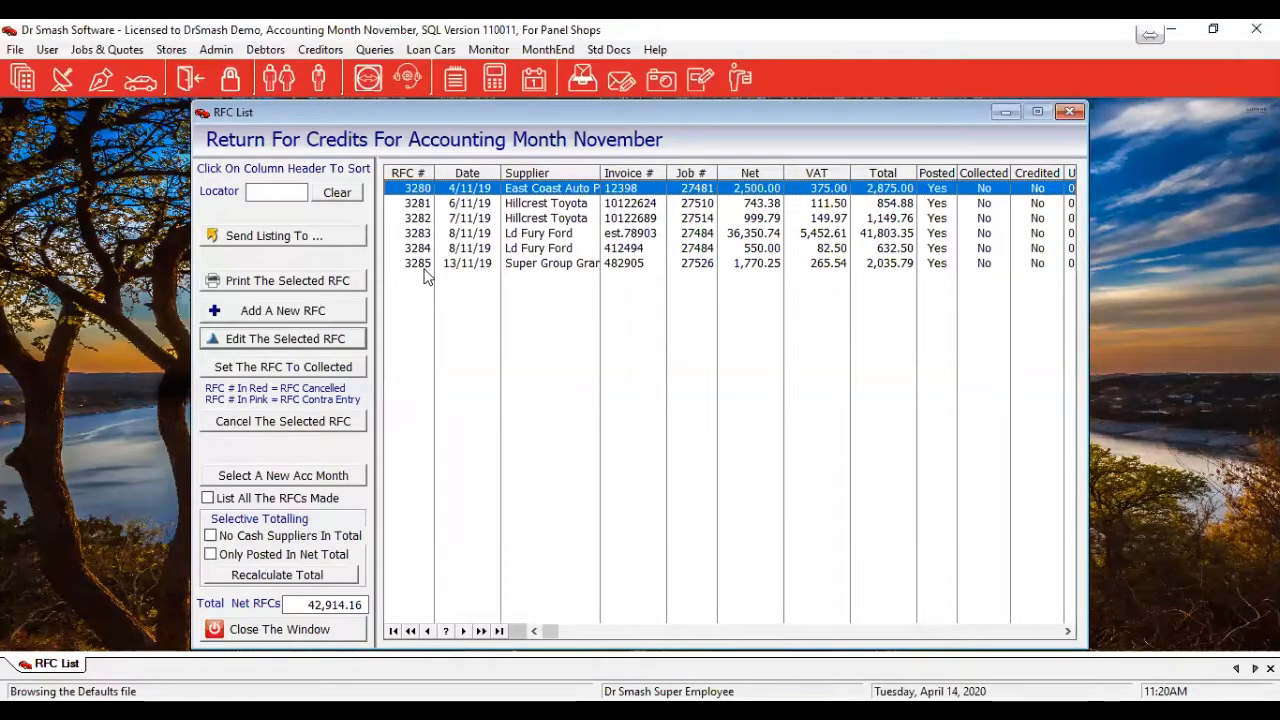
click(293, 312)
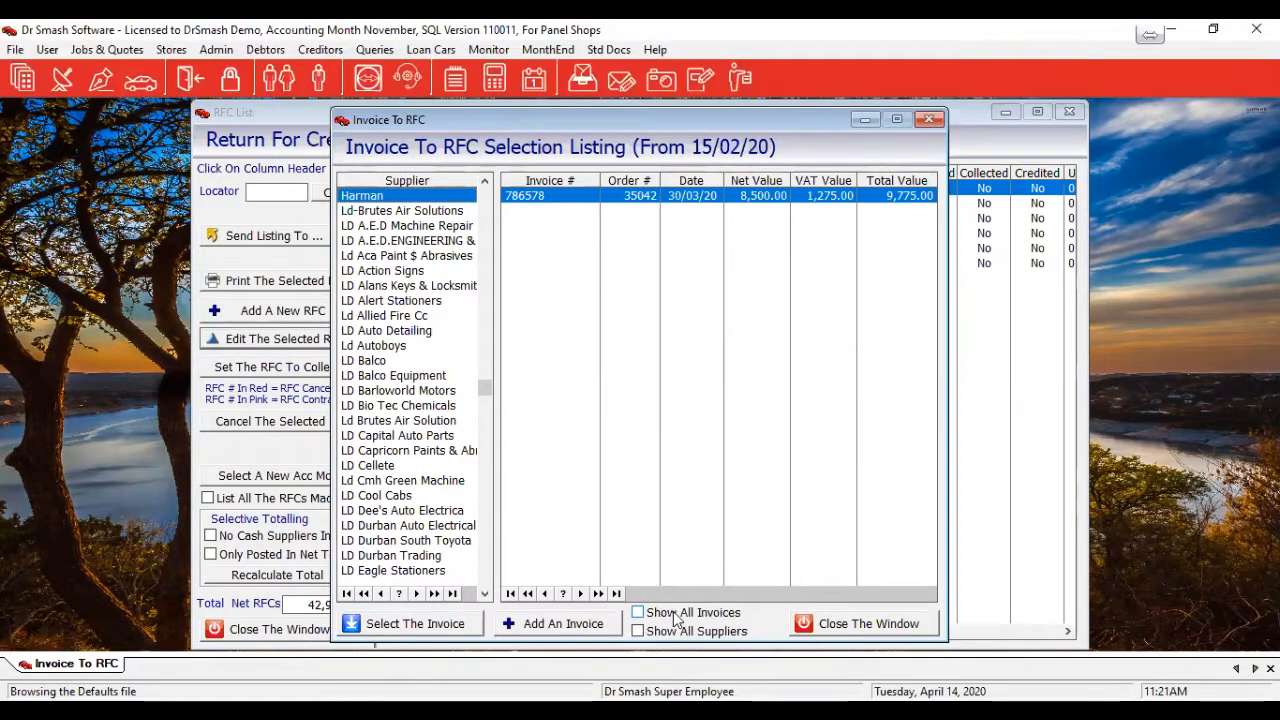
click(390, 624)
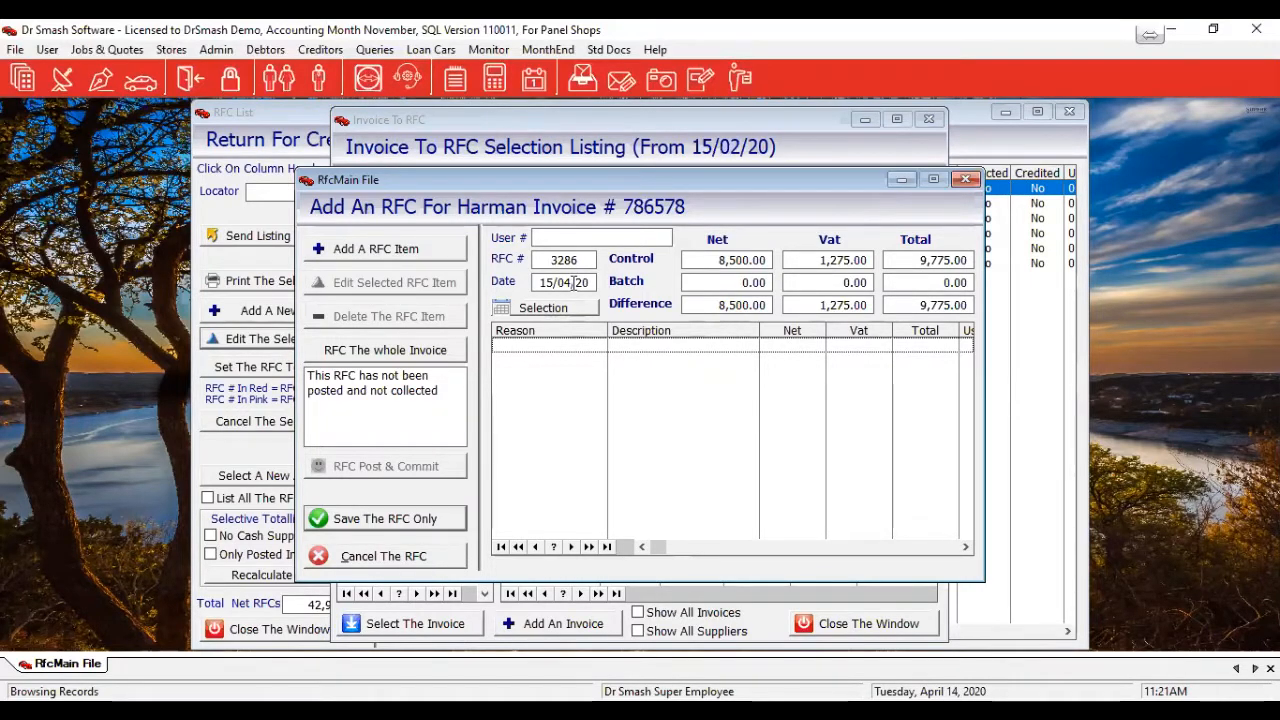
Step: Add the Received Part Extra invoice line to the RFC with the reason Incorrectly Supplied and save the line
click(372, 250)
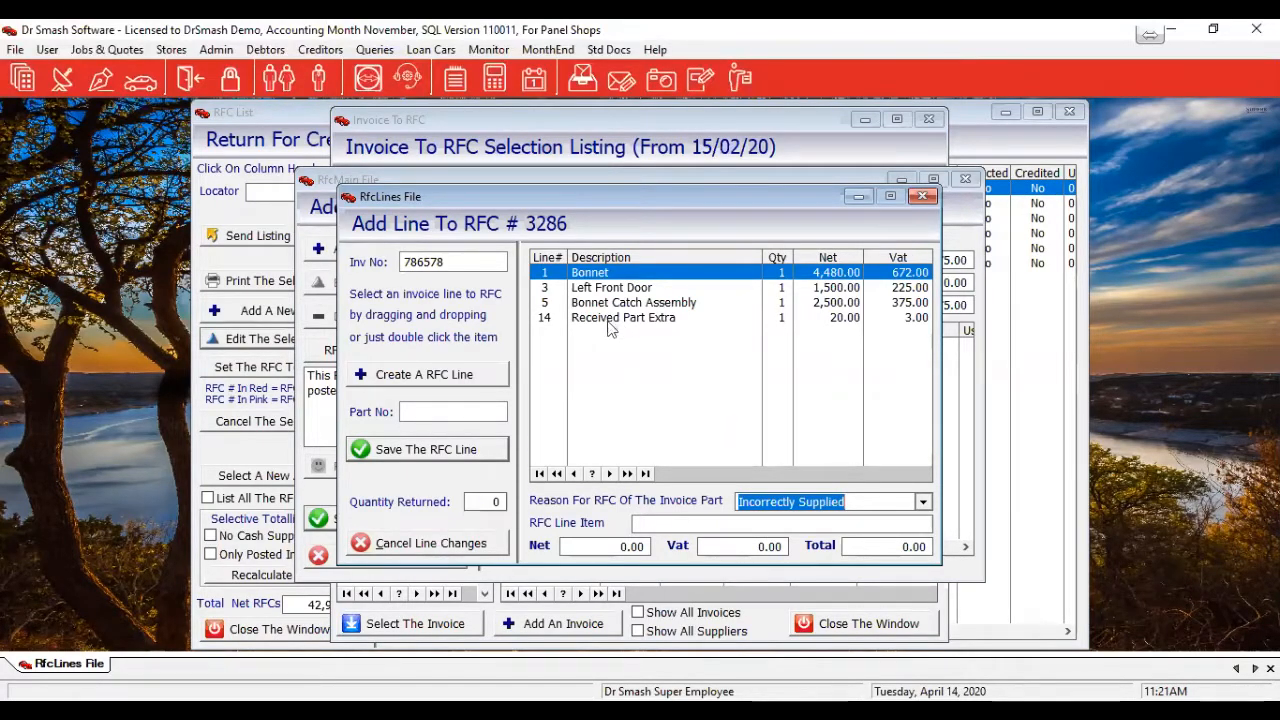
drag(609, 320, 688, 528)
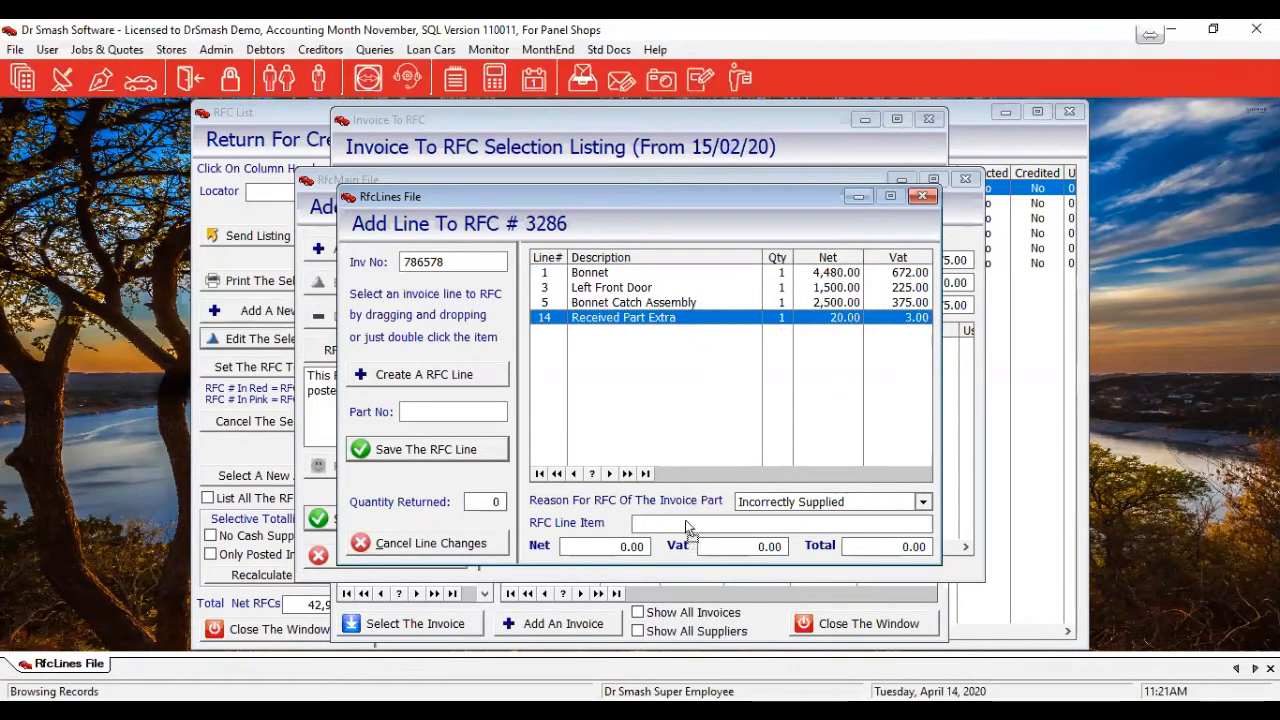
click(923, 503)
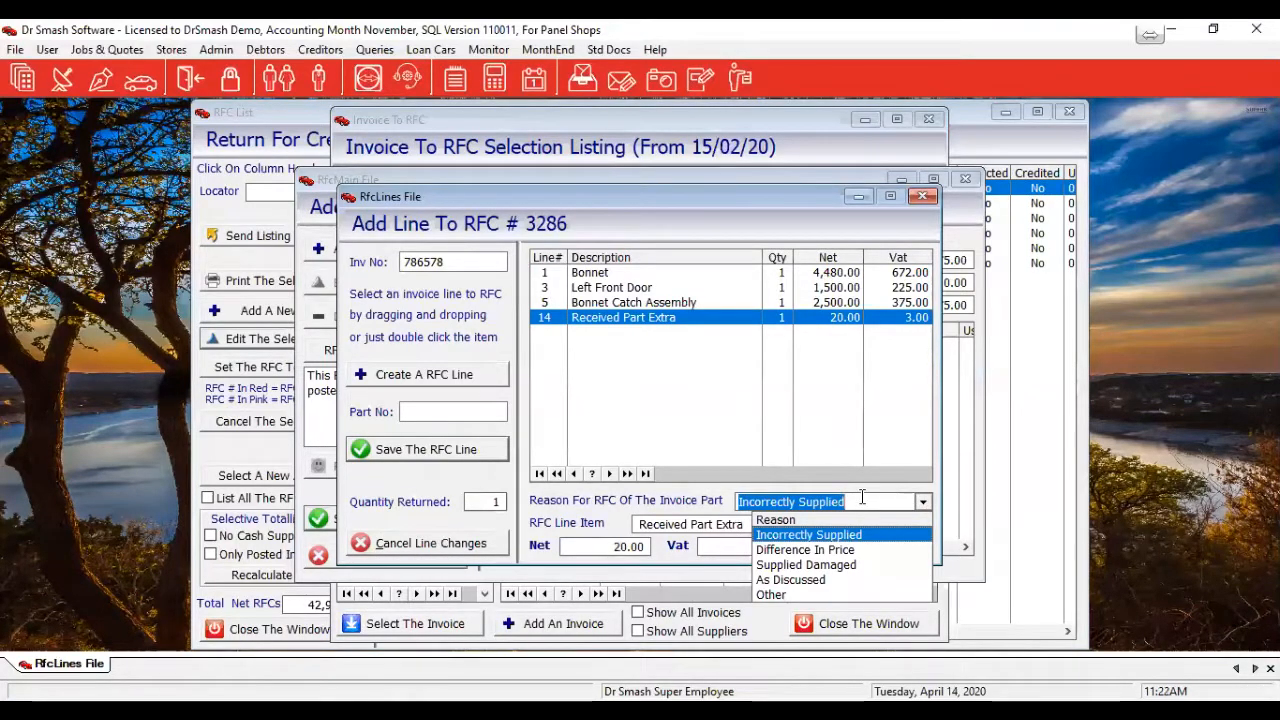
click(796, 498)
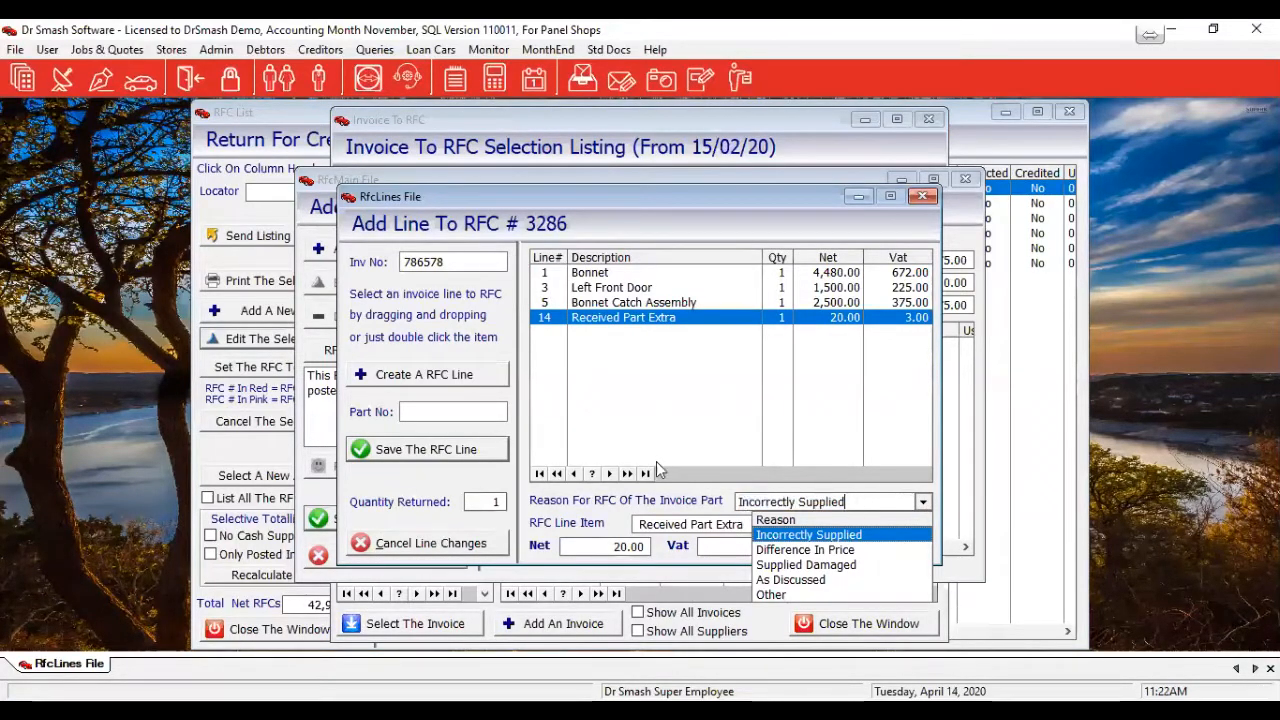
click(604, 410)
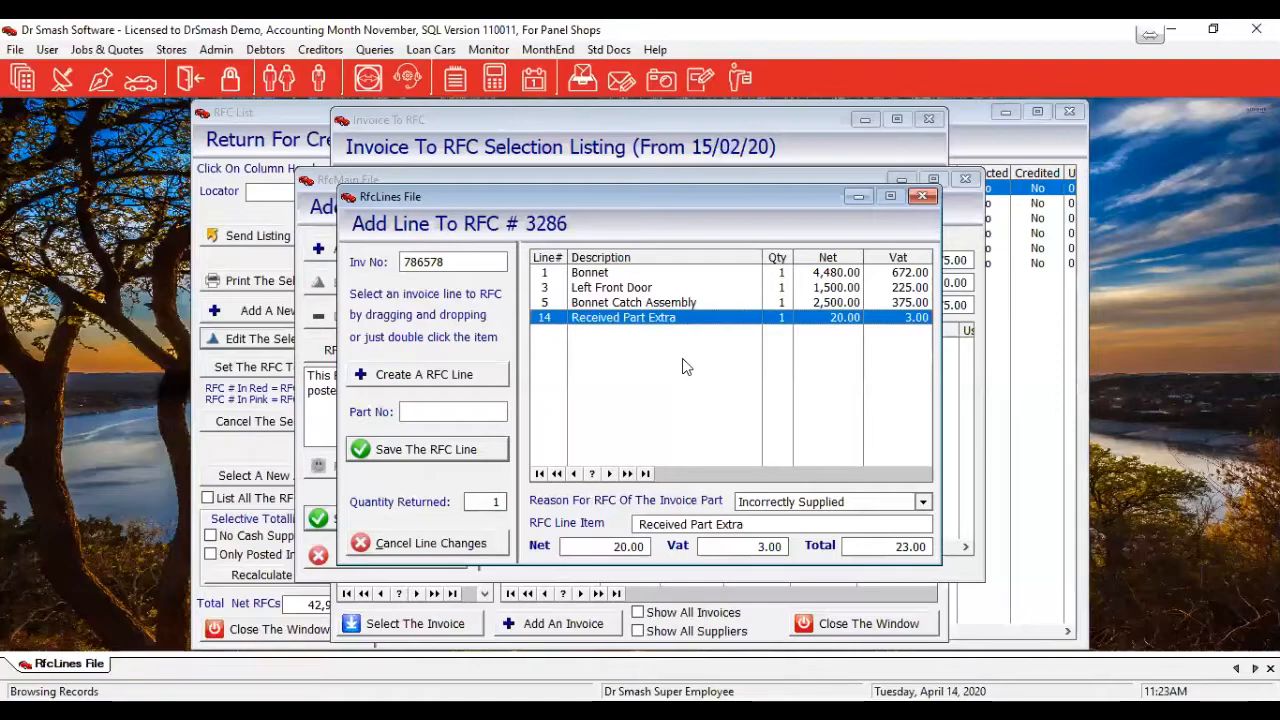
click(406, 411)
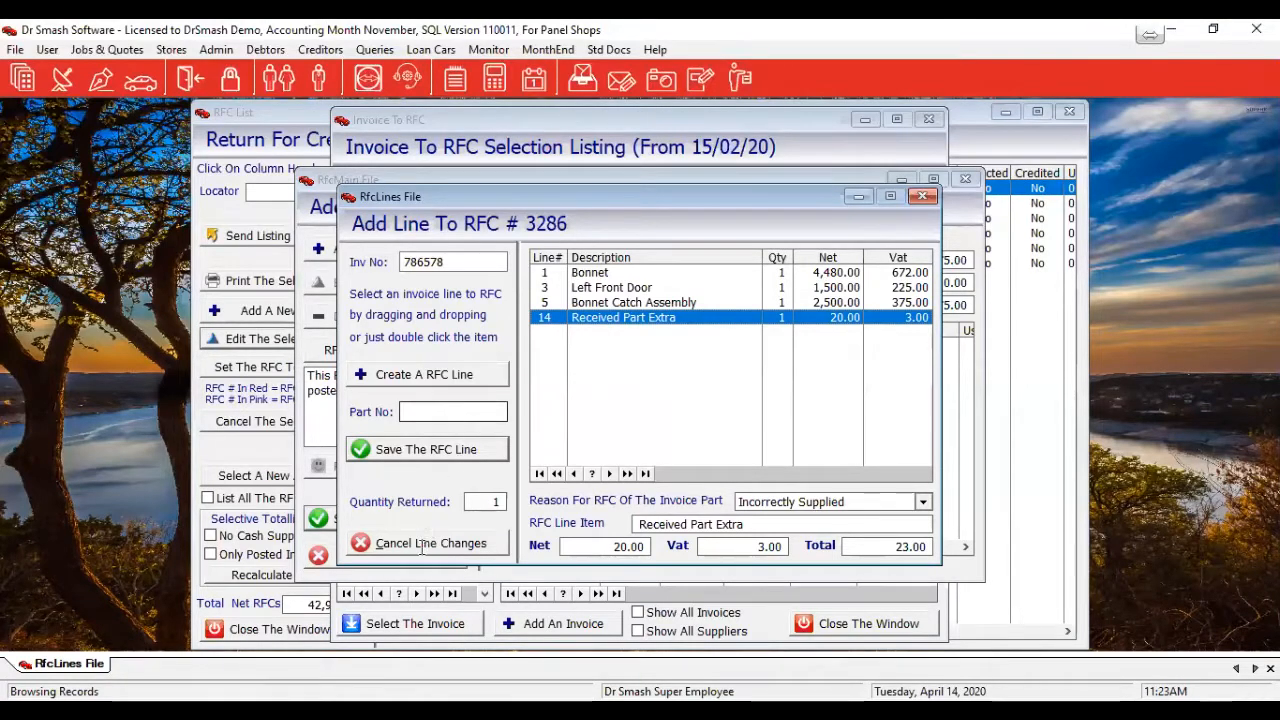
click(396, 452)
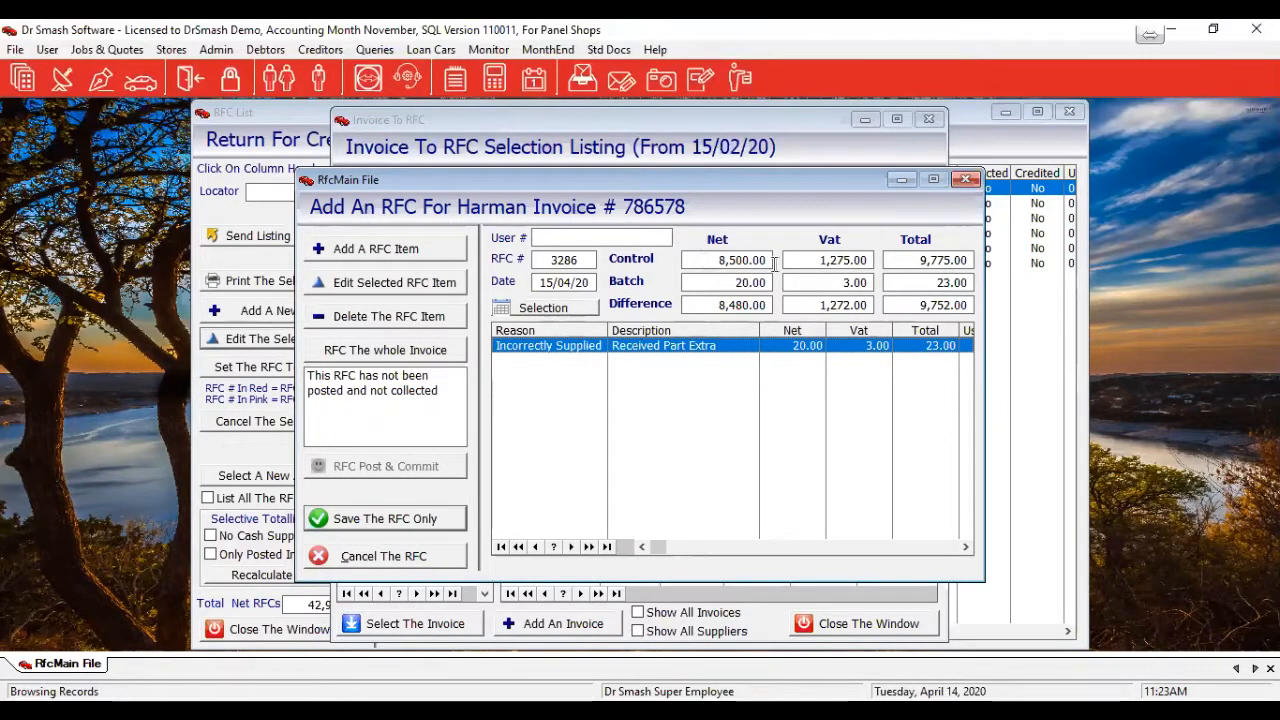
Step: Set the RFC's control net amount to 20.00 and cancel the additional blank RFC line
key(Tab)
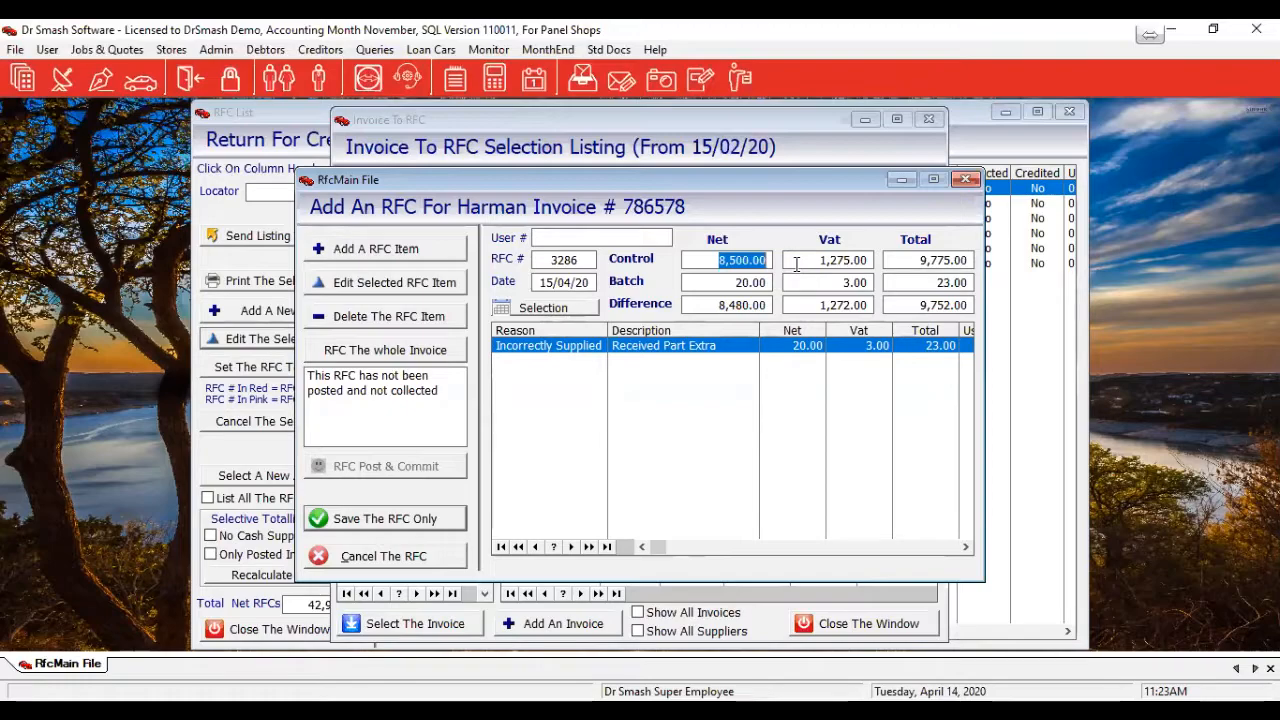
text(20)
key(Tab)
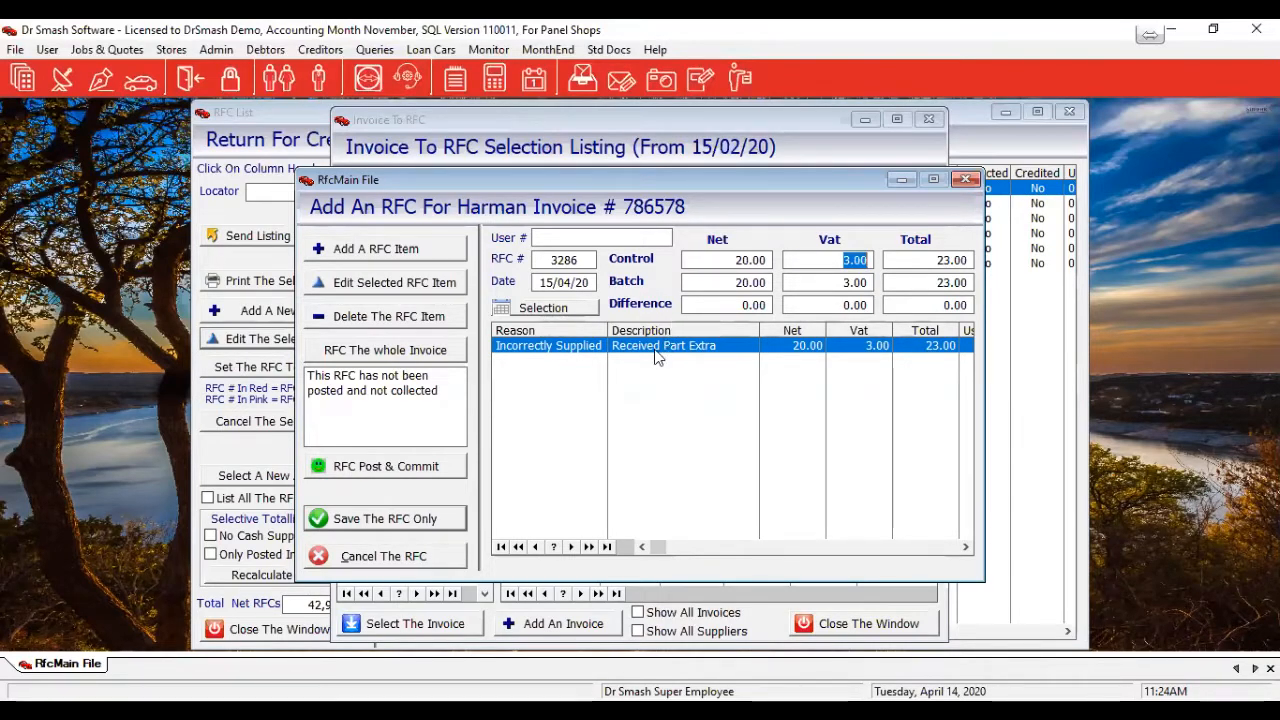
click(380, 250)
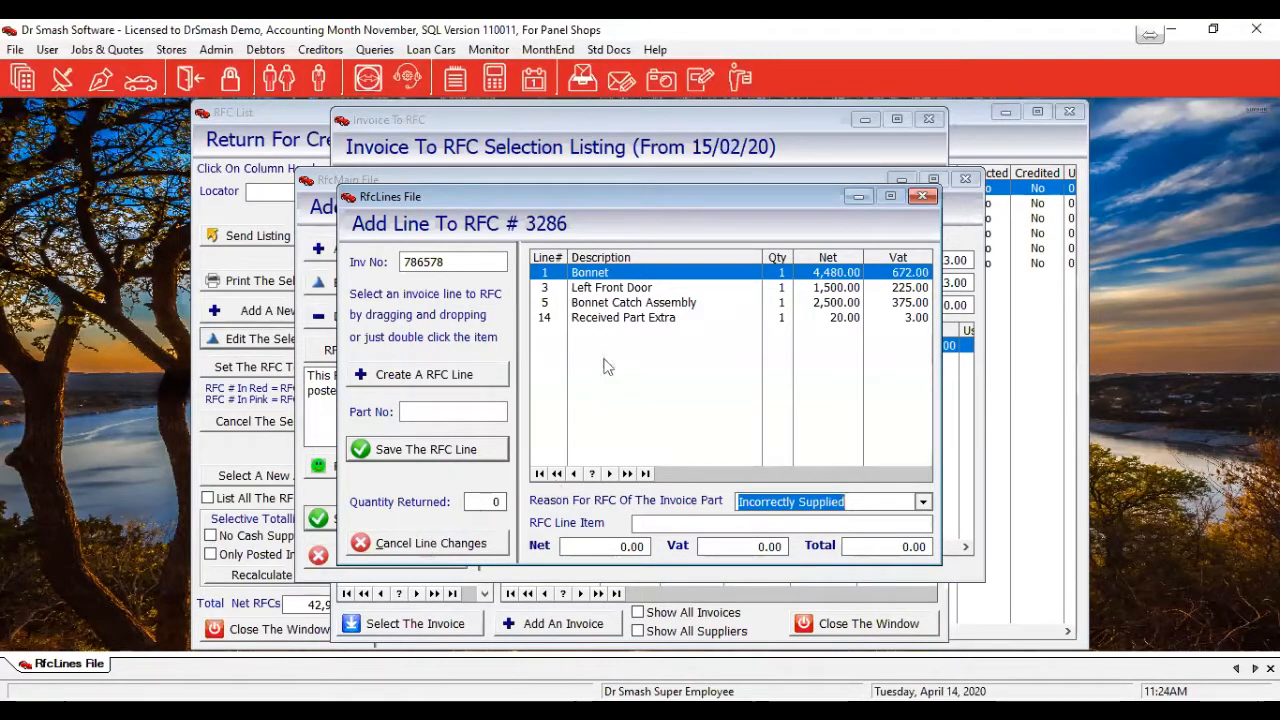
click(450, 543)
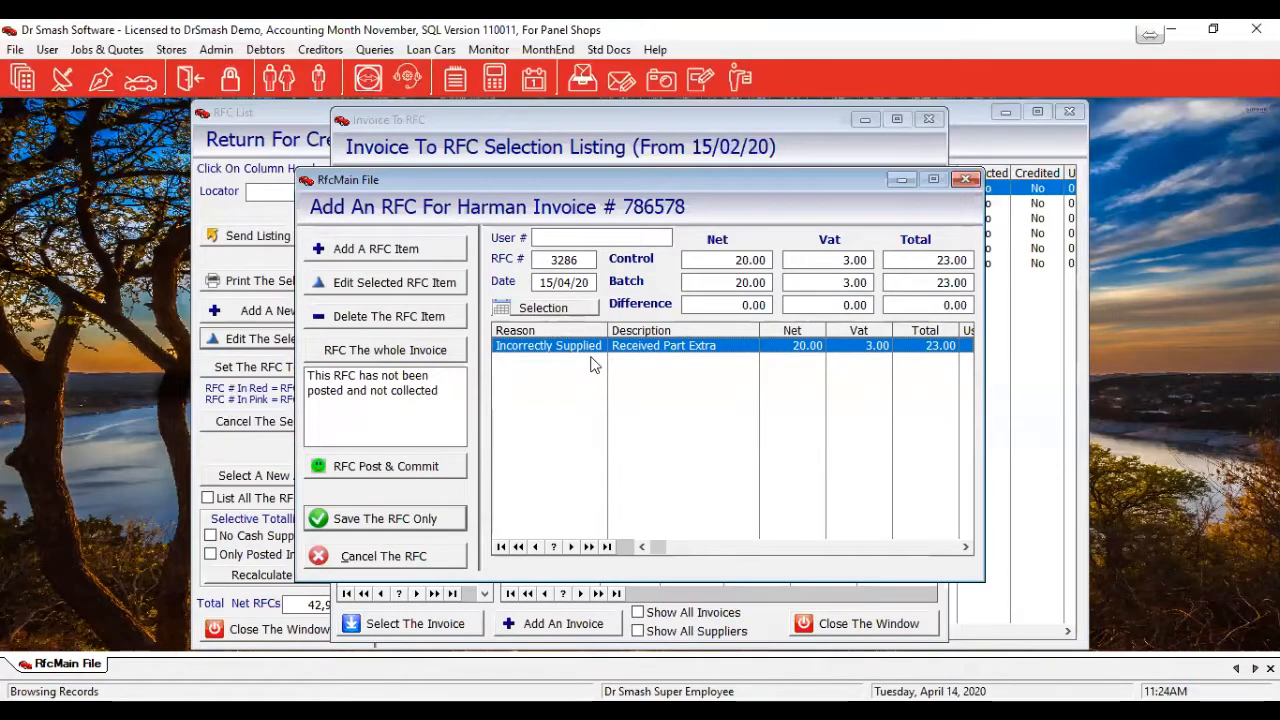
Step: Fill in the RFC's user number, post and commit the RFC, and select the Harman entry in the RFC list
click(543, 237)
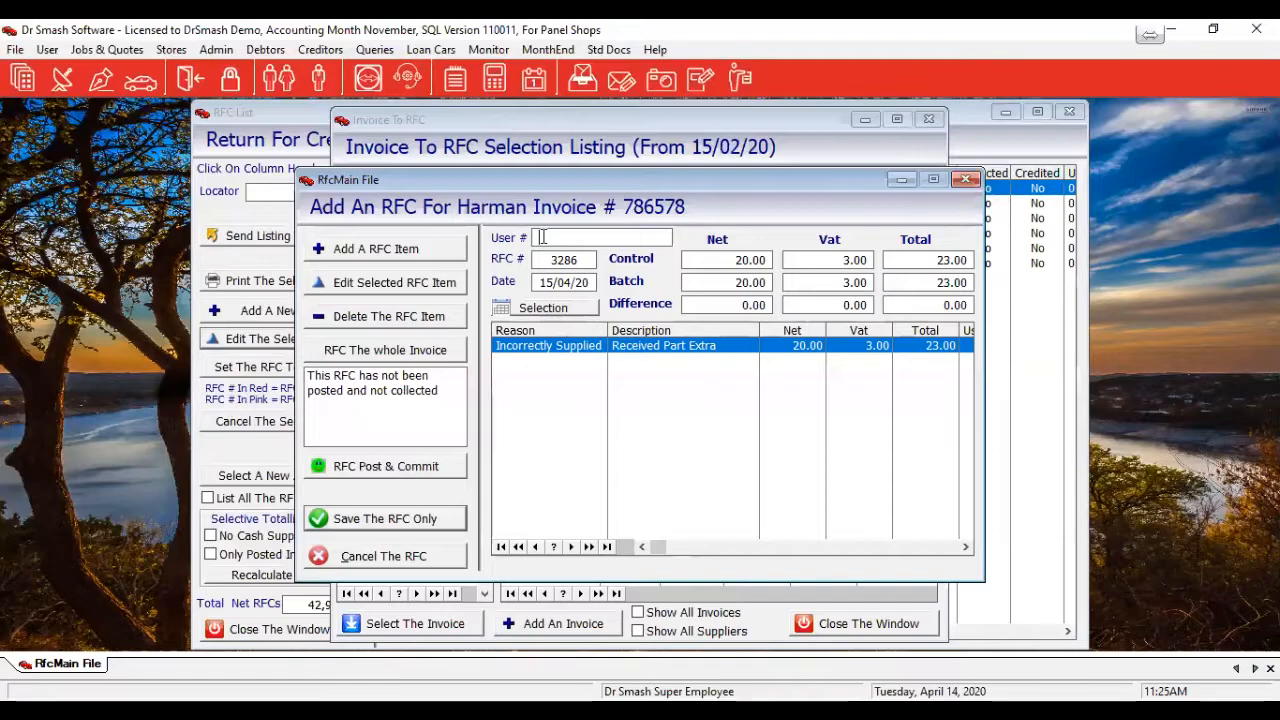
text(be)
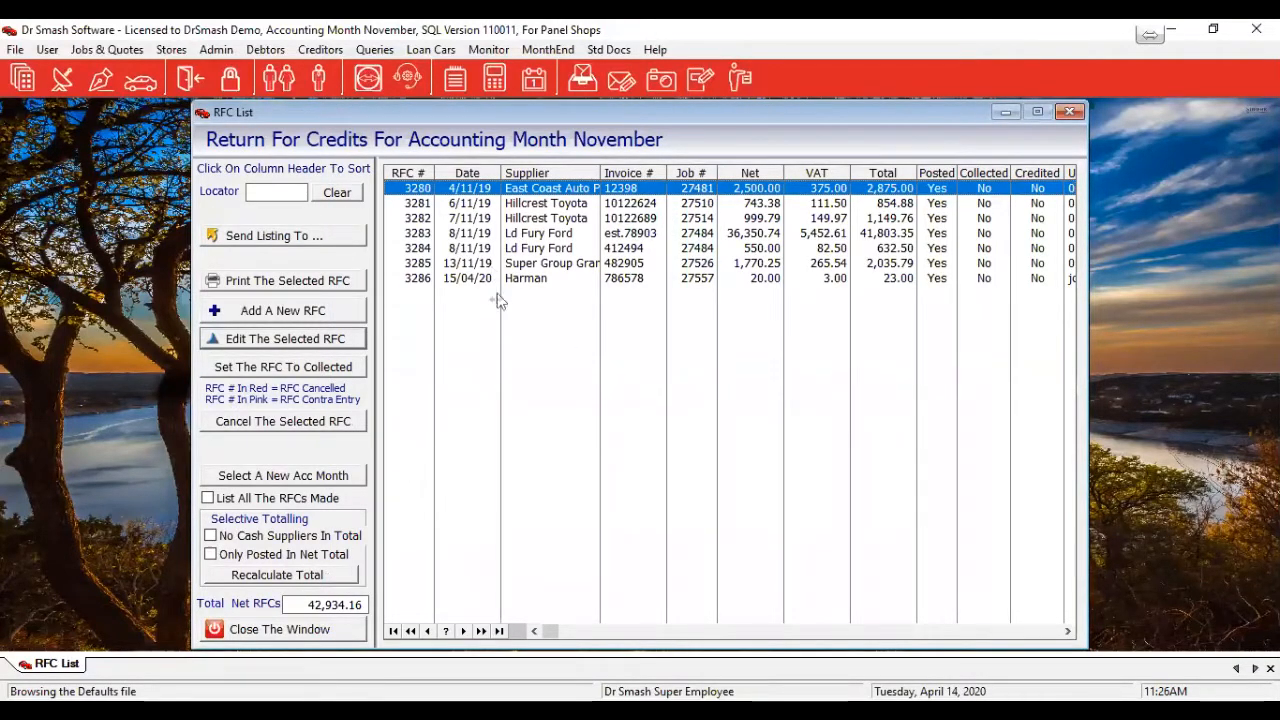
click(524, 284)
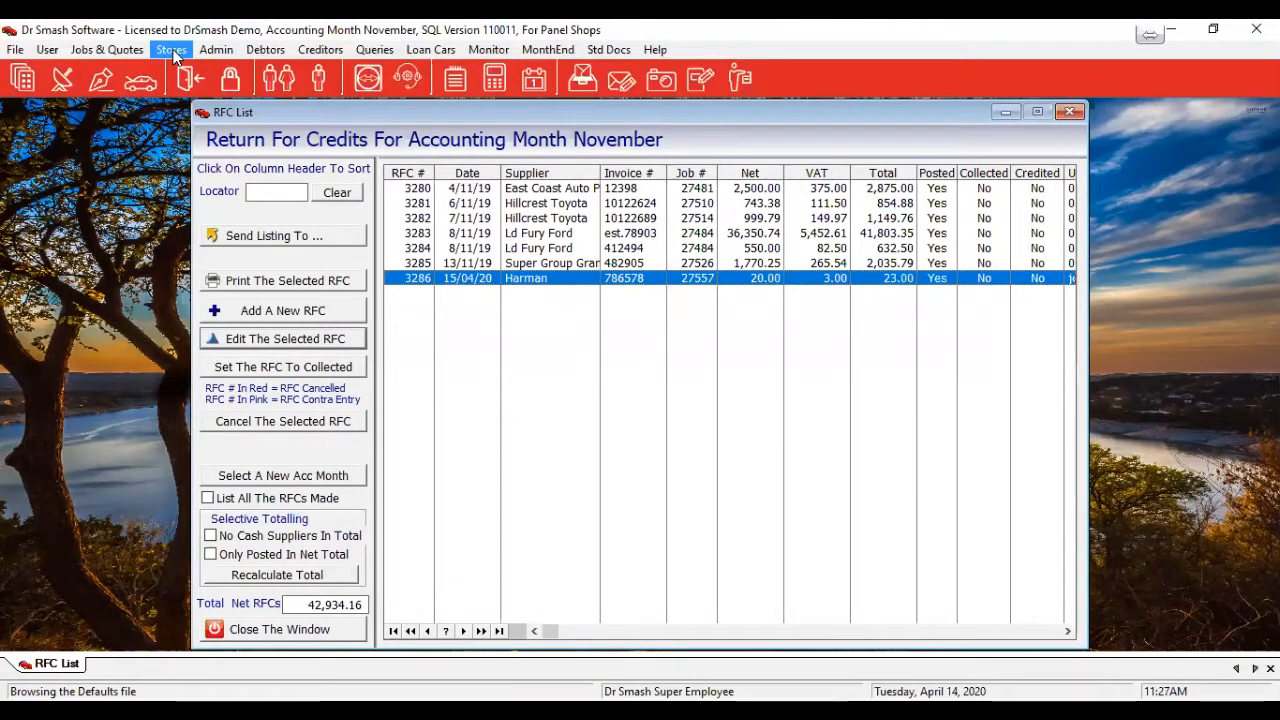
Step: Open the Creditor Reports print selection, examine the available RFC reports and close the window
click(324, 50)
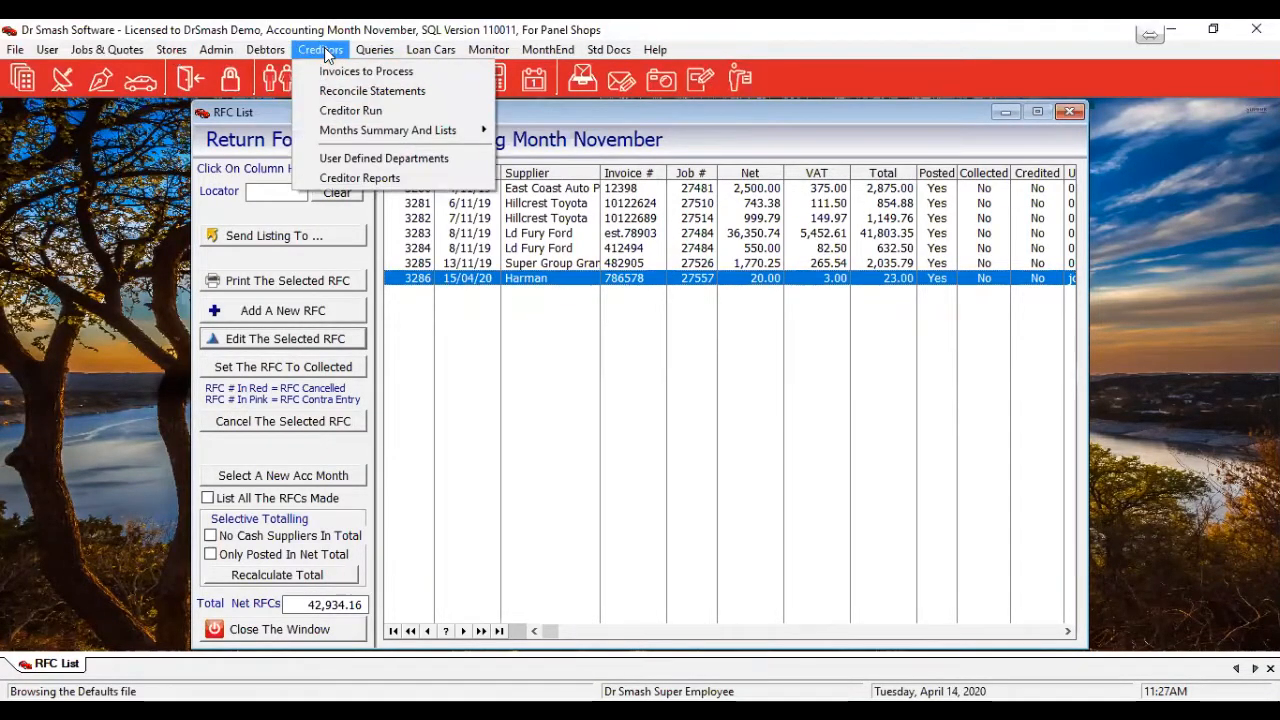
click(364, 180)
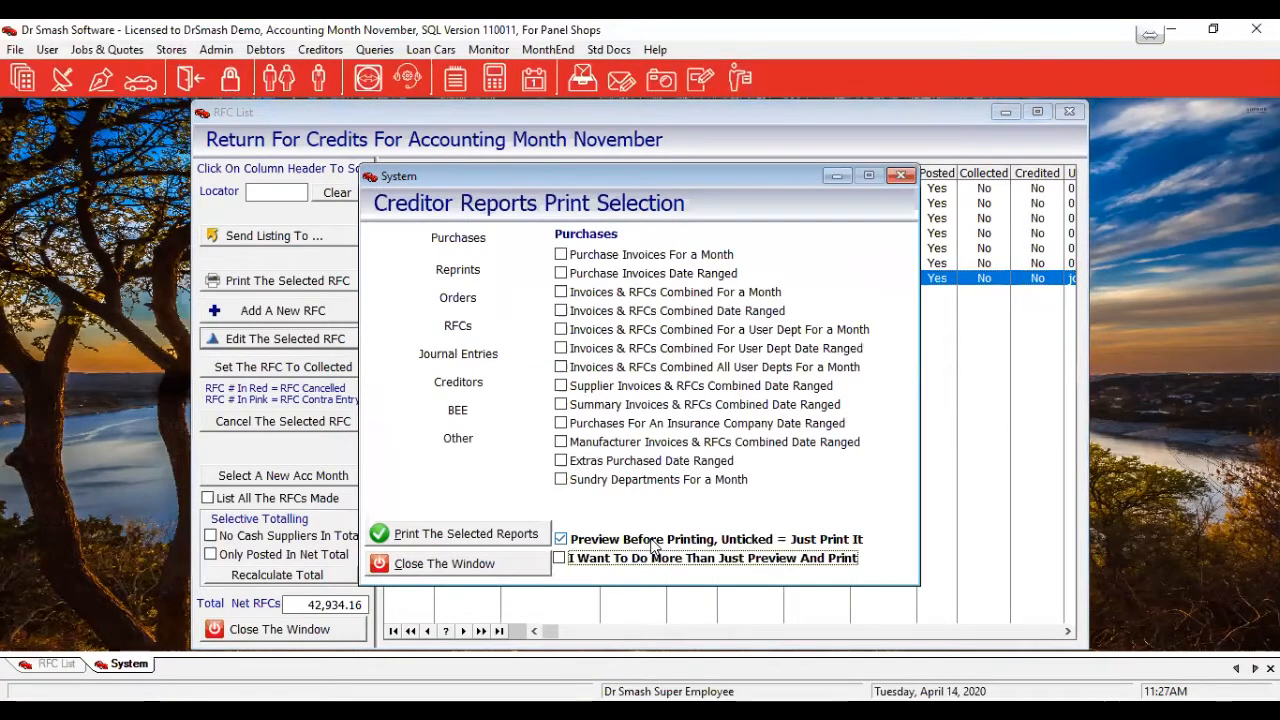
click(458, 328)
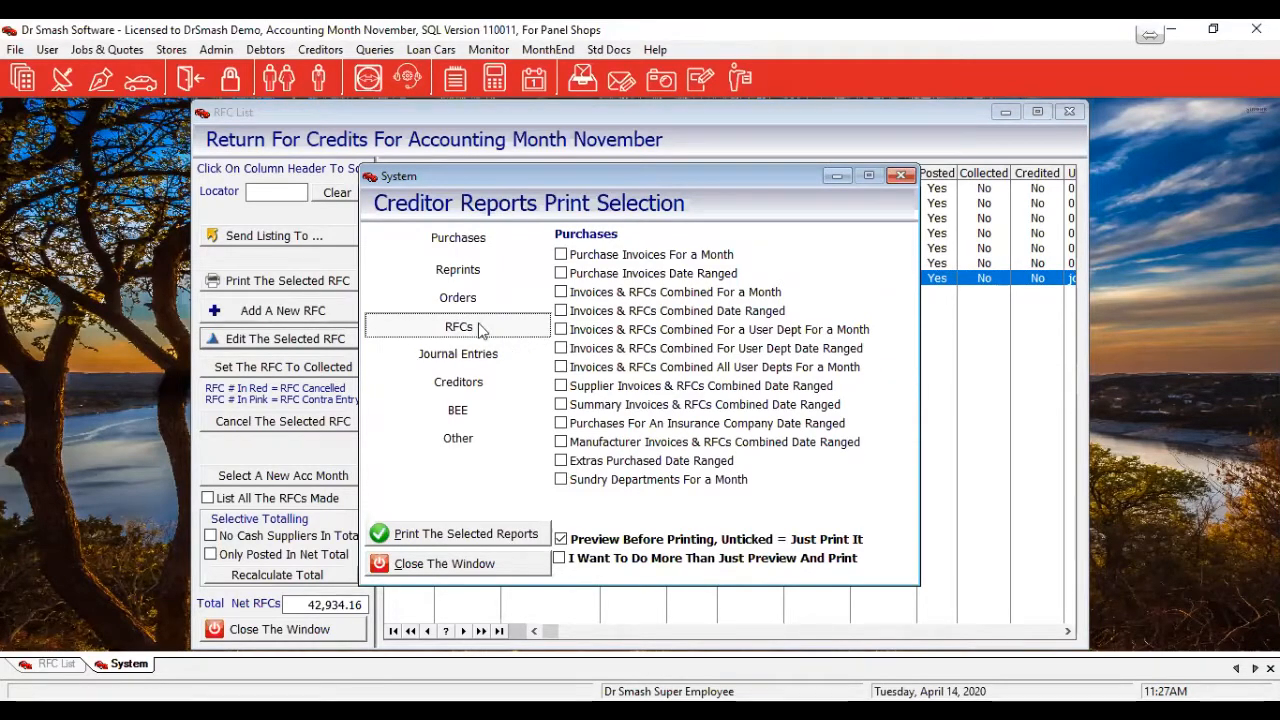
click(480, 331)
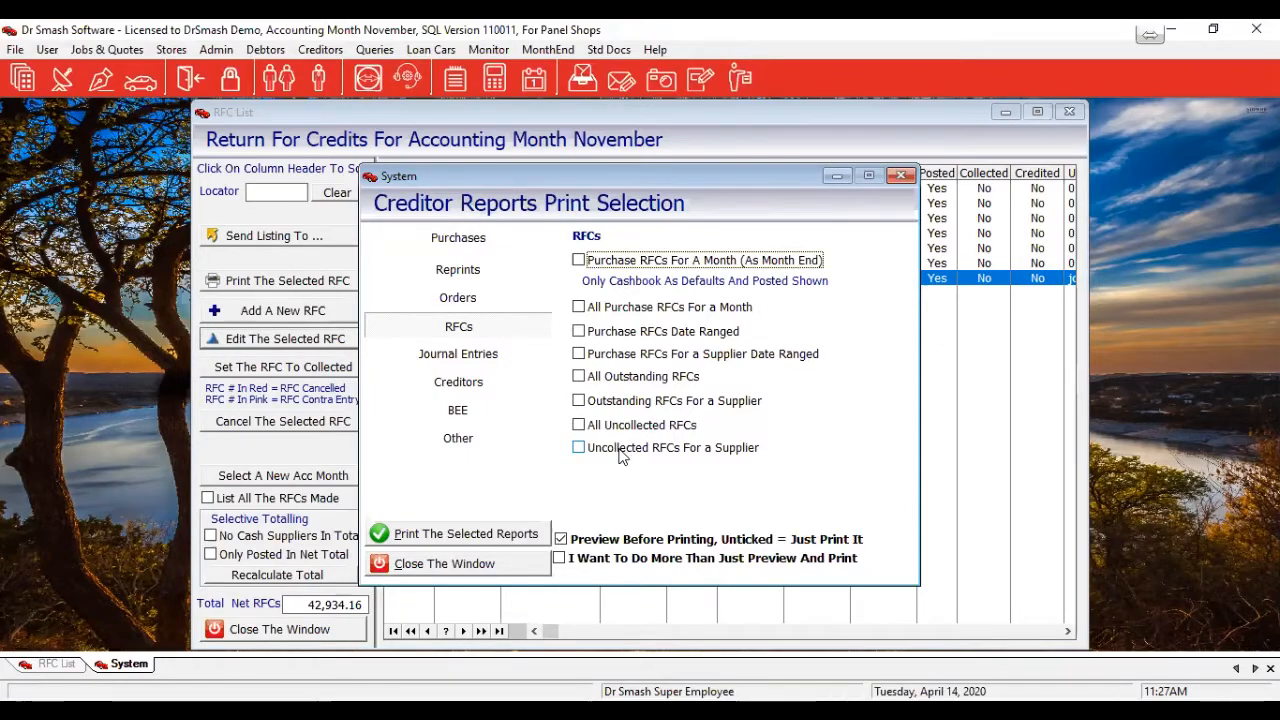
click(523, 566)
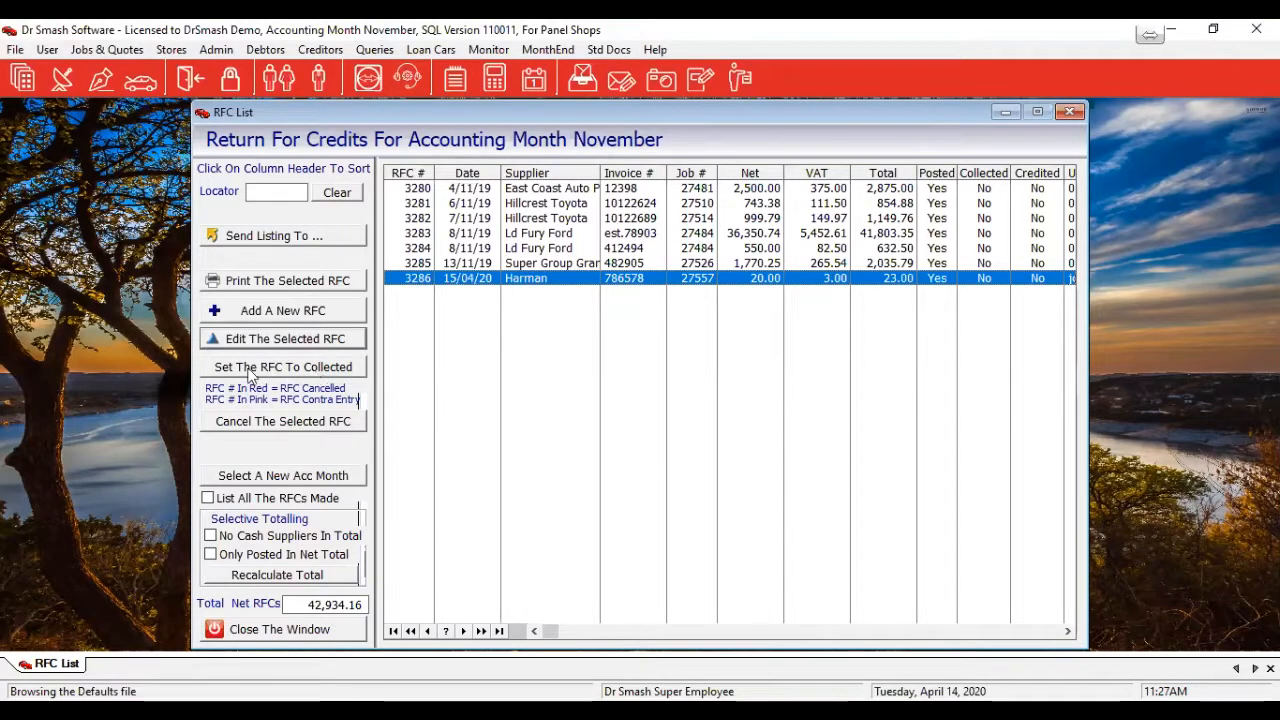
Step: Set the selected Harman RFC to collected and close the outstanding orders list
click(307, 368)
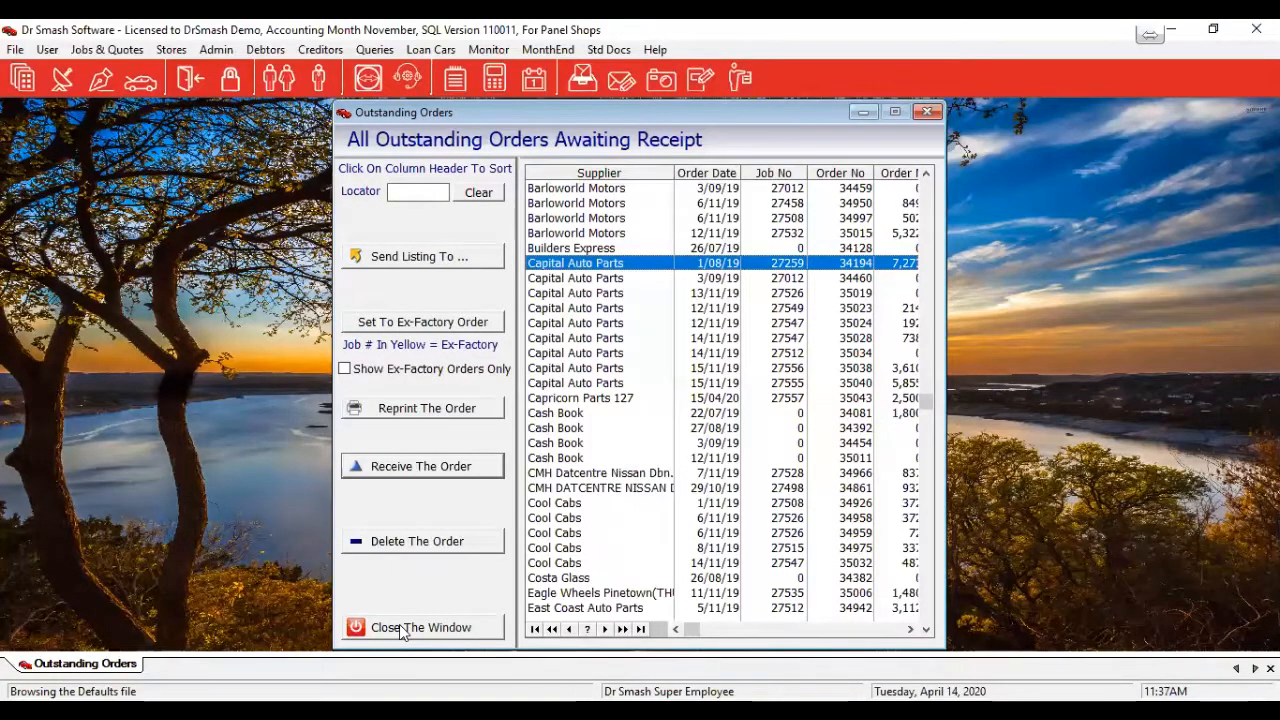
click(402, 630)
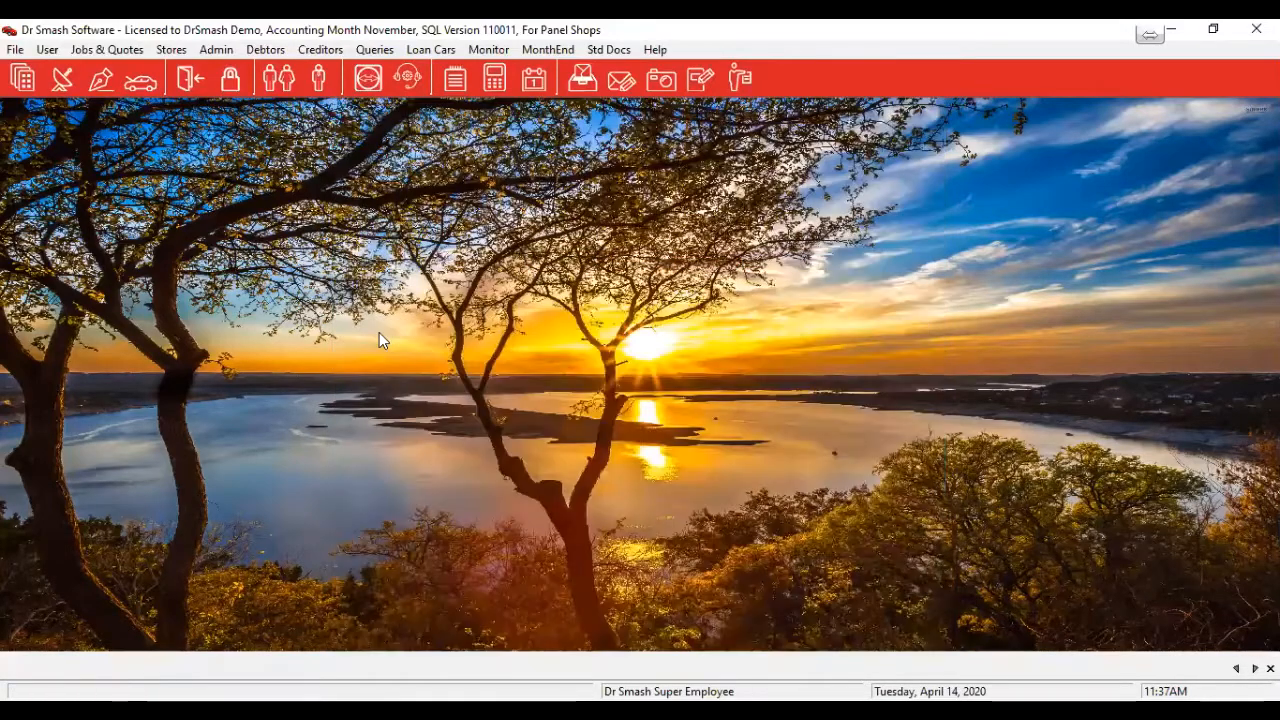
Step: Open the stores consumables list for querying or ordering, review its items and options, and close it
click(172, 50)
mouse_move(185, 155)
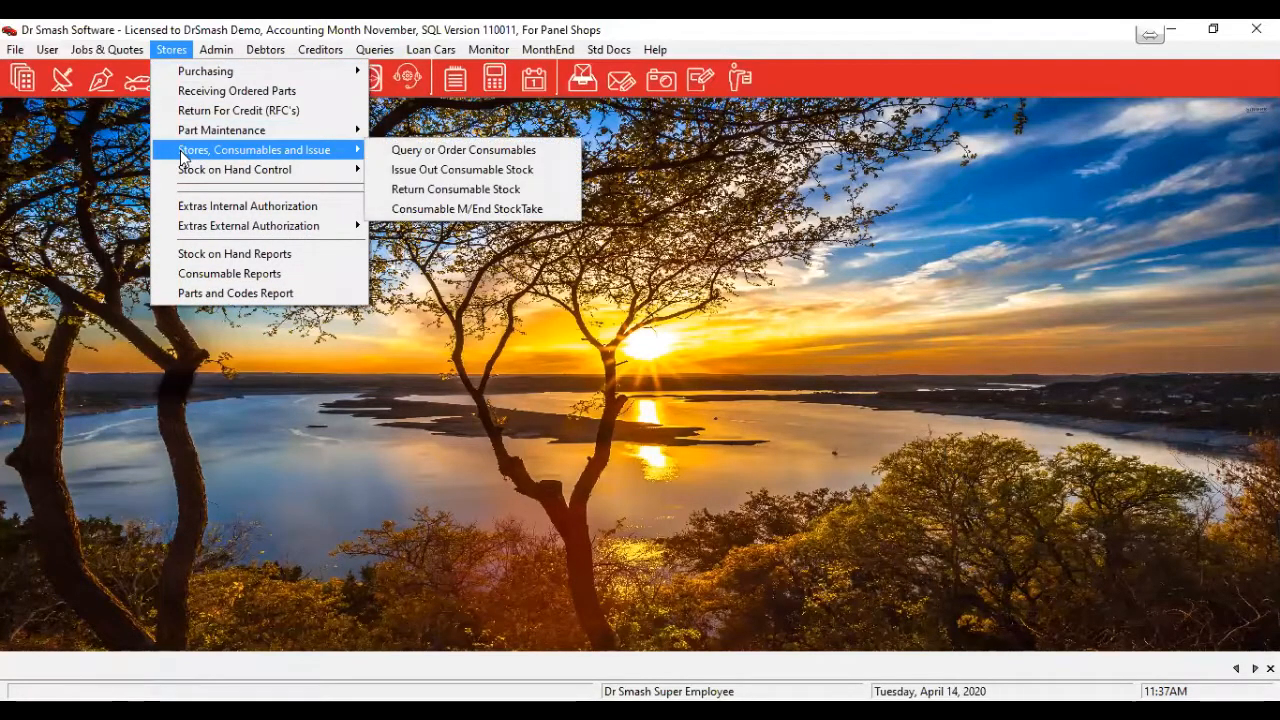
click(432, 149)
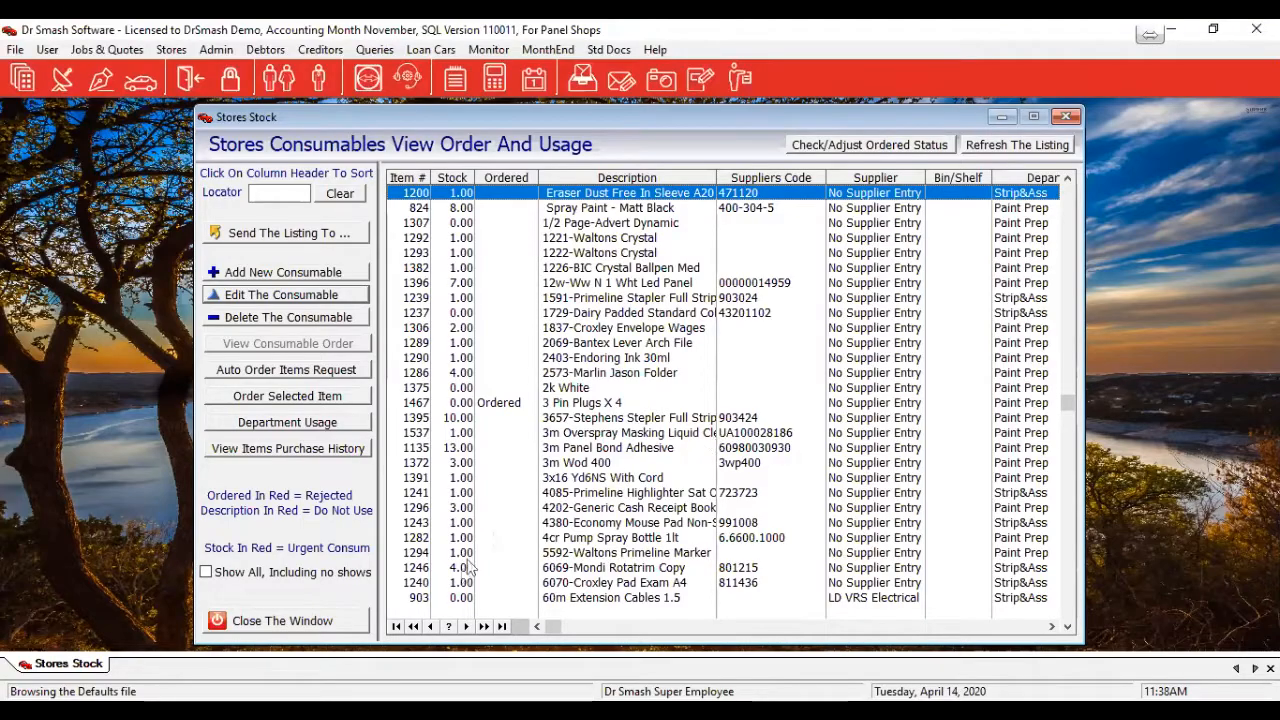
click(352, 622)
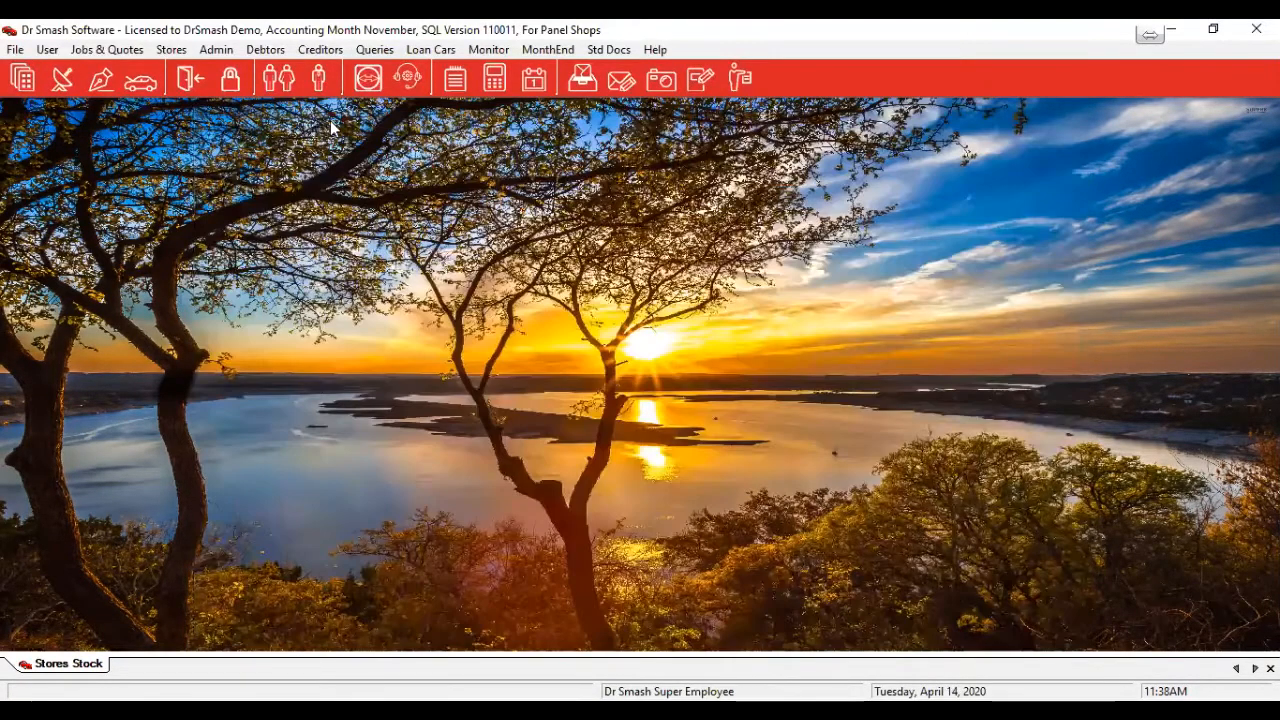
Step: Turn off Direct order - no request in the Spares & Stores Control Module defaults and save the record
key(alt+f)
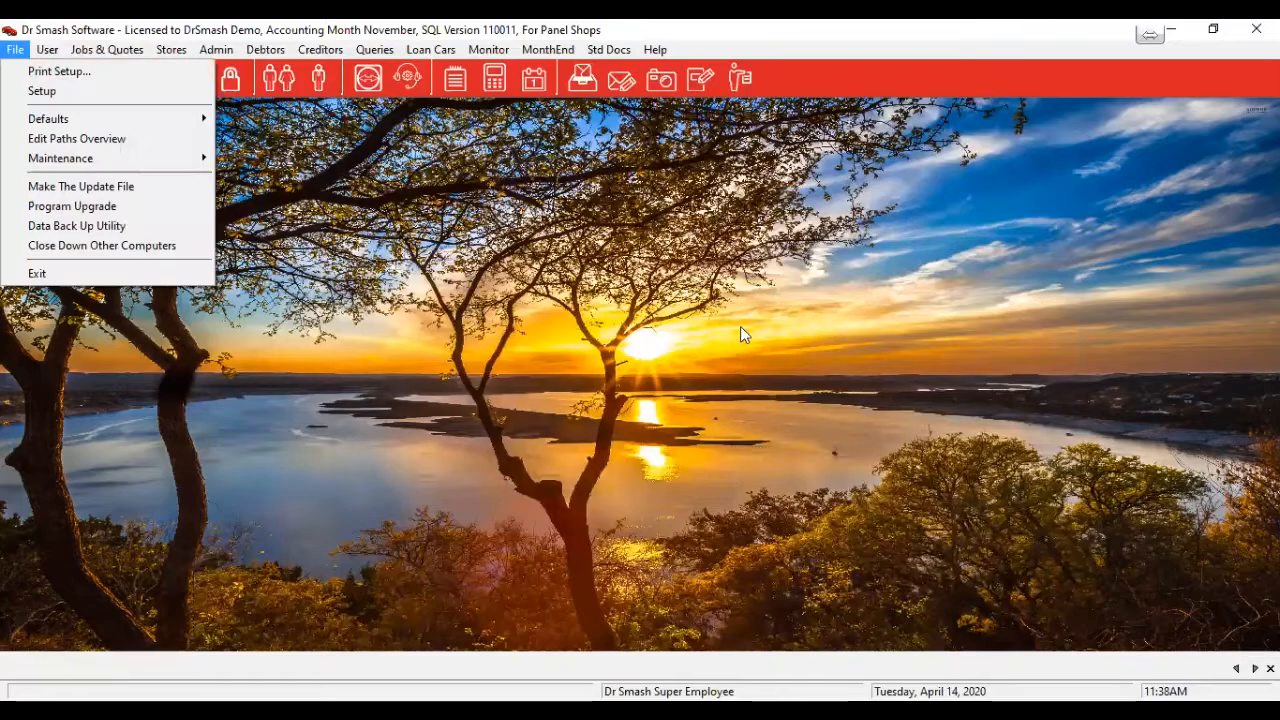
key(d)
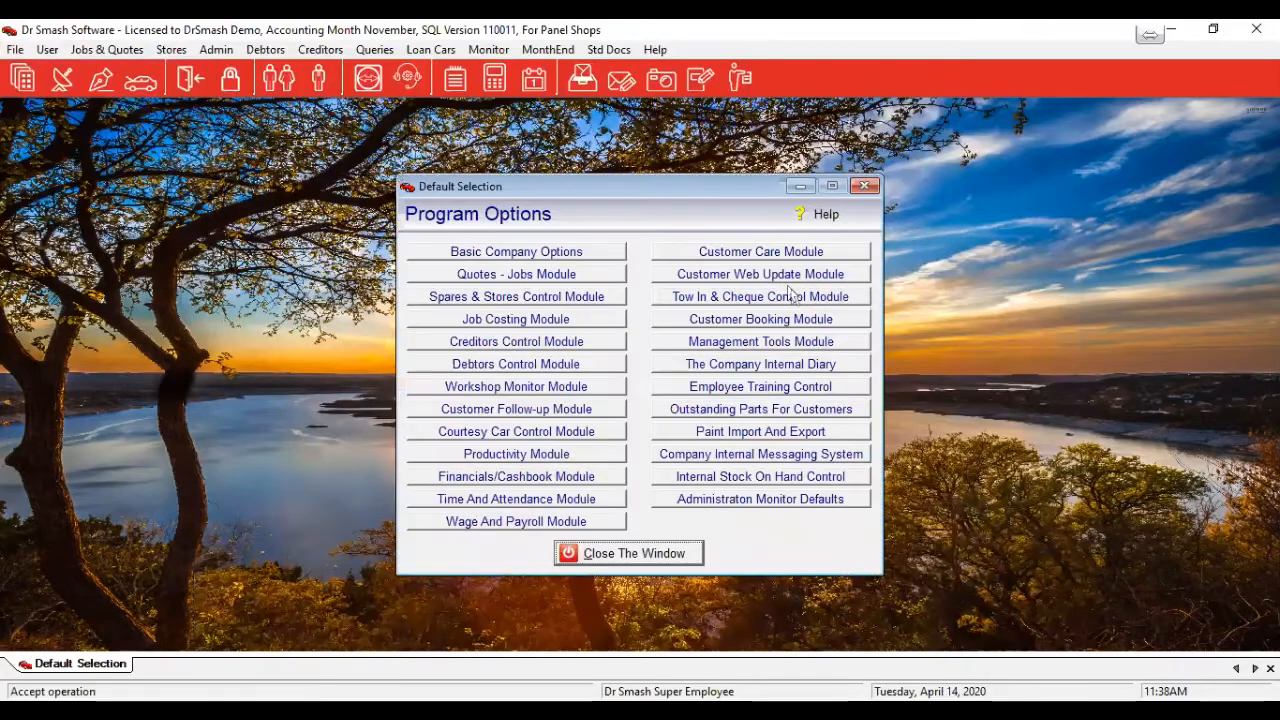
click(505, 294)
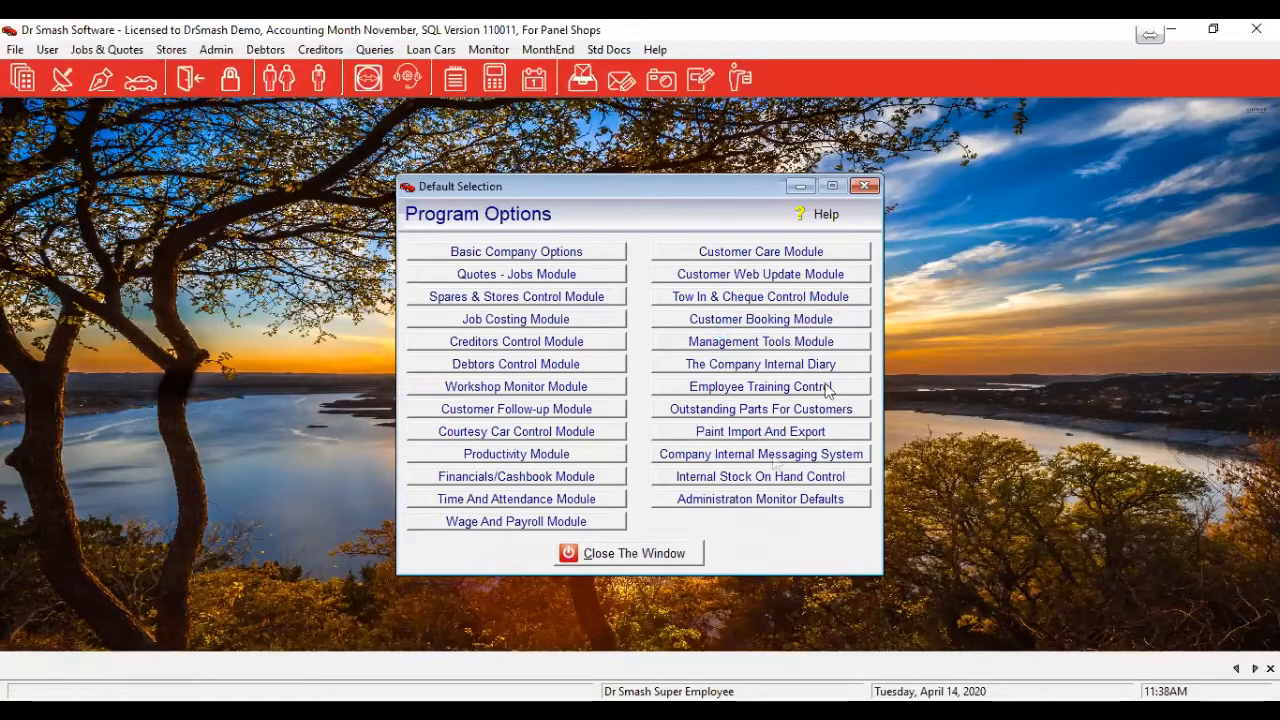
click(402, 504)
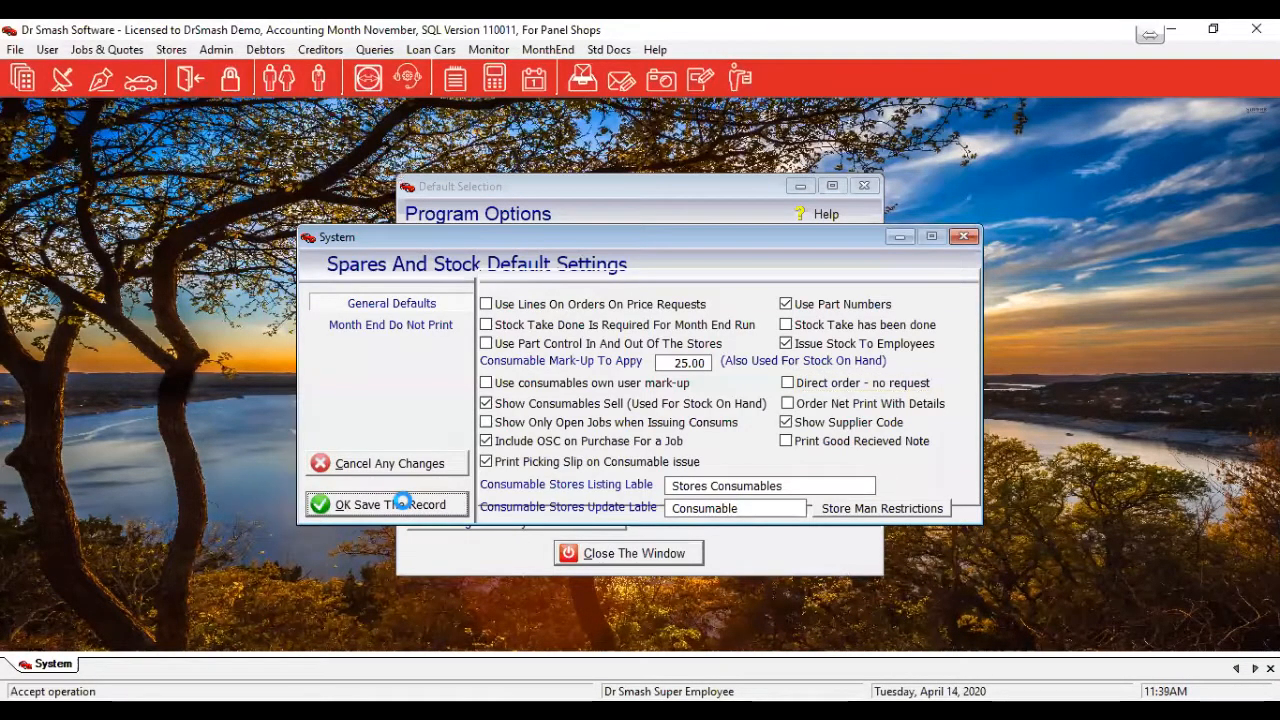
Step: Open the stores consumables list, change the 2k White item's description to Paint 2k White and save the consumable
click(174, 52)
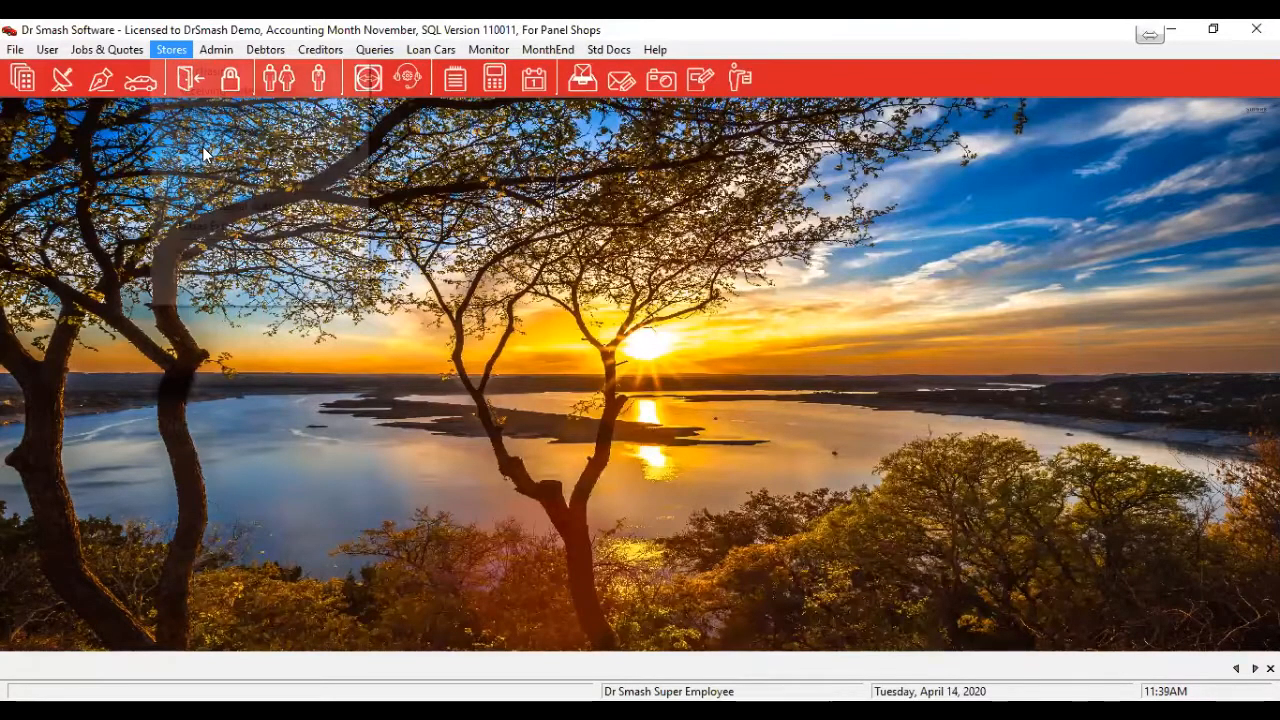
mouse_move(340, 150)
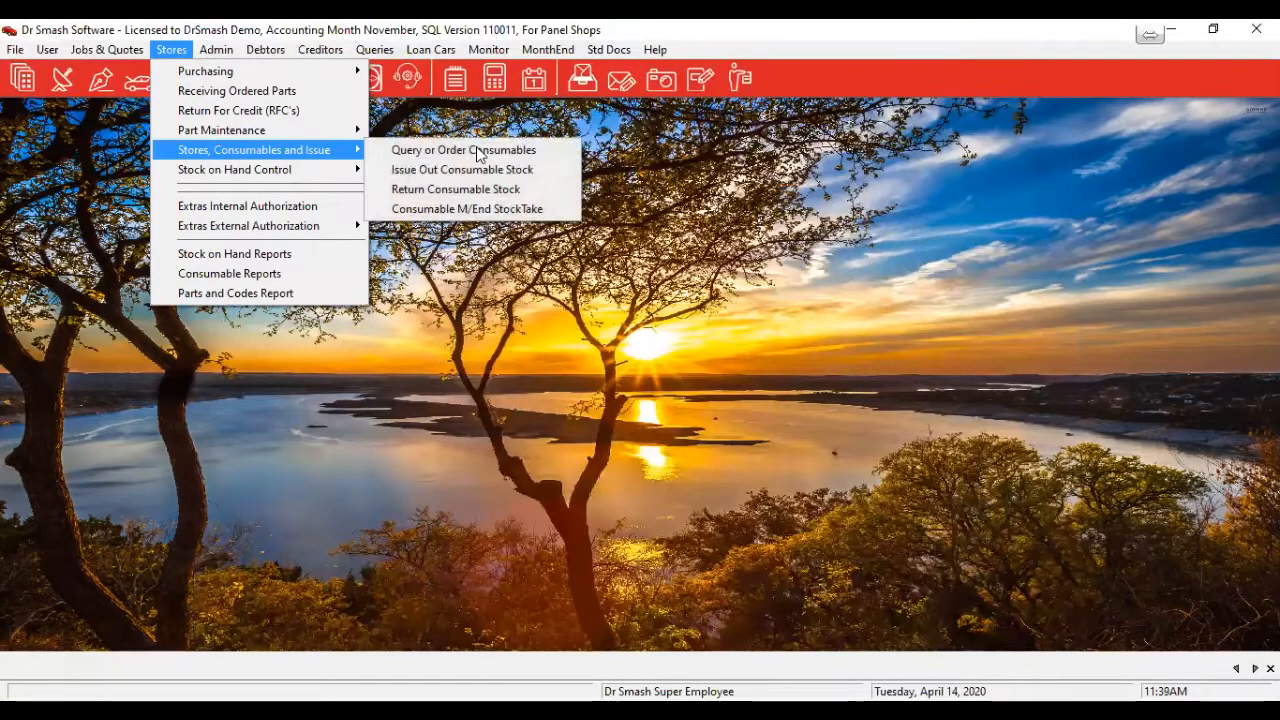
click(732, 385)
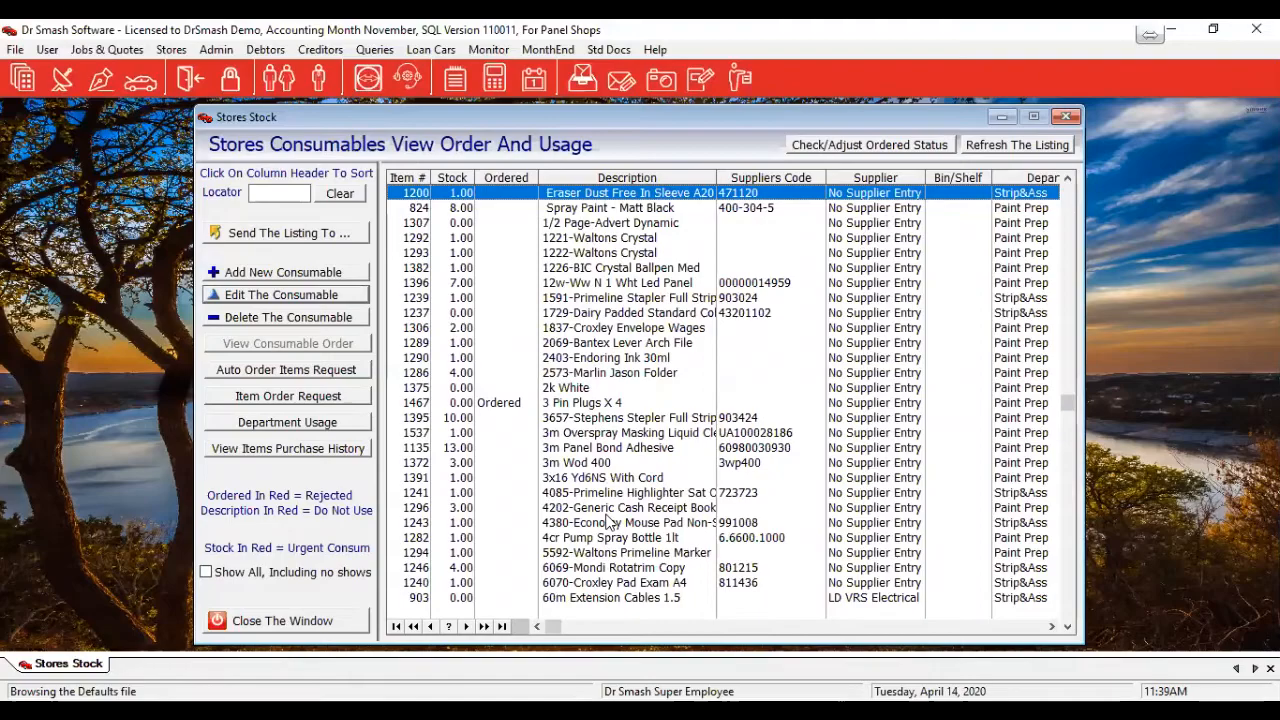
click(578, 390)
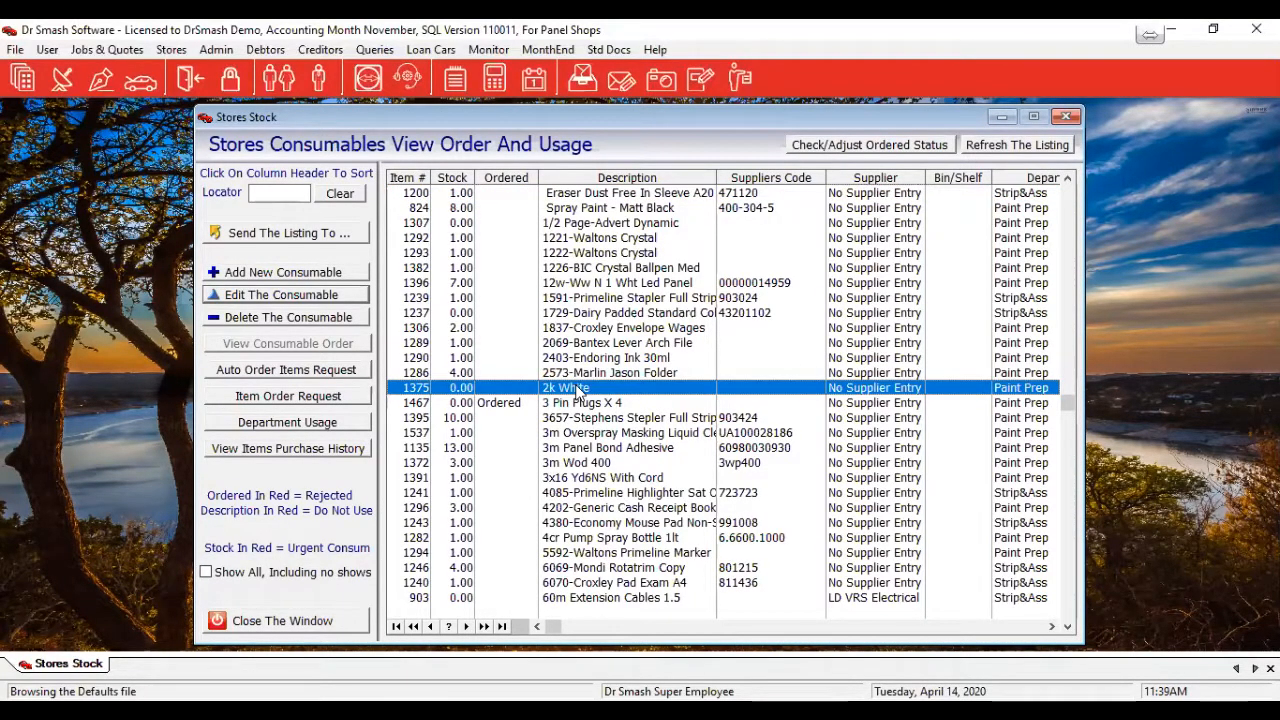
click(300, 298)
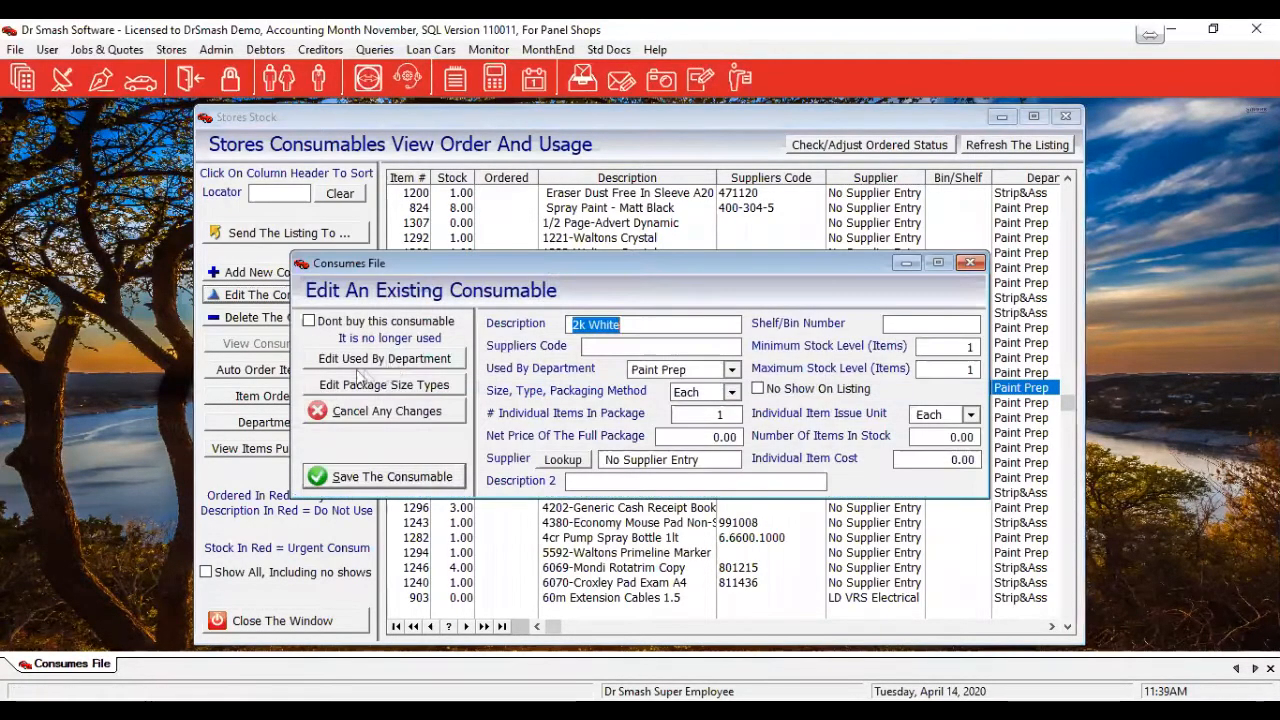
key(Home)
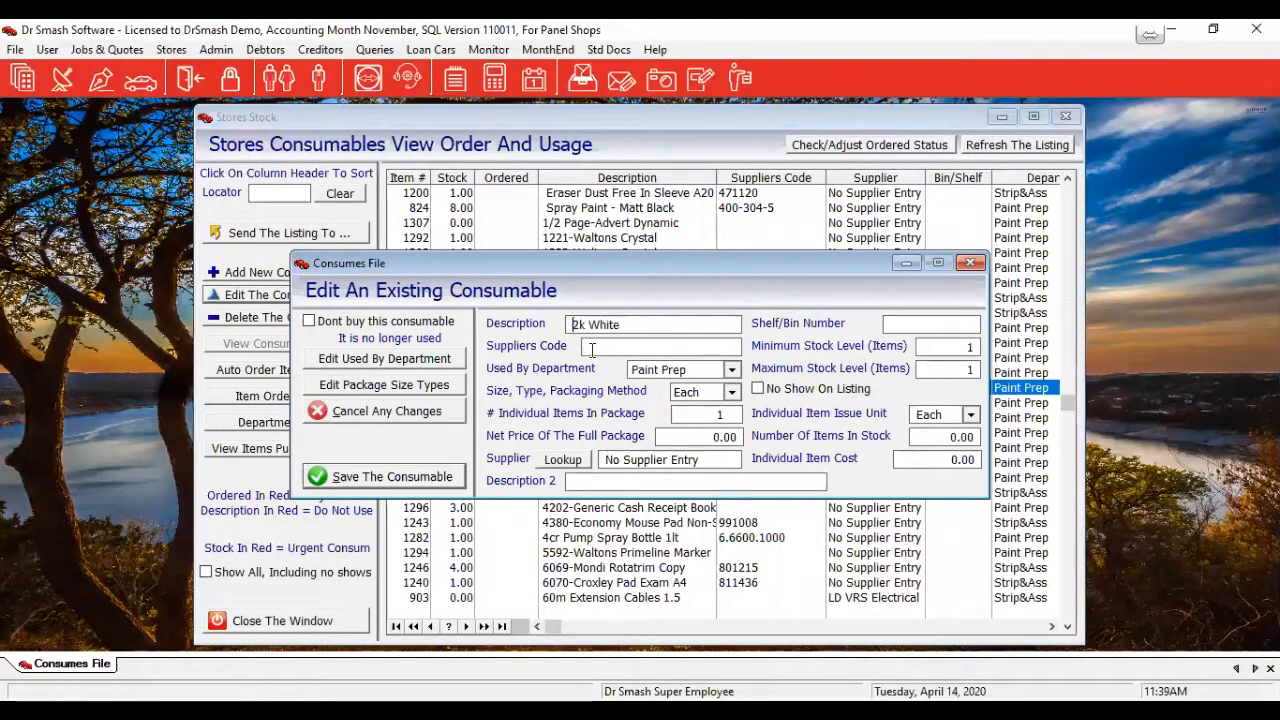
text(Paint)
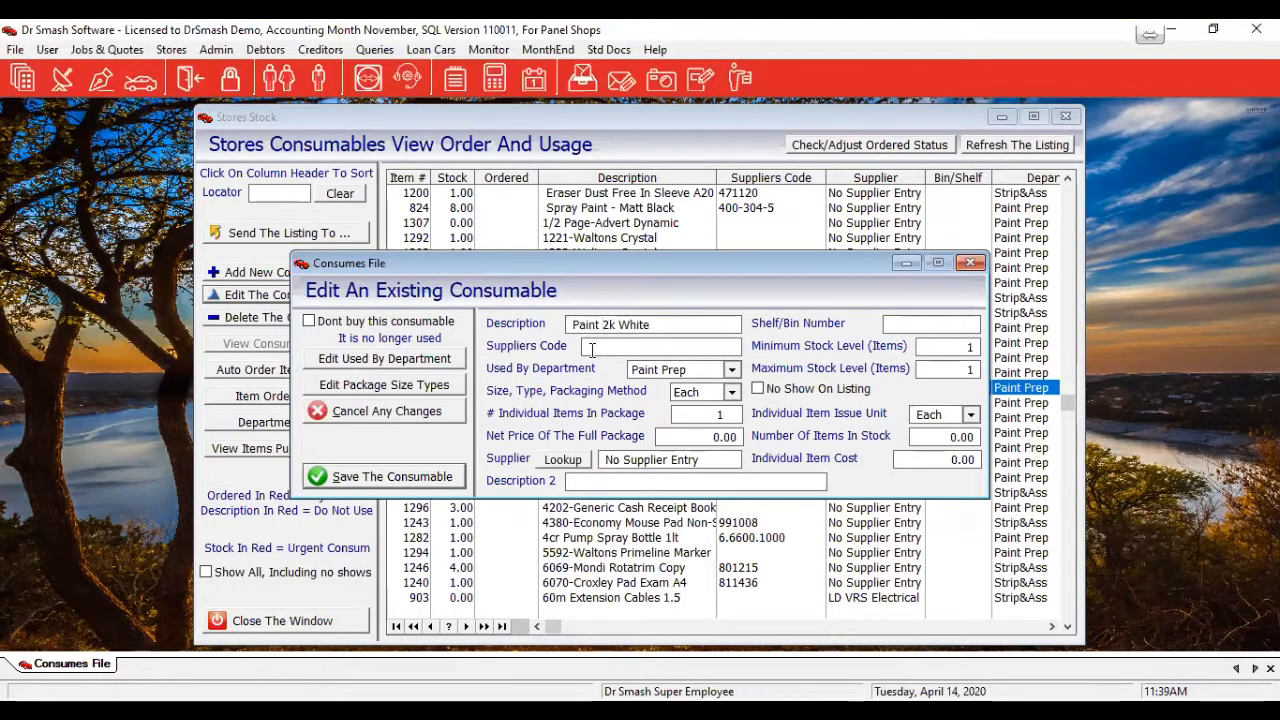
click(430, 478)
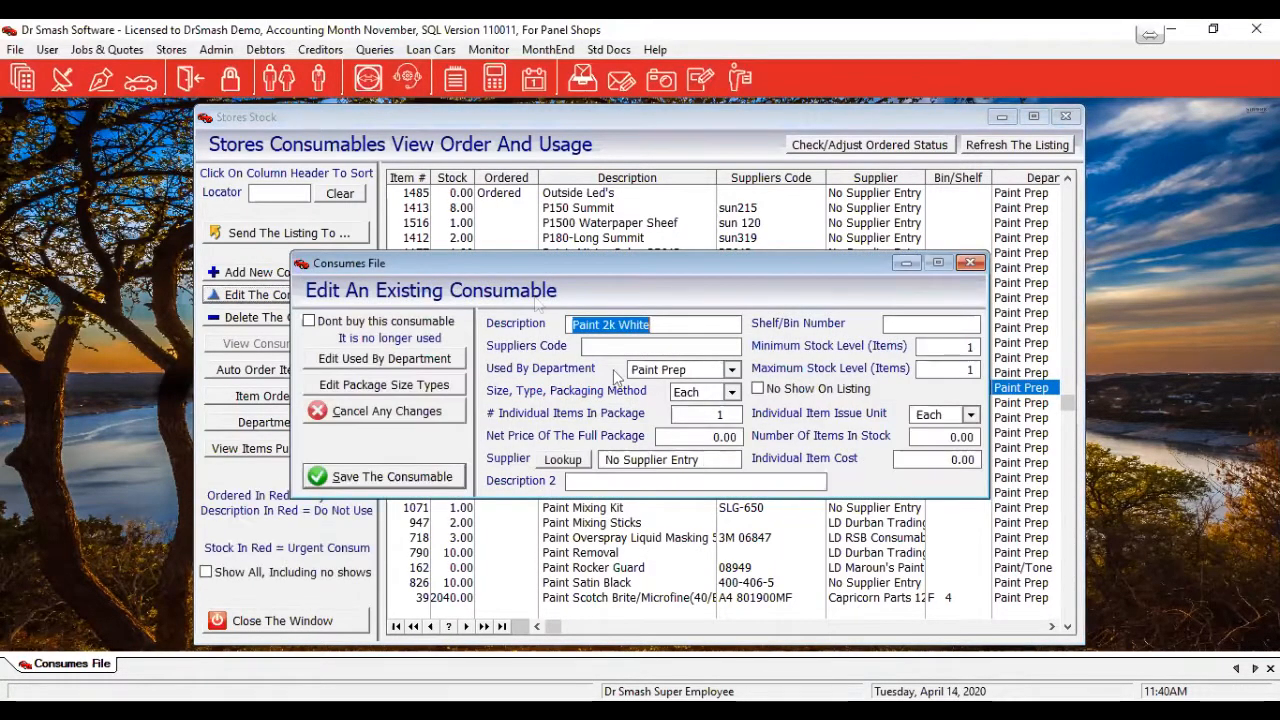
Step: Enter hjj as the suppliers code for Paint 2k White and choose Paint Prep as its department
click(661, 345)
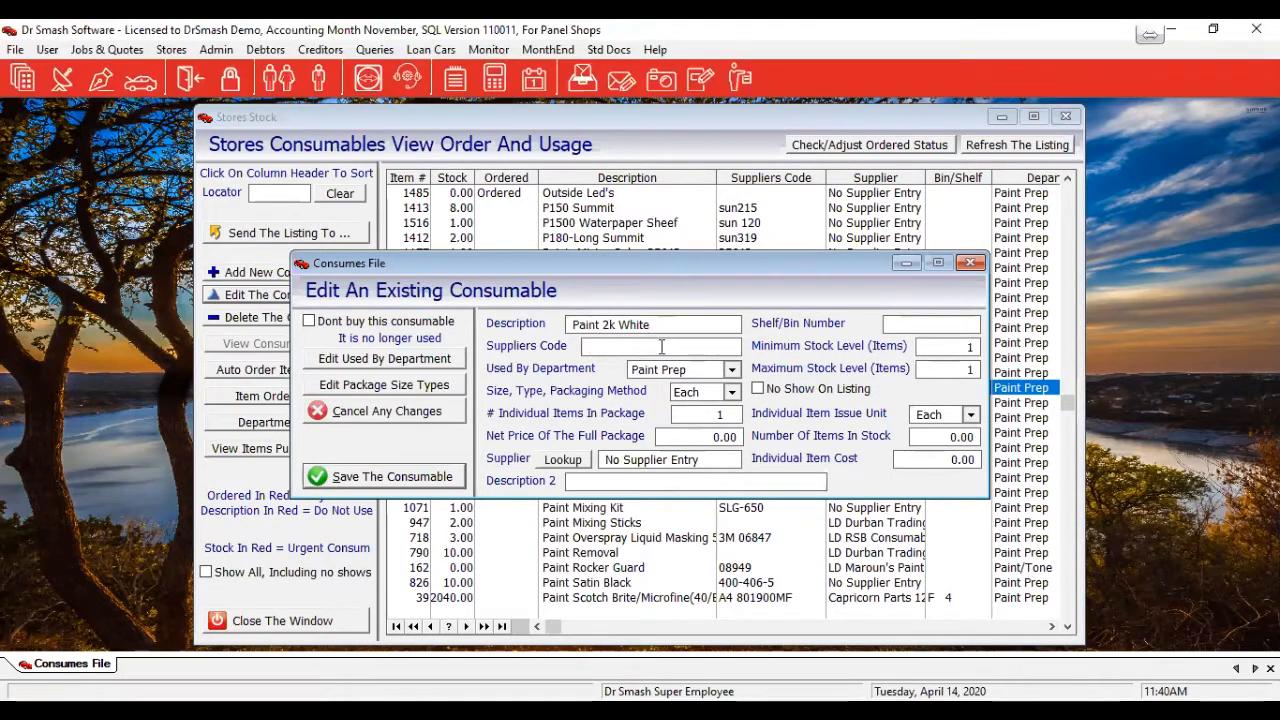
text(hjj)
click(733, 370)
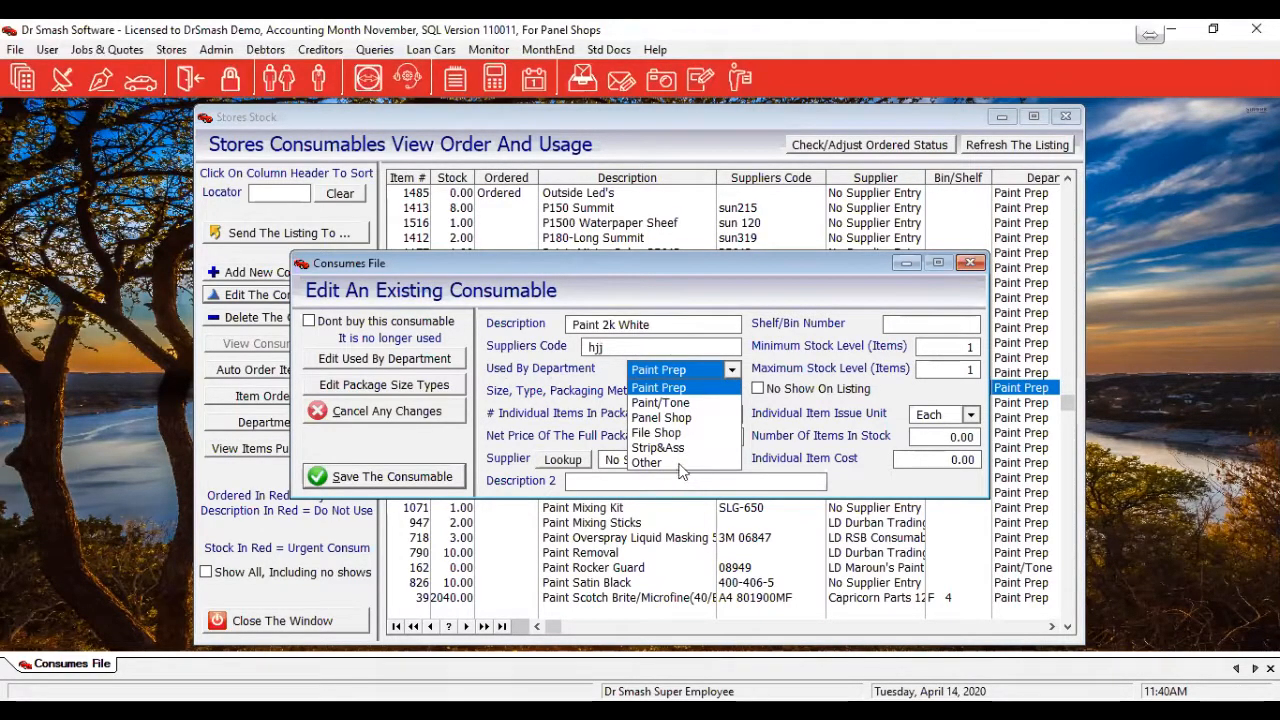
click(706, 374)
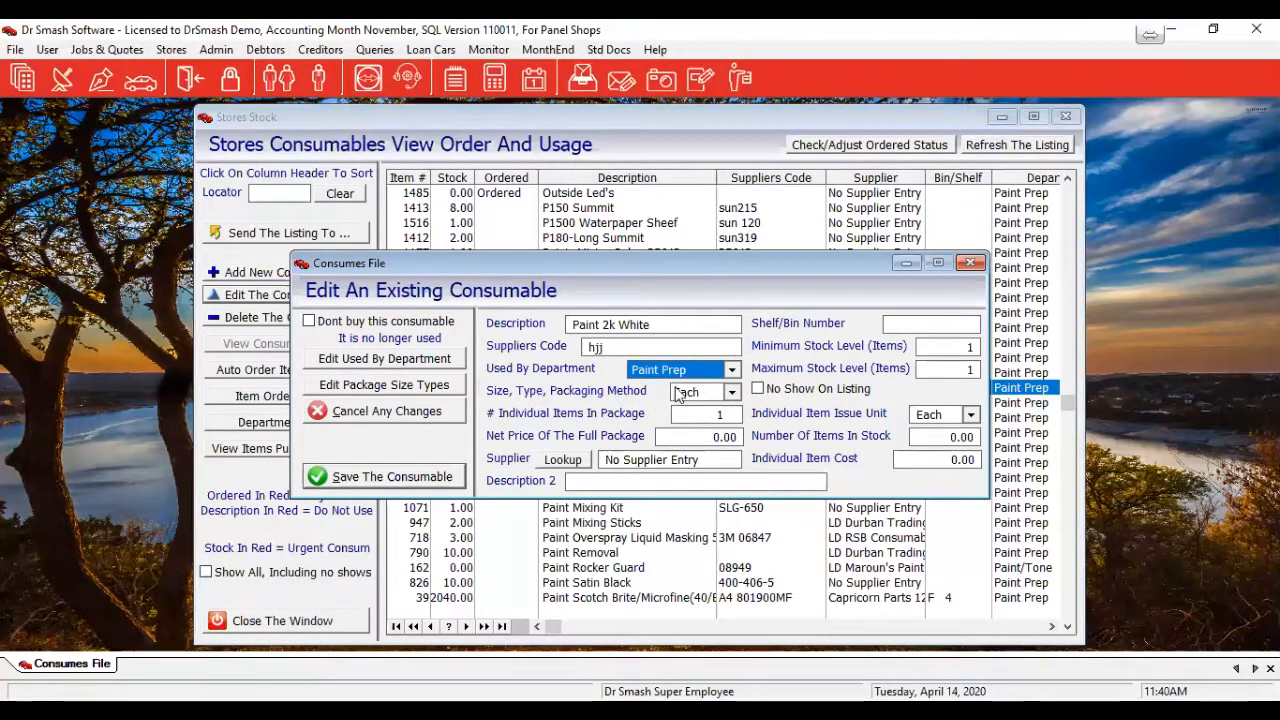
Step: Set the packaging method to 5 Lt, with 20 individual items per package and a net full-package price of 900.00
click(733, 393)
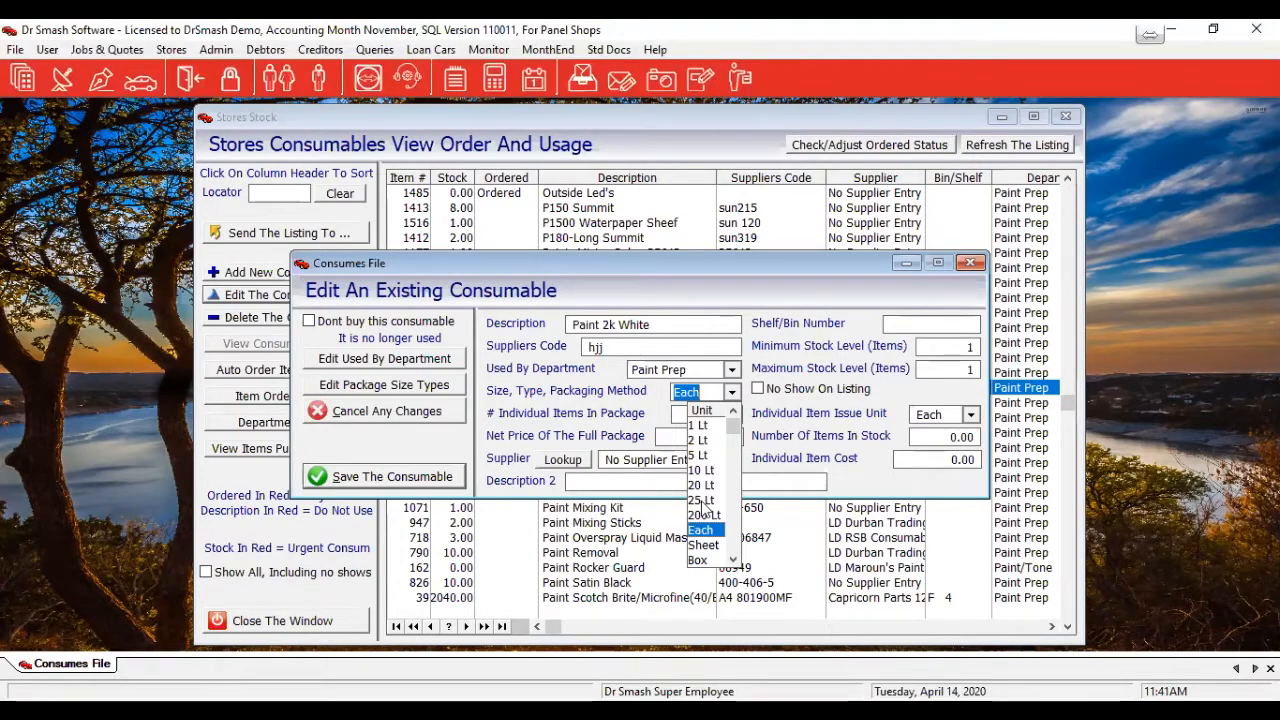
click(708, 456)
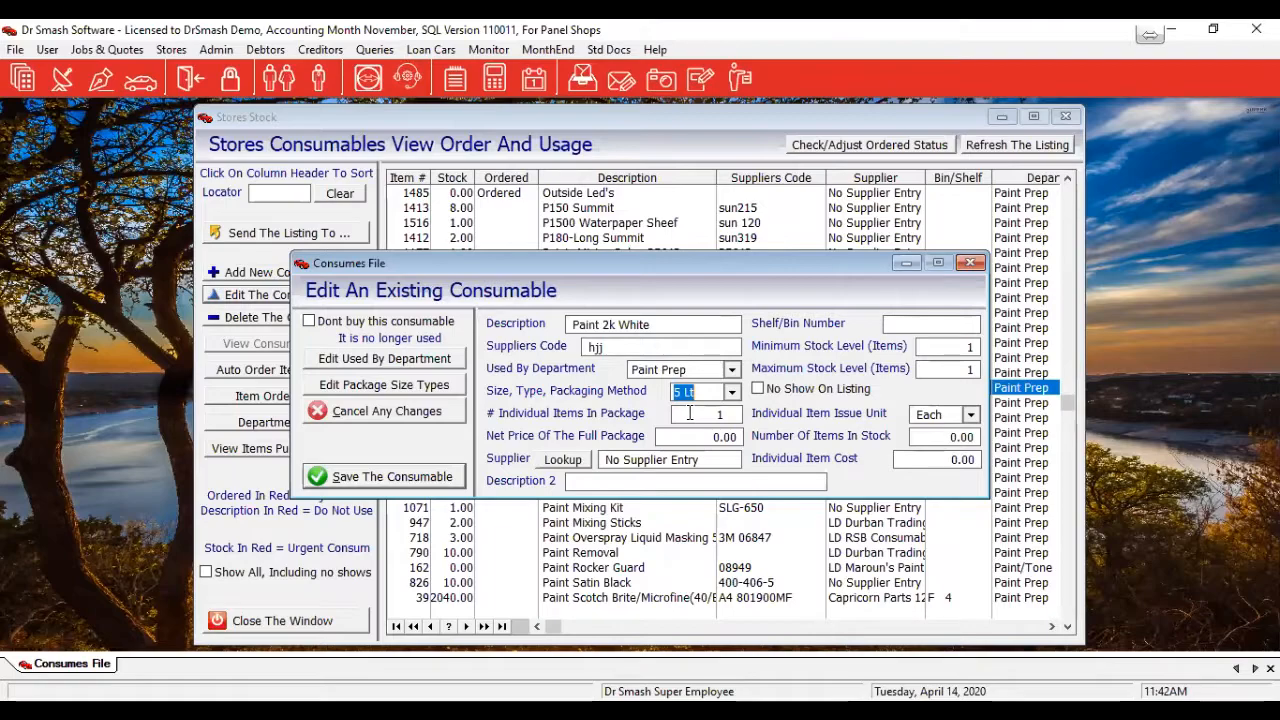
click(690, 411)
text(20)
key(Tab)
text(900)
key(Tab)
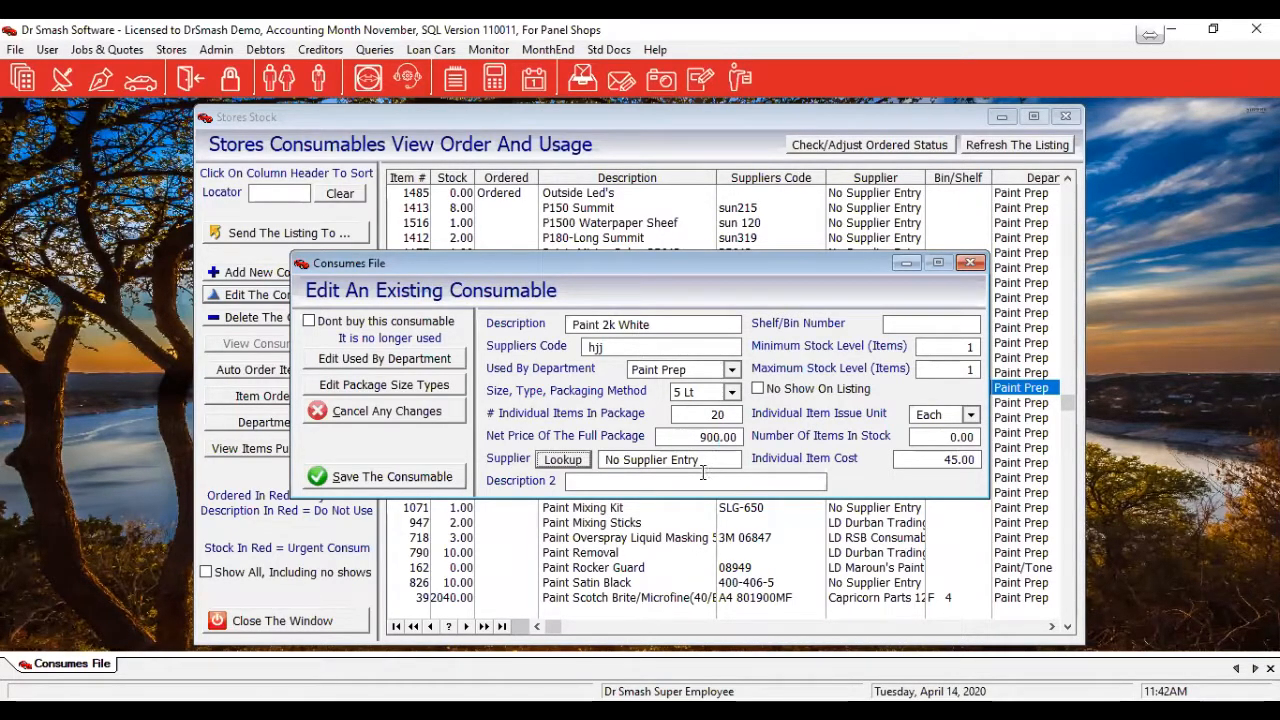
Step: Assign Abedare Used Spares as the consumable's supplier and set its shelf/bin number to 15/20
click(563, 460)
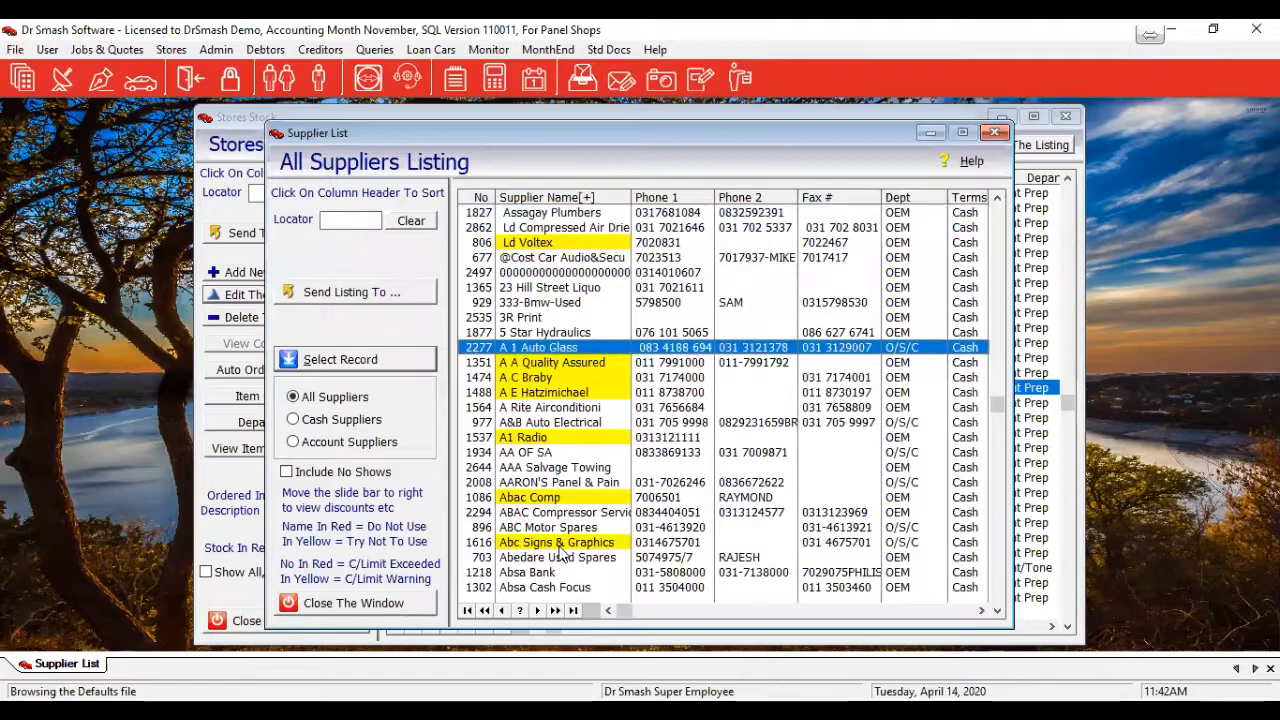
click(558, 553)
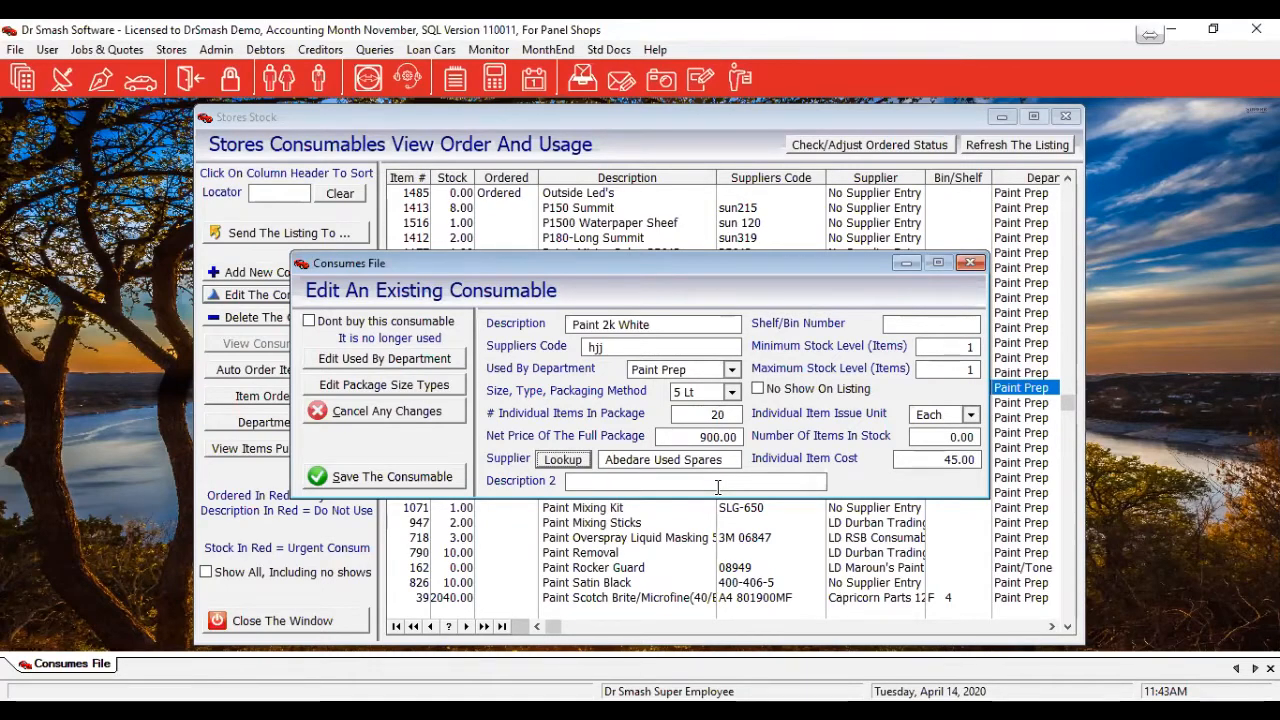
click(924, 324)
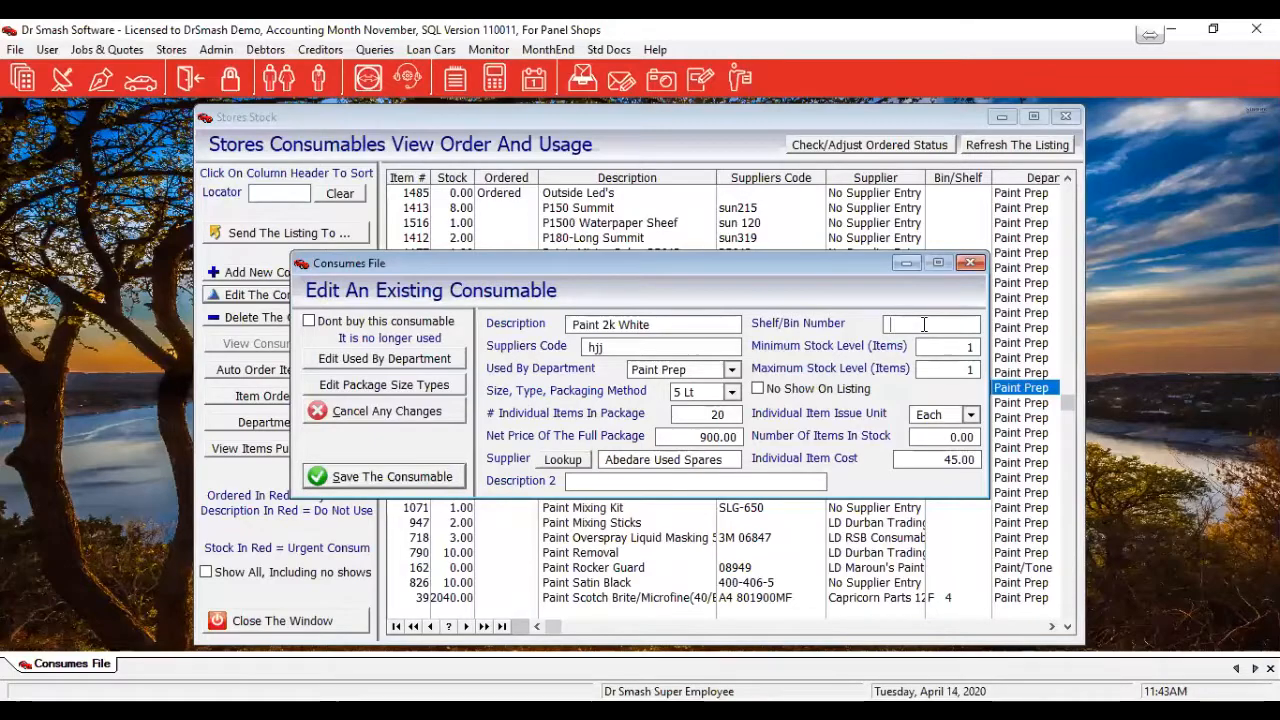
text(15/2)
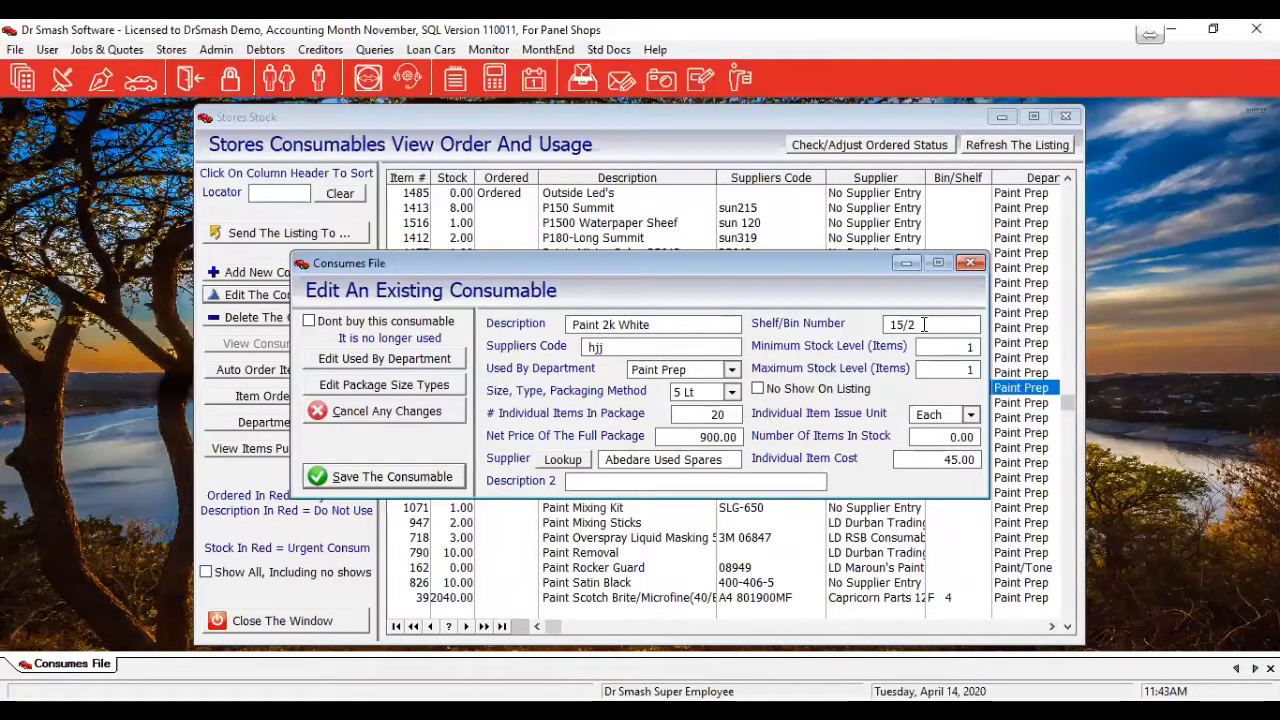
text(0)
Step: Set the consumable's individual item issue unit to 250ml
click(970, 414)
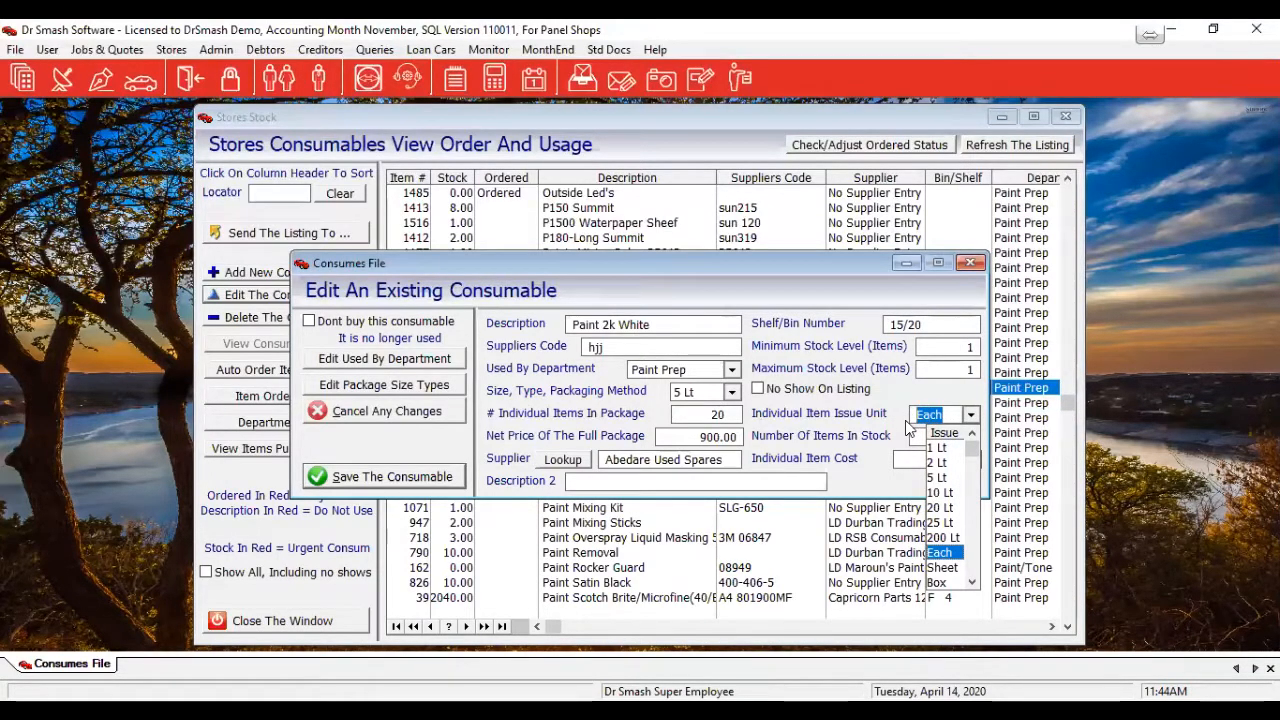
text(250)
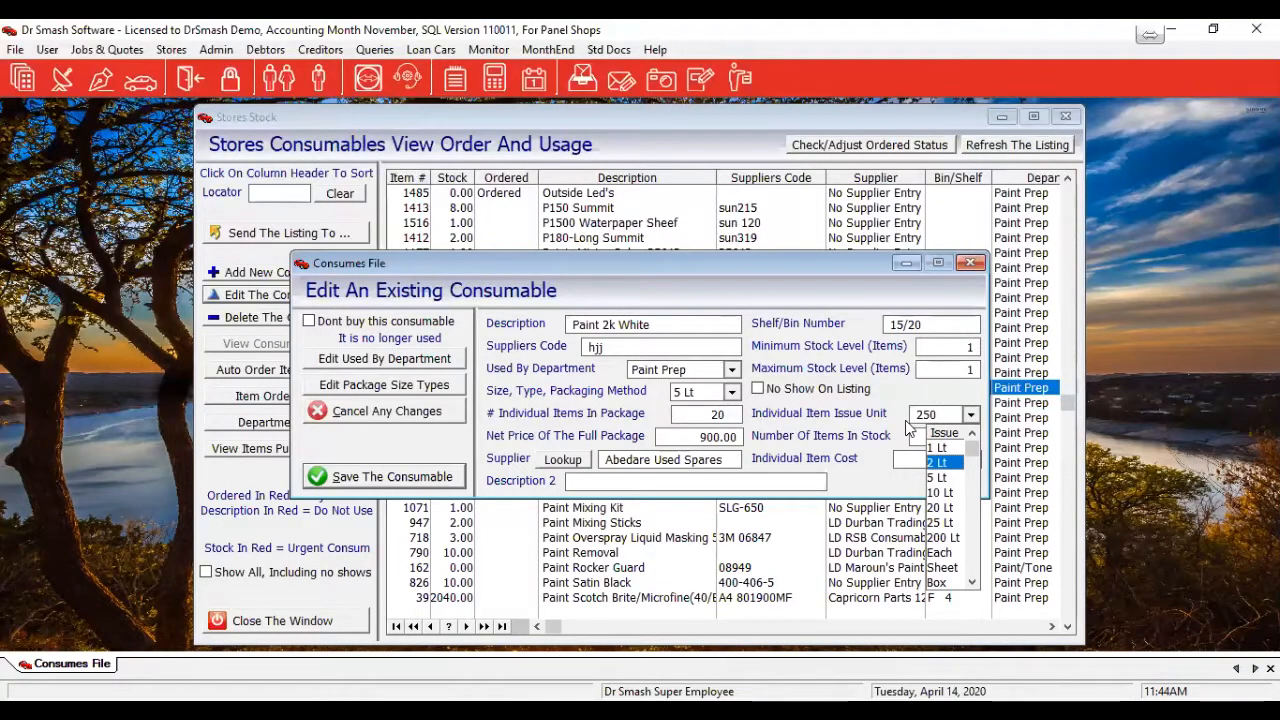
text(ml)
click(906, 426)
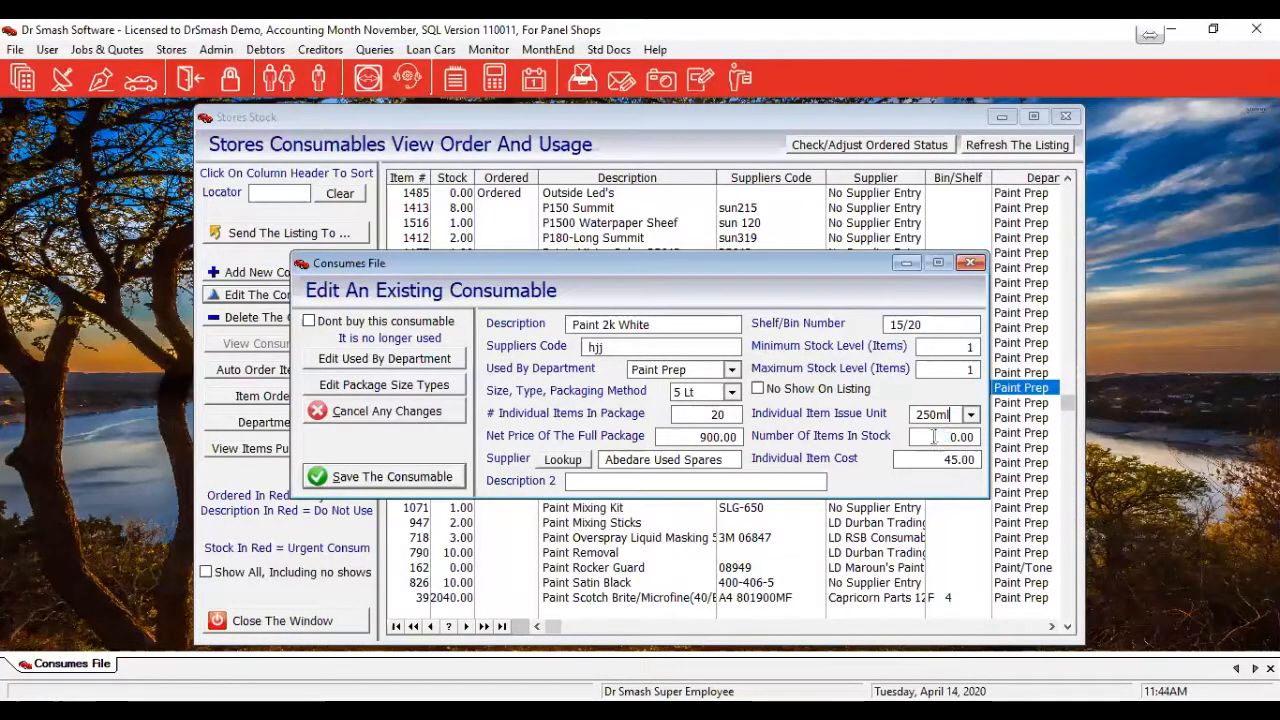
Step: Set the Paint 2k White consumable's number of items in stock to 14 and save the consumable
key(Tab)
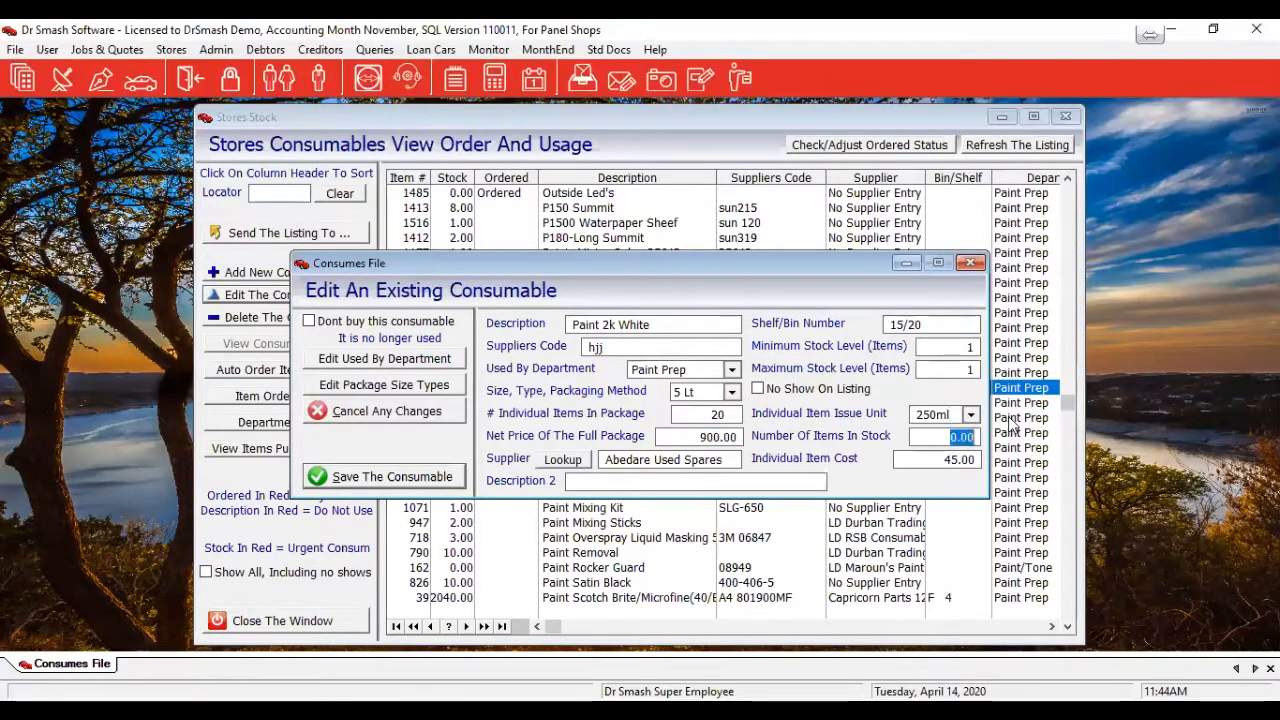
text(14)
key(Tab)
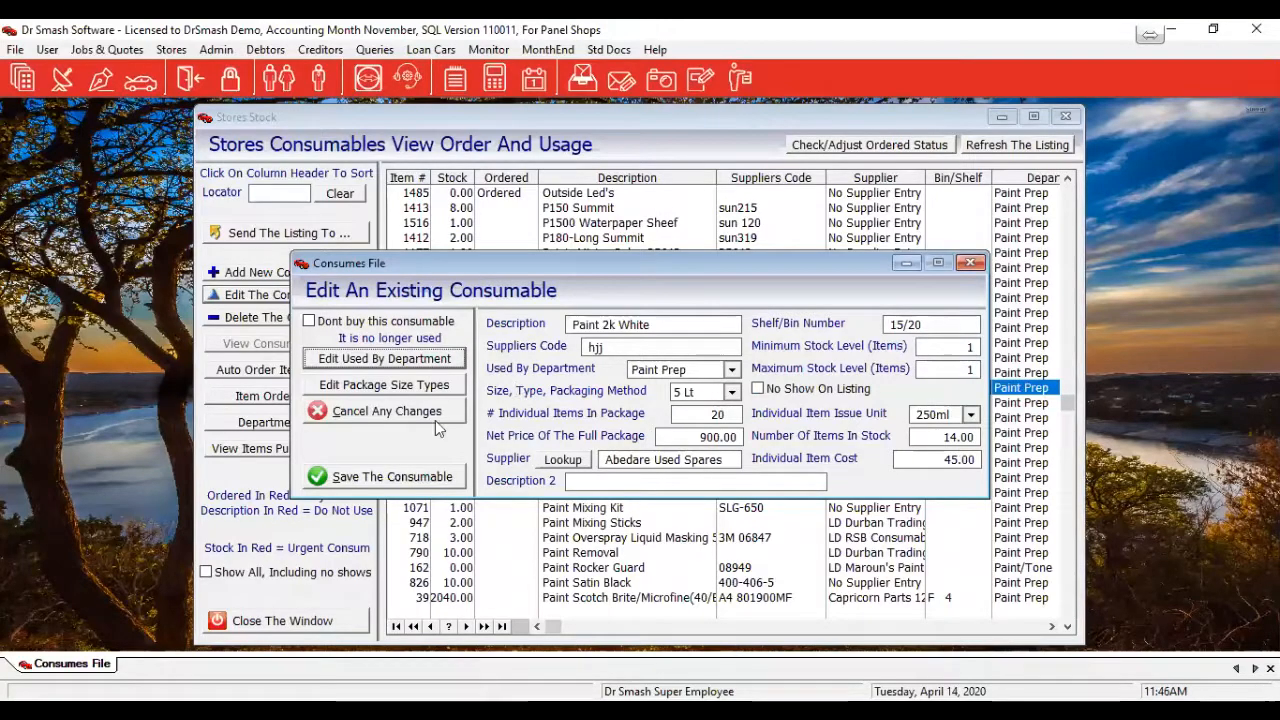
click(390, 478)
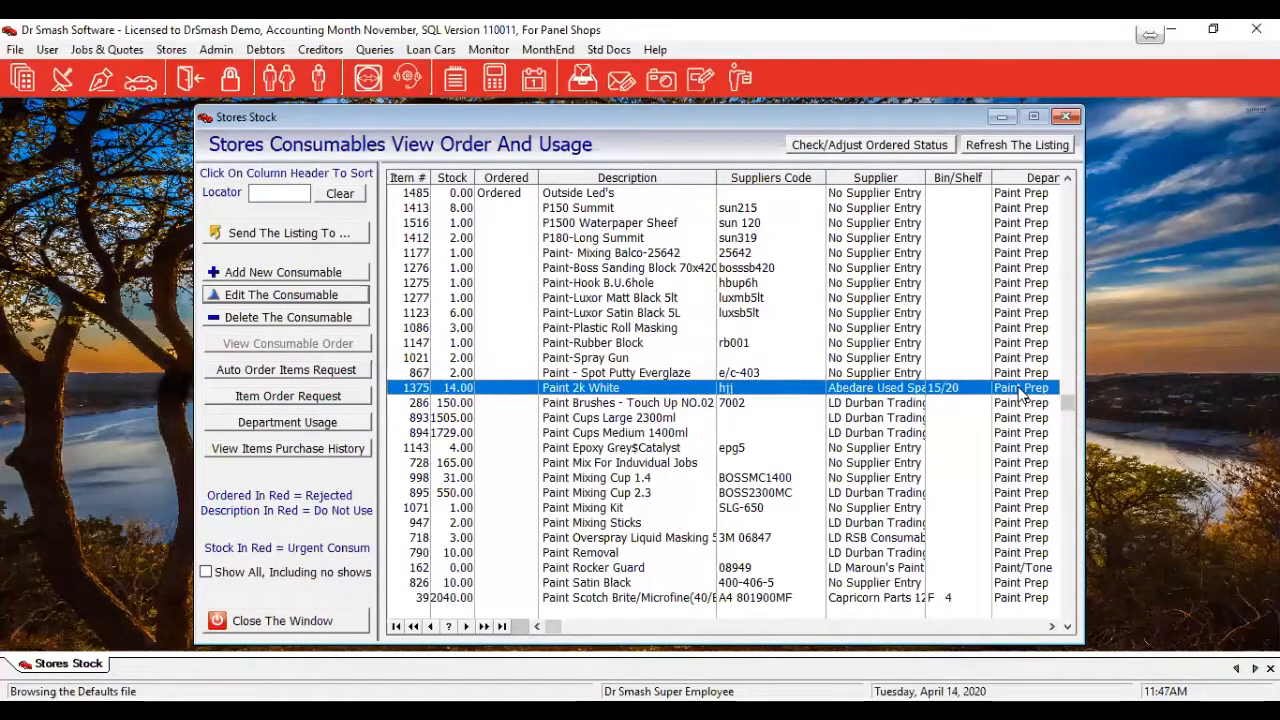
Step: Request an order of 2 items of Paint 2k White from the consumables listing
click(278, 398)
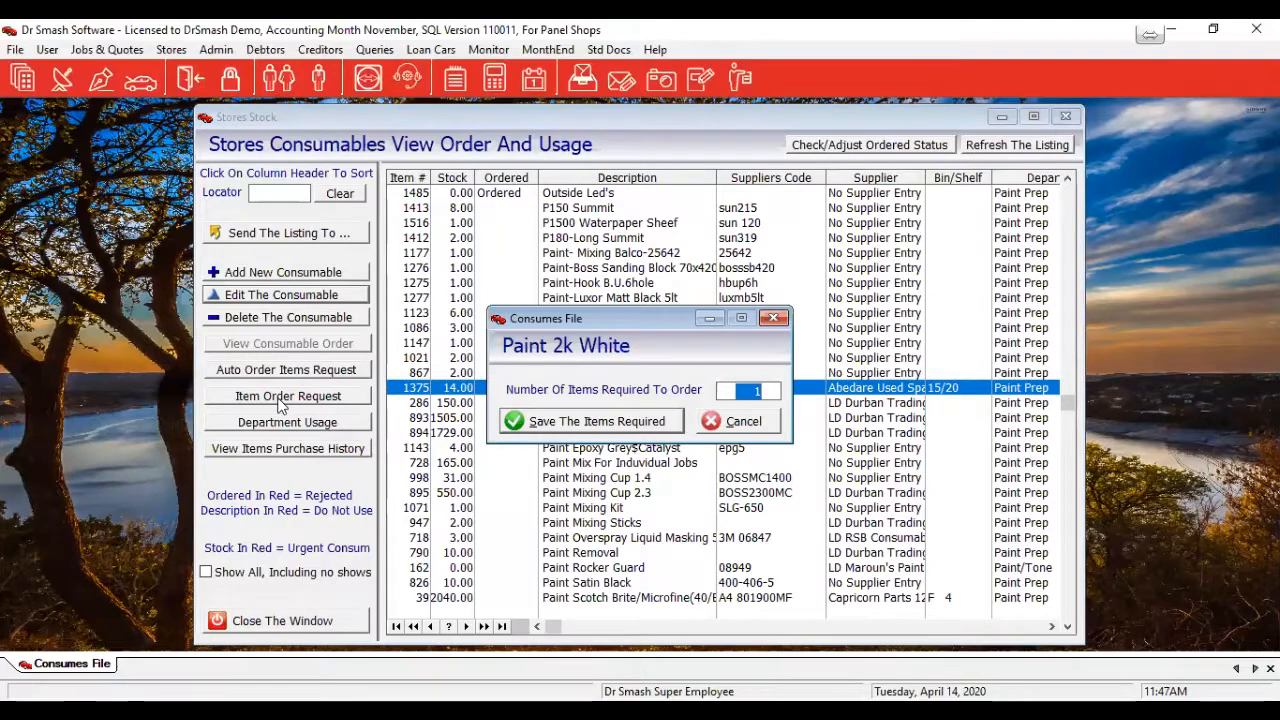
text(2)
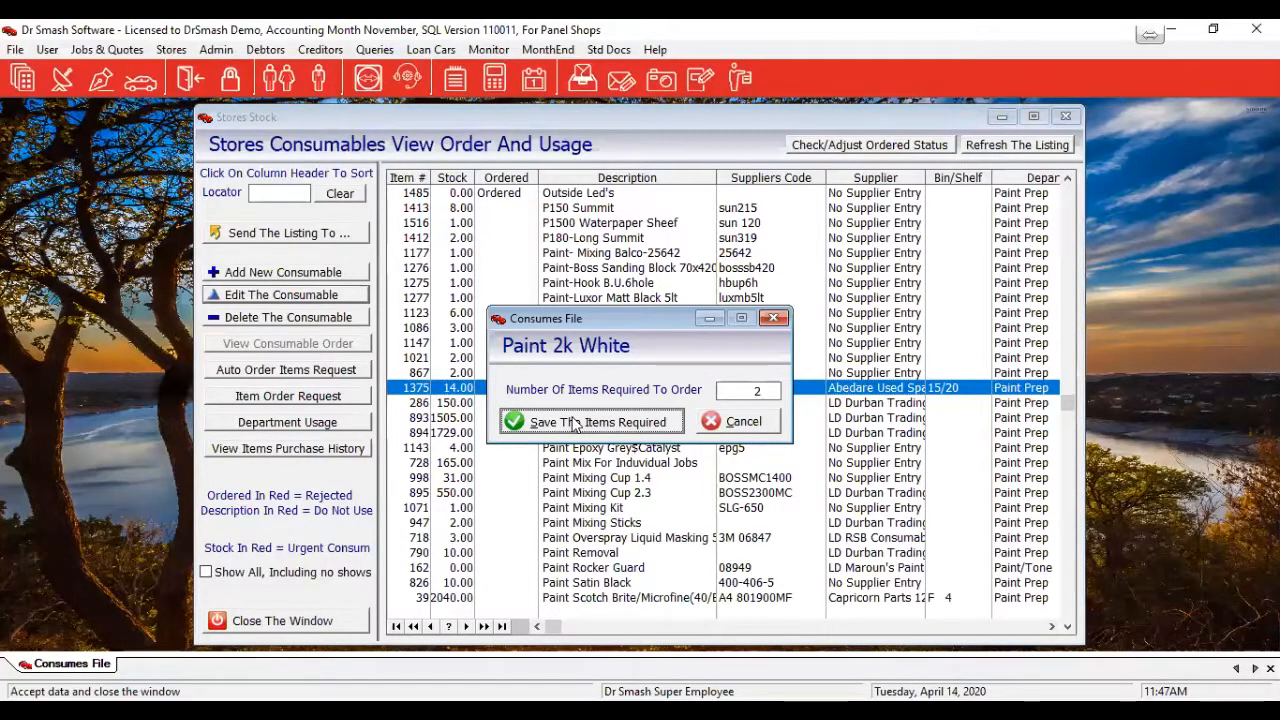
click(575, 421)
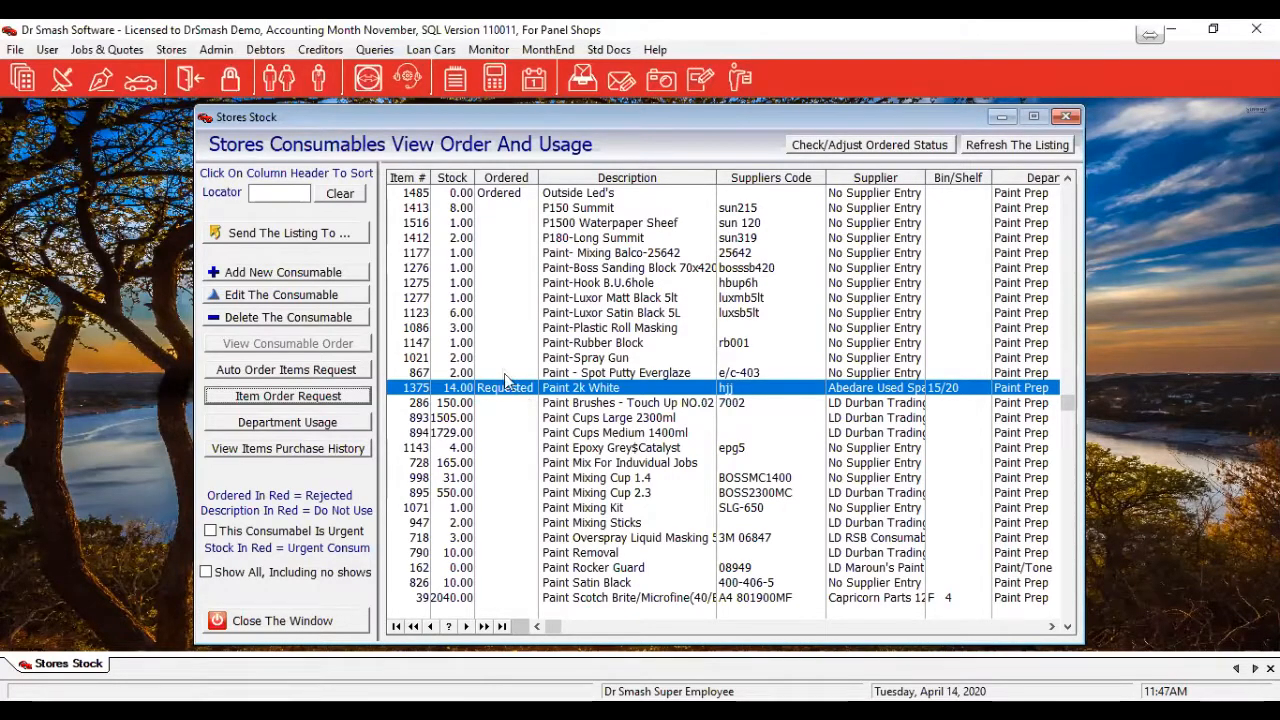
Step: Request an order of 5 items of Paint- Mixing Balco-25642 from the consumables listing
click(493, 254)
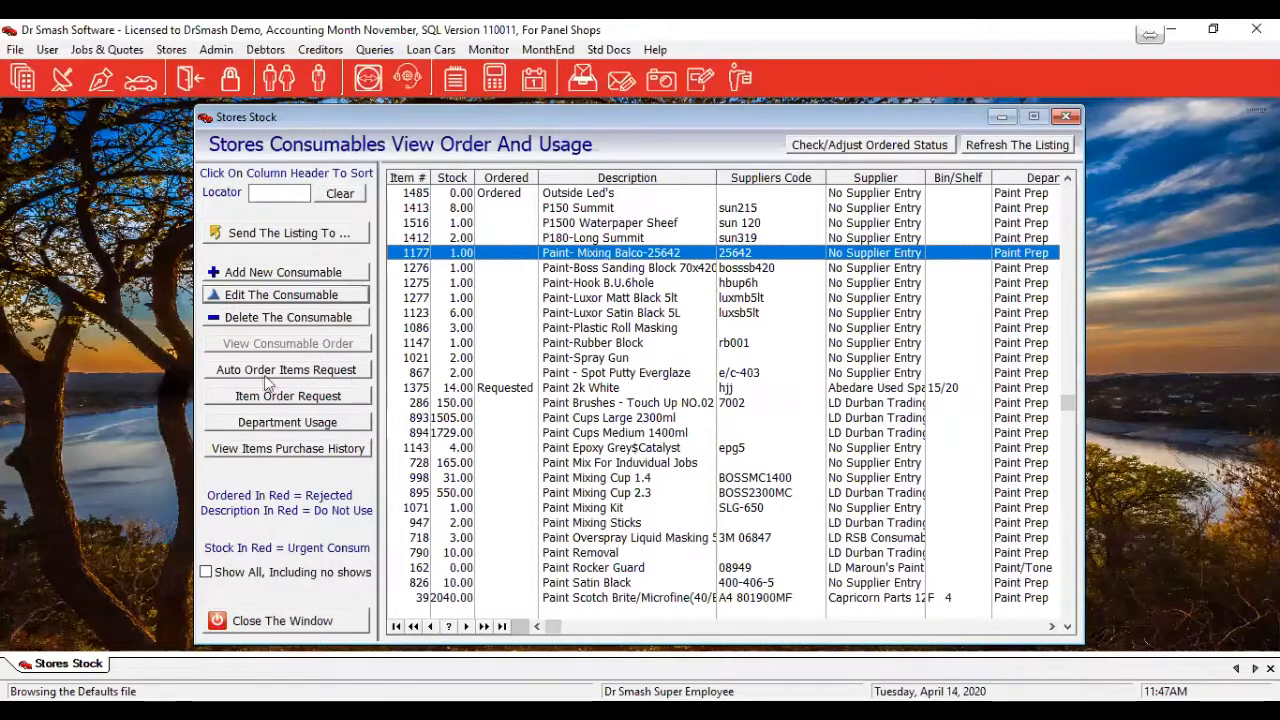
click(243, 400)
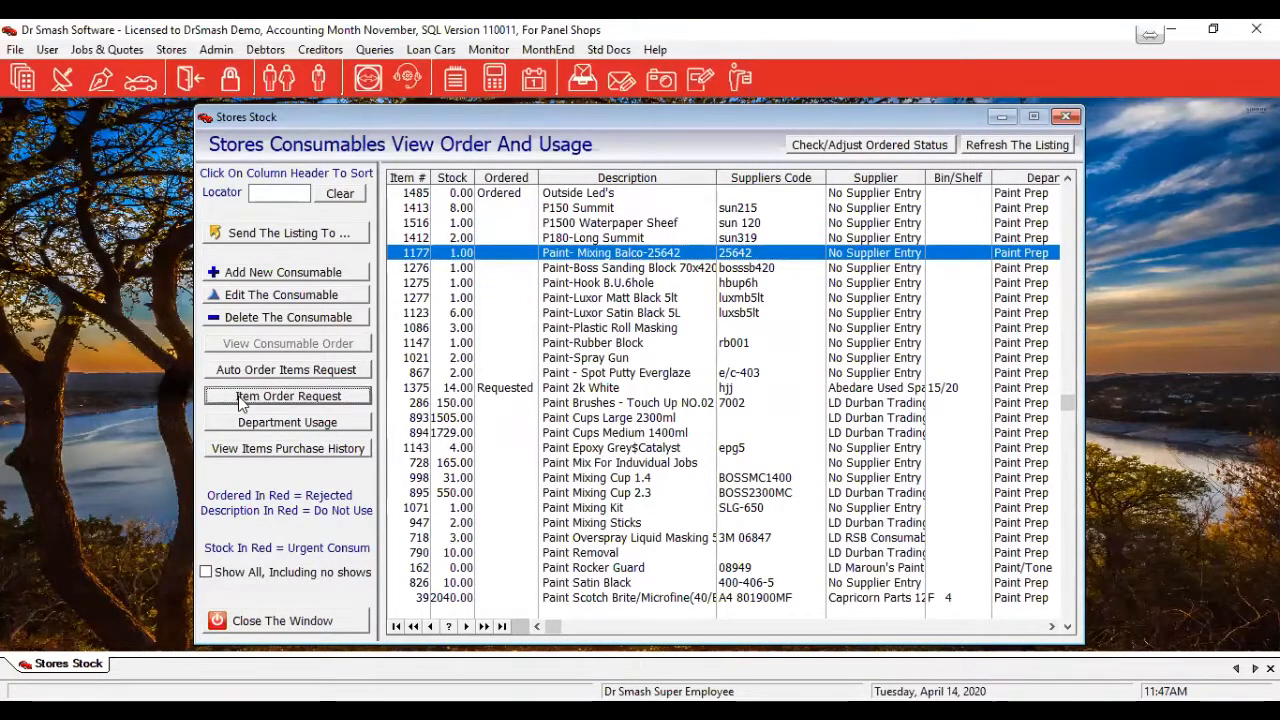
text(5)
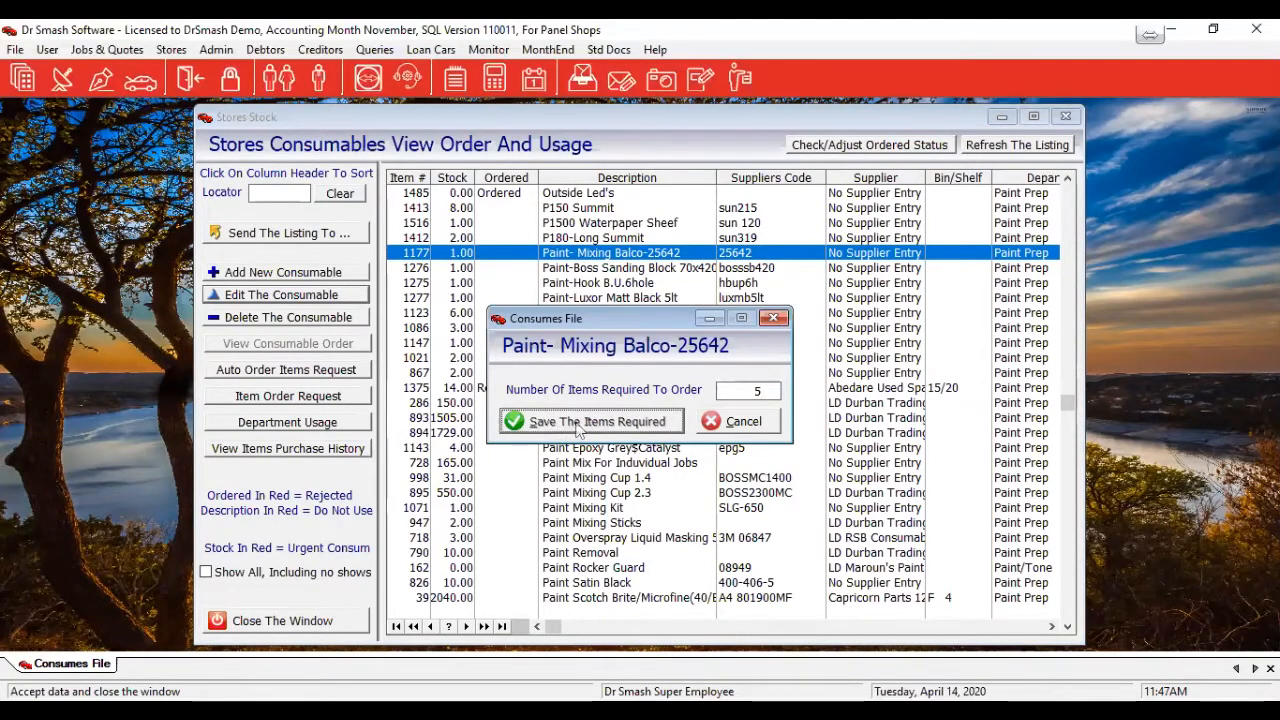
click(575, 422)
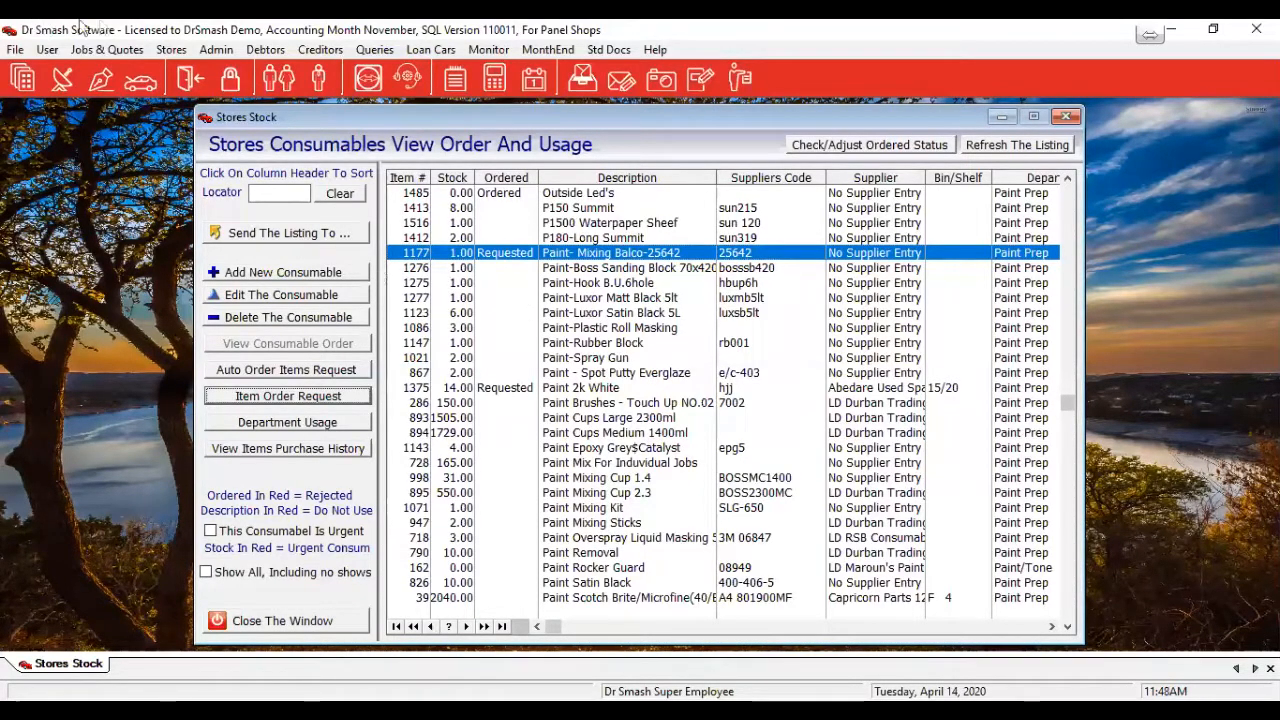
Step: Open the purchasing of consumables and move Paint 2k White and Paint- Mixing Balco-25642 into the items to be ordered
click(172, 50)
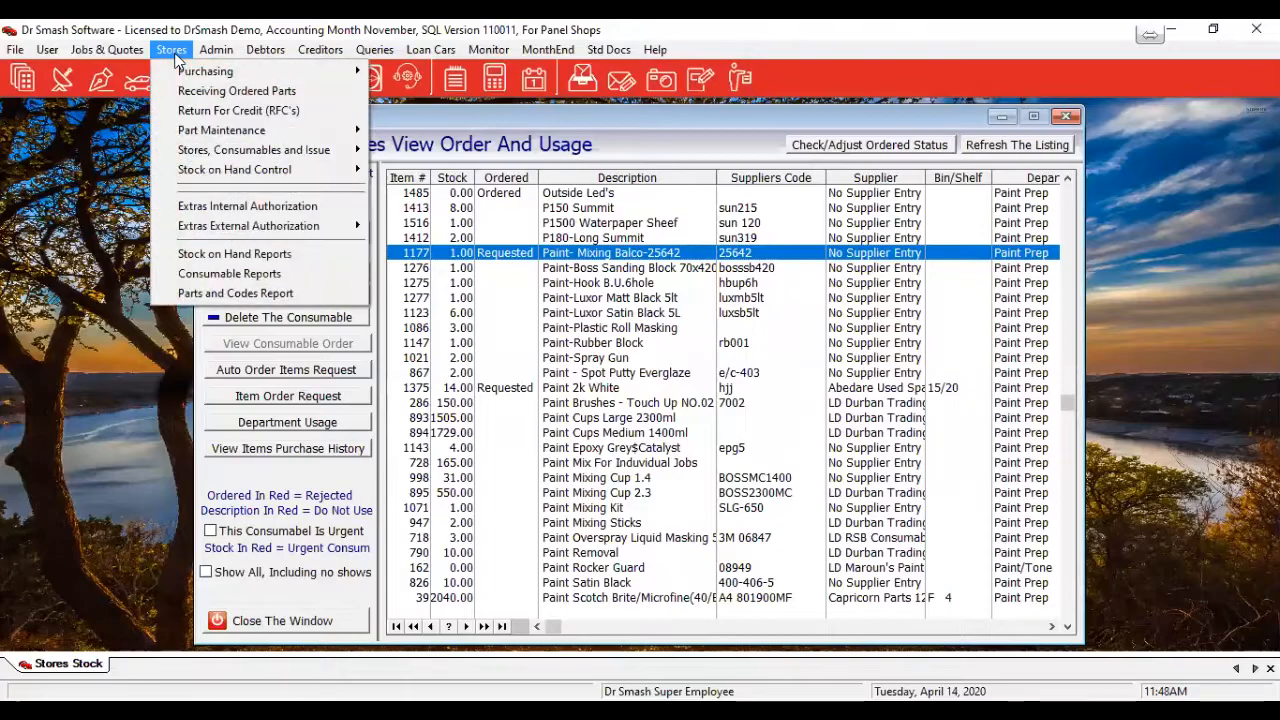
mouse_move(190, 78)
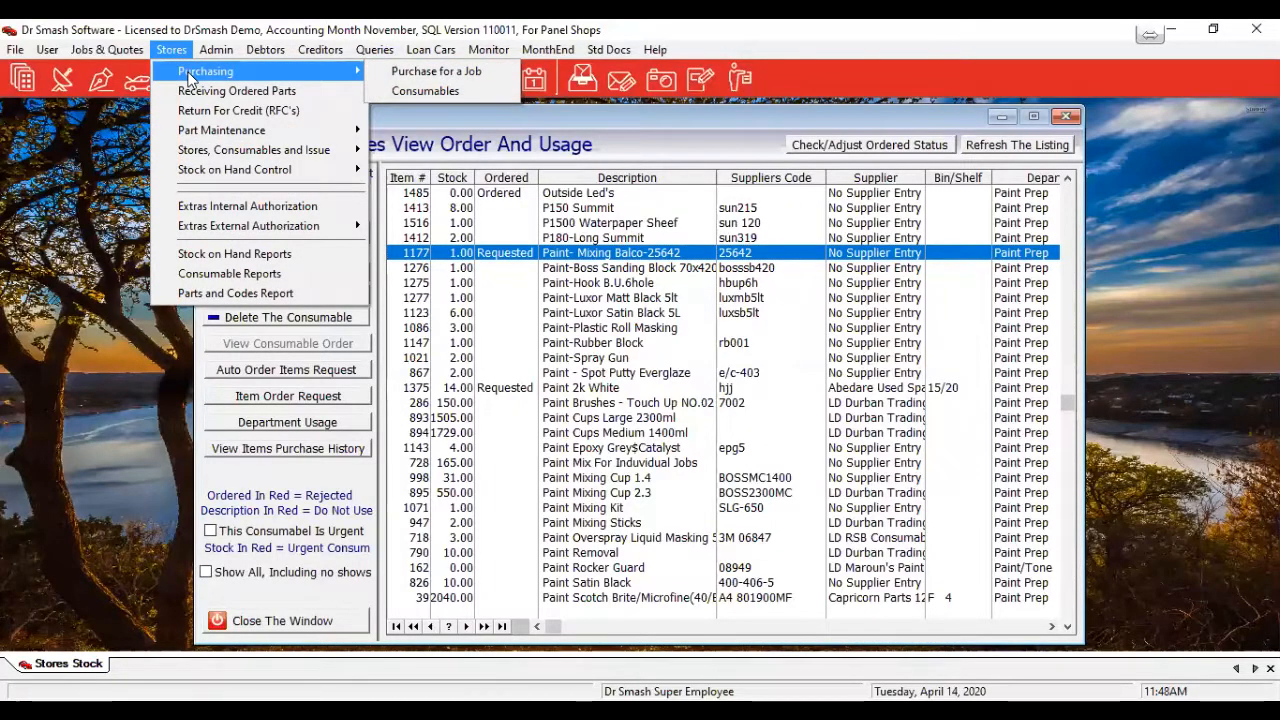
click(433, 92)
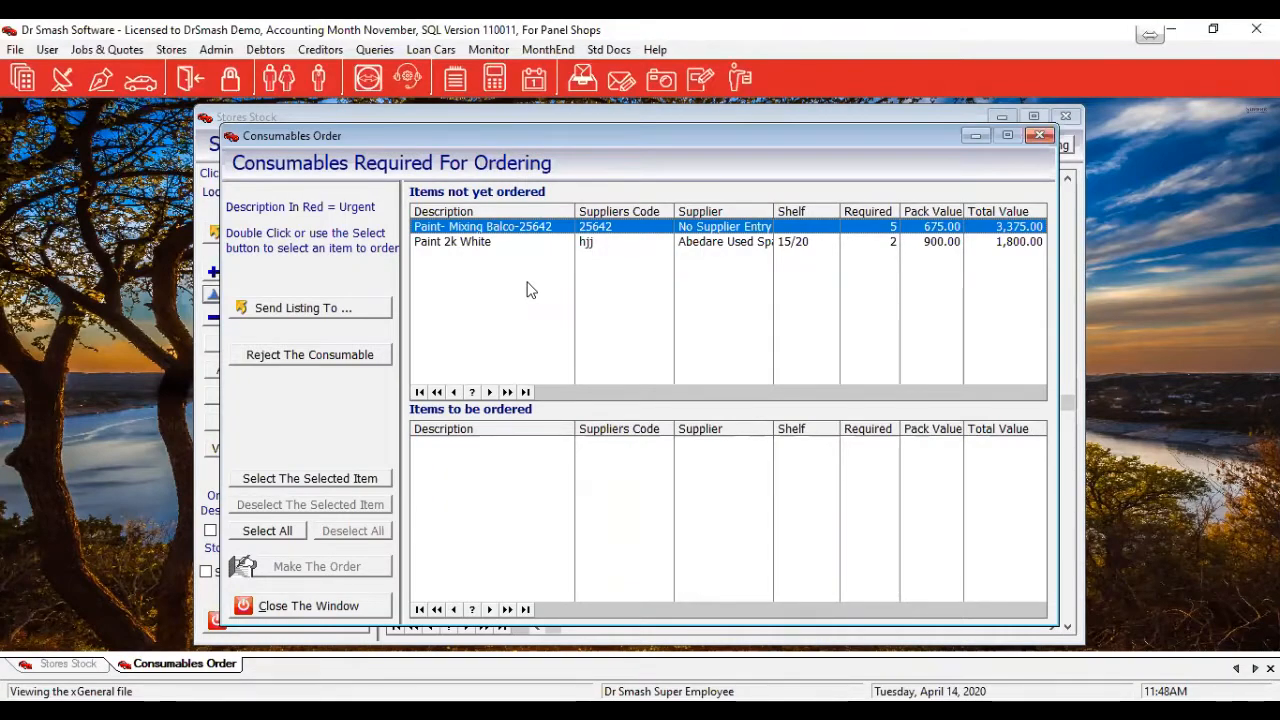
drag(510, 249, 459, 590)
mouse_move(537, 233)
mouse_down()
mouse_move(573, 385)
mouse_move(520, 503)
mouse_up()
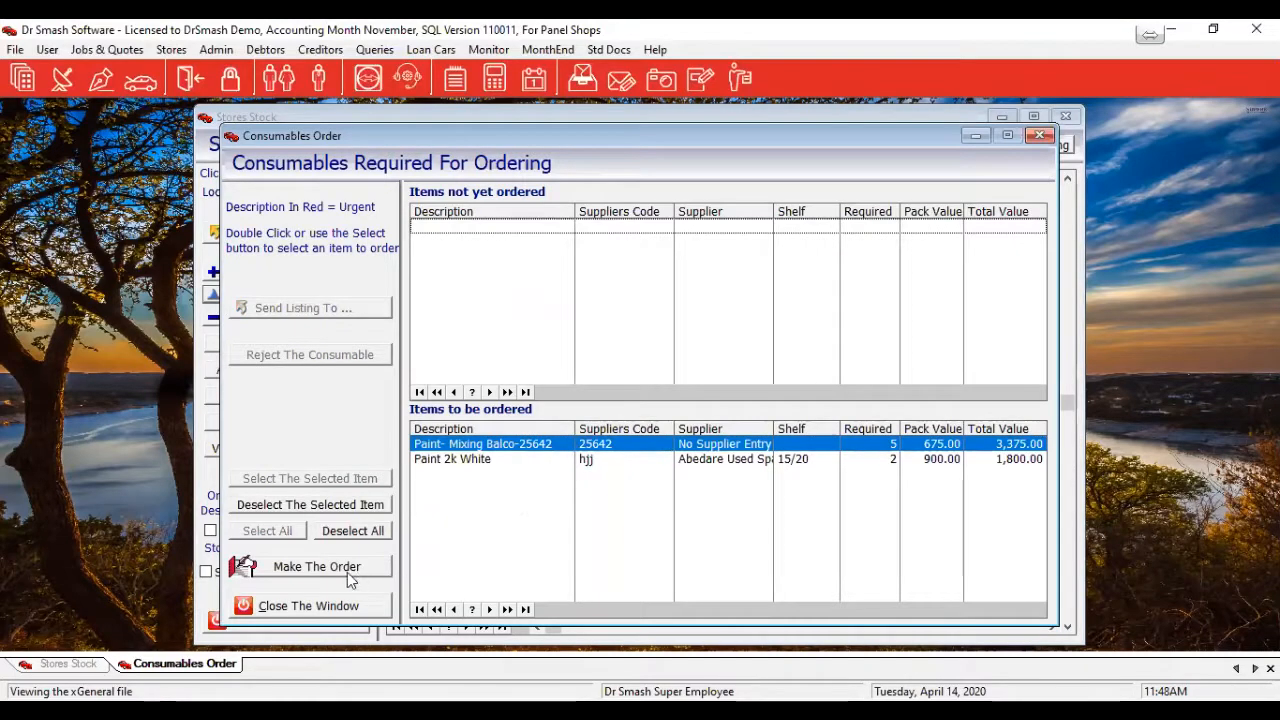
Step: Start making the consumable order and set the quantity to be supplied for Paint- Mixing Balco-25642 to 3
click(281, 572)
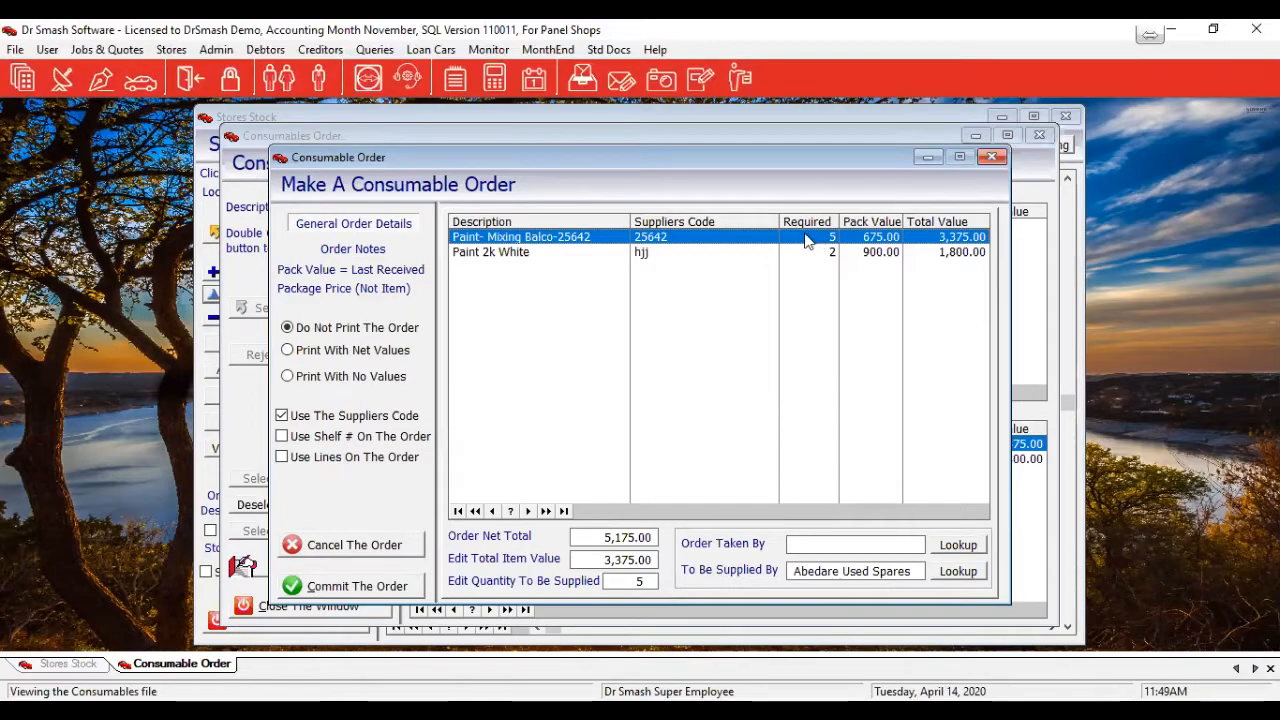
click(640, 581)
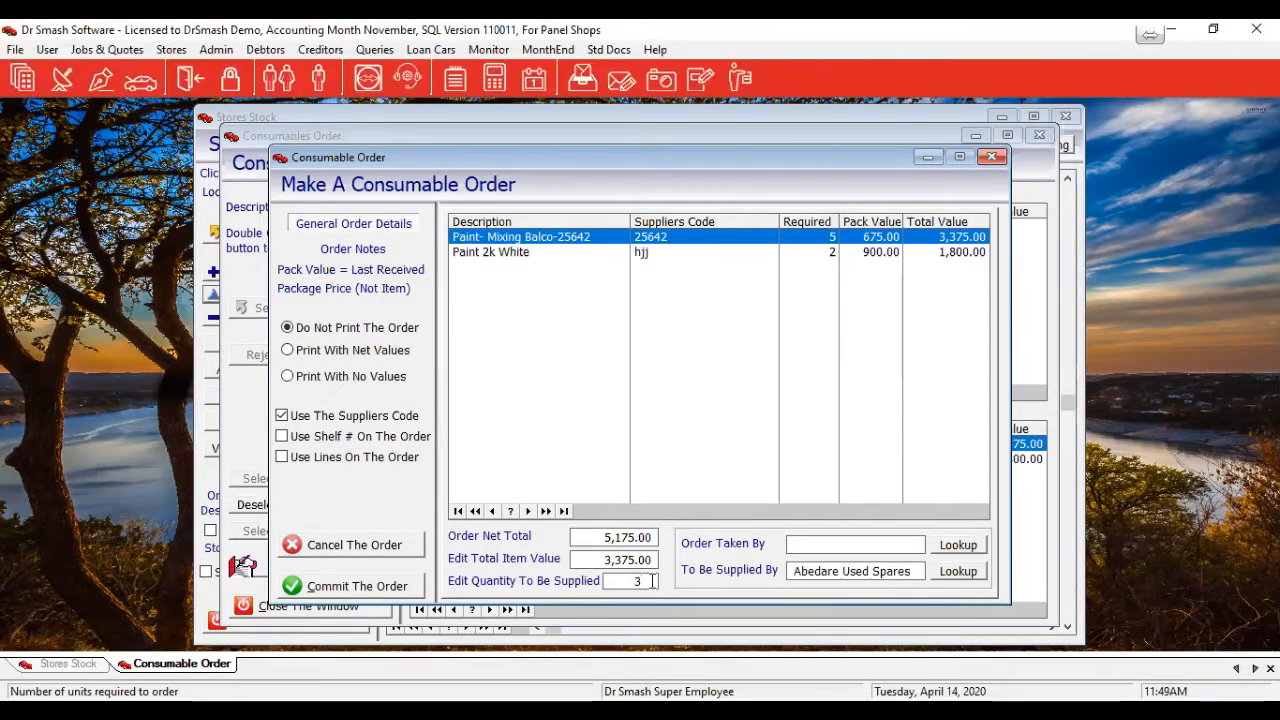
key(Tab)
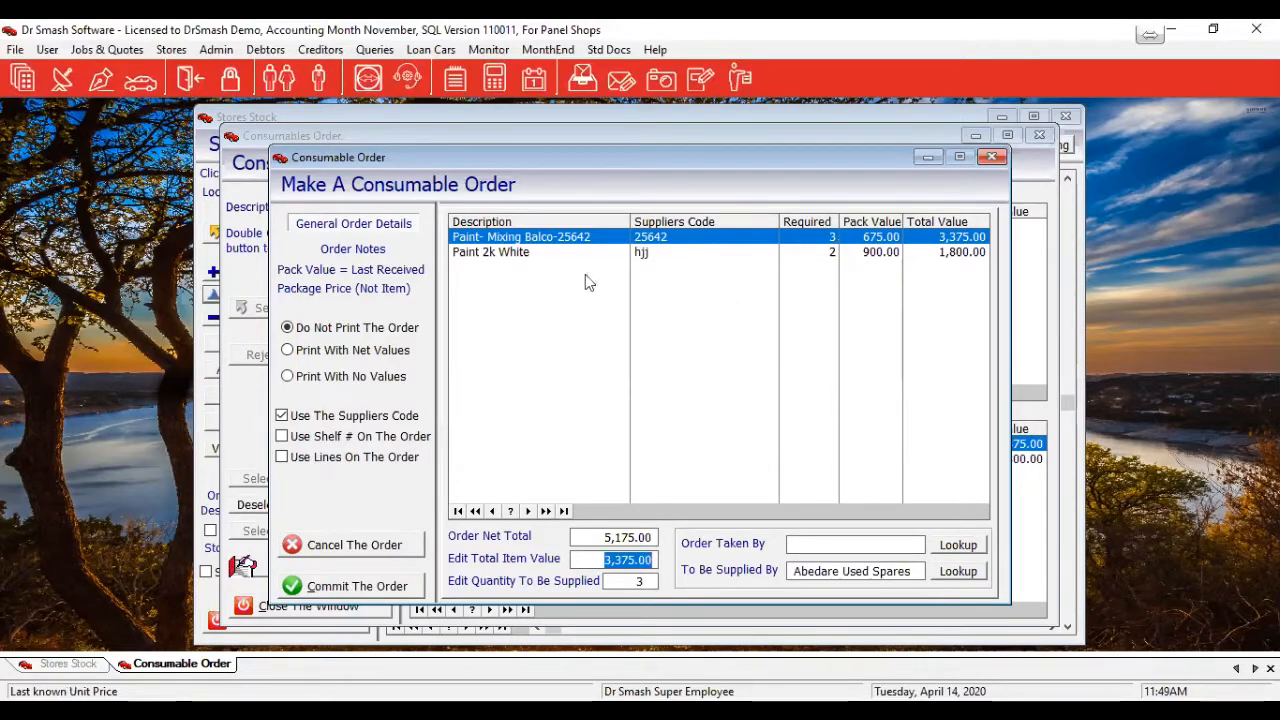
click(527, 254)
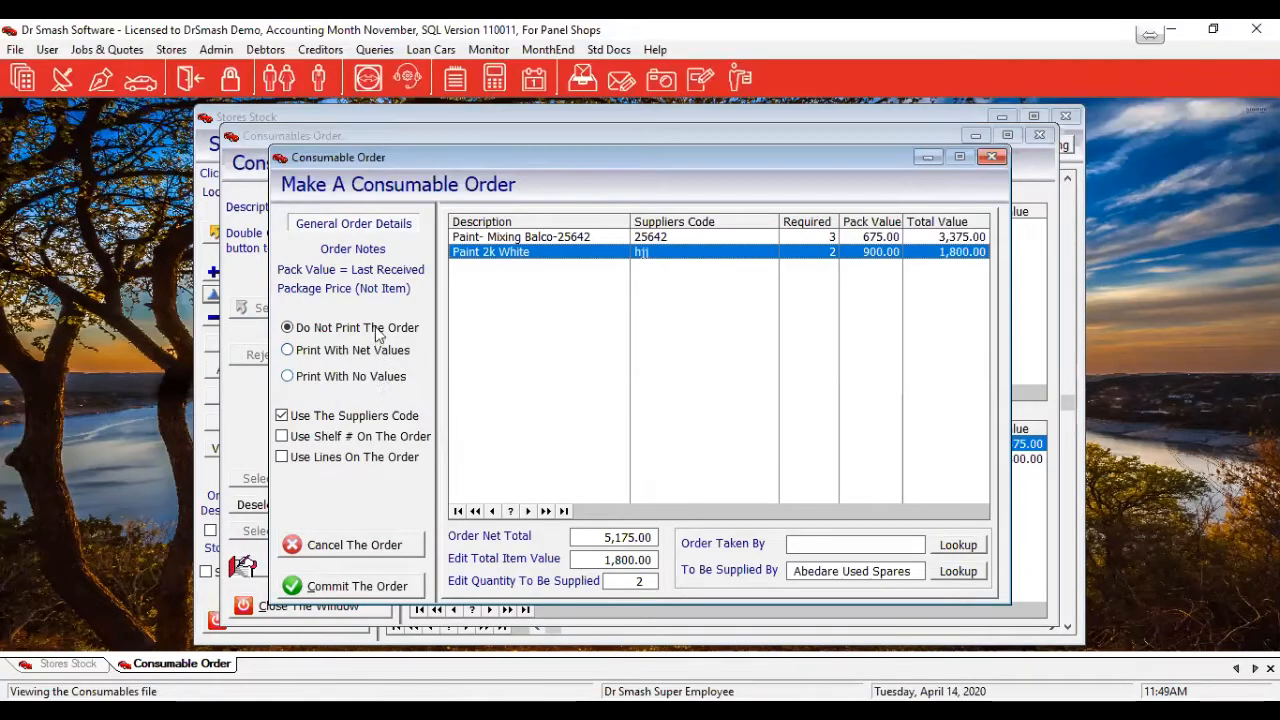
Step: Commit the consumable order without printing it, then close the ordering window and refresh the stores stock listing
click(352, 592)
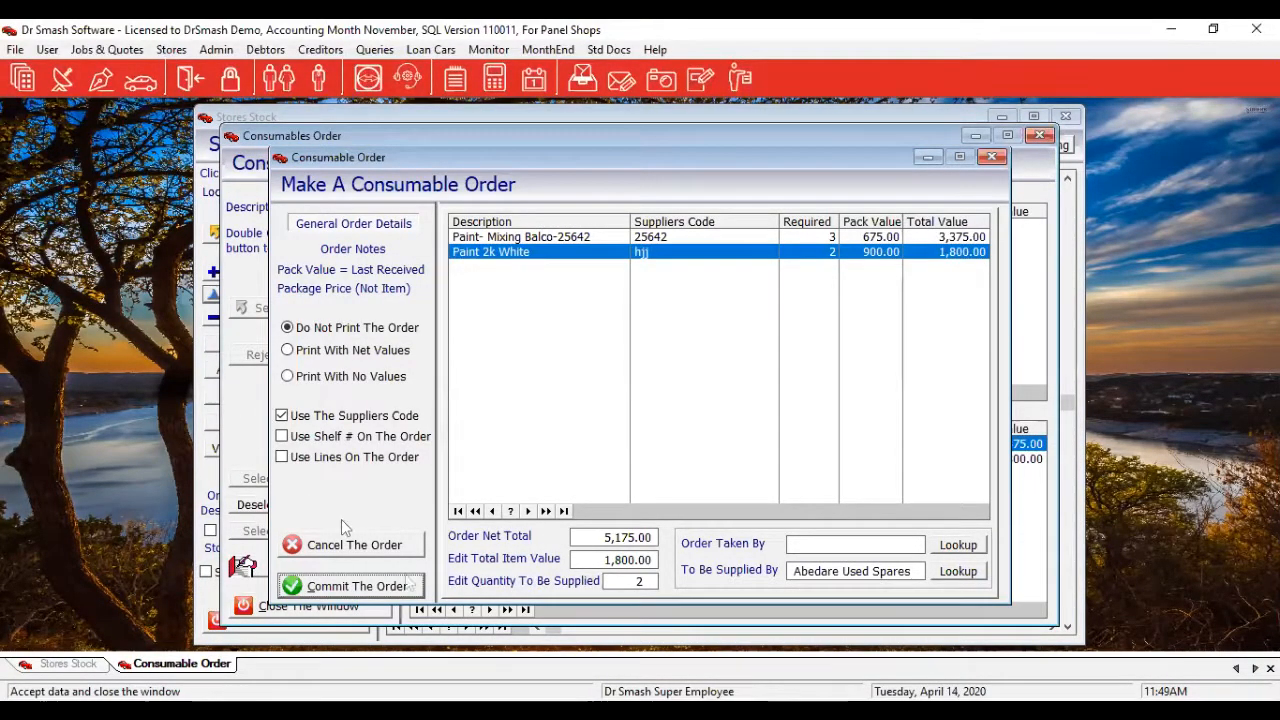
click(405, 586)
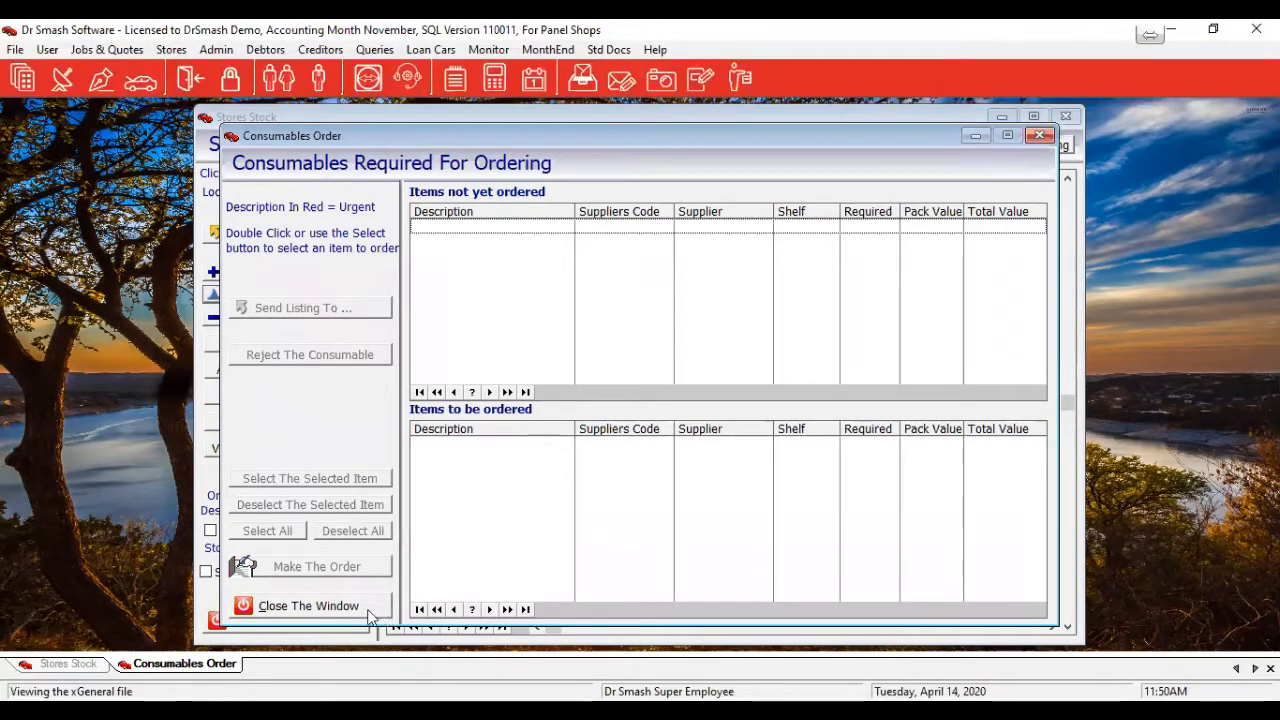
click(368, 616)
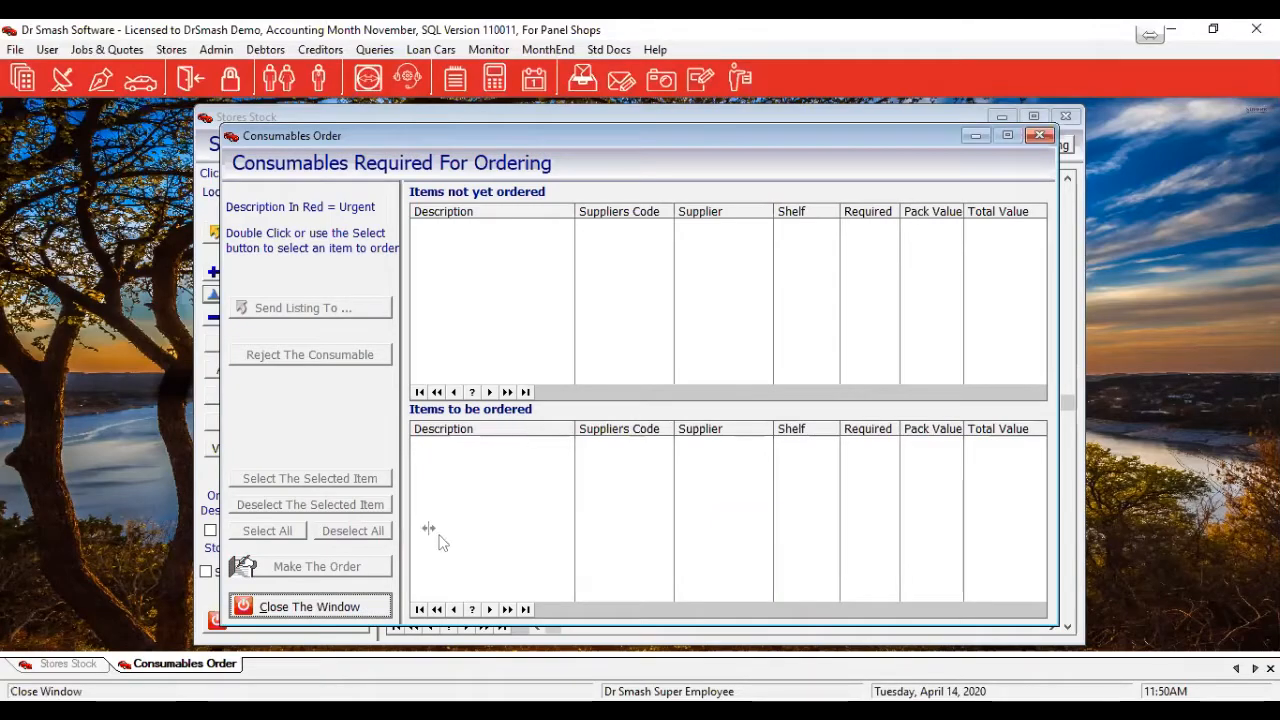
click(1016, 146)
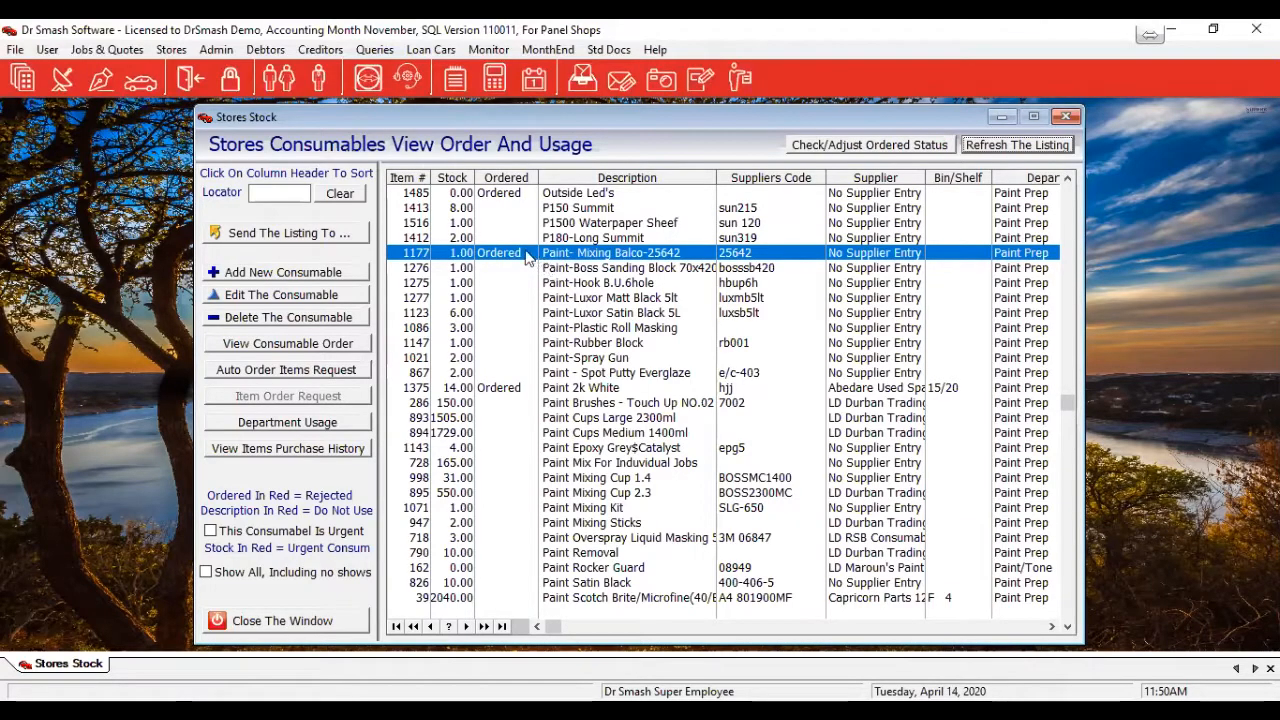
Step: View the consumable order details for Paint 2k White, then close them
click(516, 392)
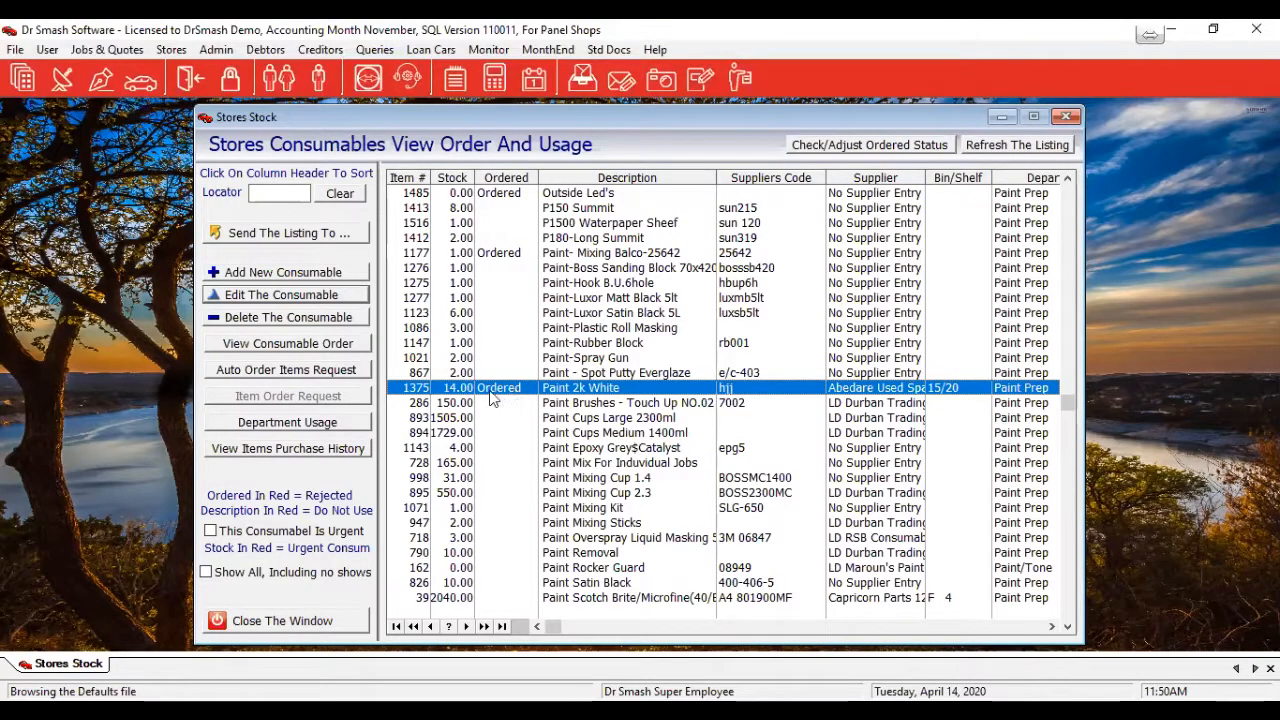
click(268, 344)
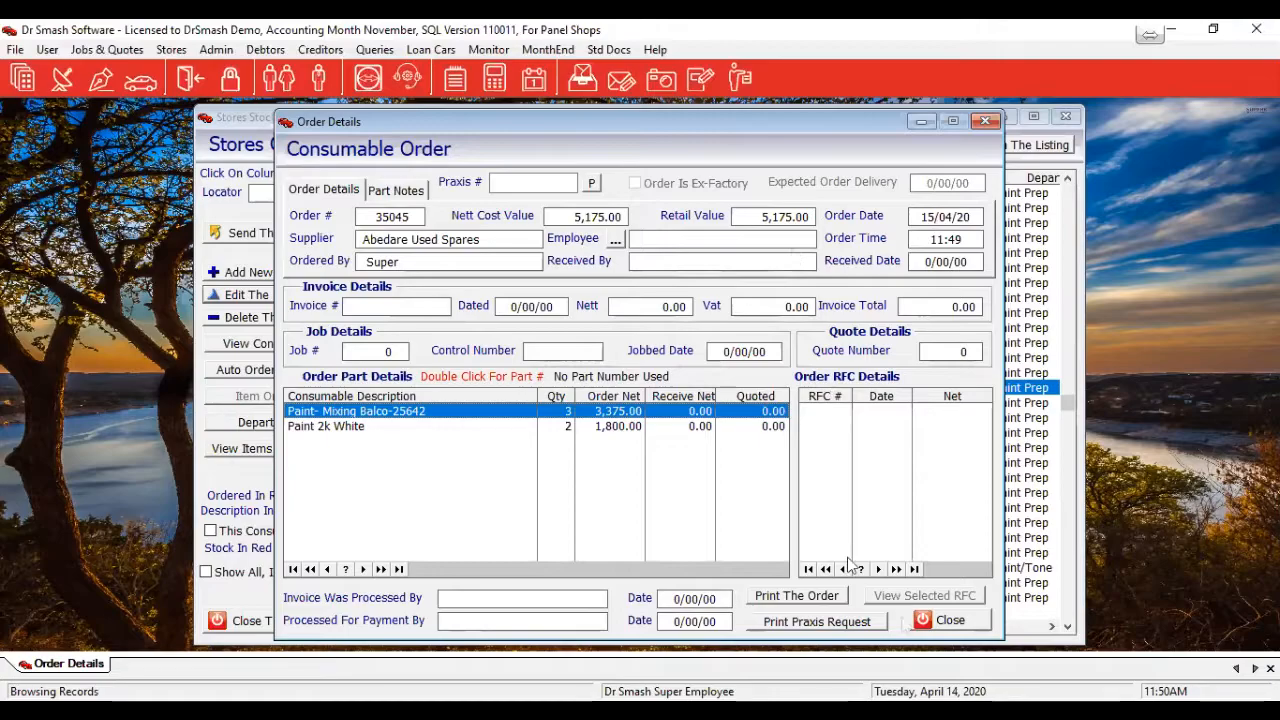
click(947, 620)
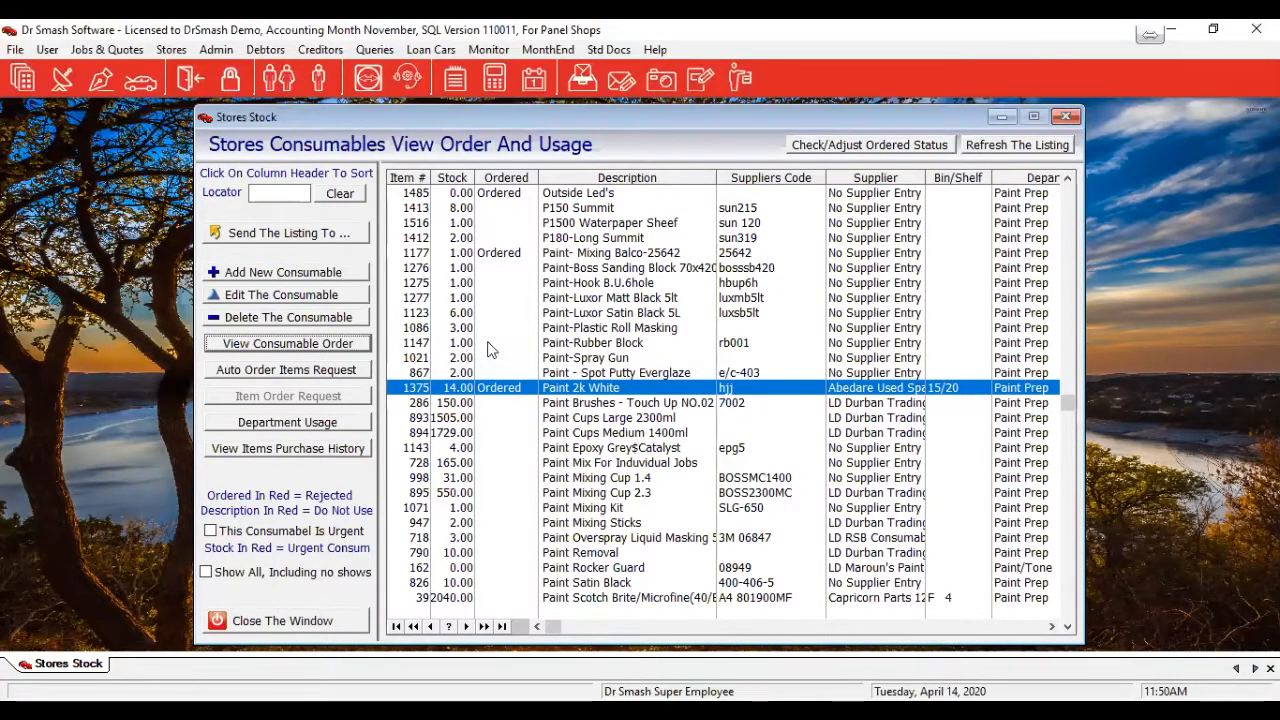
Step: Open the outstanding Abedare Used Spares order for receiving and move Paint 2k White to the received items
click(176, 52)
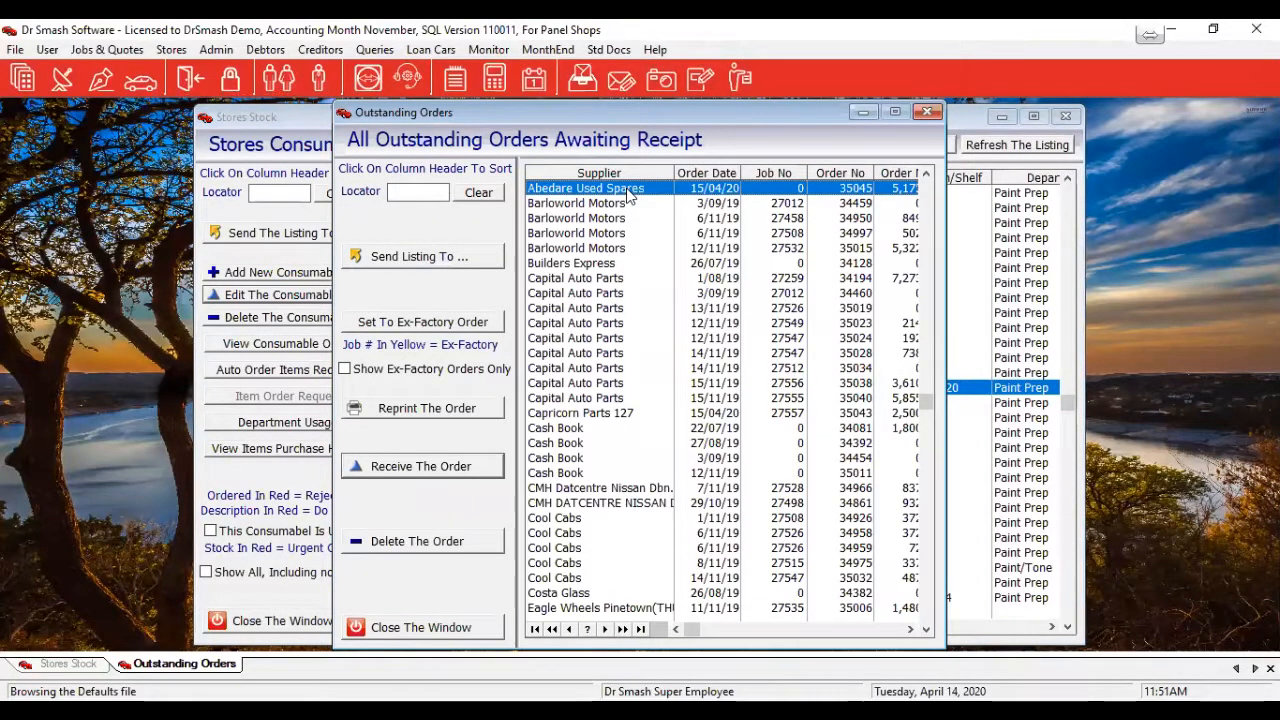
double_click(628, 195)
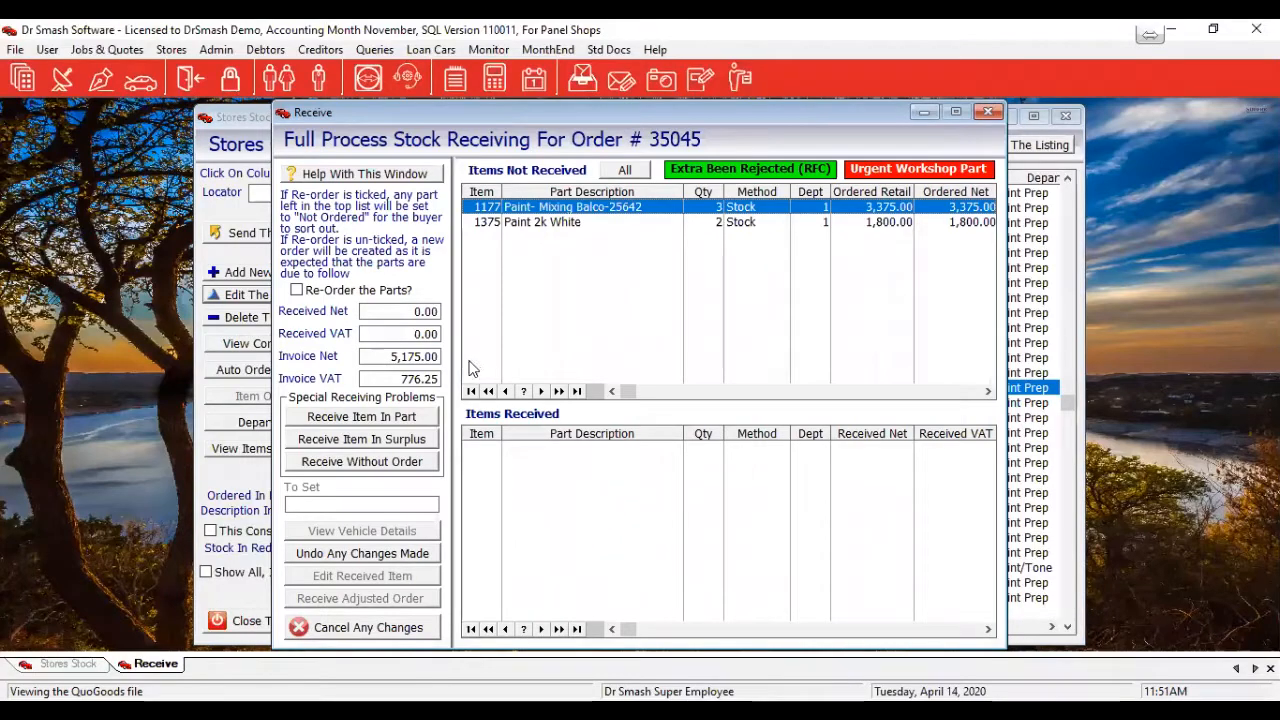
click(518, 223)
double_click(518, 223)
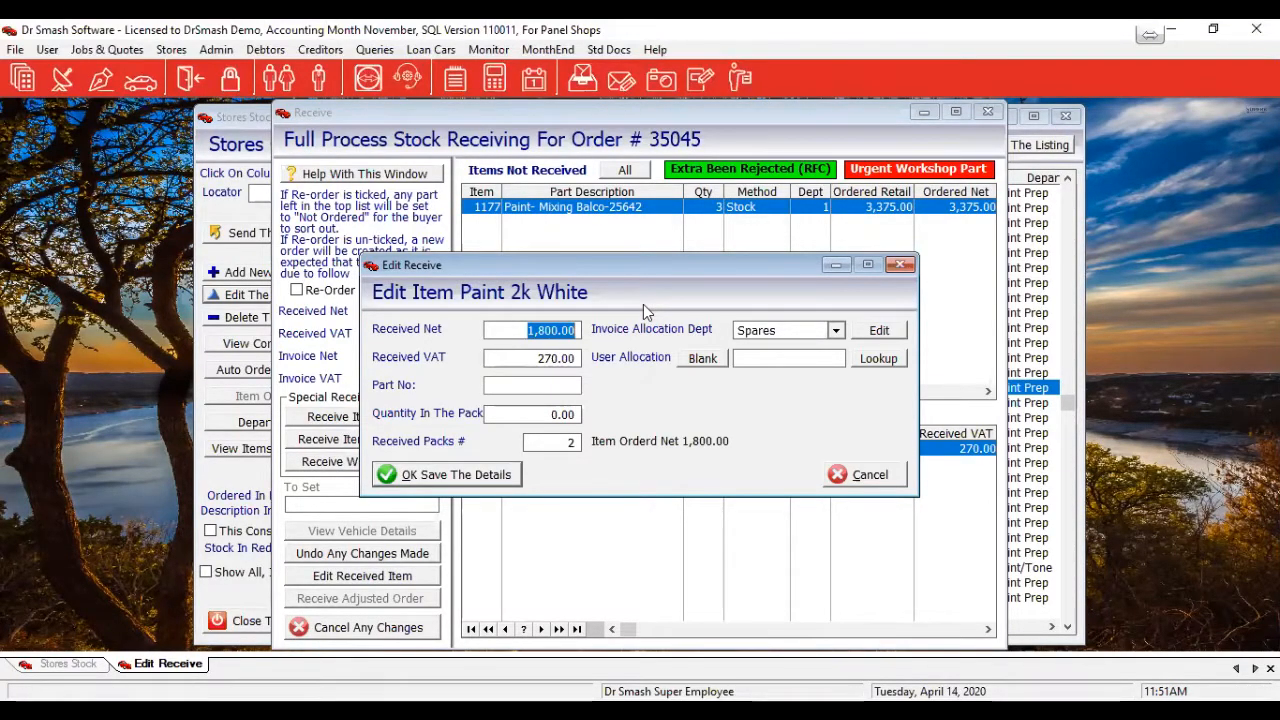
Step: Set the received net value of Paint 2k White to 2,000.00 and save the received item's details
text(2000)
key(Tab)
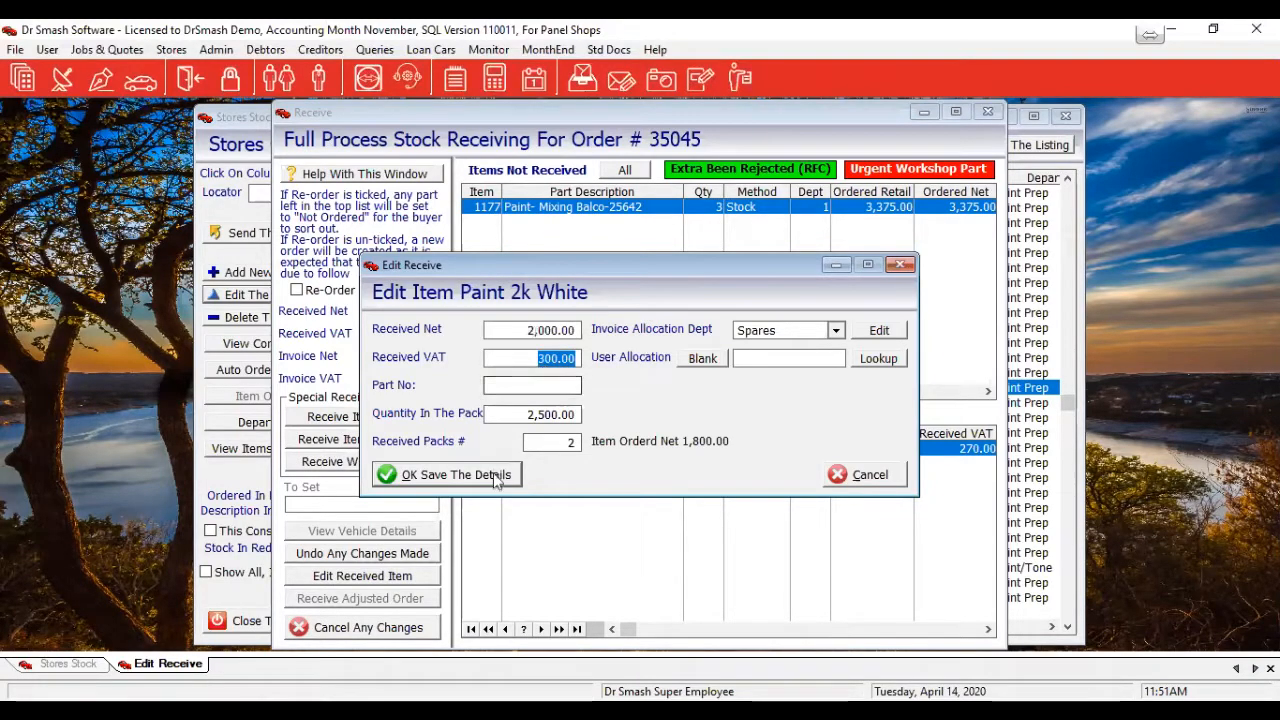
click(496, 476)
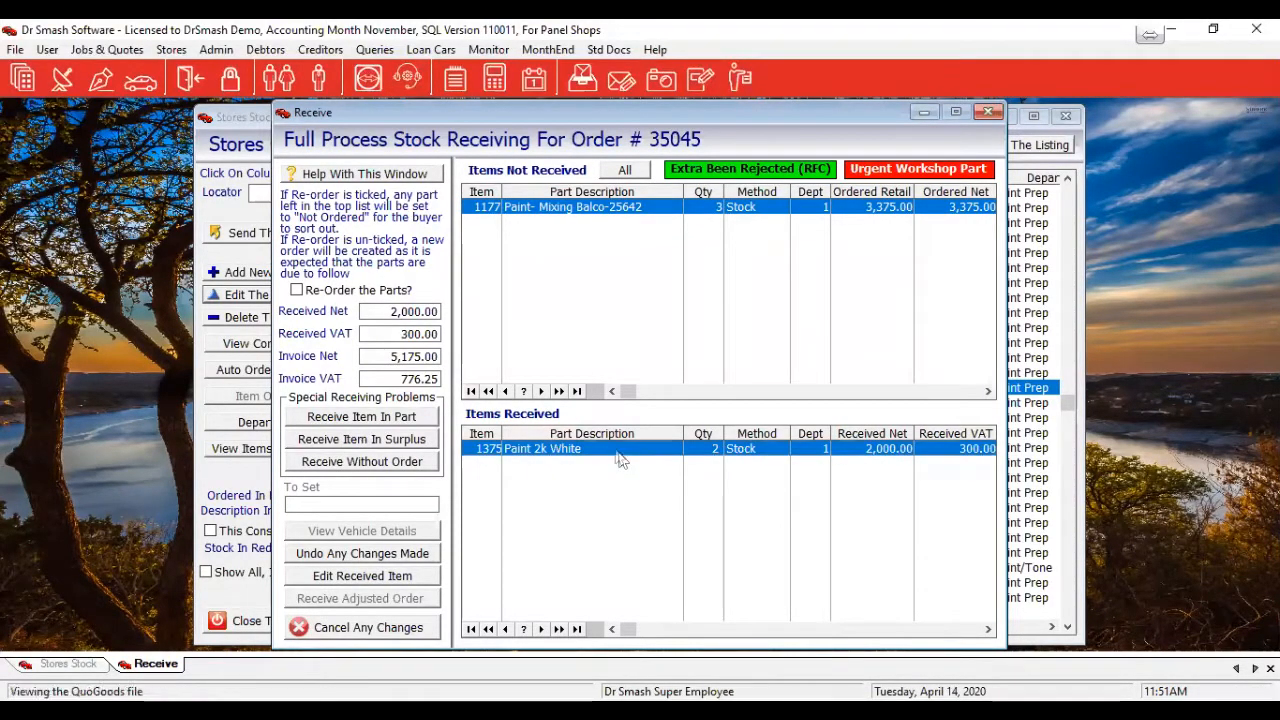
Step: Change the invoice allocation department of the received Paint 2k White item to PaintShop and save it
double_click(855, 457)
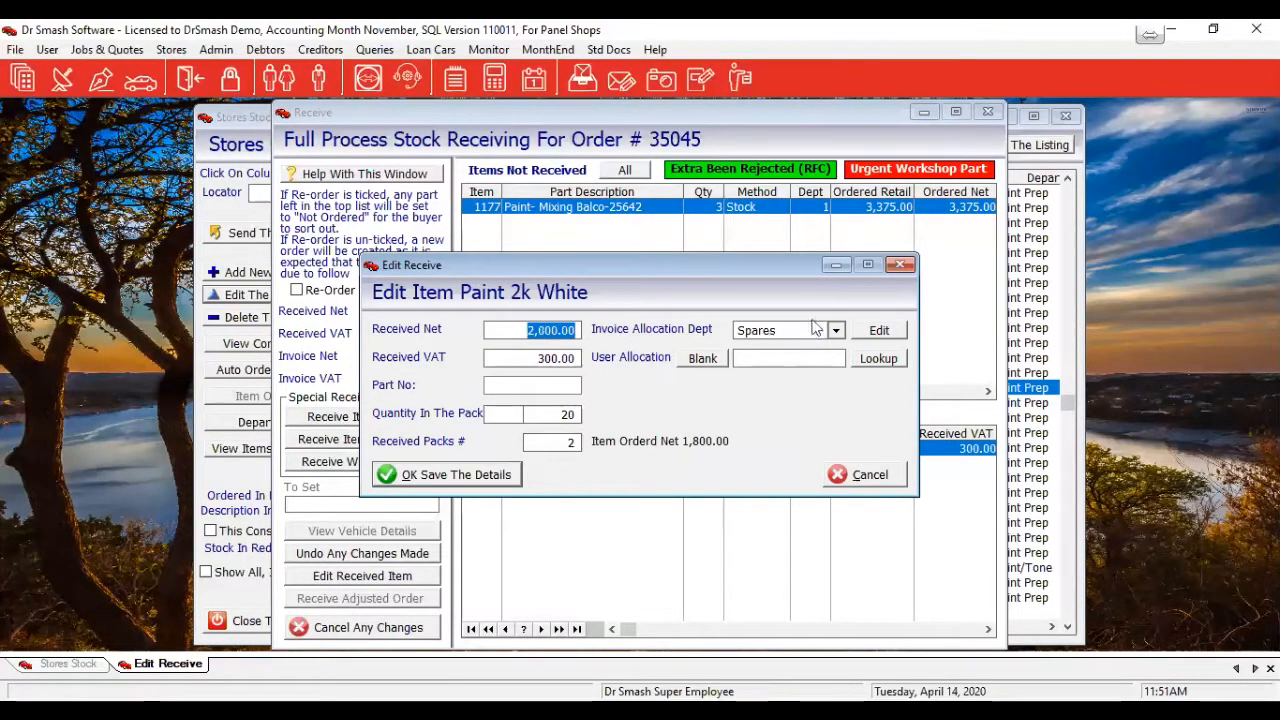
click(836, 331)
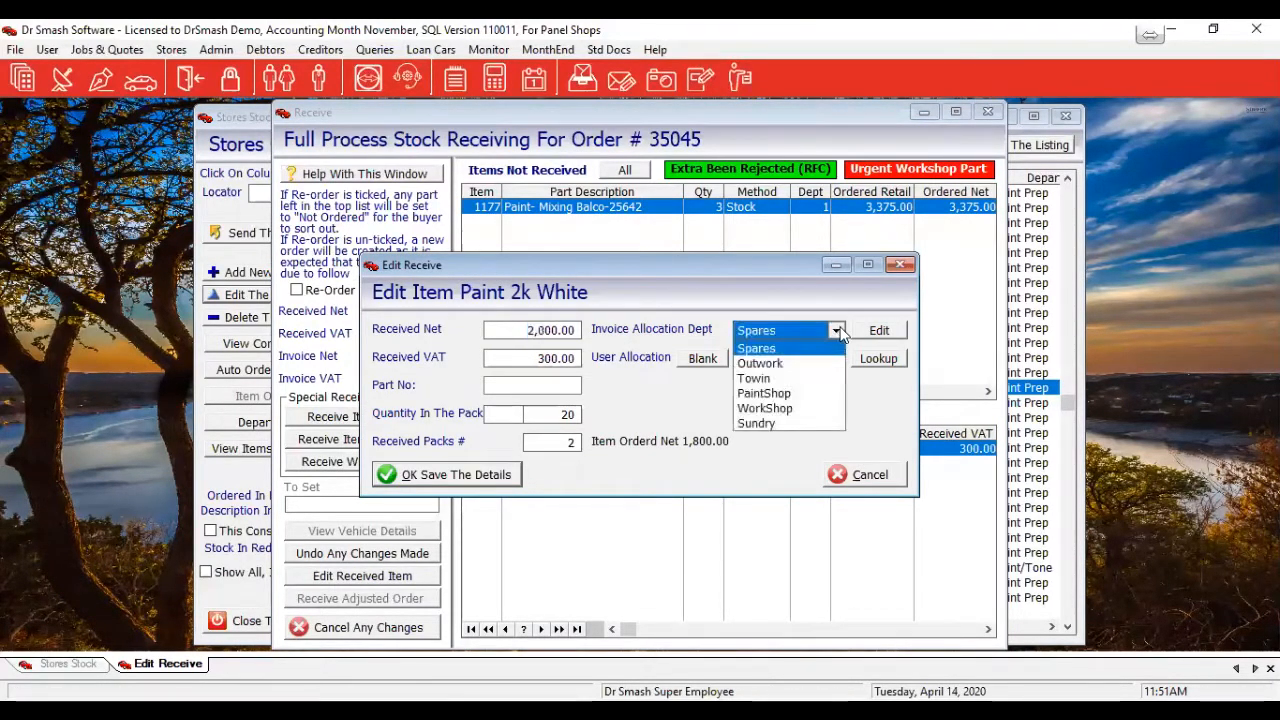
click(784, 397)
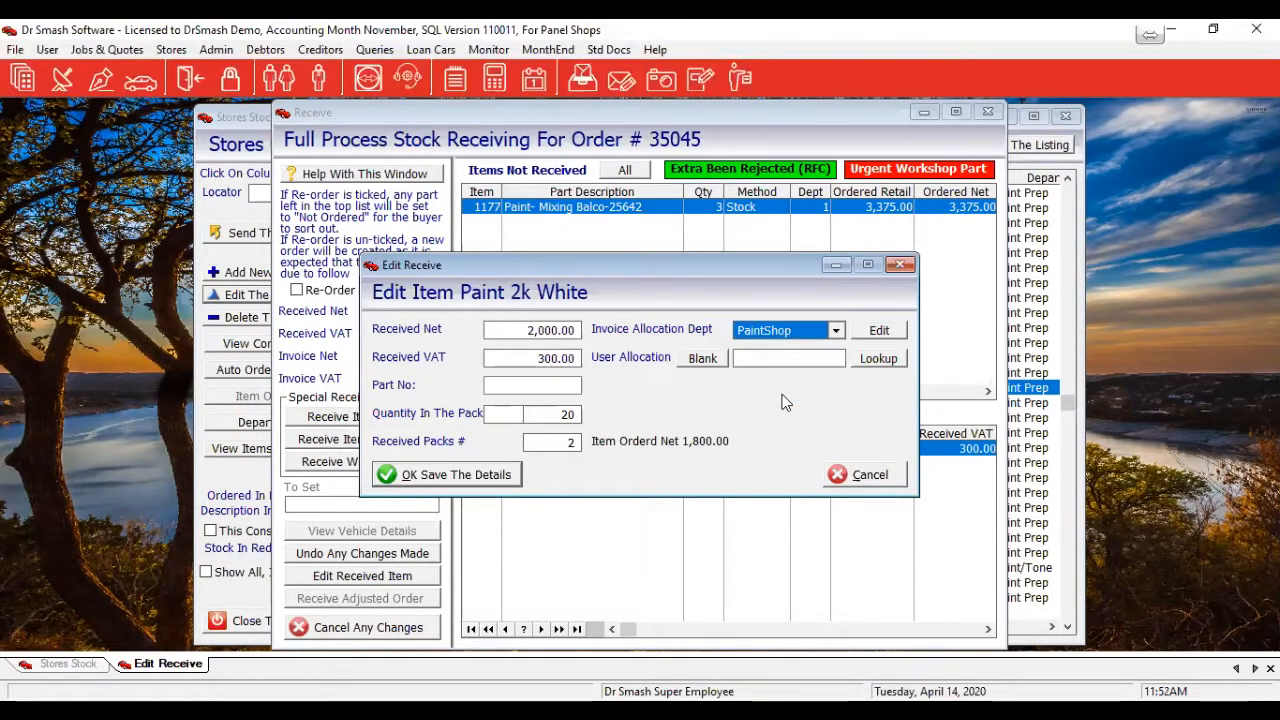
click(432, 476)
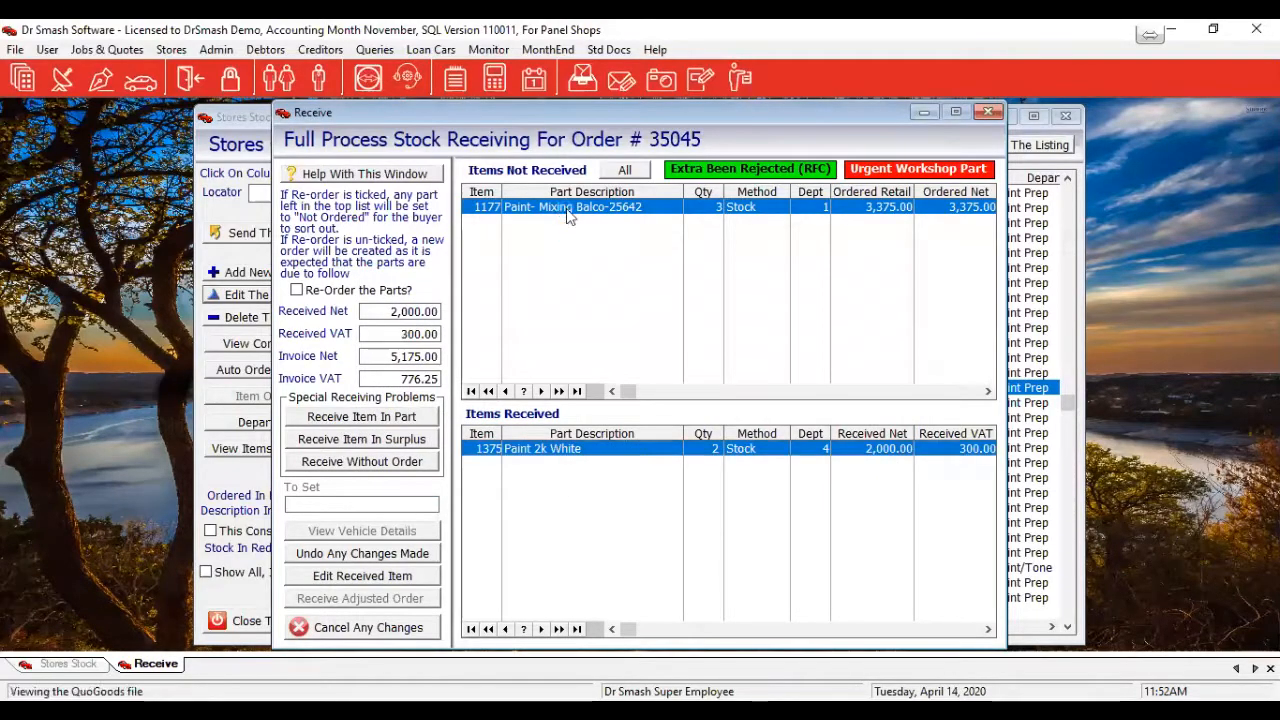
Step: Move Paint- Mixing Balco-25642 from the items not received to the items received
double_click(566, 207)
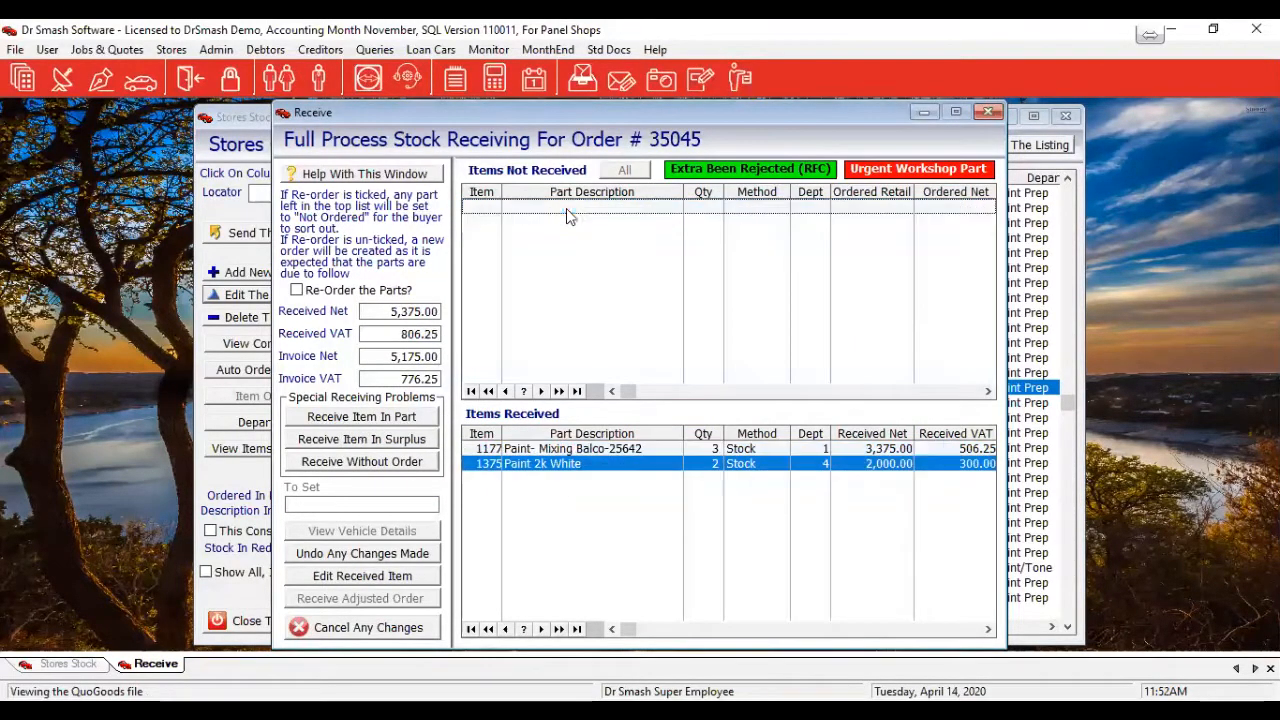
Step: Set the invoice net value of the Abedare Used Spares order to 5,375.00 and submit the adjusted order for receiving
click(373, 357)
text(5375.)
click(518, 373)
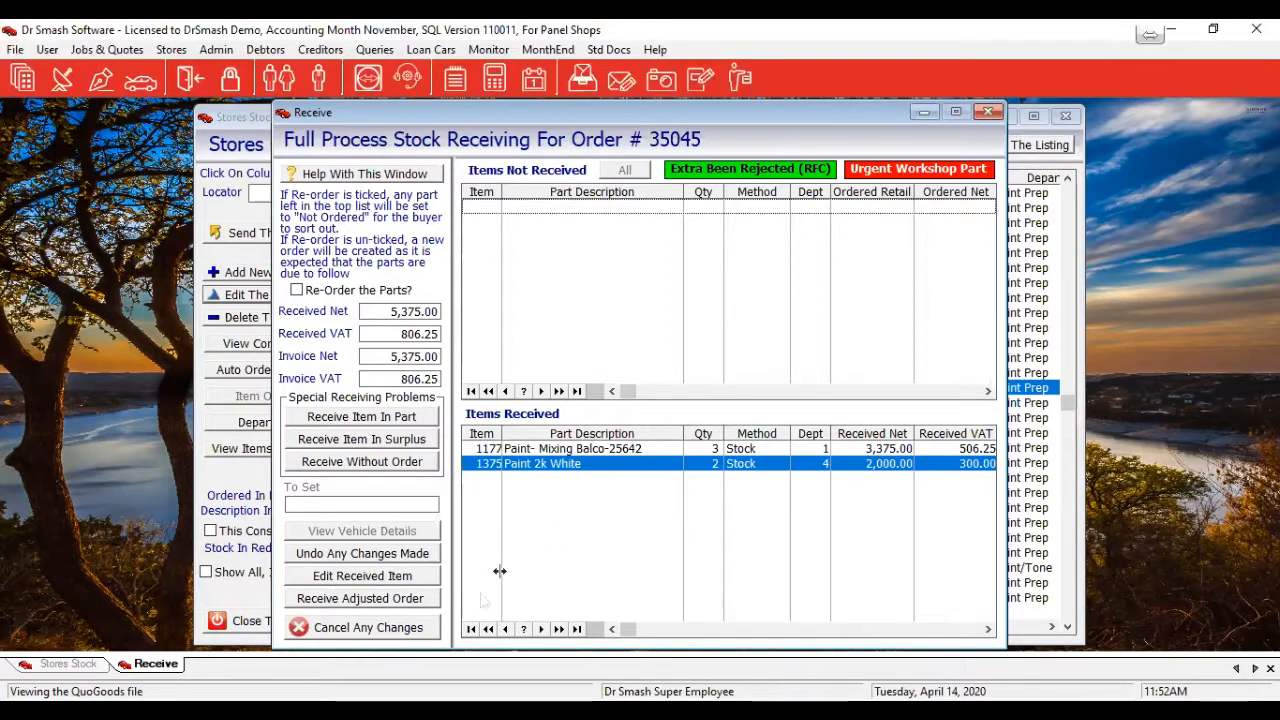
click(420, 596)
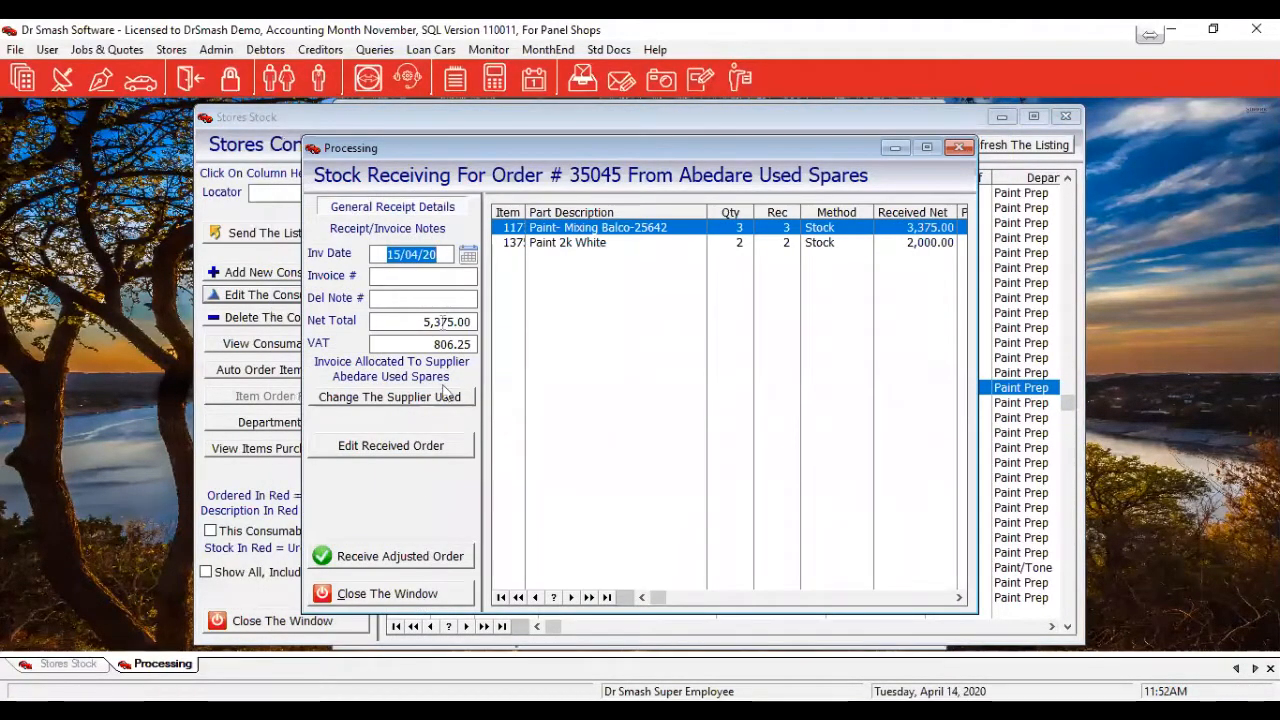
Step: Enter invoice number fggh, receive the adjusted order into stock and close the outstanding orders listing
click(418, 276)
text(fggh)
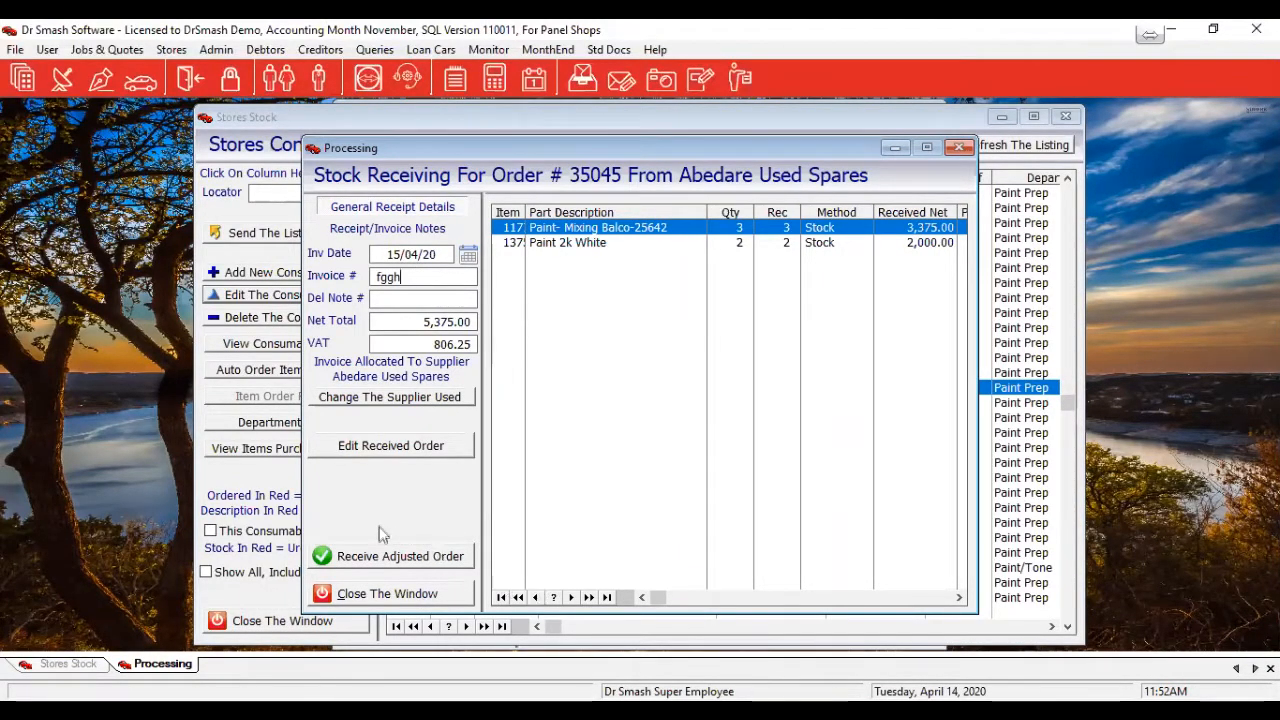
click(385, 565)
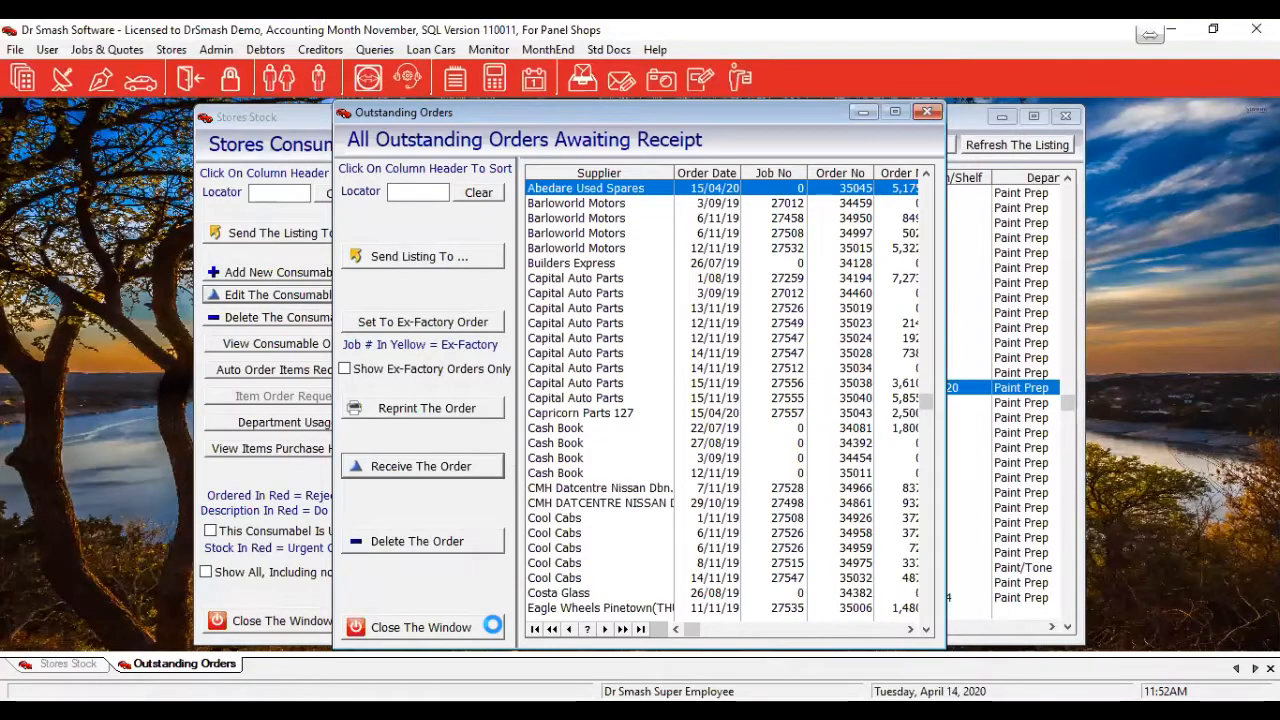
click(494, 628)
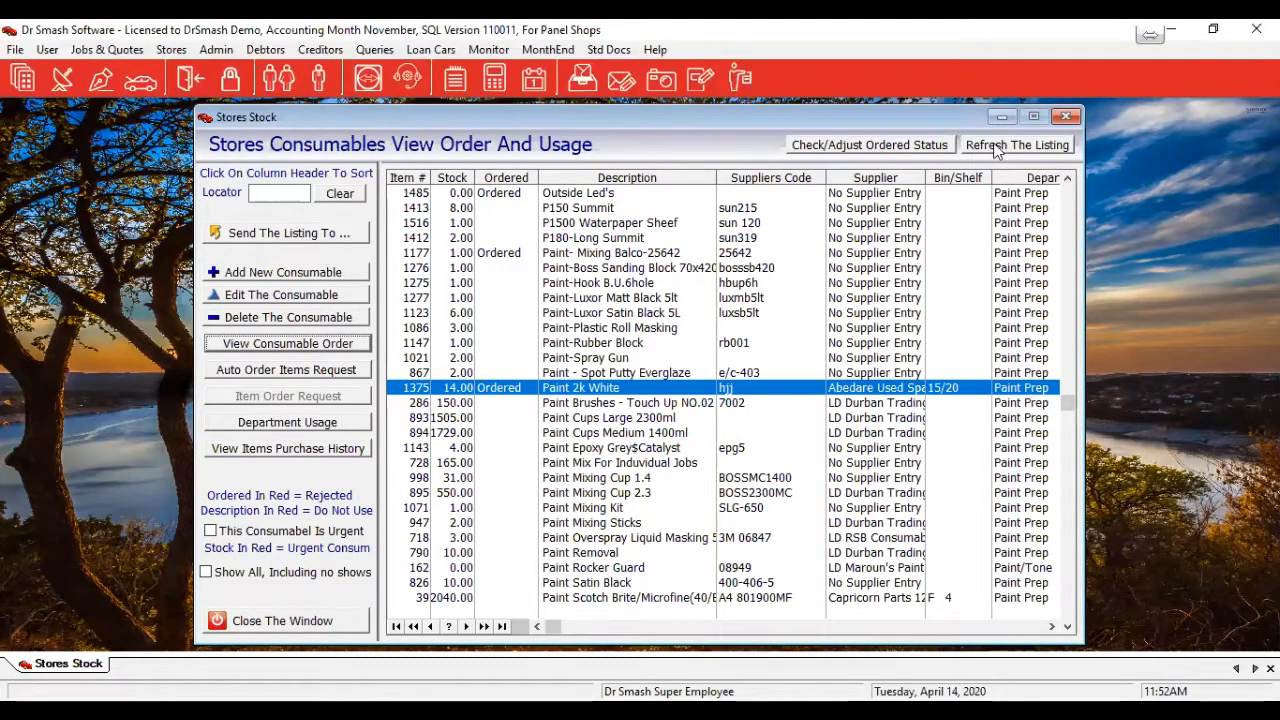
Step: Refresh the consumables listing and review the stock and cost details of Paint 2k White
click(995, 148)
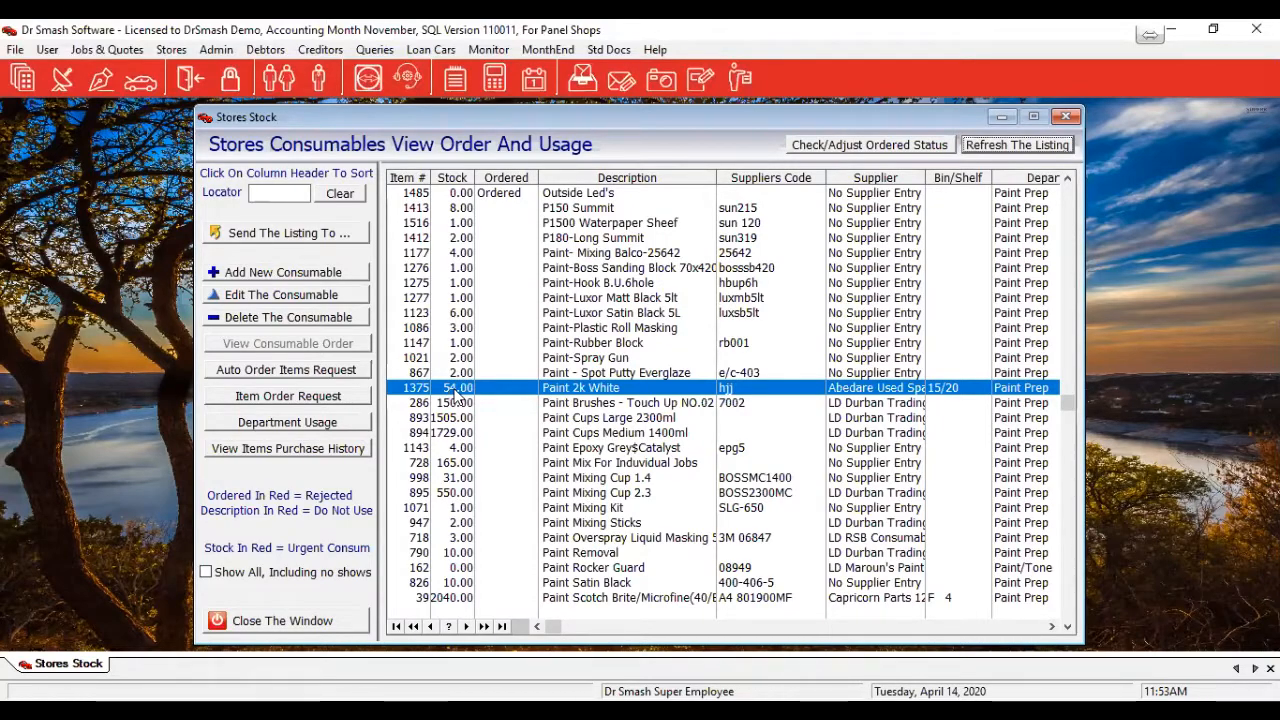
double_click(455, 389)
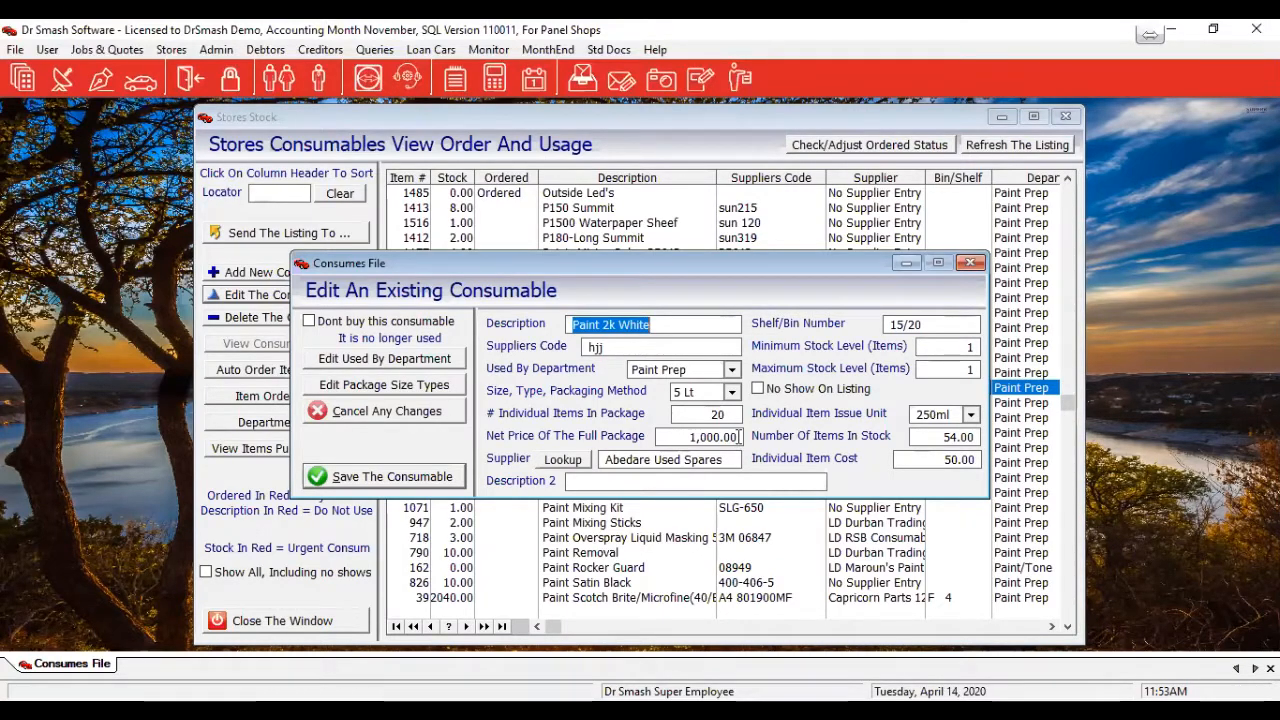
click(370, 478)
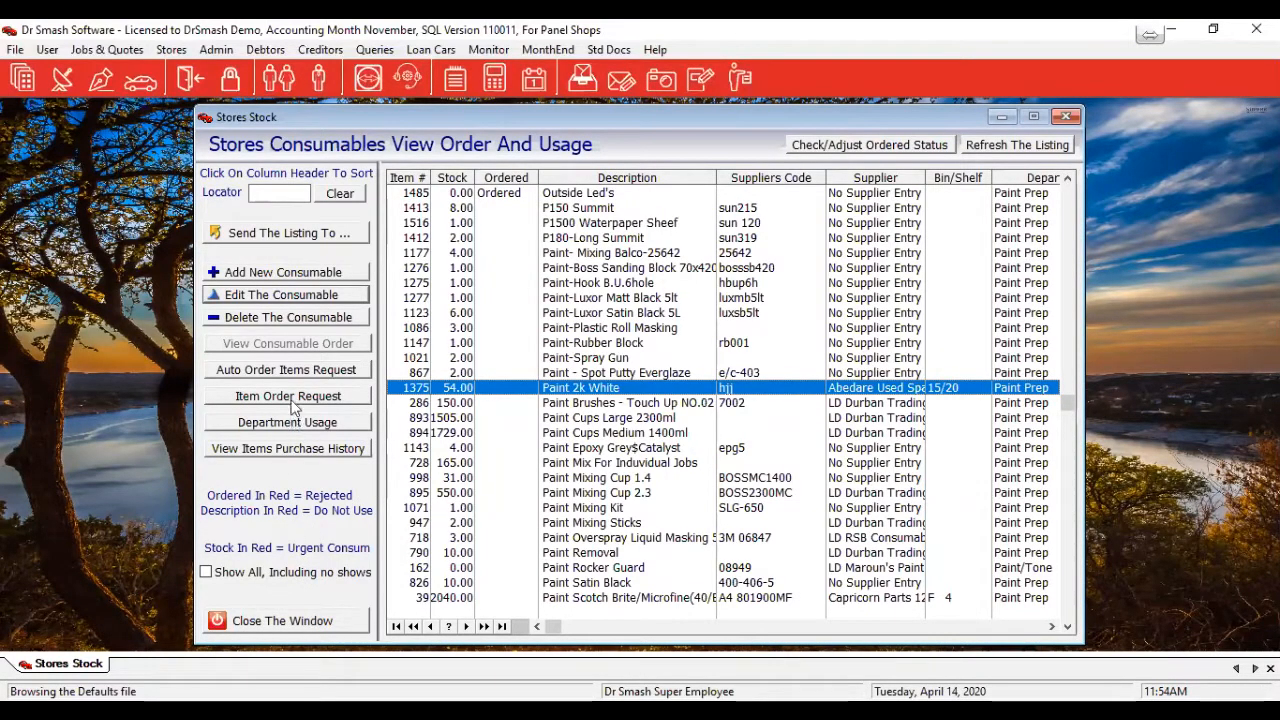
Step: Close the consumables listing and enable direct ordering without a request in the Spares & Stores Control Module defaults
click(317, 620)
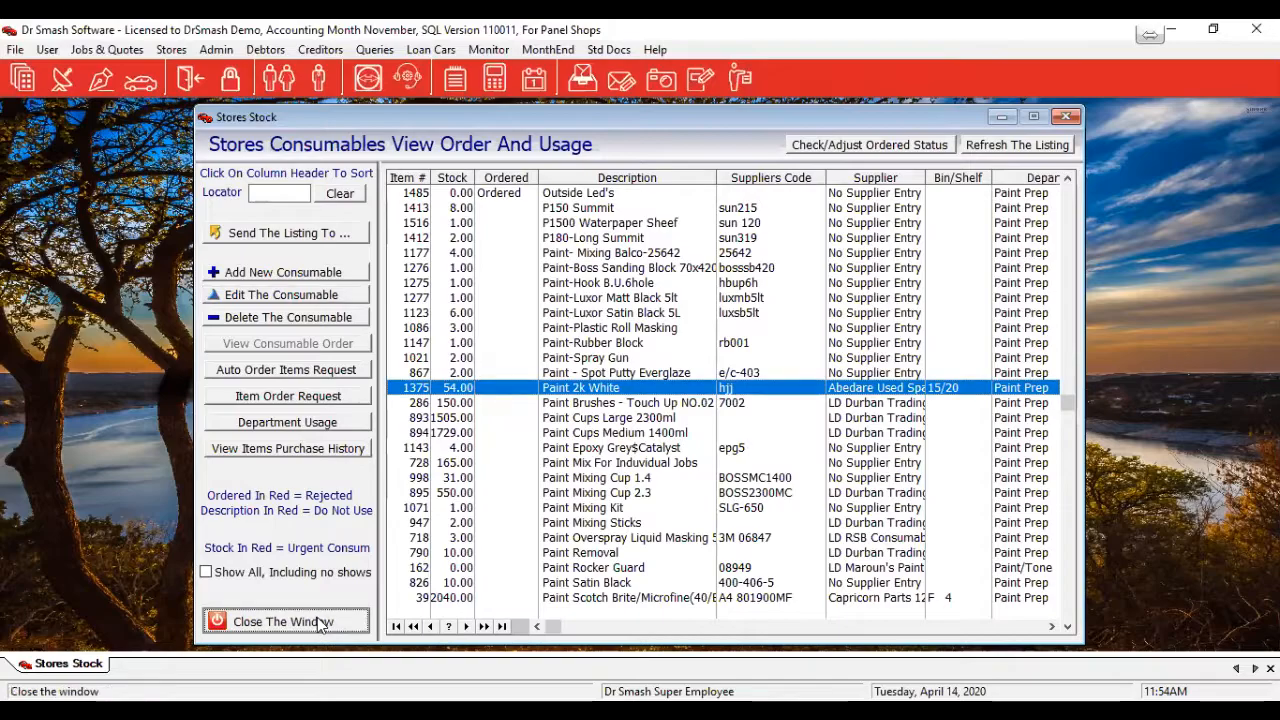
click(12, 54)
click(48, 118)
click(271, 121)
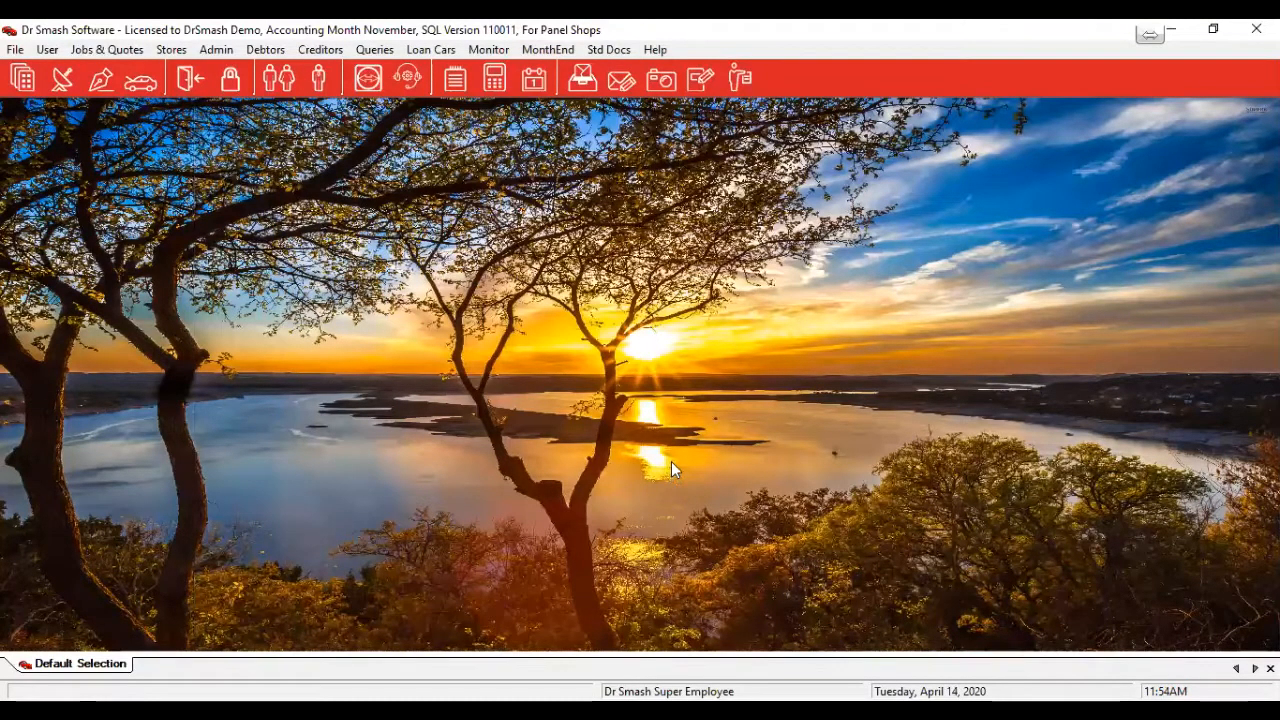
click(518, 296)
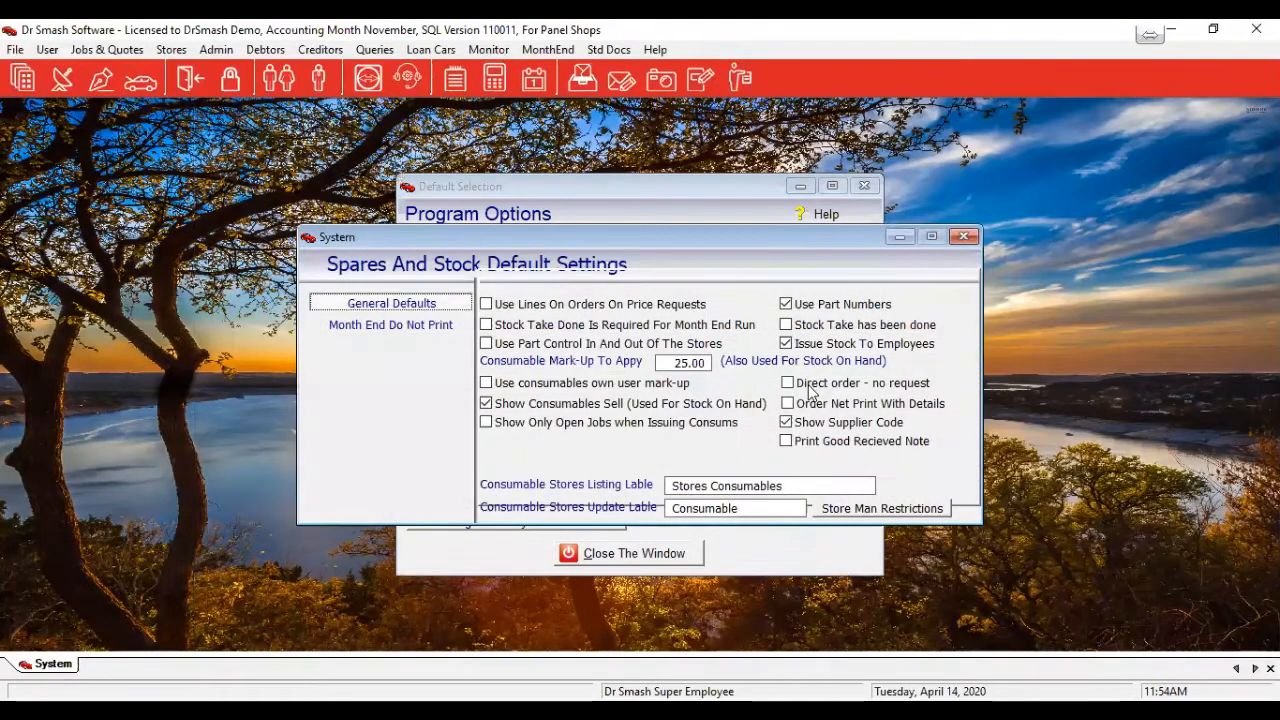
click(810, 390)
click(430, 505)
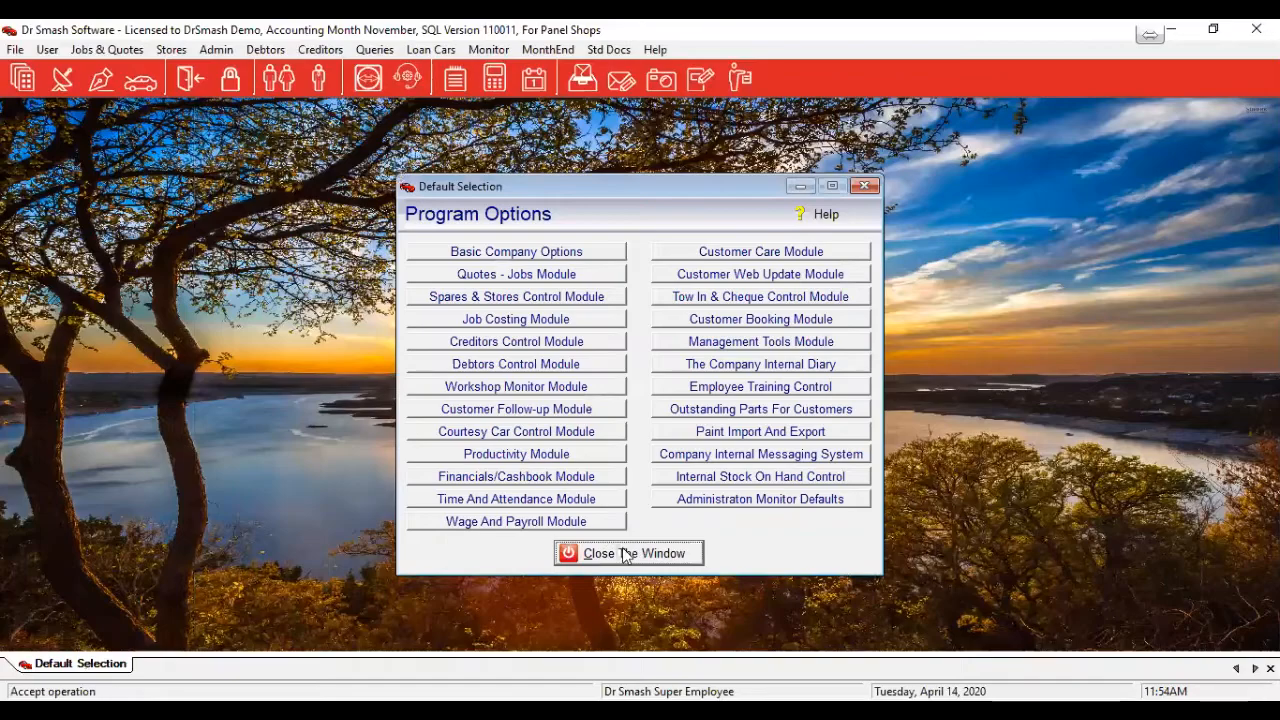
click(622, 553)
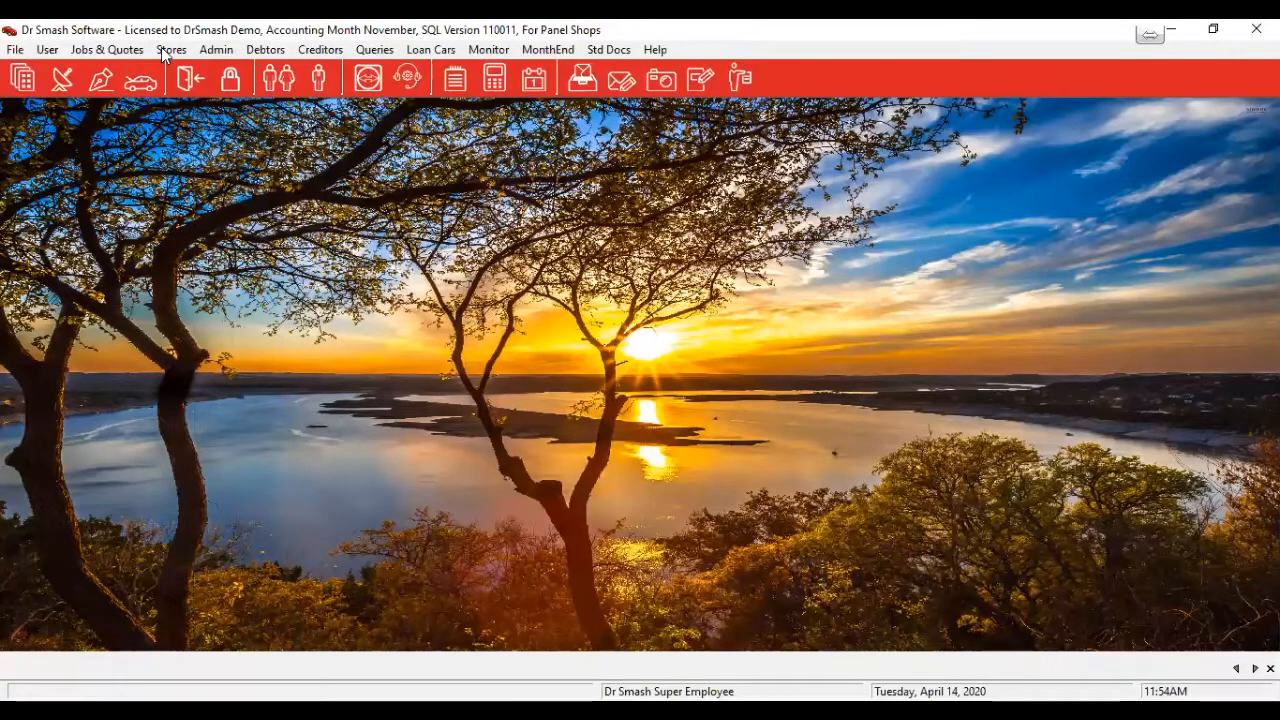
Step: Reopen the listing for querying or ordering consumables and locate Paint 2k White among the paint items
click(162, 49)
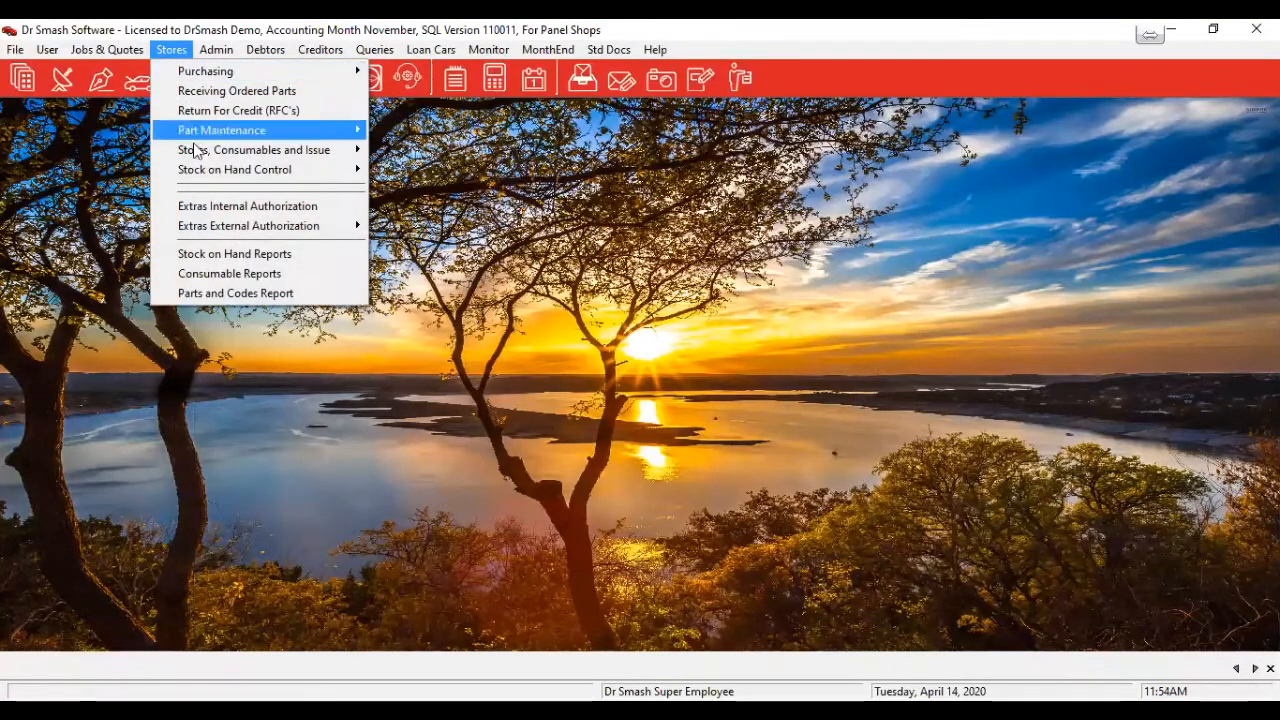
mouse_move(218, 150)
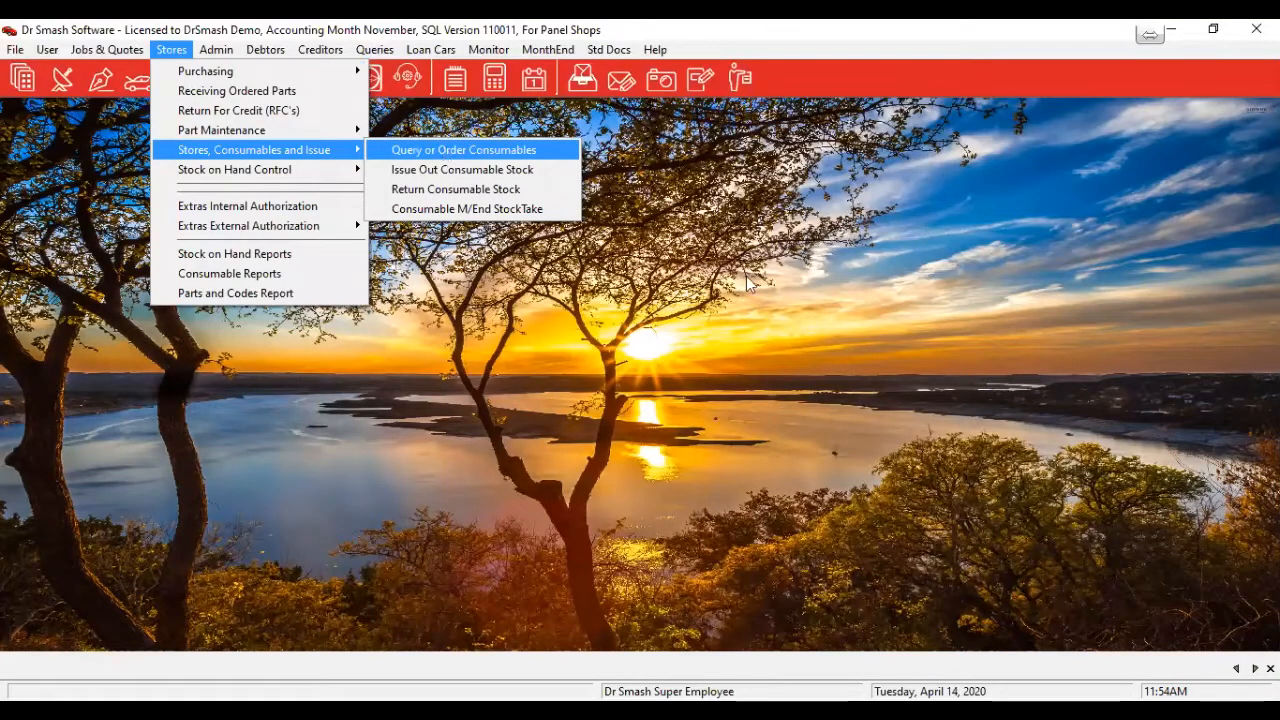
click(445, 150)
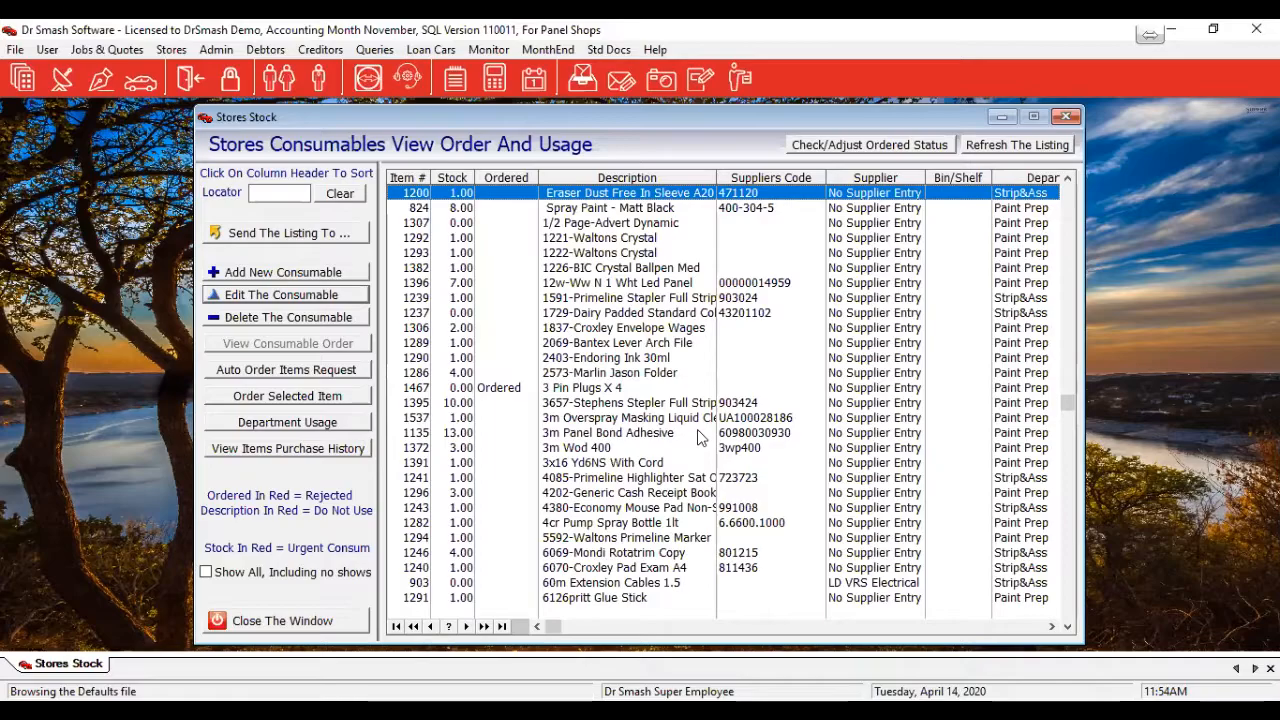
click(633, 478)
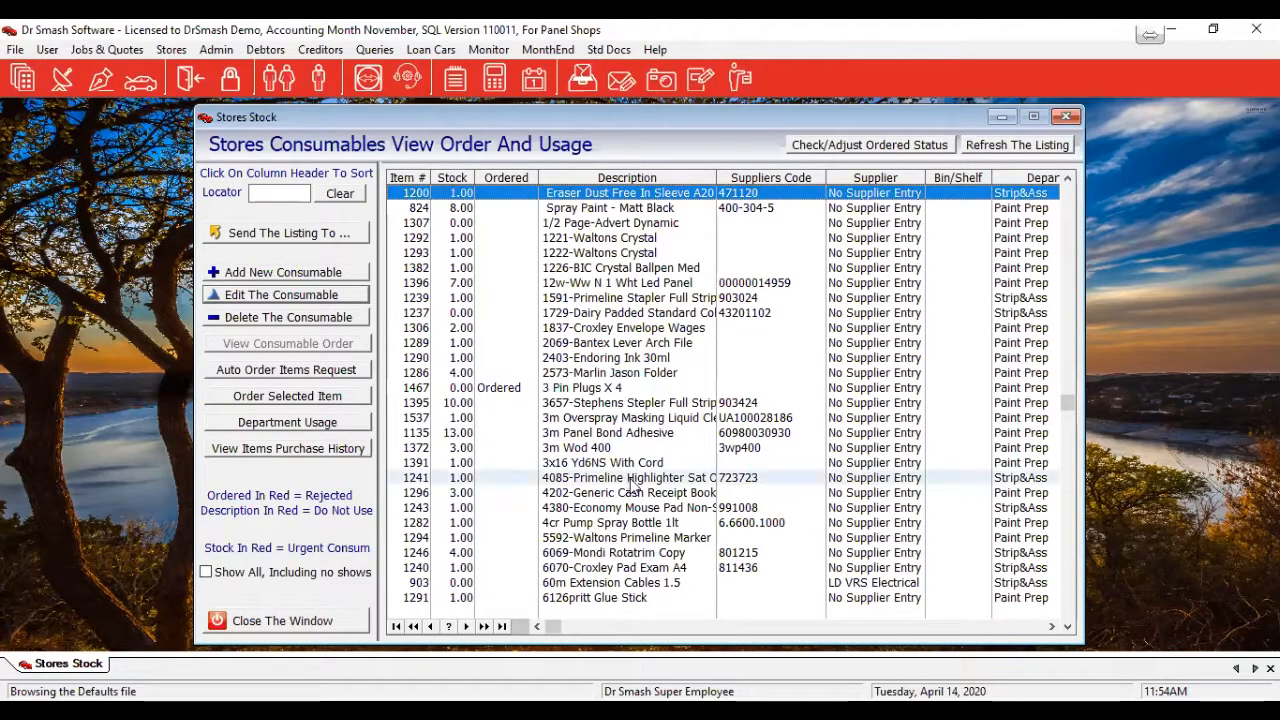
text(p)
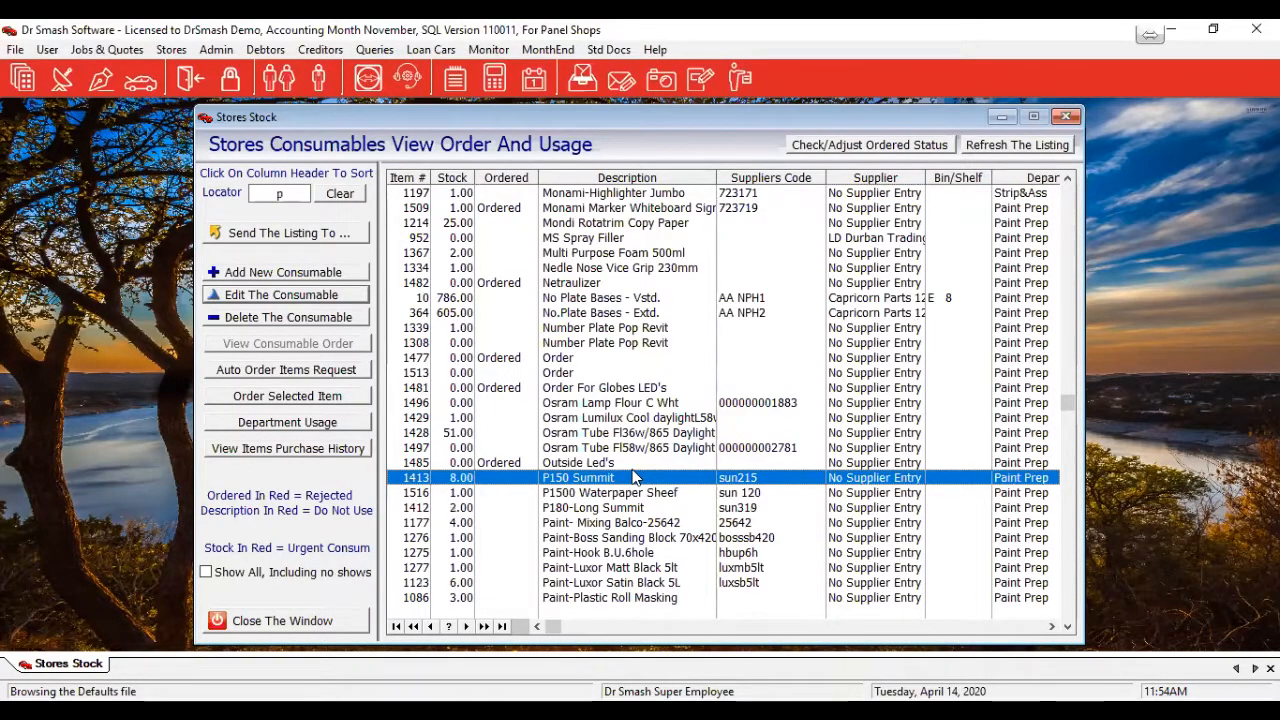
click(640, 581)
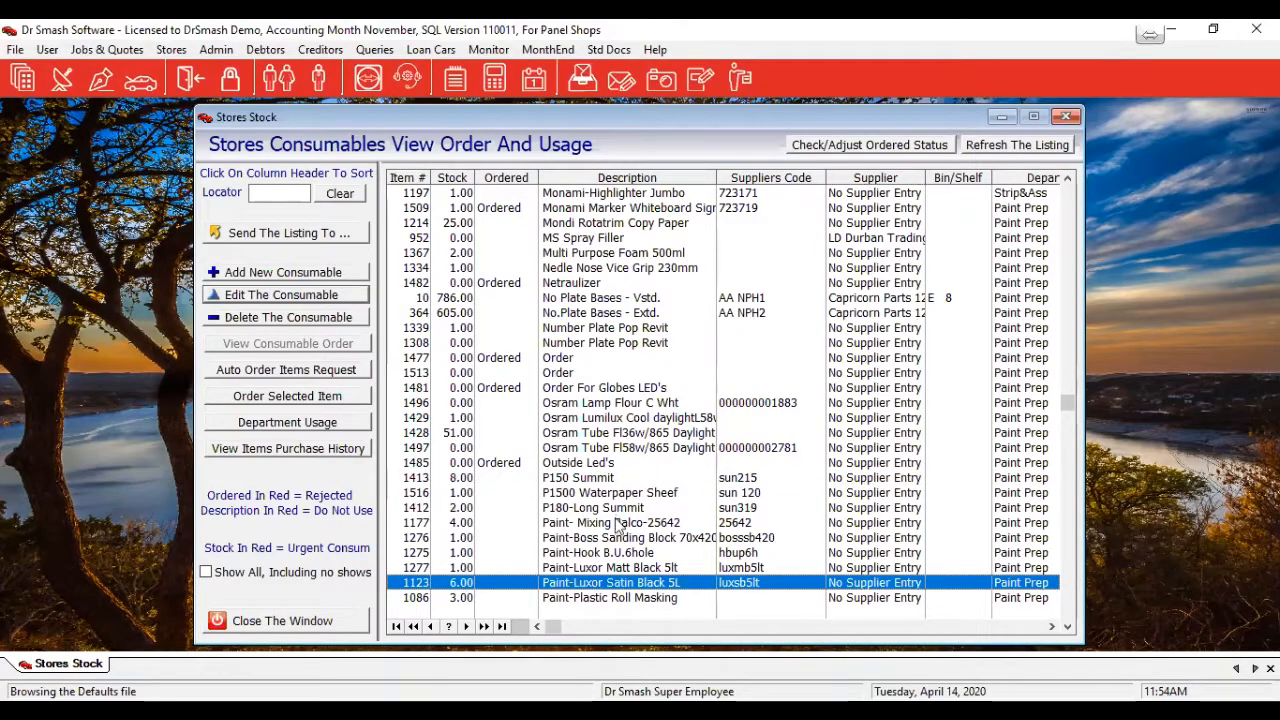
key(Down)
key(Down)
key(Down)
key(Down)
key(Down)
key(Down)
key(Down)
key(Down)
key(Down)
key(Down)
key(Down)
key(Down)
key(Down)
key(Down)
key(Down)
key(Down)
key(Down)
key(Down)
key(Down)
key(Down)
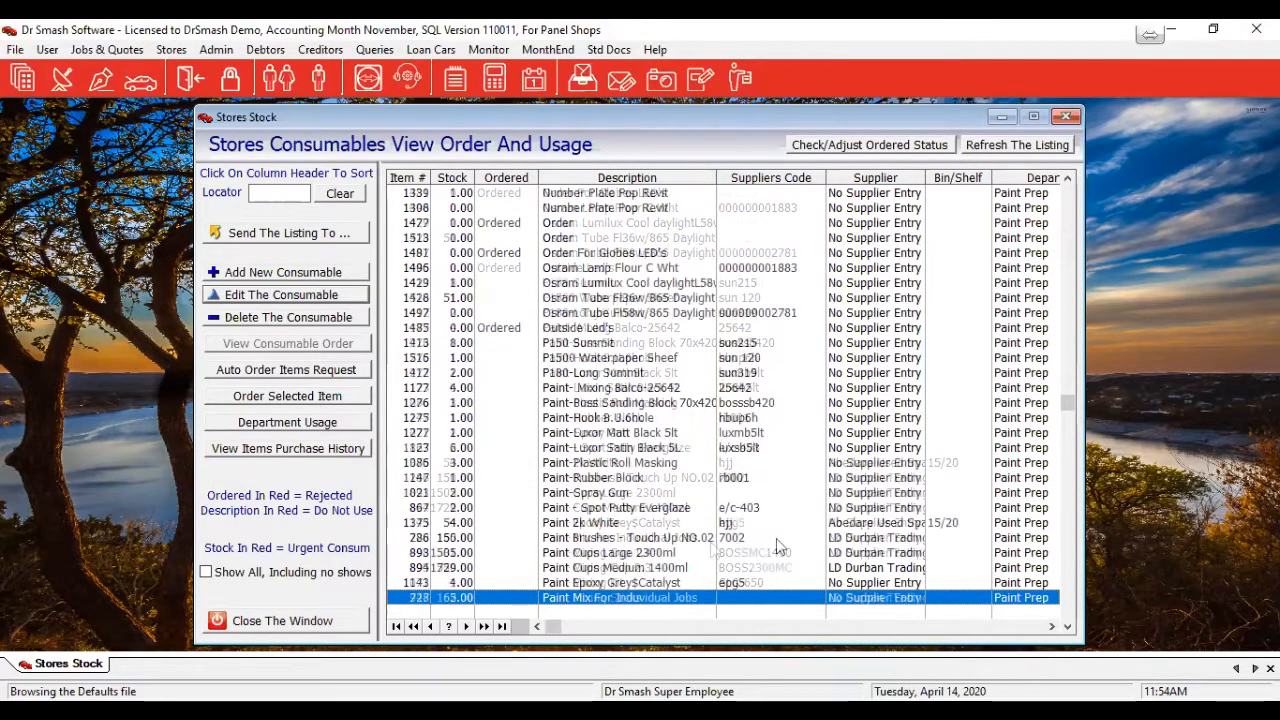
scroll(619, 498, down, 5)
scroll(619, 498, up, 8)
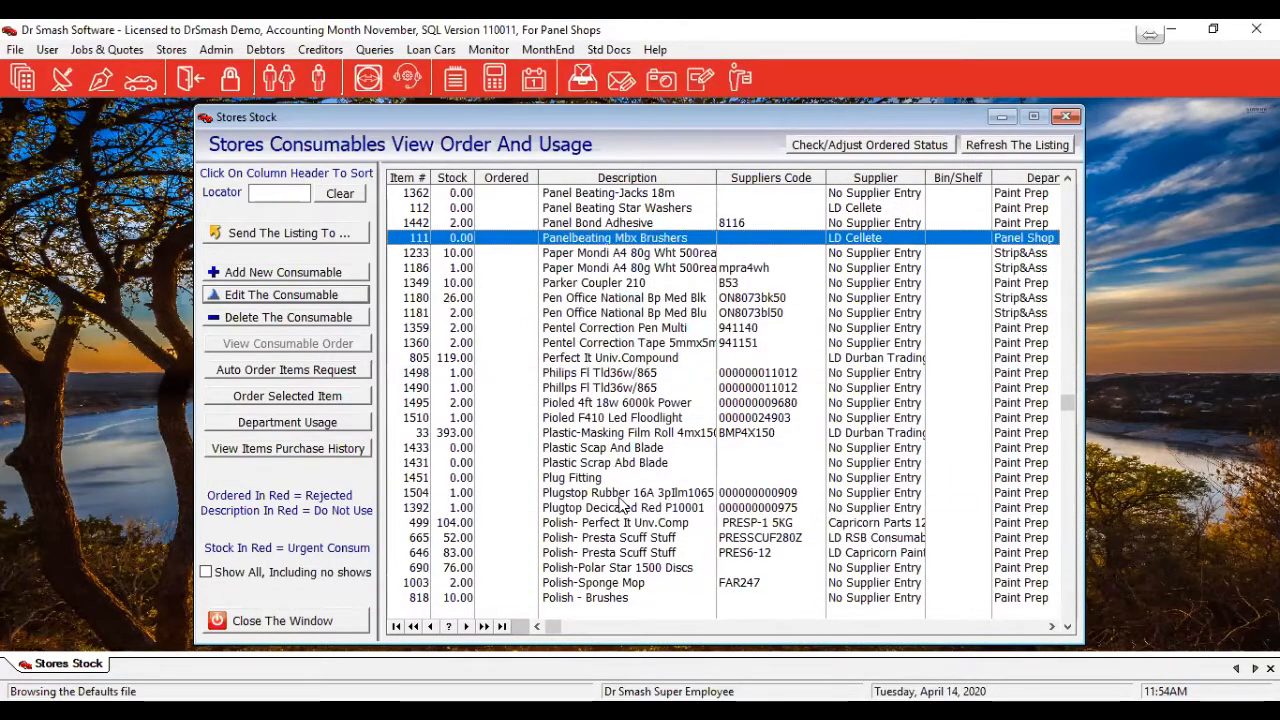
scroll(619, 498, up, 2)
scroll(619, 506, up, 5)
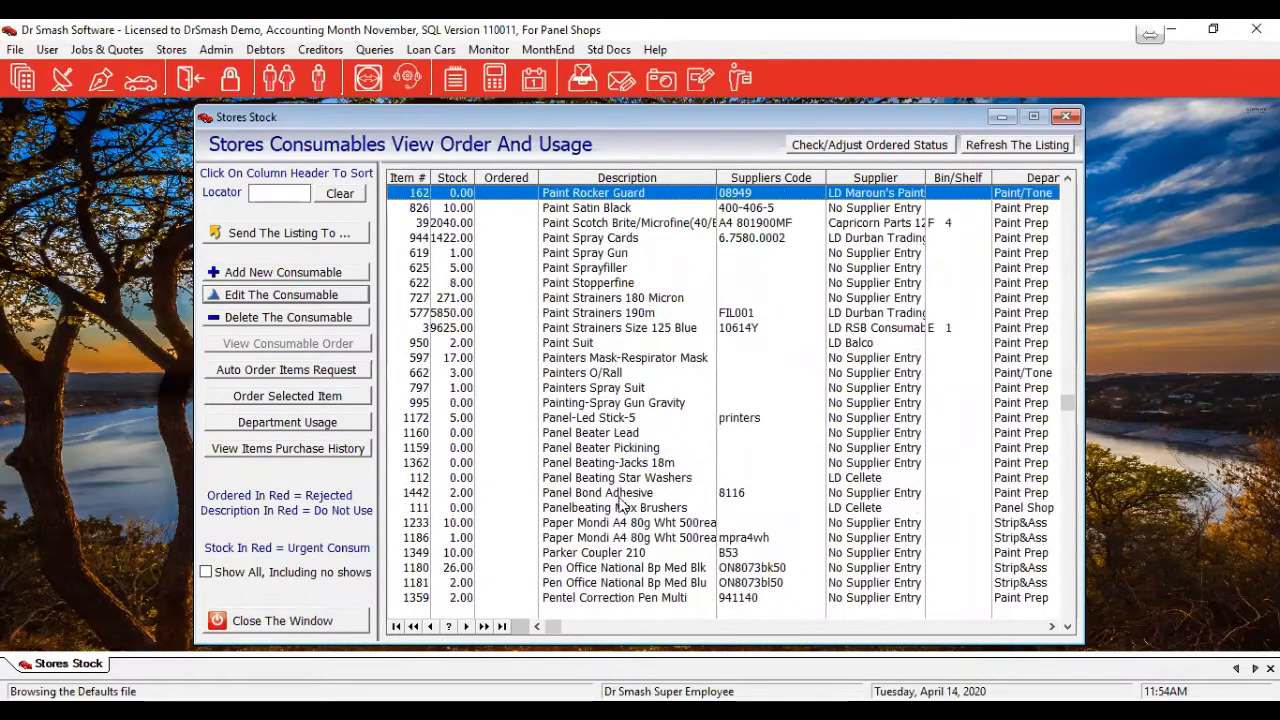
scroll(622, 445, up, 3)
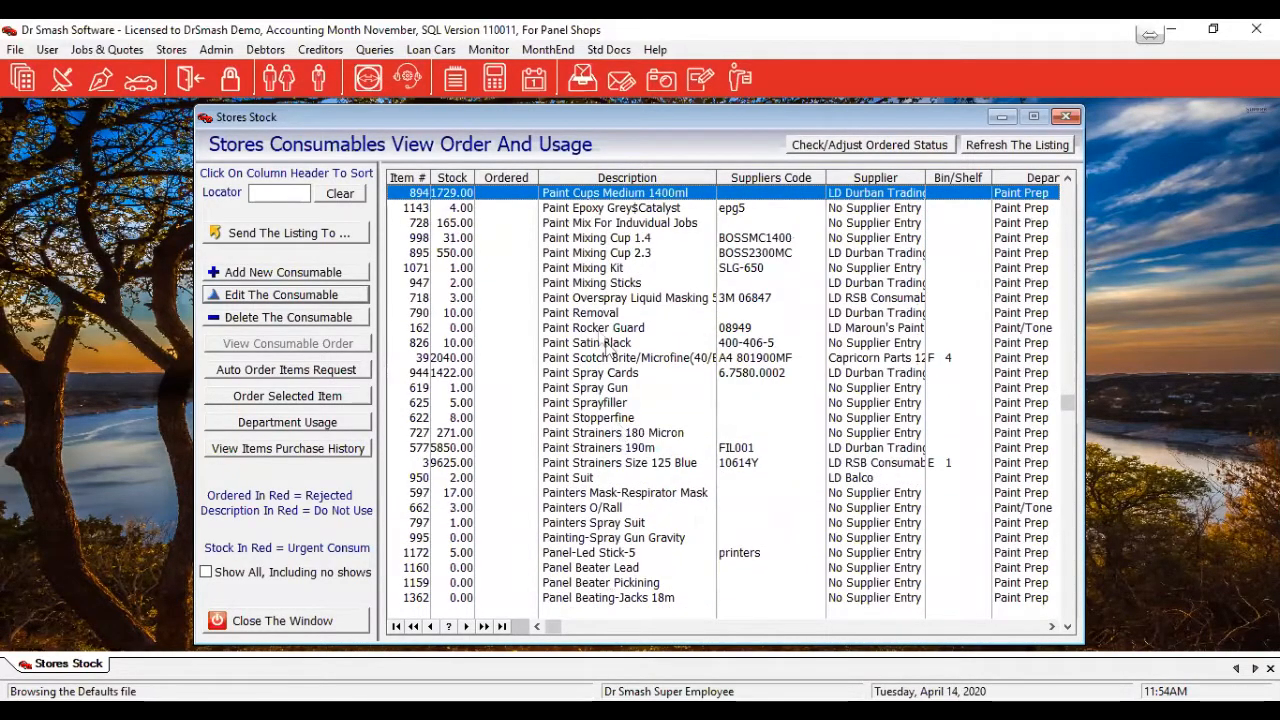
scroll(617, 412, up, 2)
scroll(618, 420, up, 1)
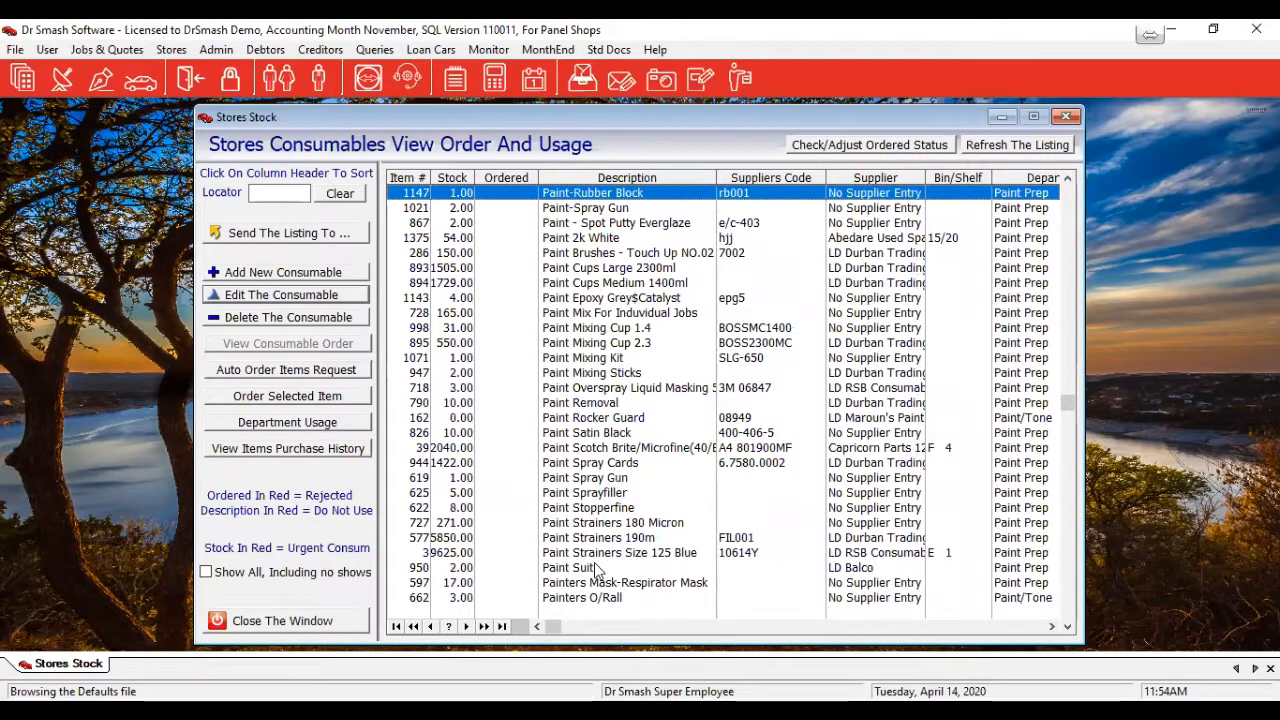
Step: Mark Paint 2k White, Paint Removal and Paint Suit for ordering
click(553, 240)
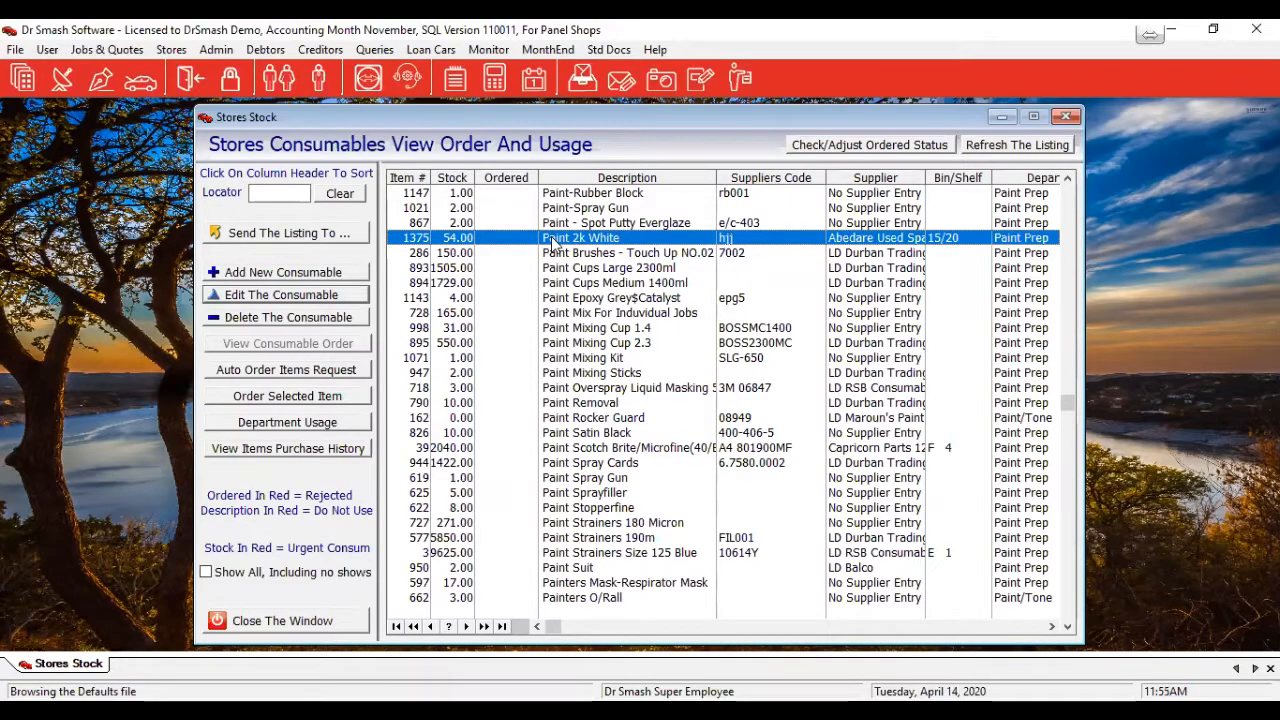
click(459, 245)
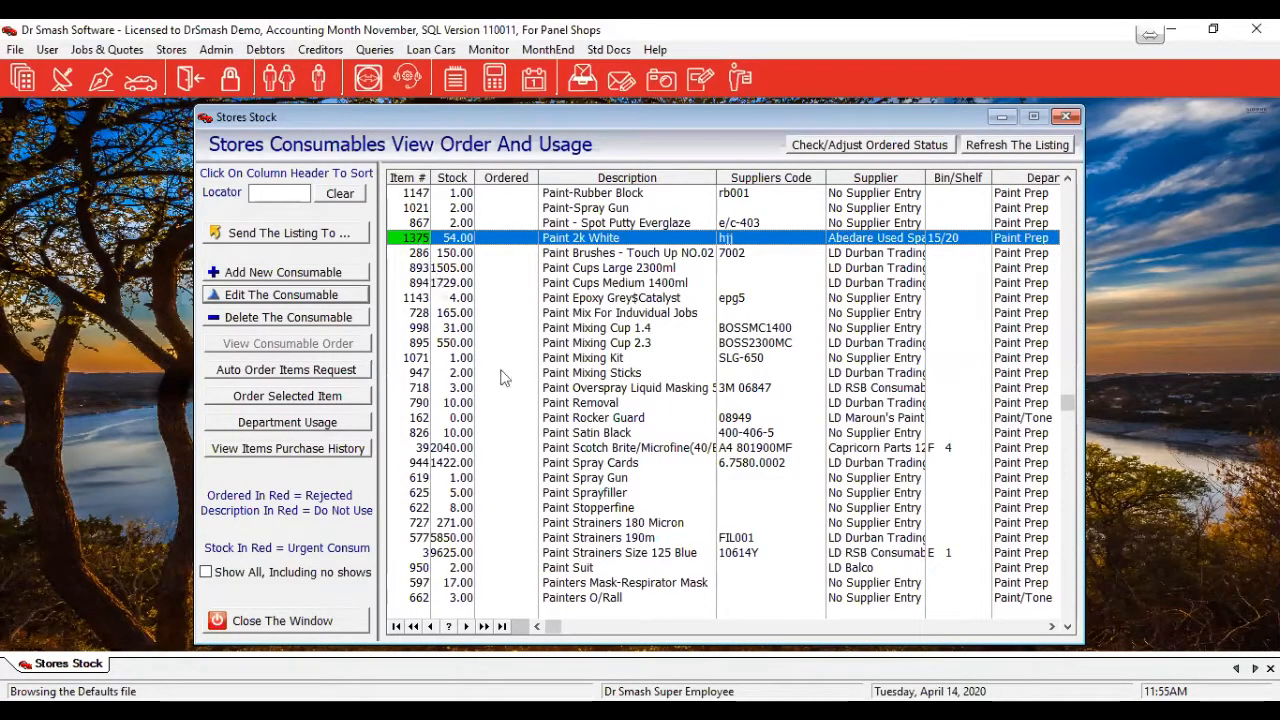
click(562, 403)
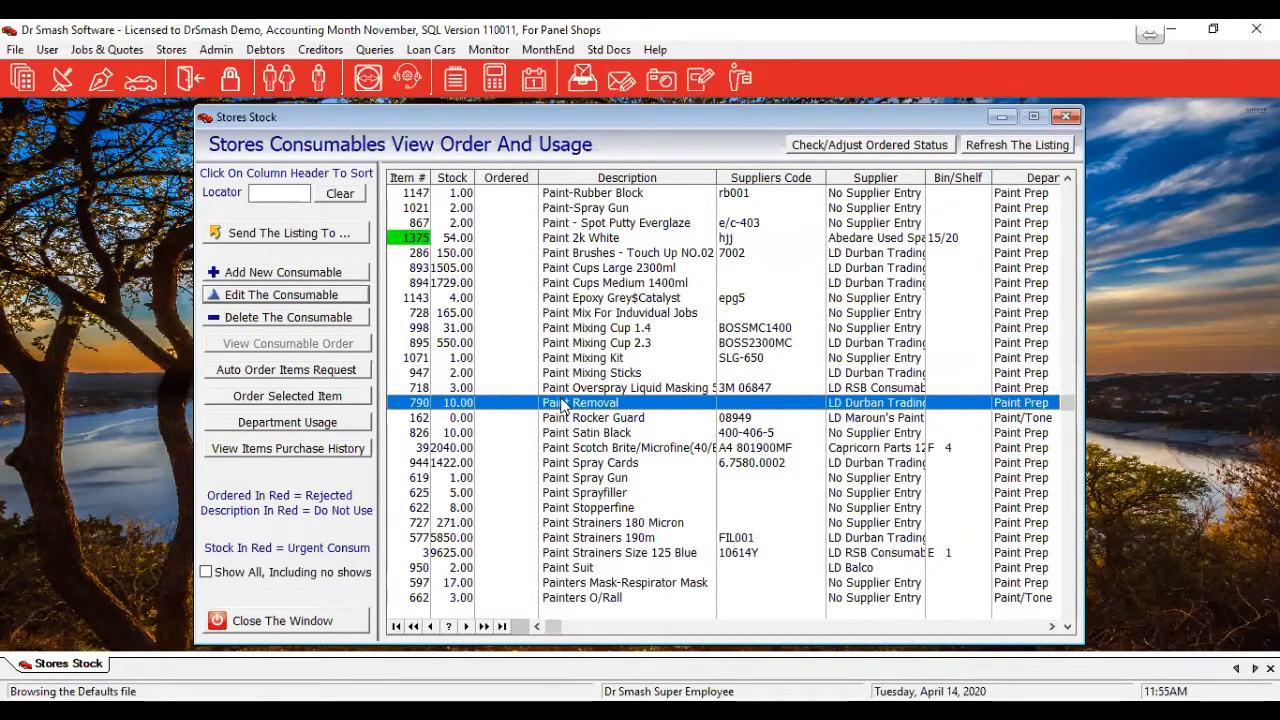
double_click(564, 405)
click(548, 570)
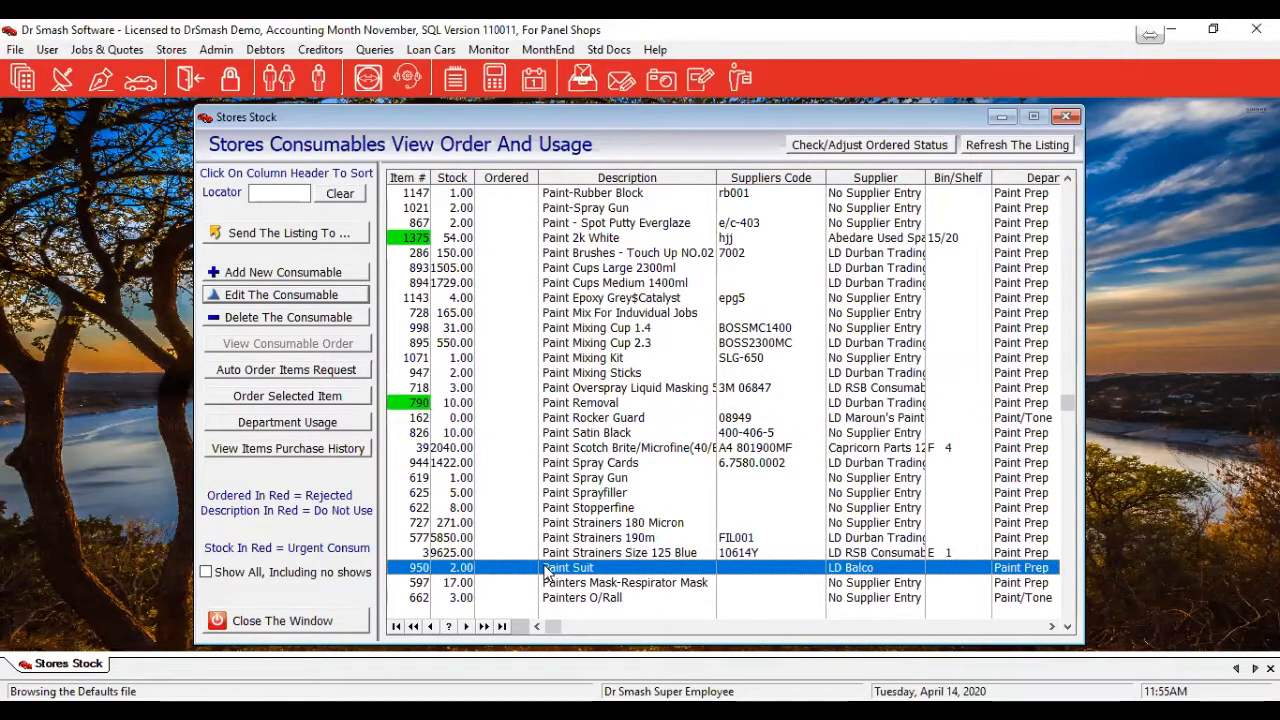
double_click(547, 571)
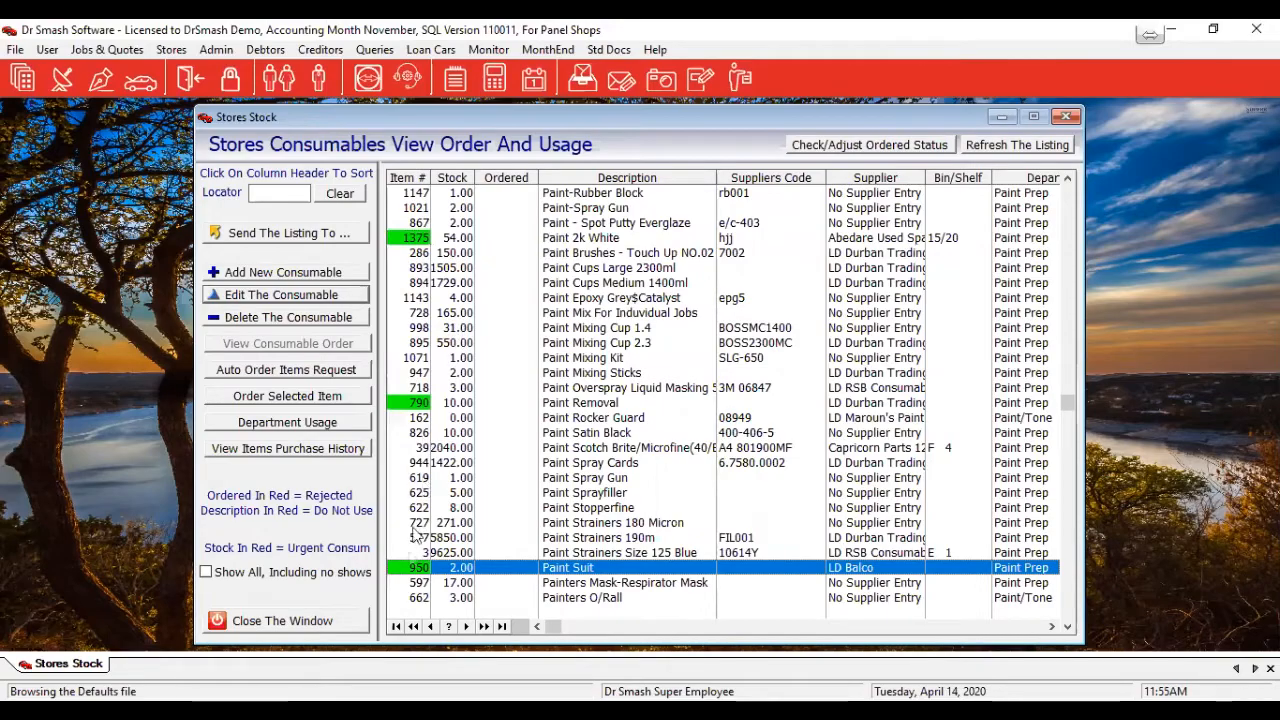
Step: Order one pack of each marked consumable from Abedare Used Spares without printing the order
click(268, 399)
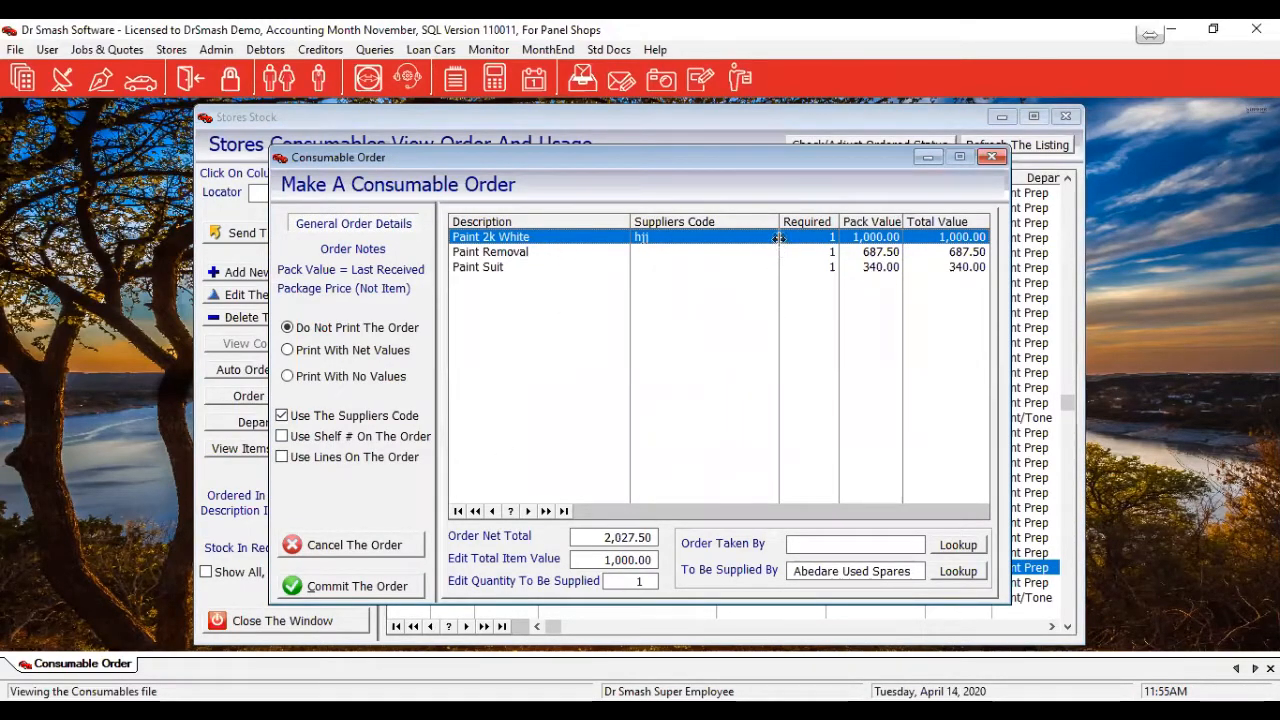
click(628, 582)
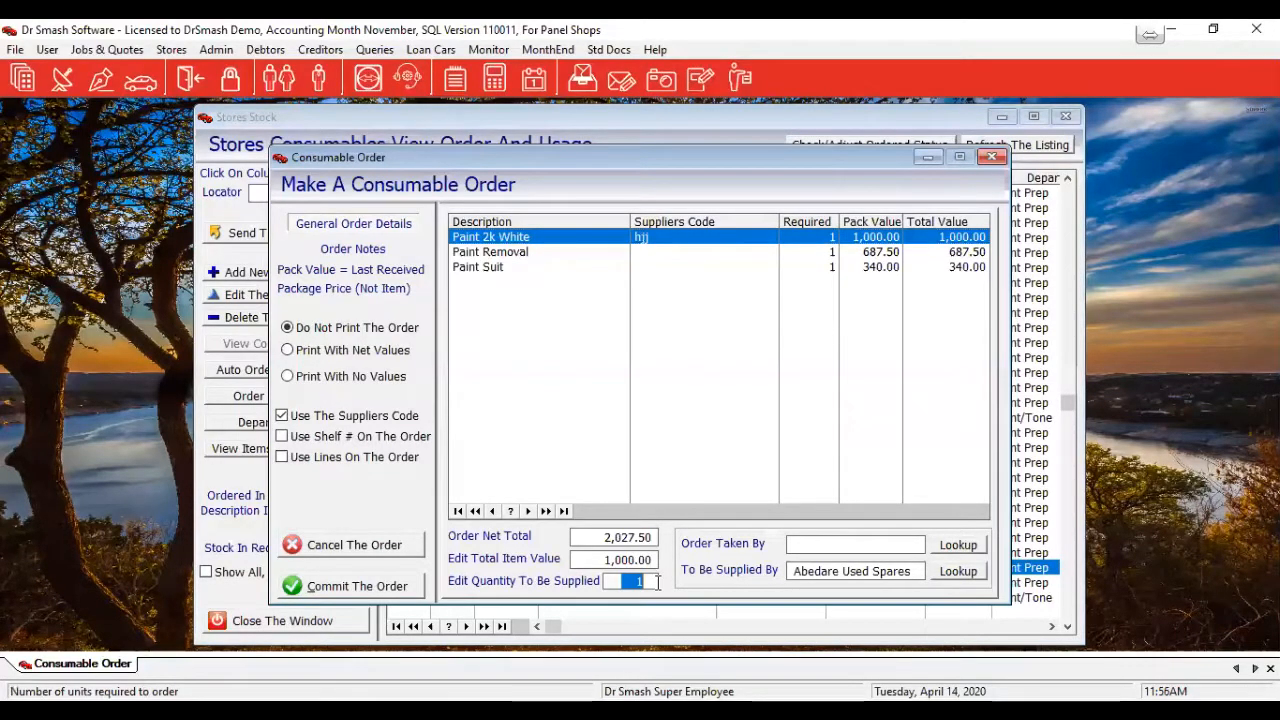
click(408, 543)
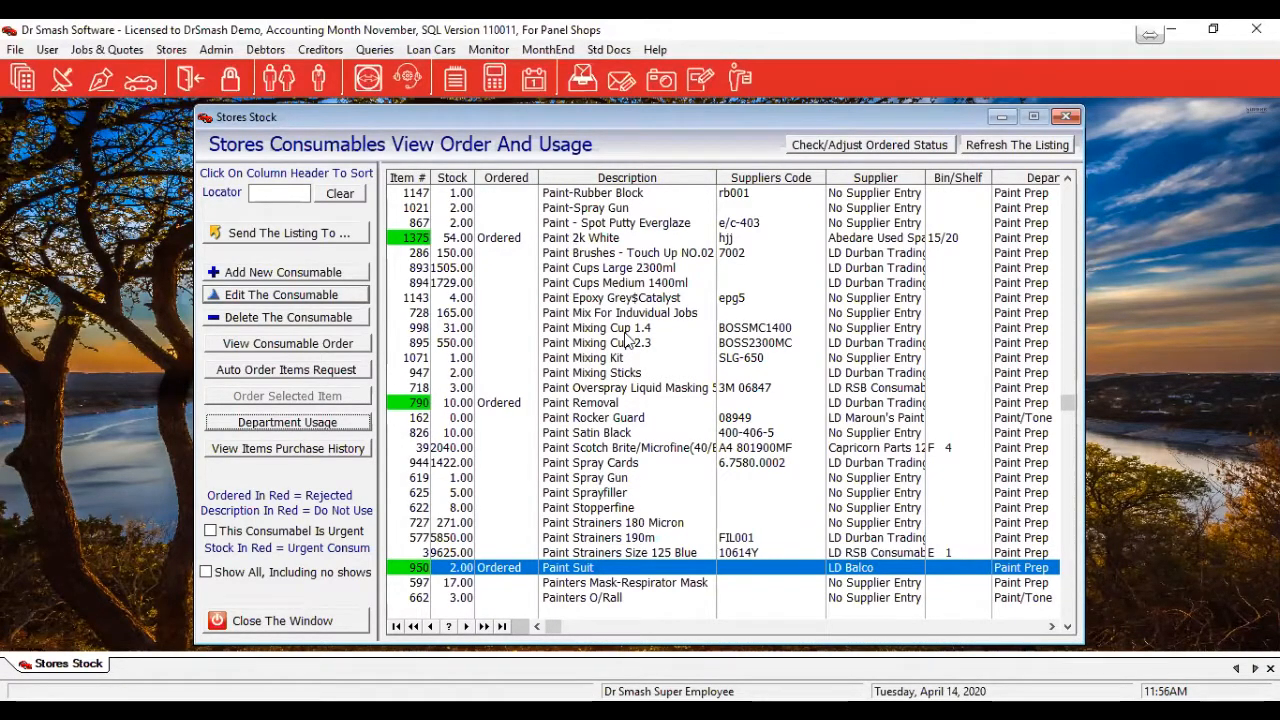
Step: Review the purchase history of Paint 2k White and close it
click(602, 238)
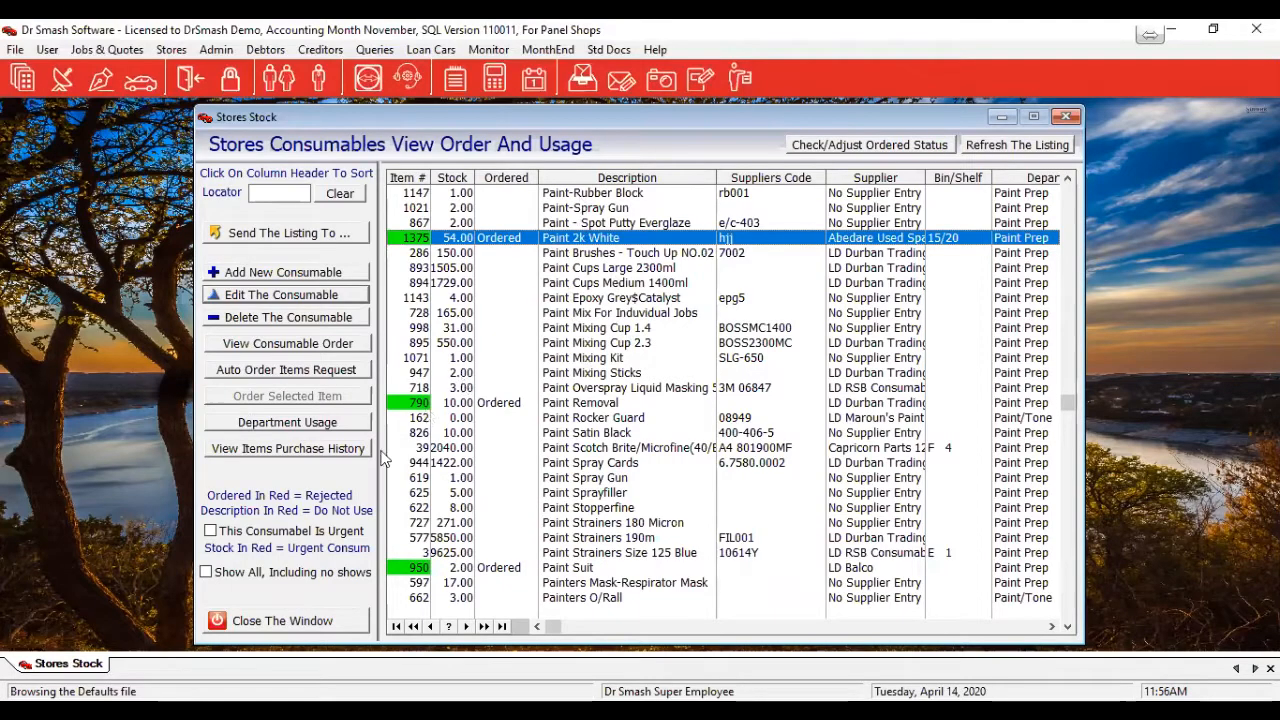
click(266, 455)
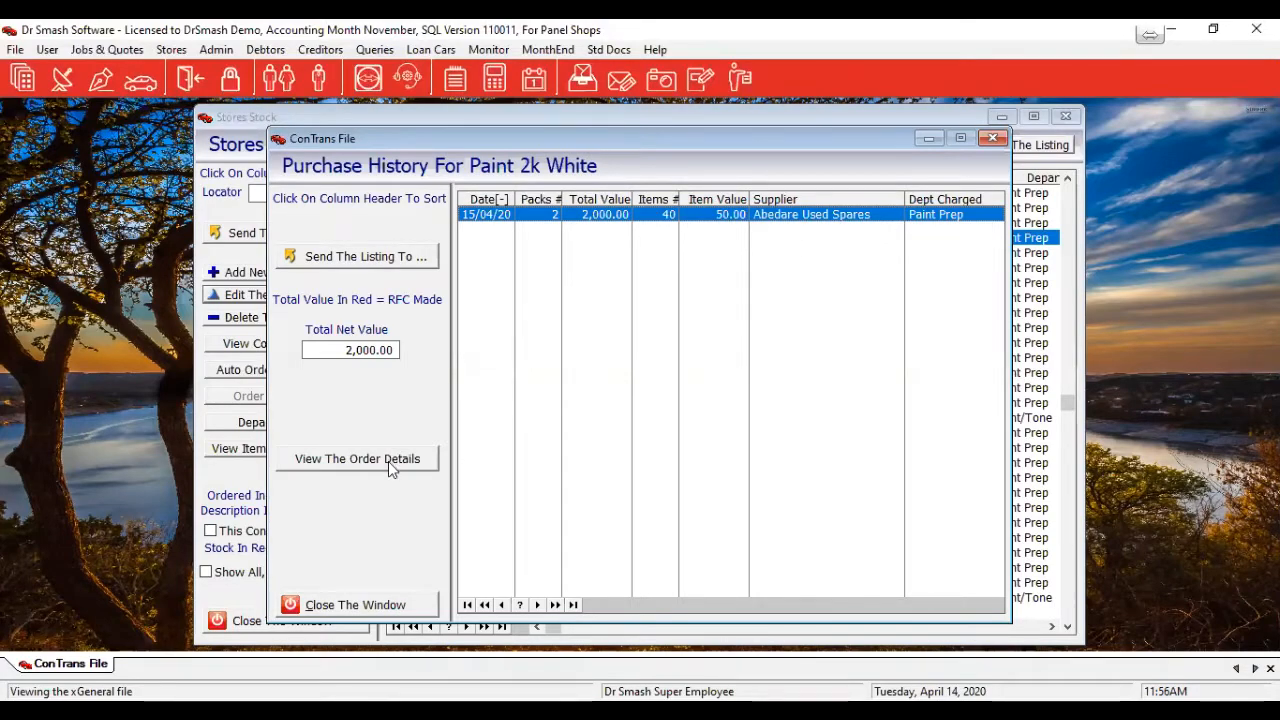
click(362, 612)
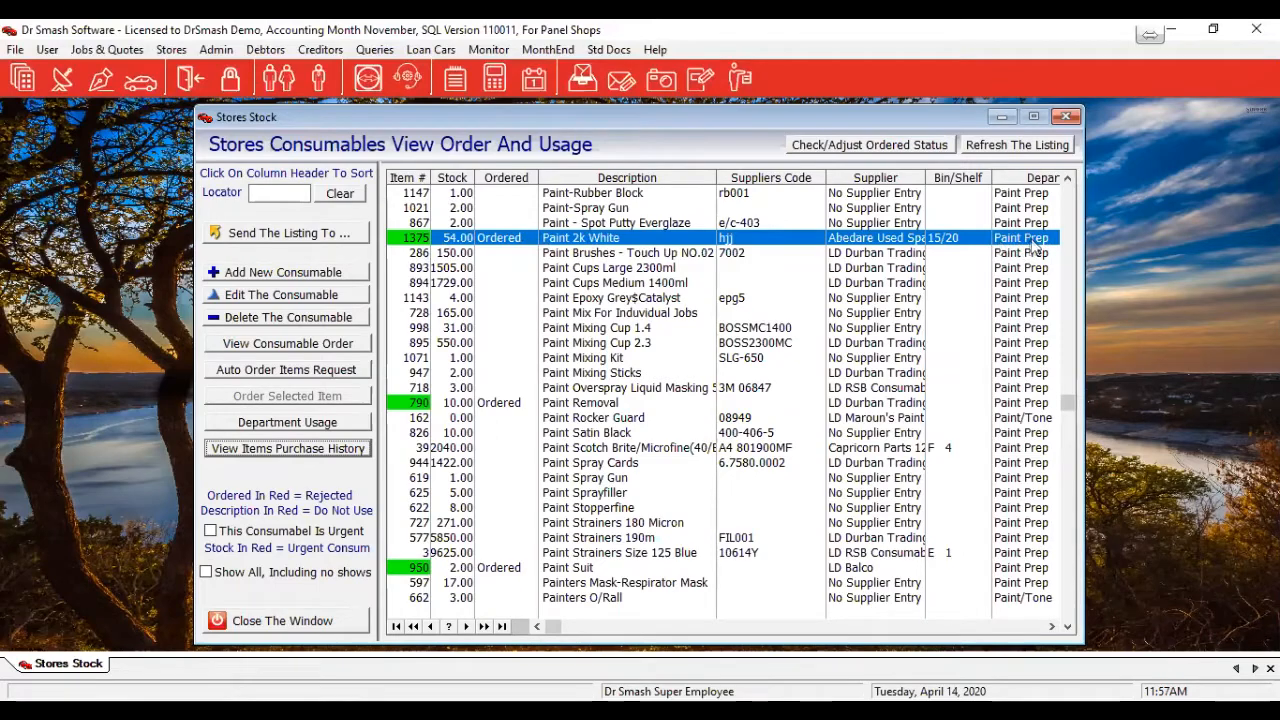
Step: Review the November 2019 department usage, including the Paint Prep purchases and their Paint 2k White entry, and close the consumables listing
click(338, 428)
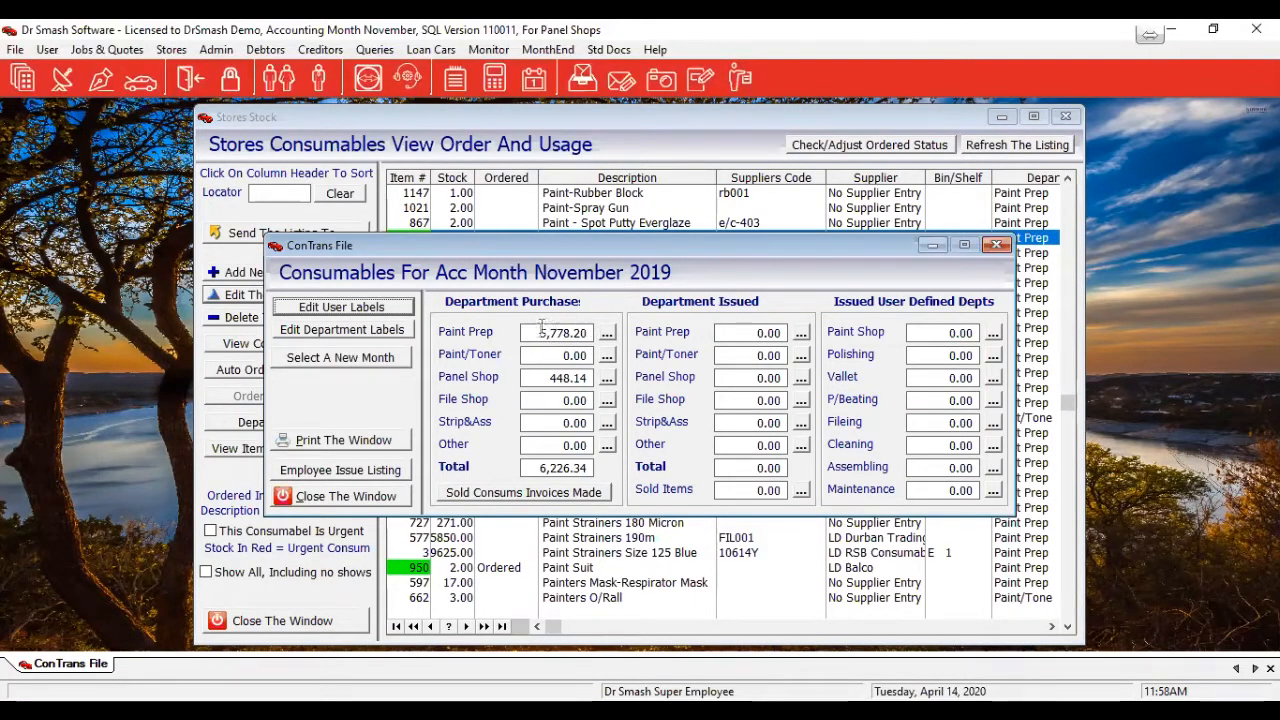
click(607, 334)
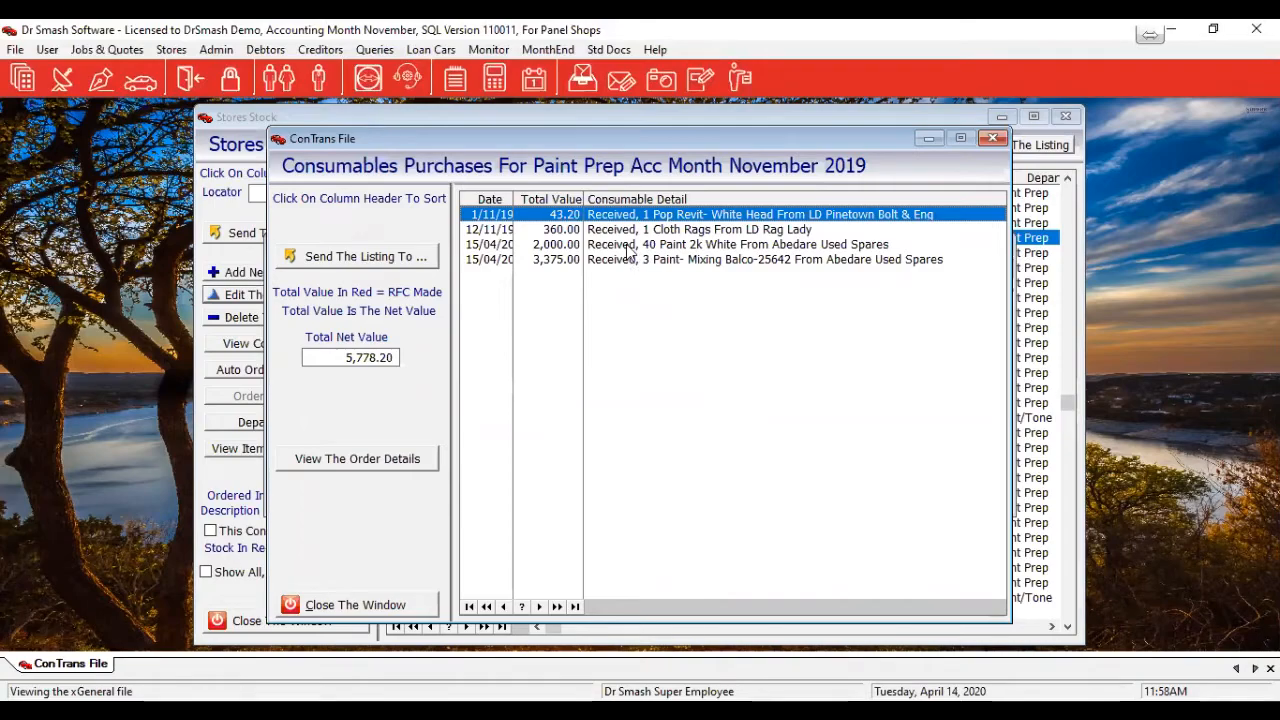
click(628, 246)
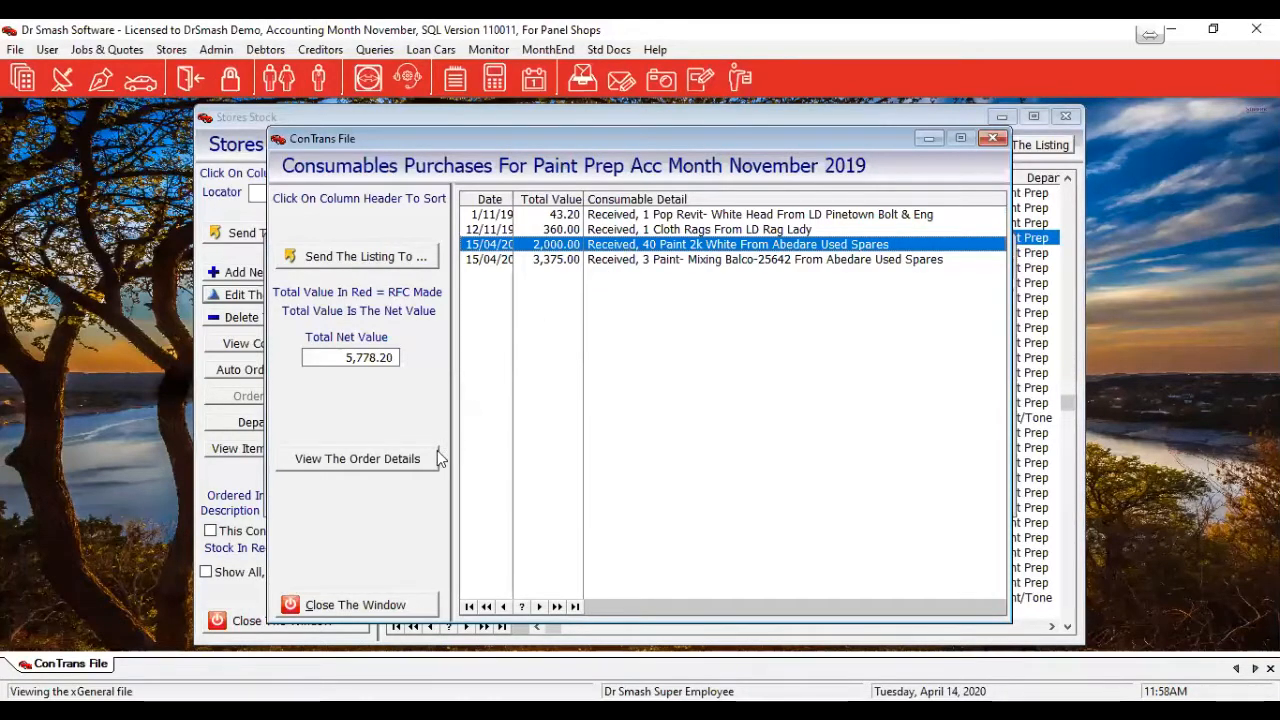
click(403, 604)
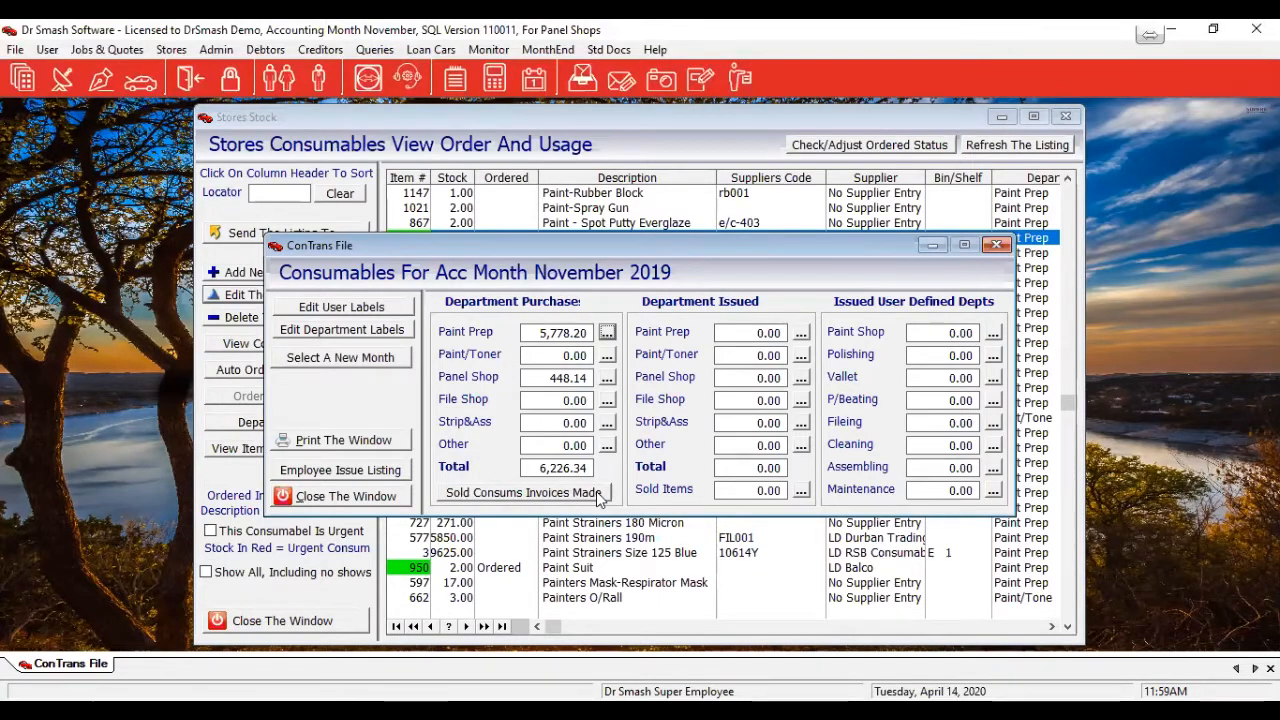
click(394, 496)
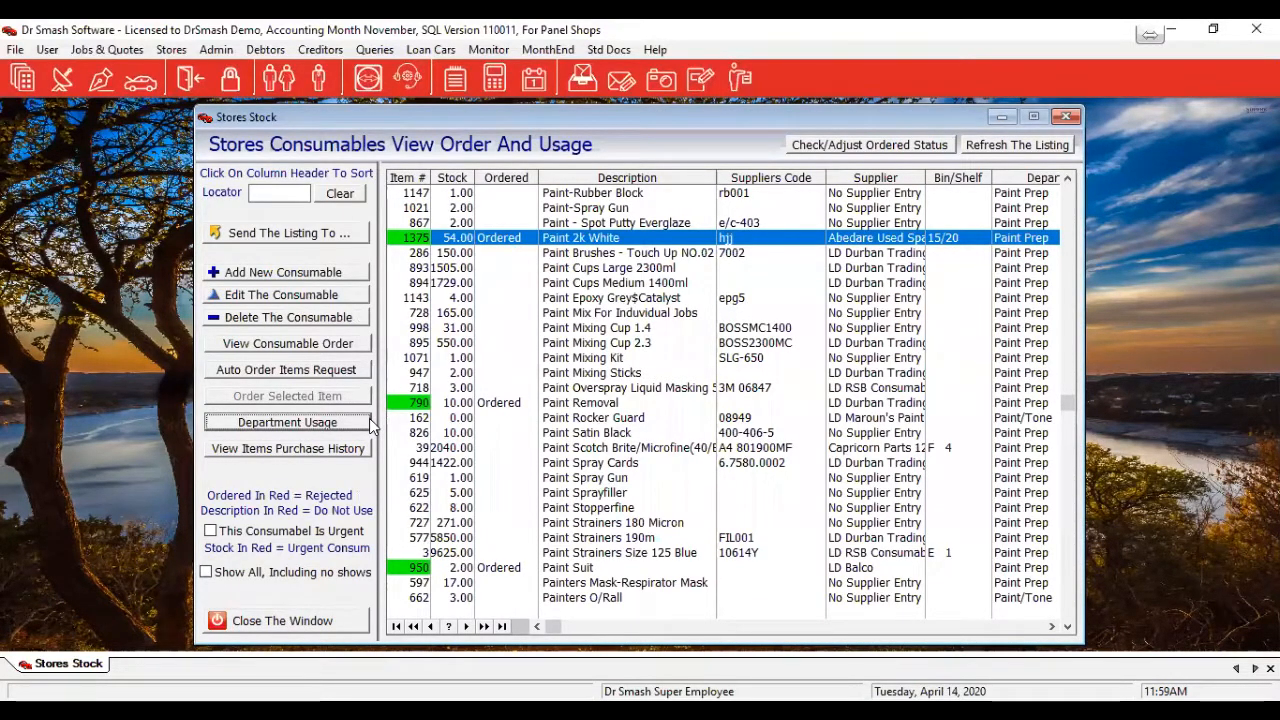
click(308, 622)
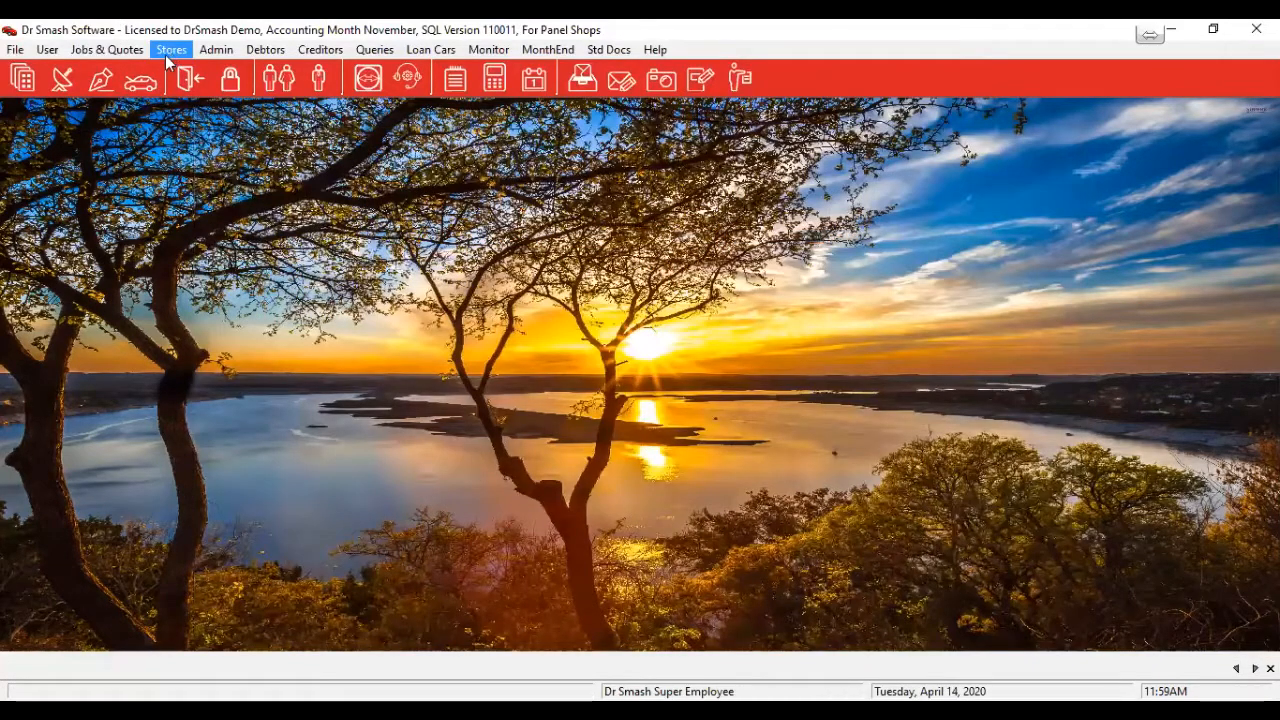
Step: Open the listing for issuing out consumable stock and select Paint 2k White among the "paint" items
click(171, 49)
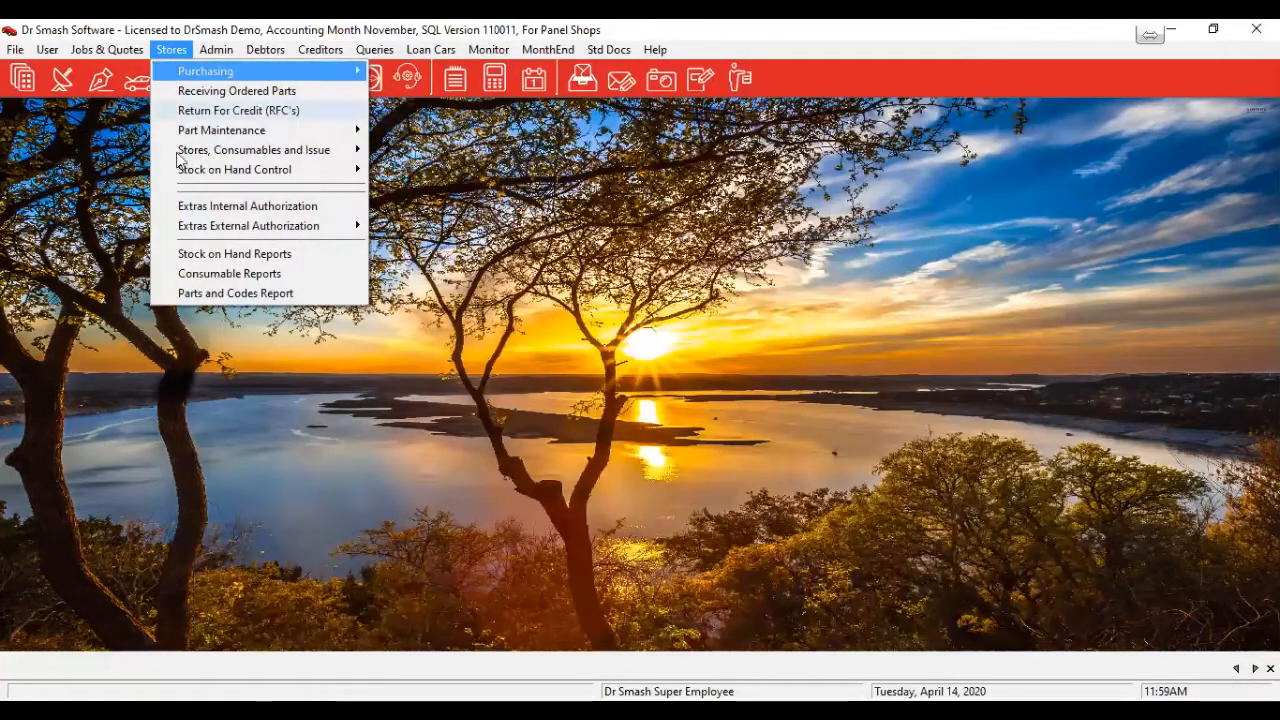
mouse_move(185, 155)
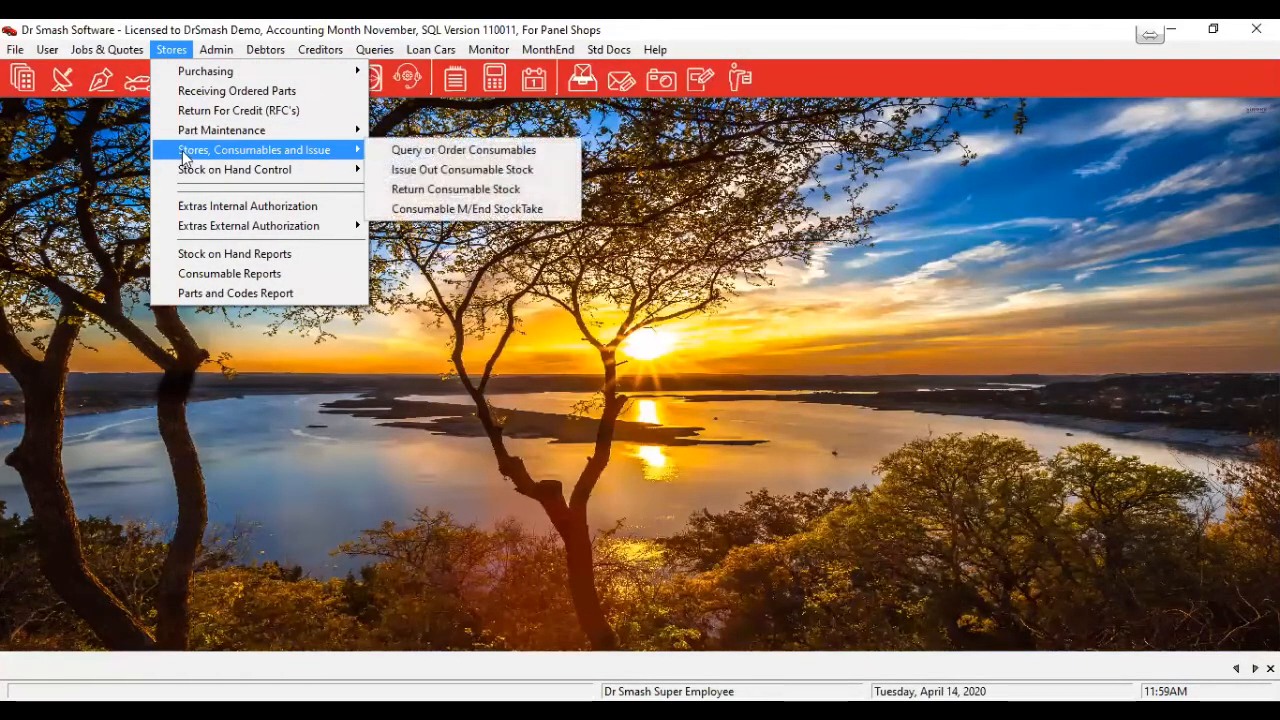
click(436, 178)
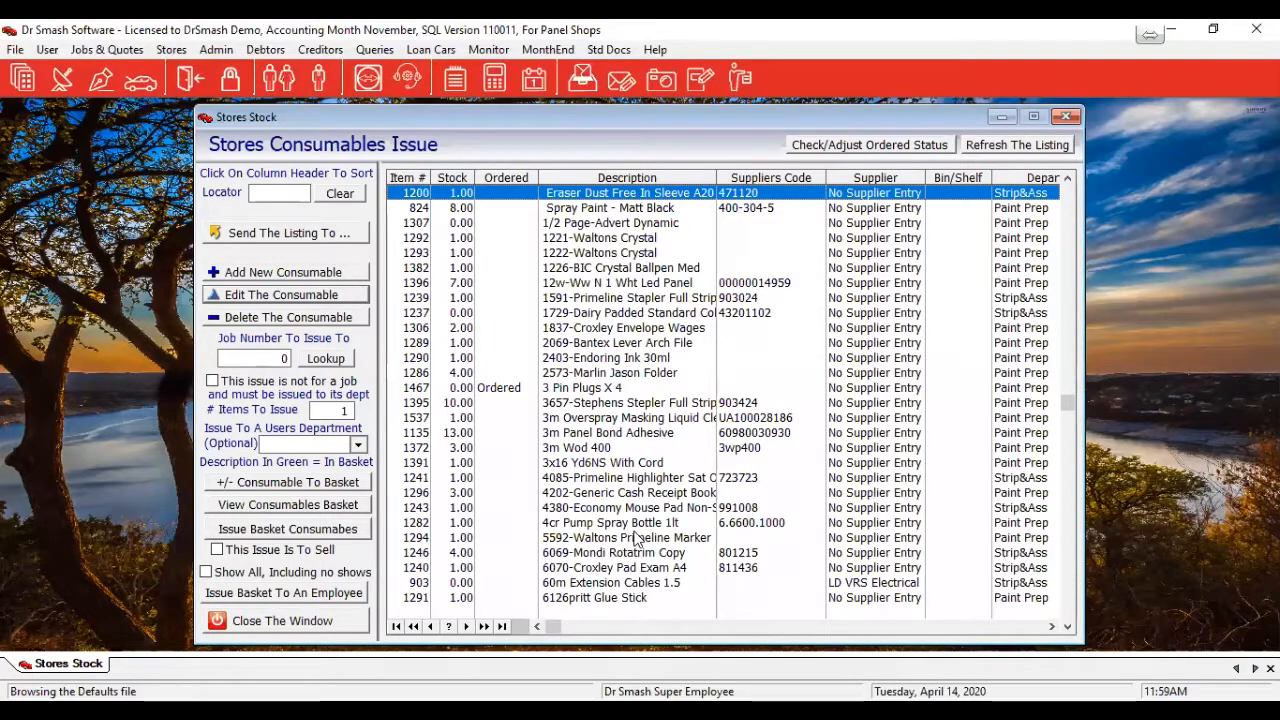
text(paint)
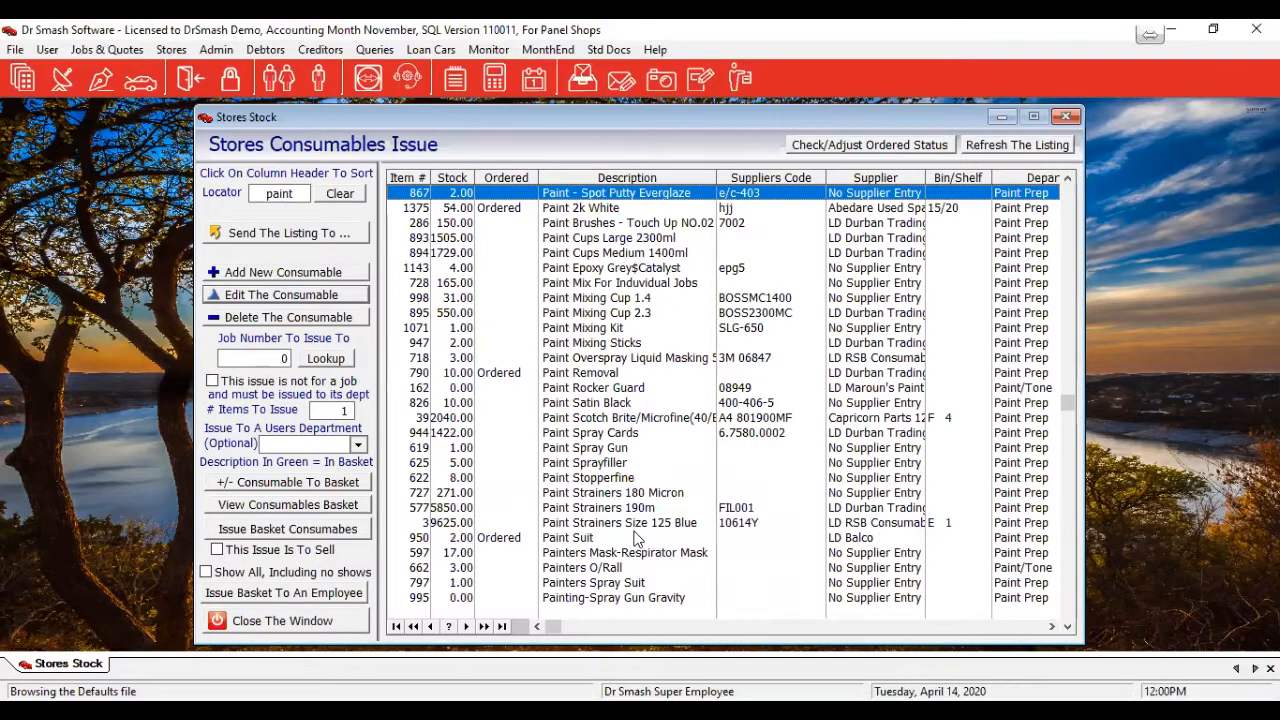
click(608, 210)
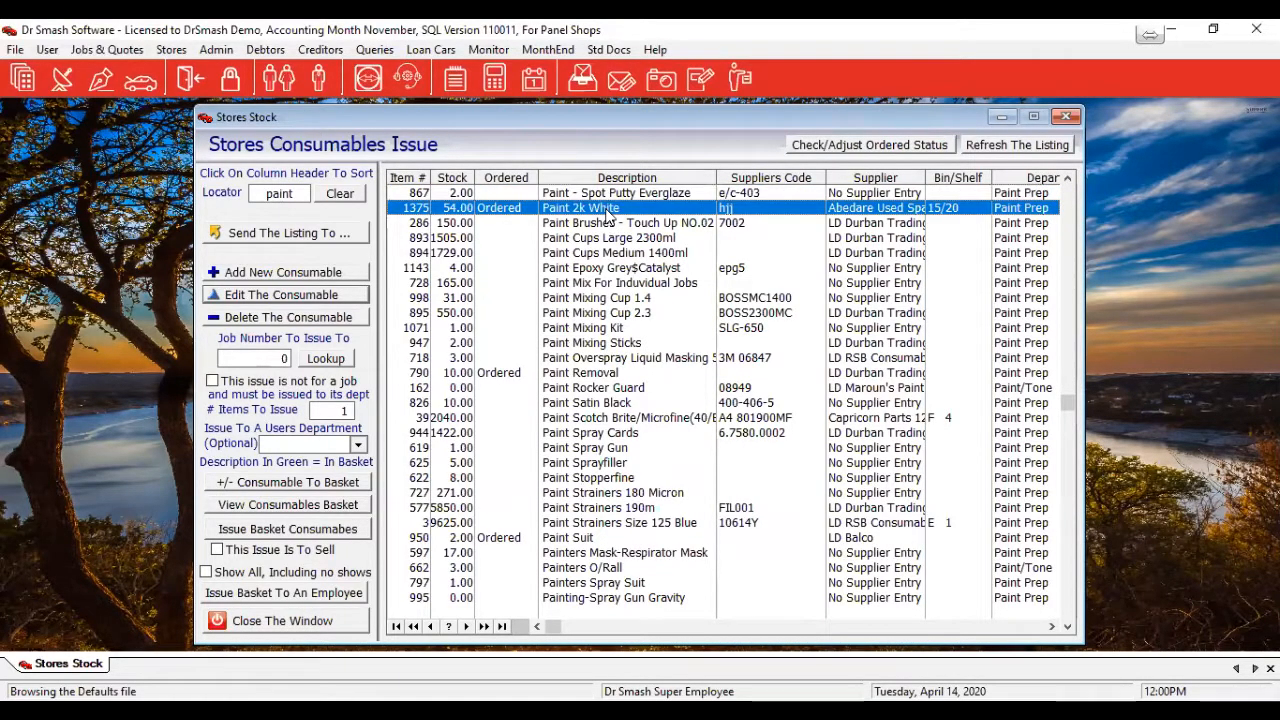
Step: Check and adjust the ordered status of the consumables in the issue listing
click(930, 148)
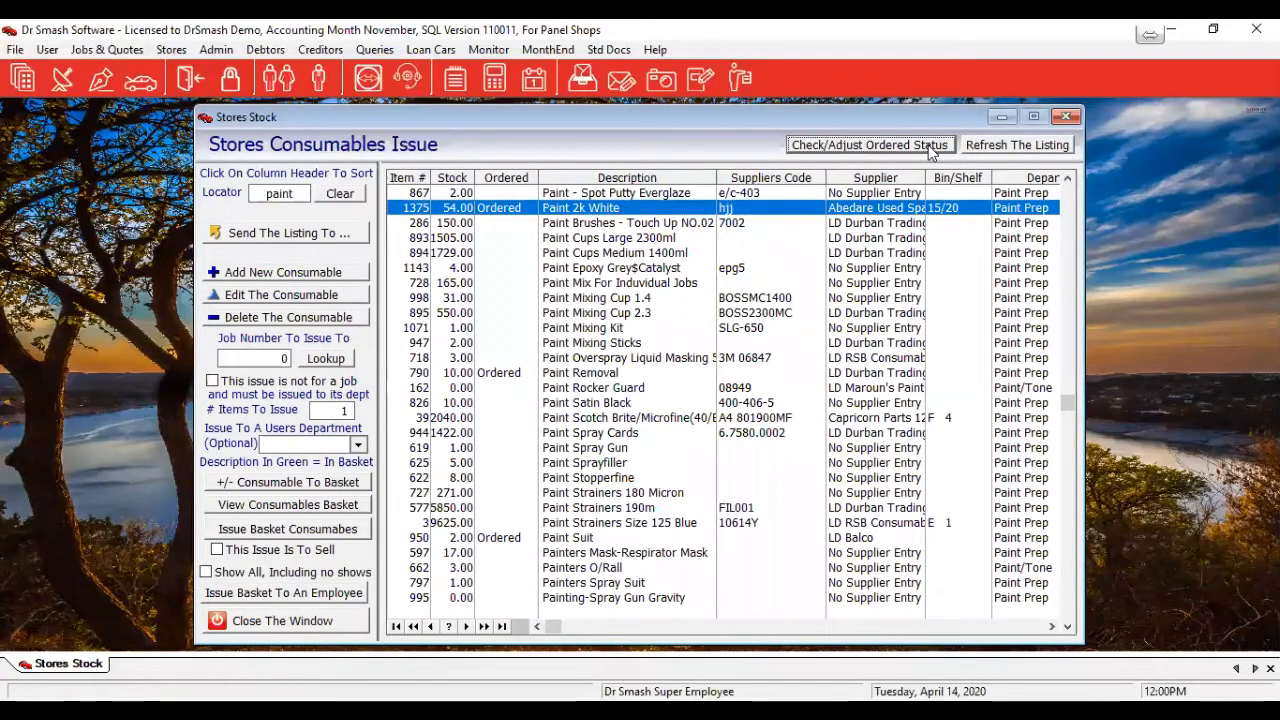
click(692, 427)
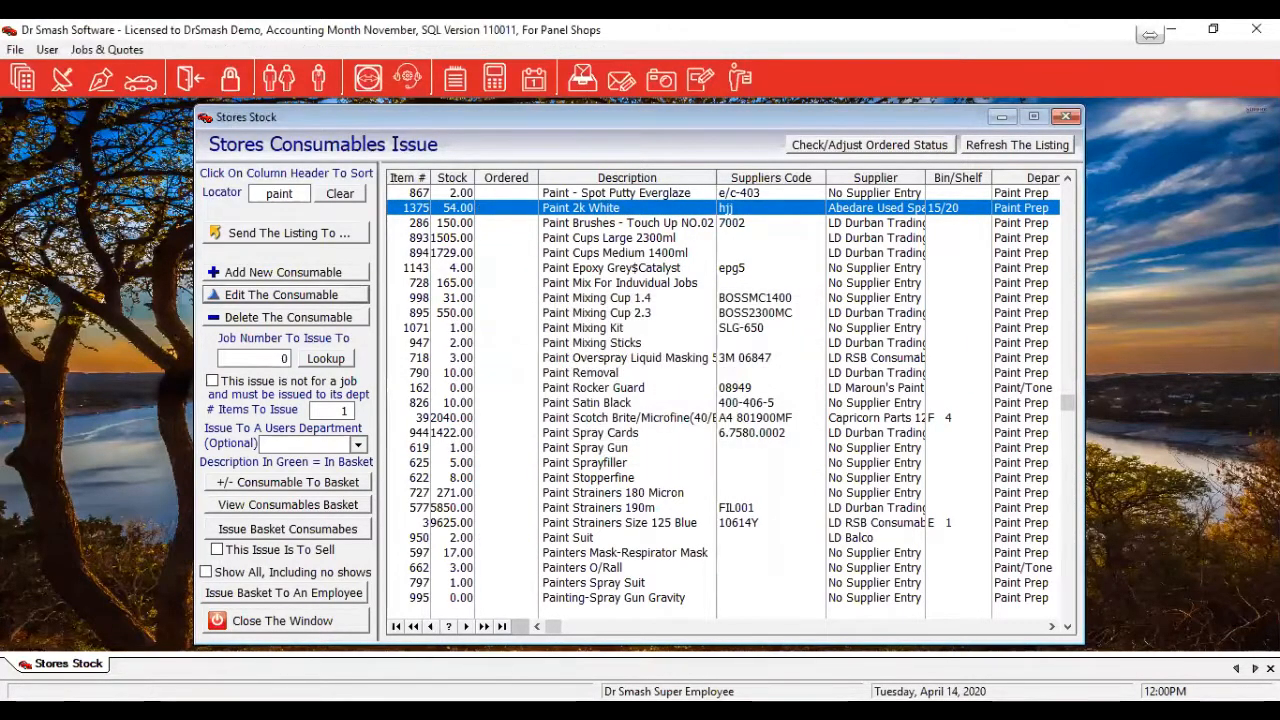
click(638, 432)
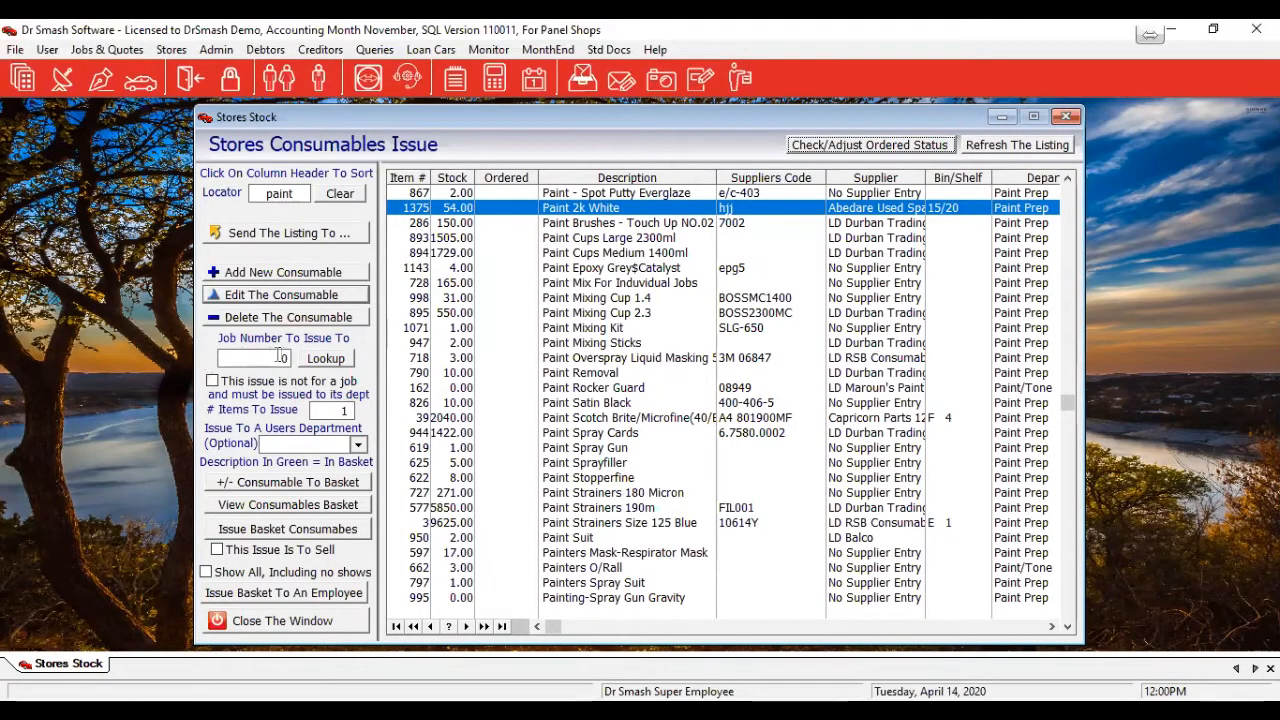
Step: Look up the job to issue to and choose the last job in the listing, dated 15/04/20
click(322, 358)
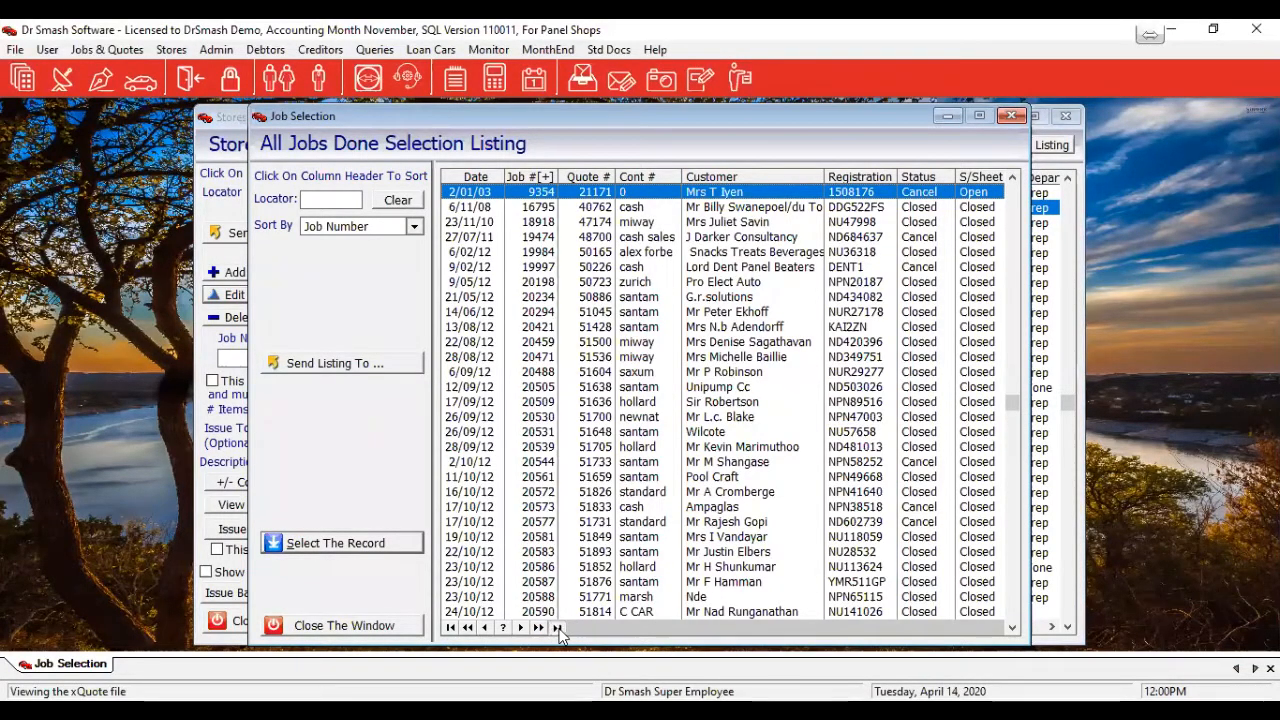
click(557, 628)
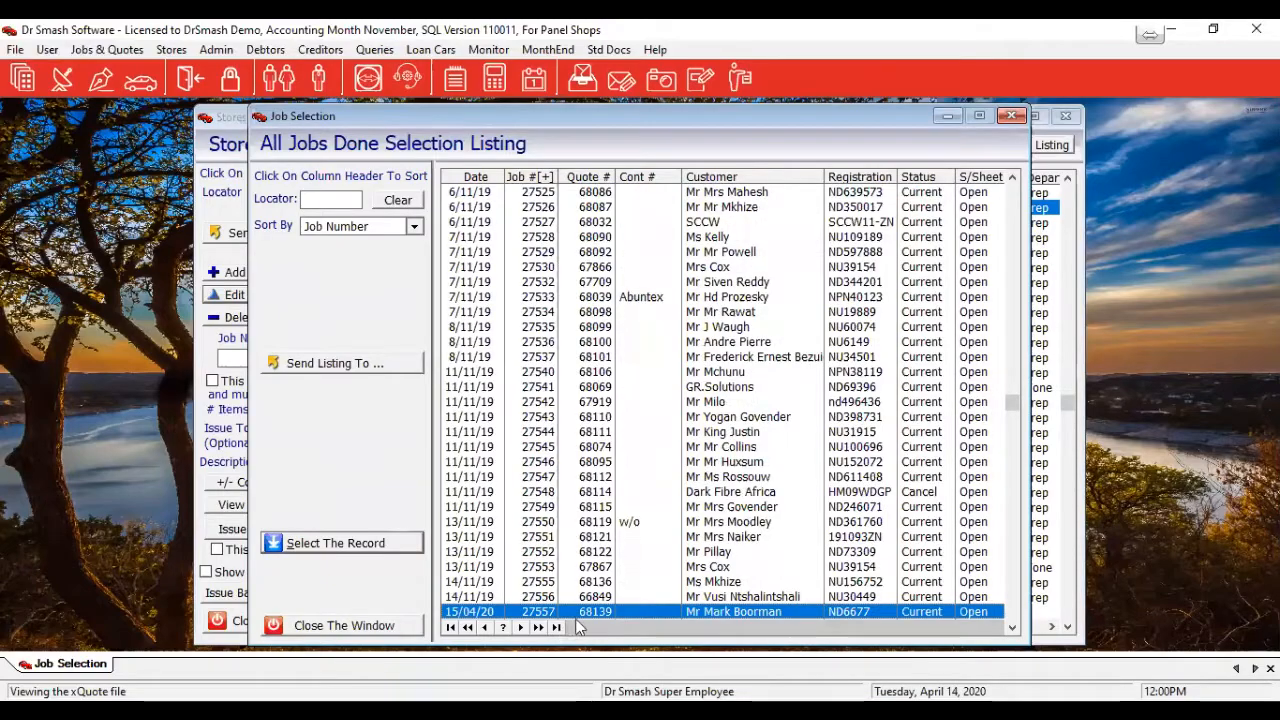
double_click(729, 611)
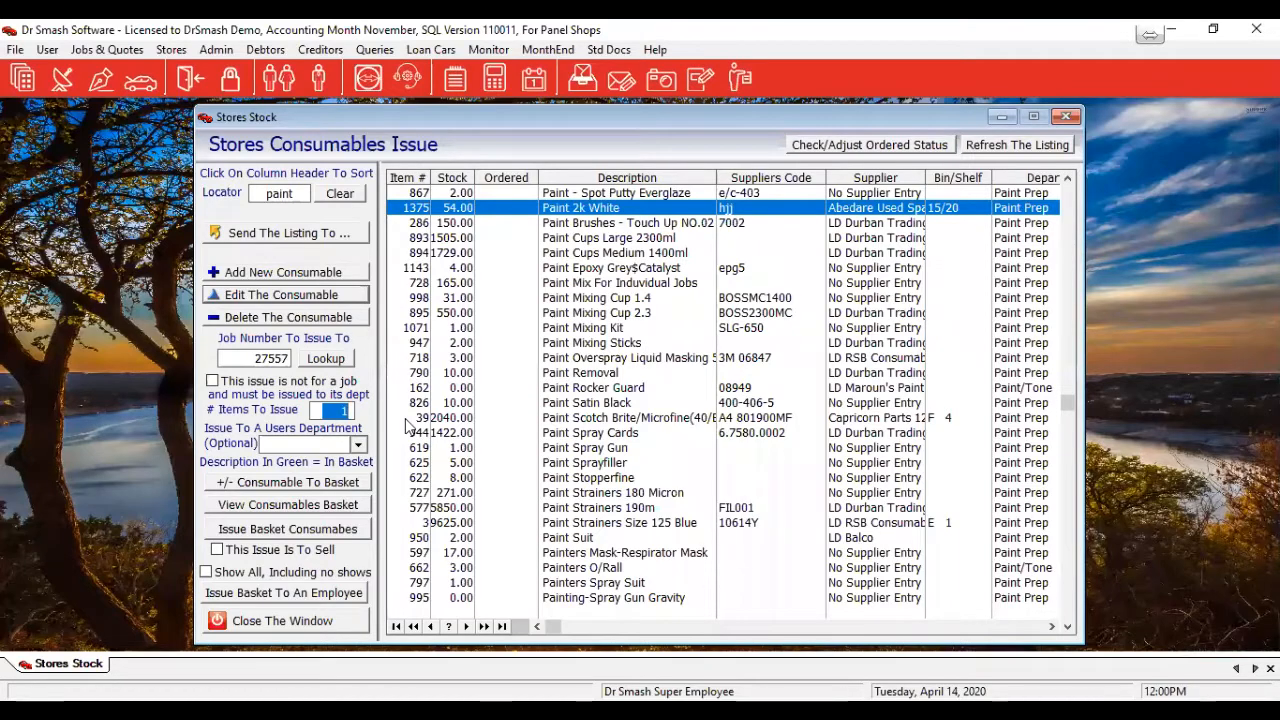
Step: Add 3 Paint 2k White to the issue basket for the Assembling department
text(3)
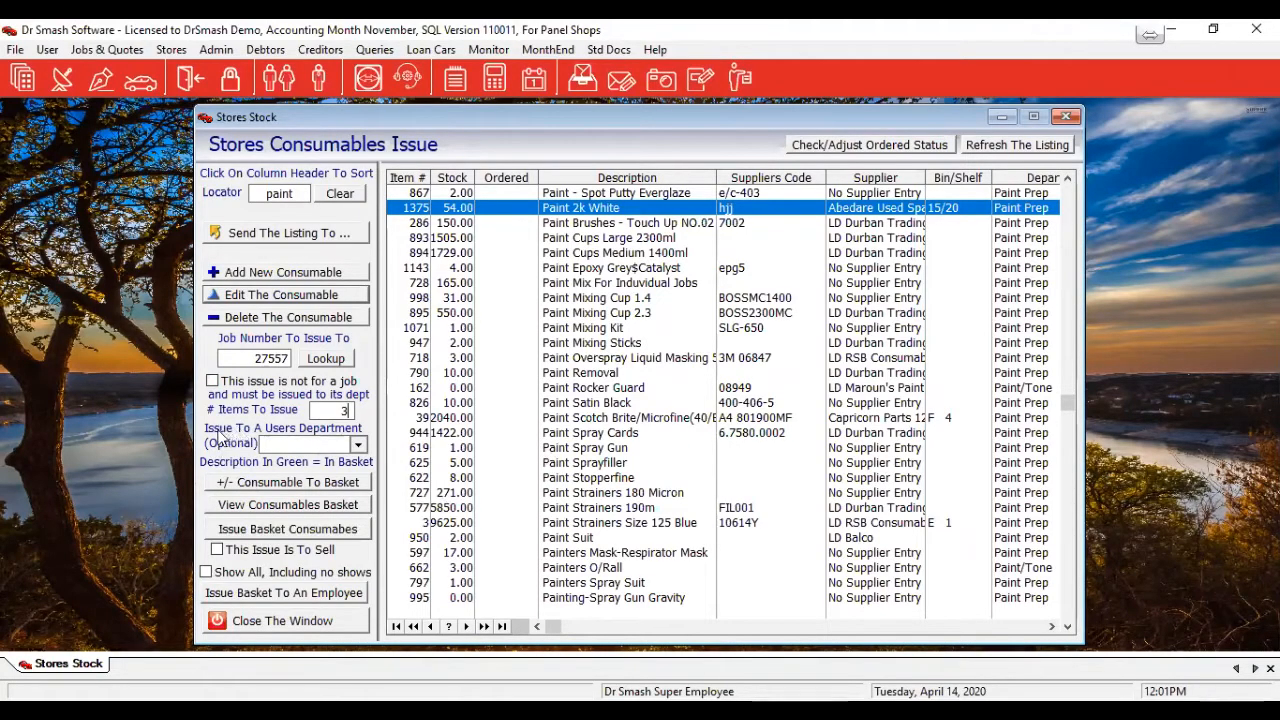
click(357, 446)
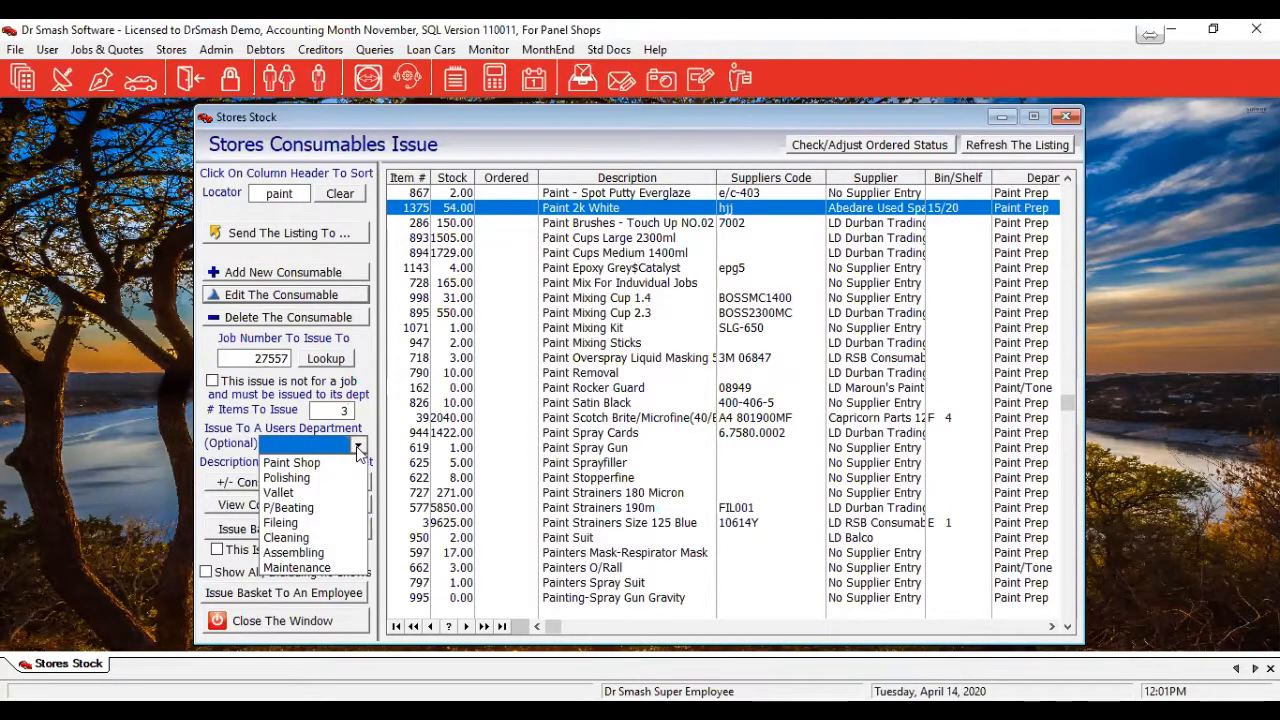
click(316, 553)
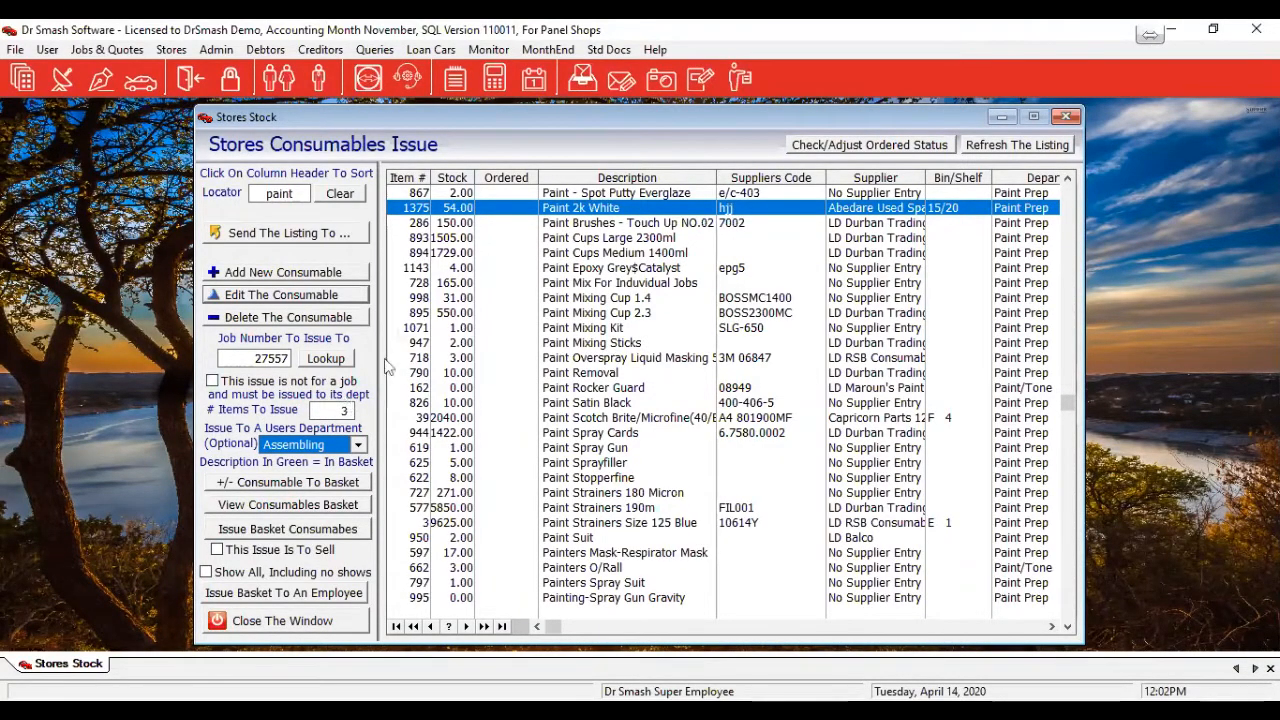
click(298, 484)
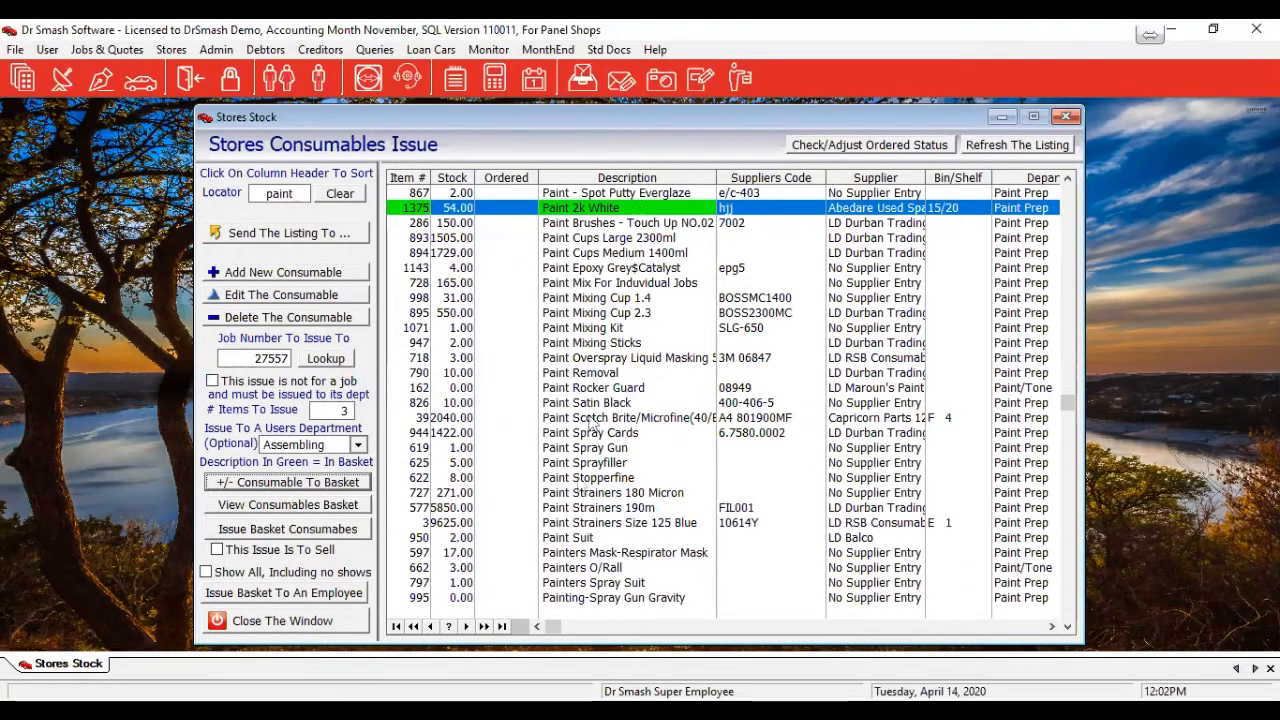
Step: Add one Paint Removal and one Paint Strainers 180 Micron to the issue basket
click(592, 373)
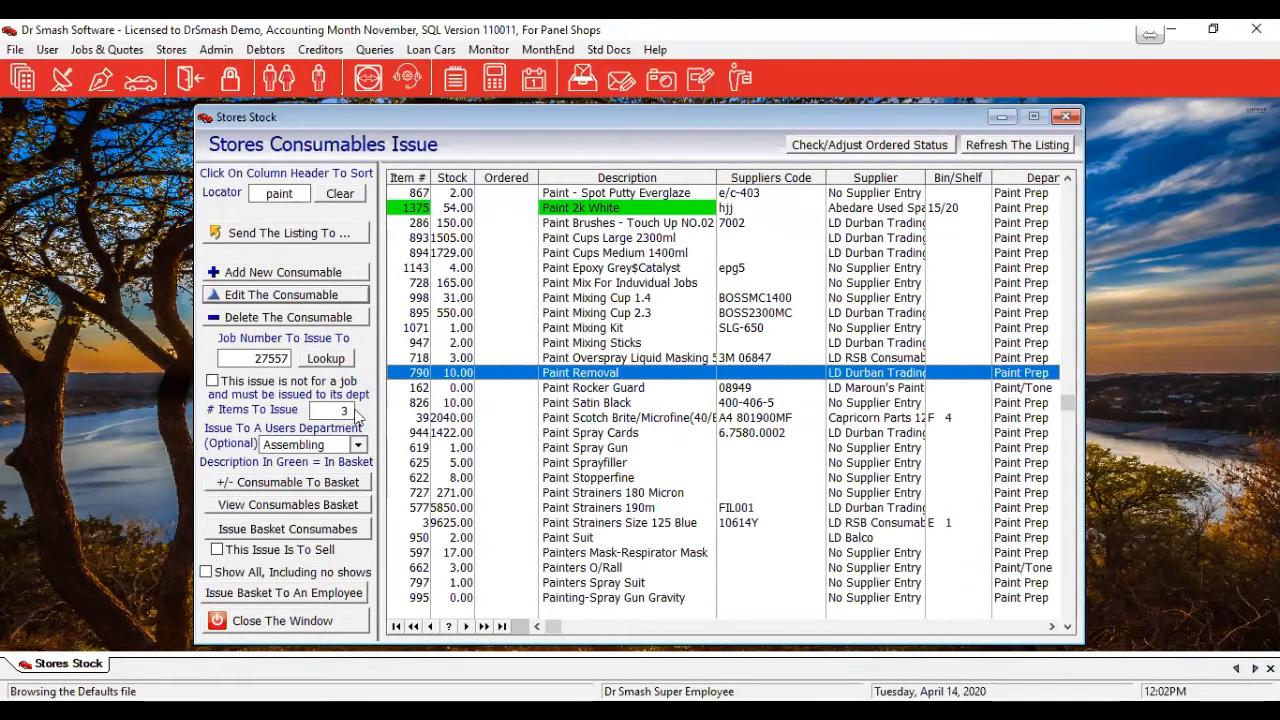
click(337, 411)
text(1)
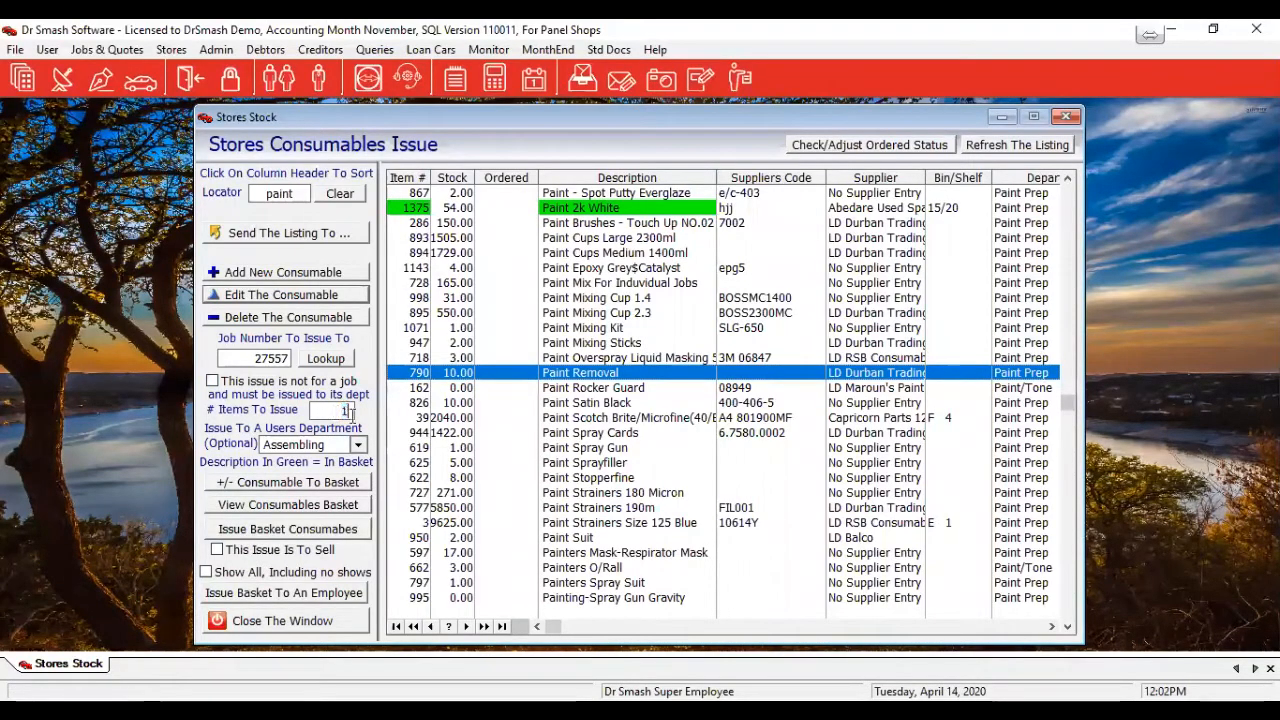
click(274, 486)
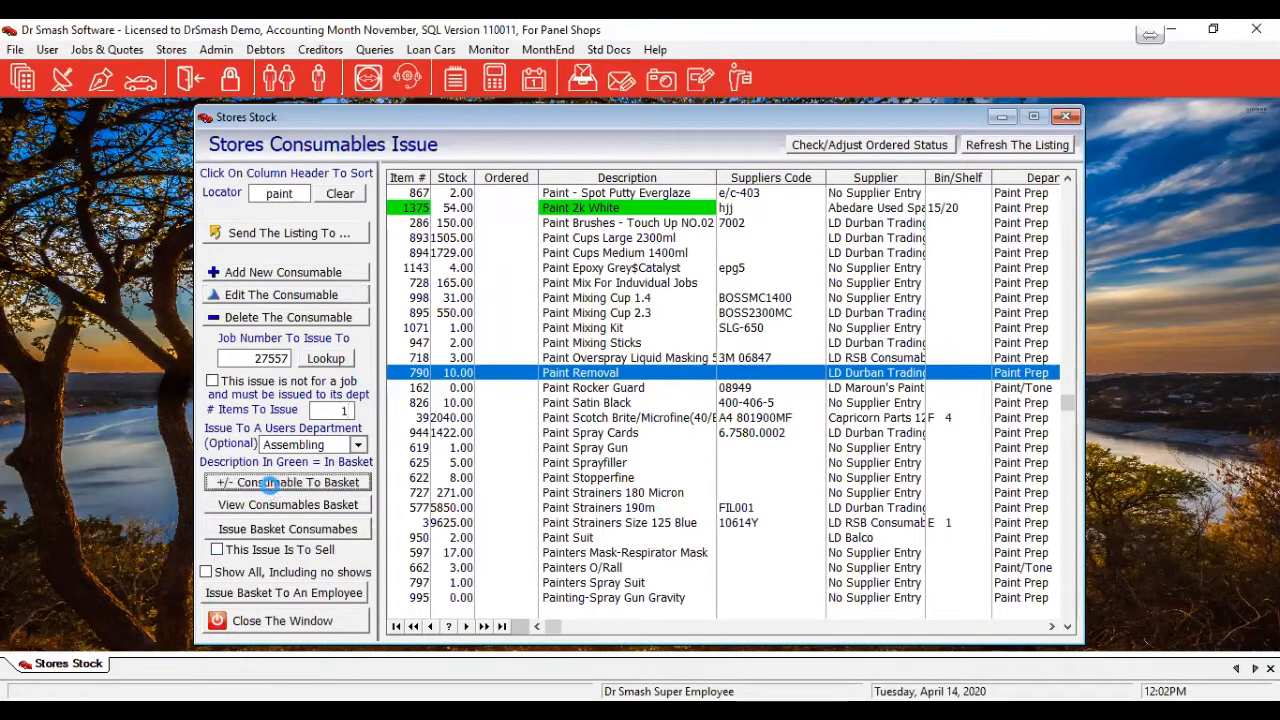
click(452, 569)
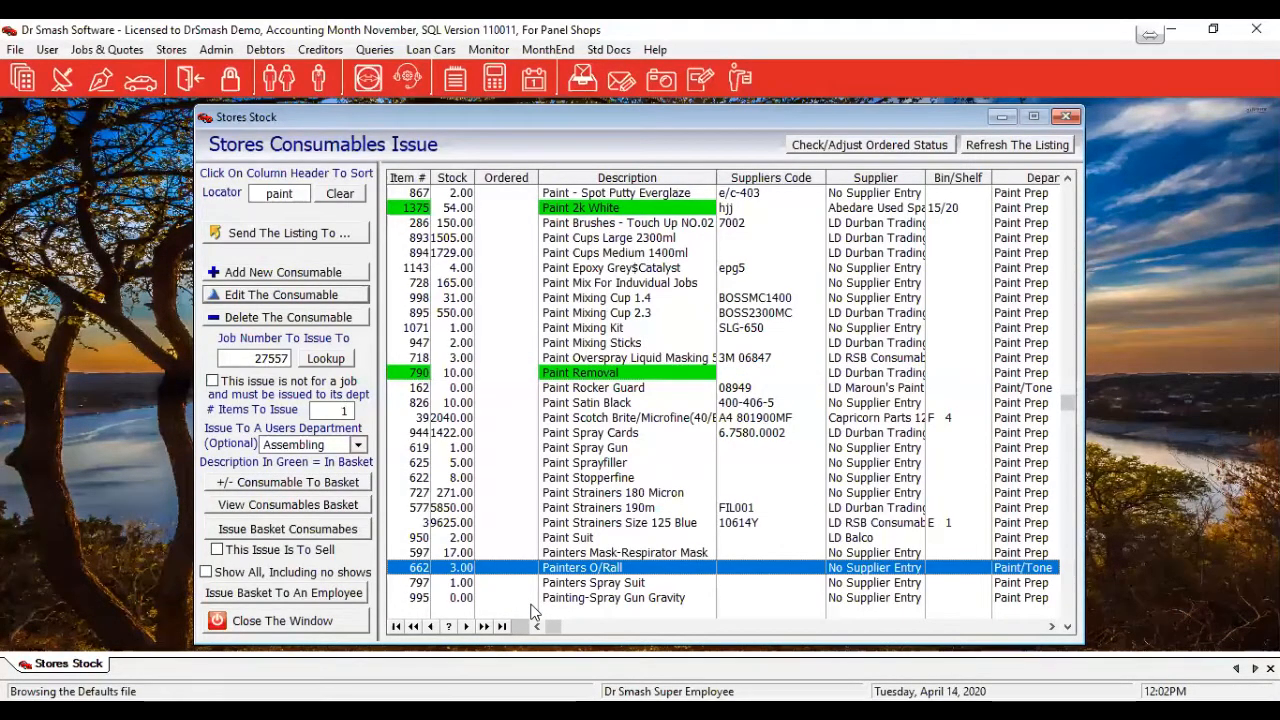
click(466, 494)
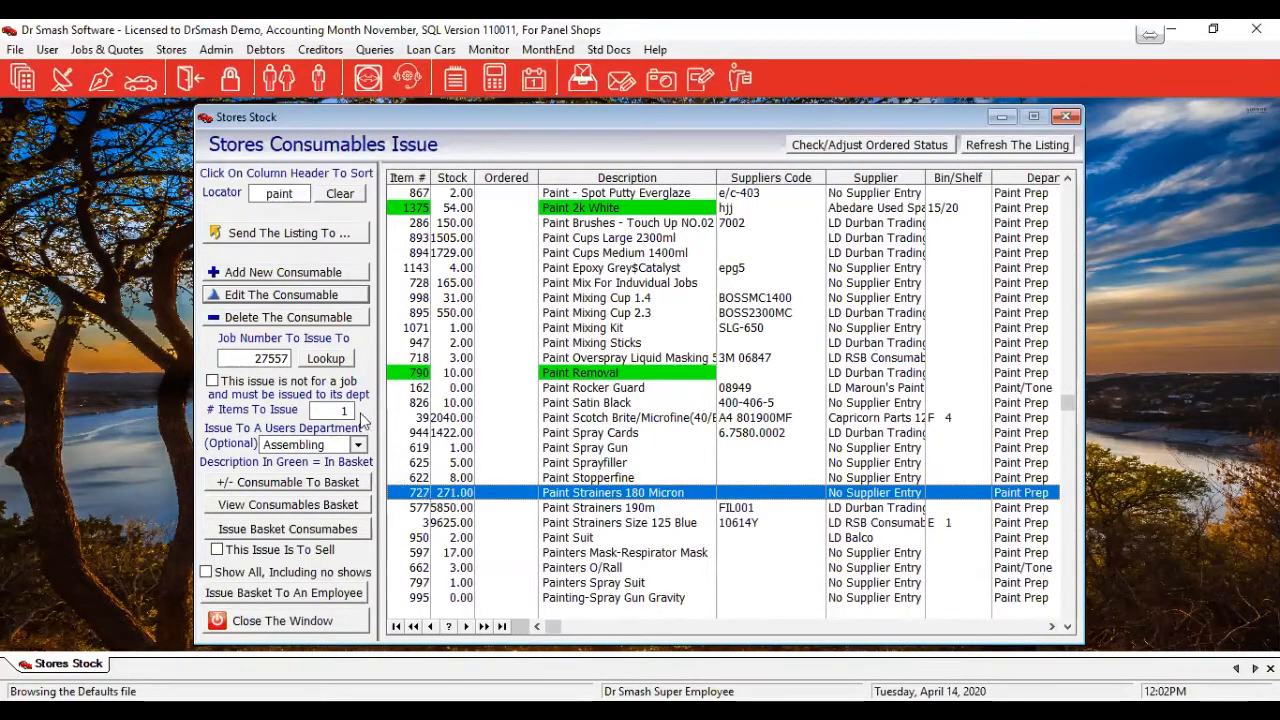
click(330, 483)
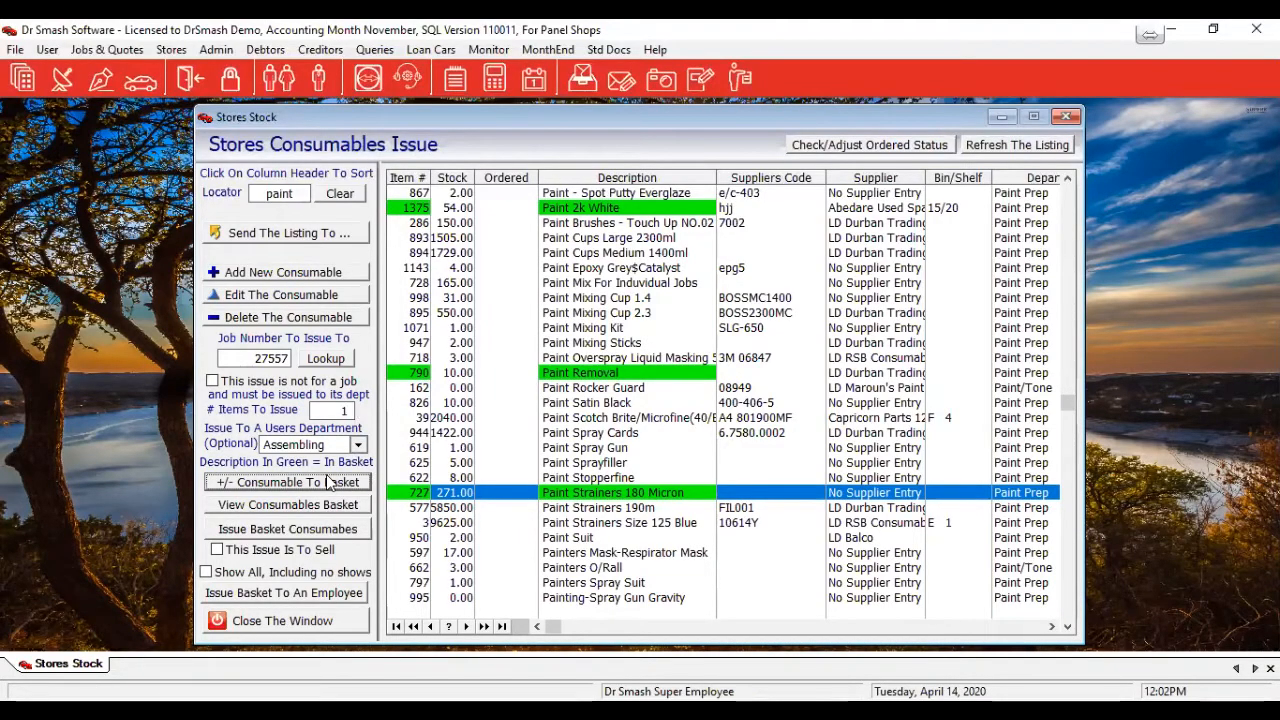
Step: Review the consumables basket and issue its contents to the selected job
click(288, 505)
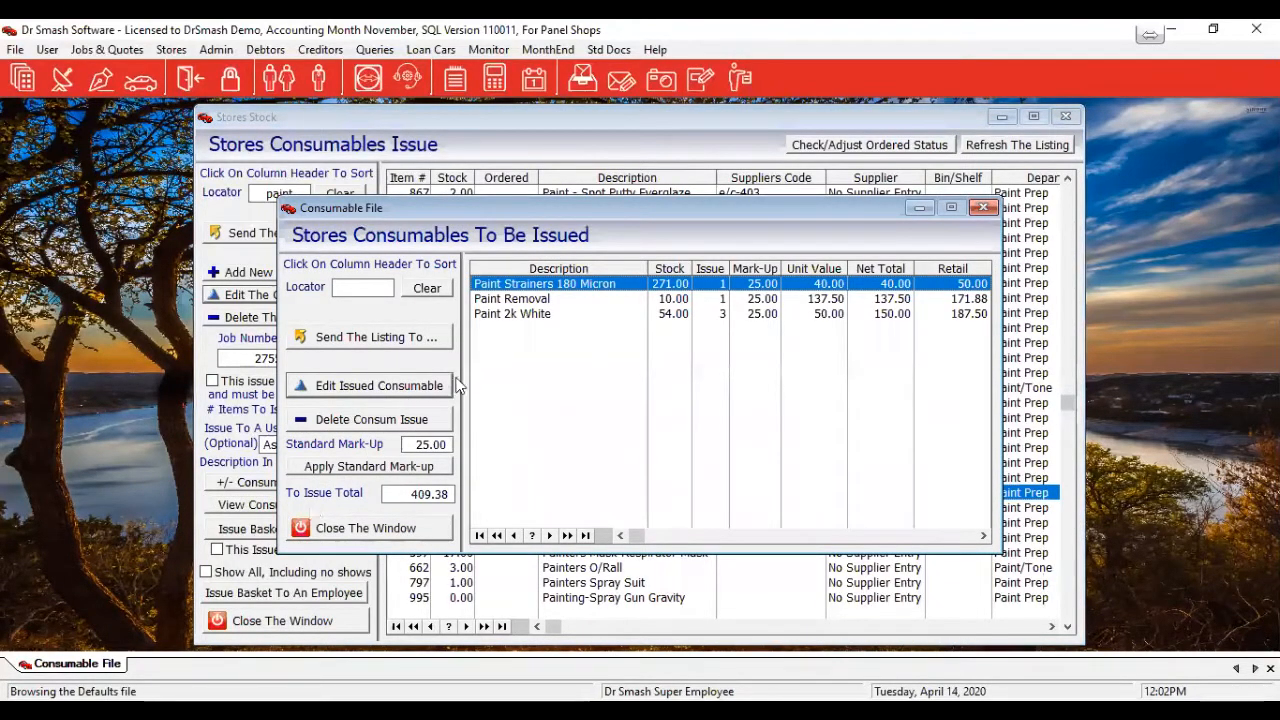
click(438, 528)
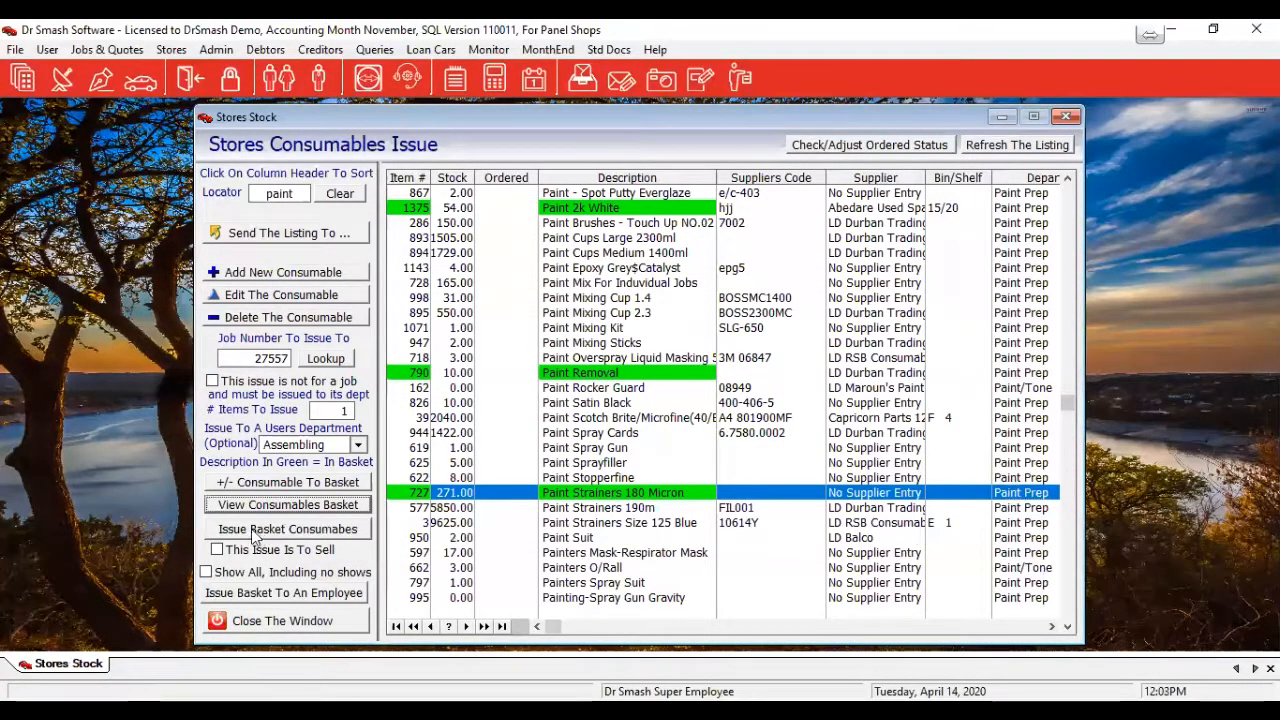
click(331, 537)
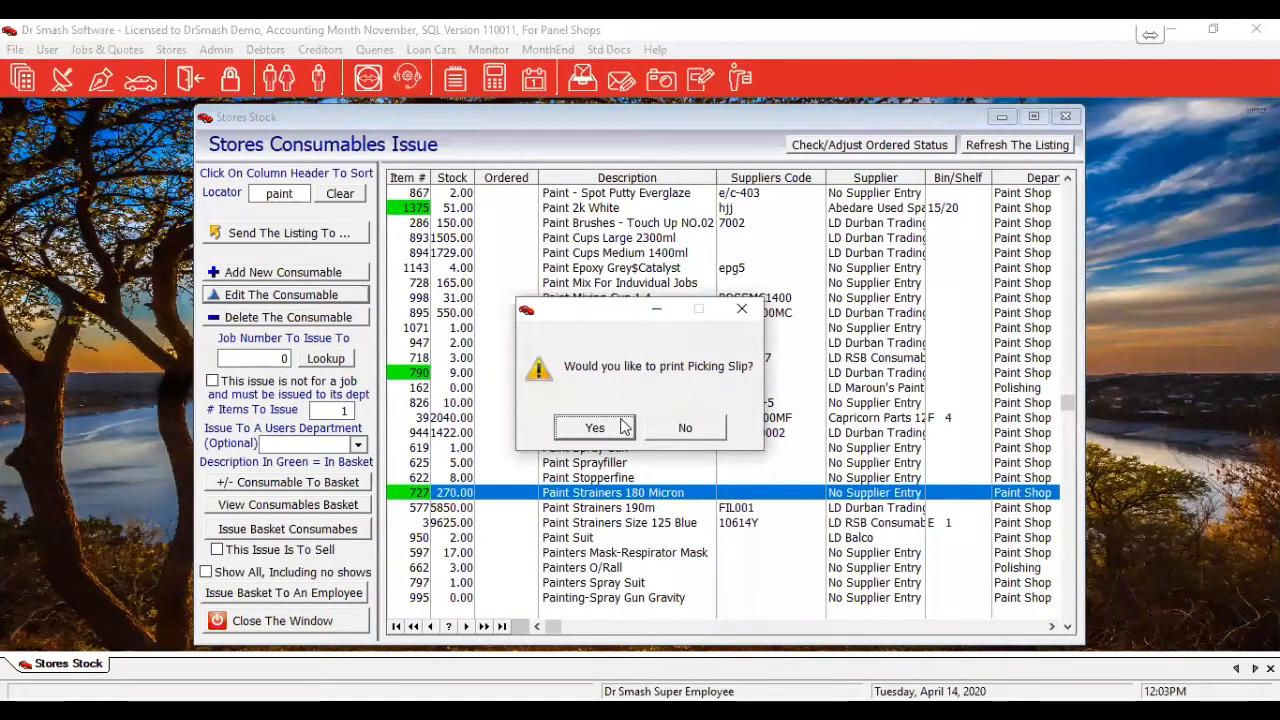
Step: Preview the picking slip for the issued consumables and examine its items, total value and signature lines
click(622, 427)
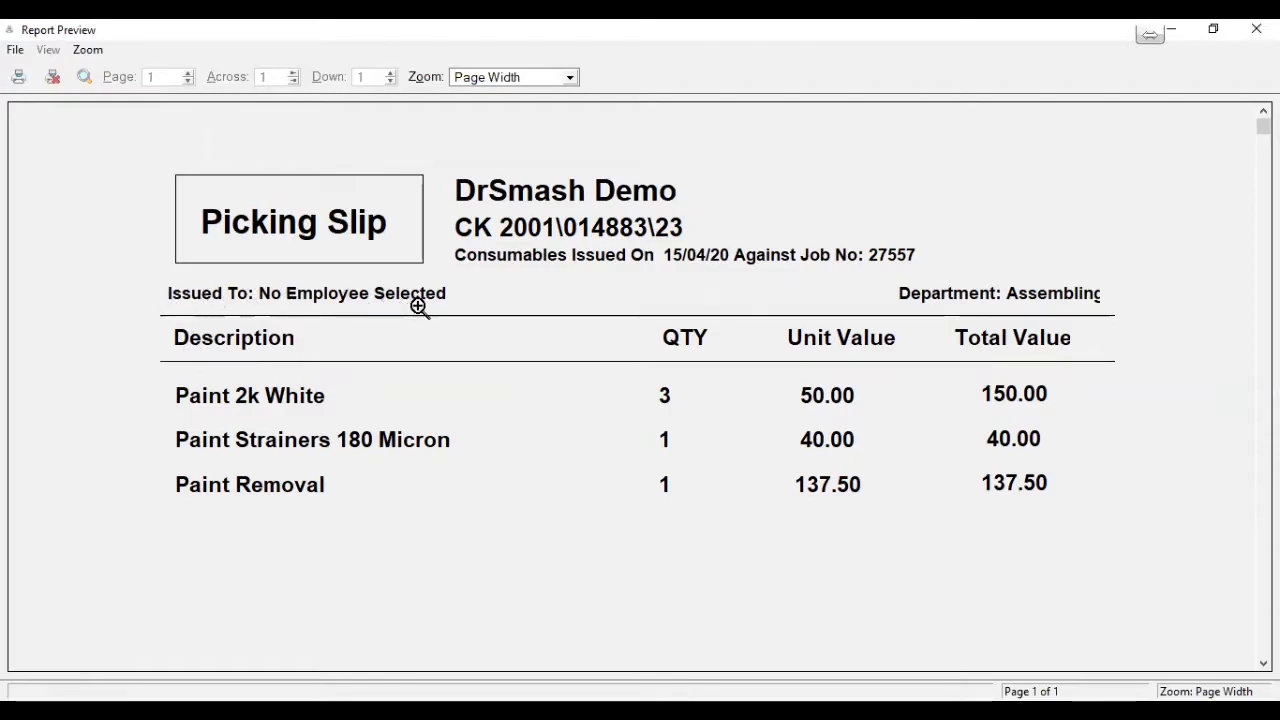
scroll(418, 306, down, 10)
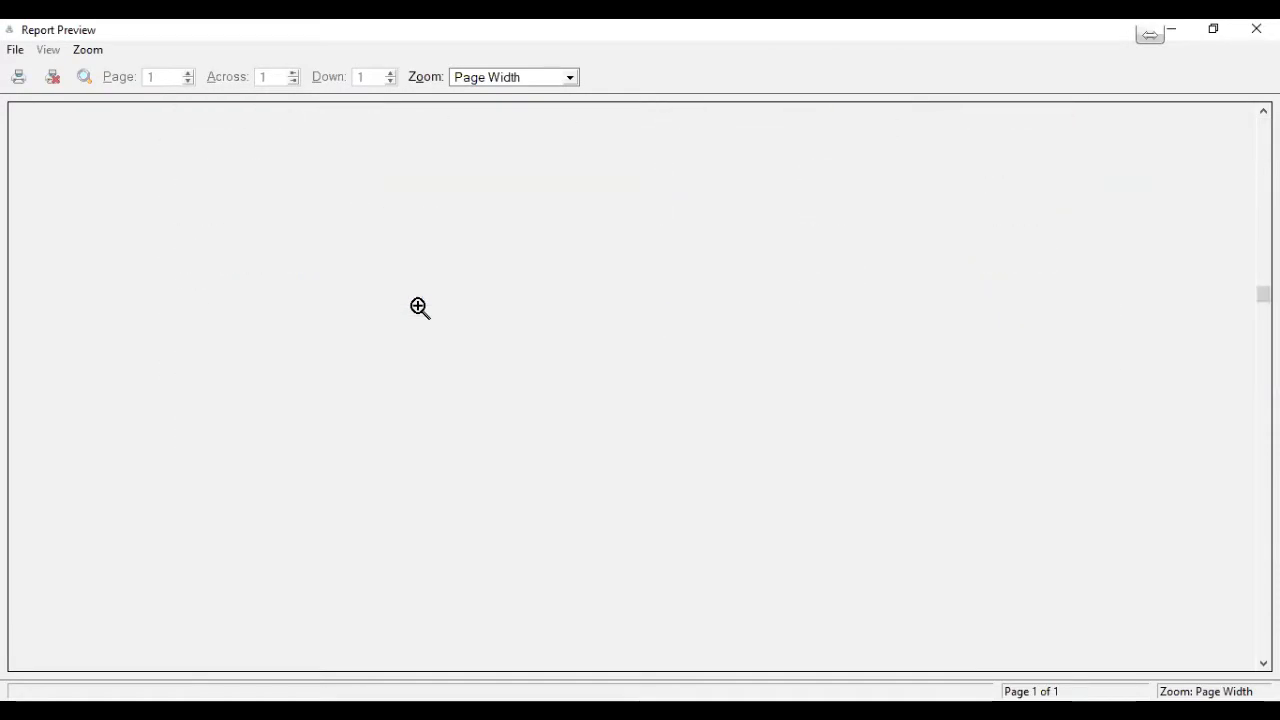
scroll(418, 306, down, 1)
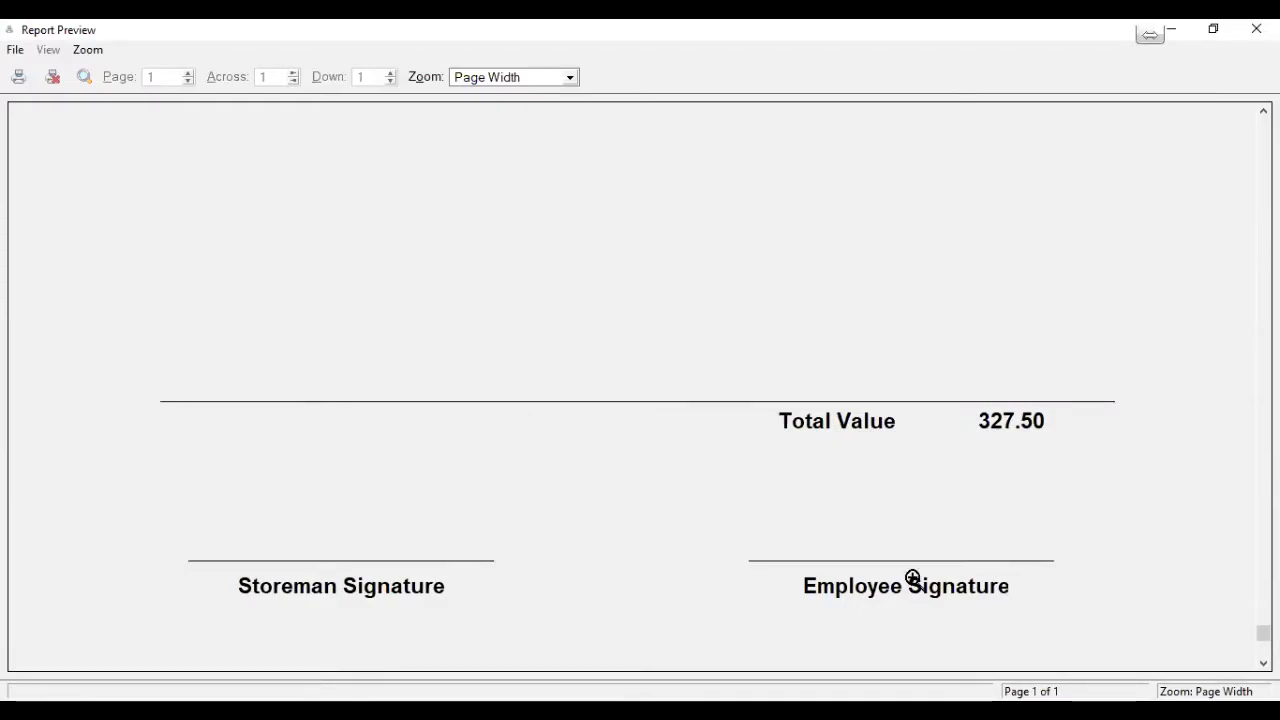
scroll(930, 553, up, 12)
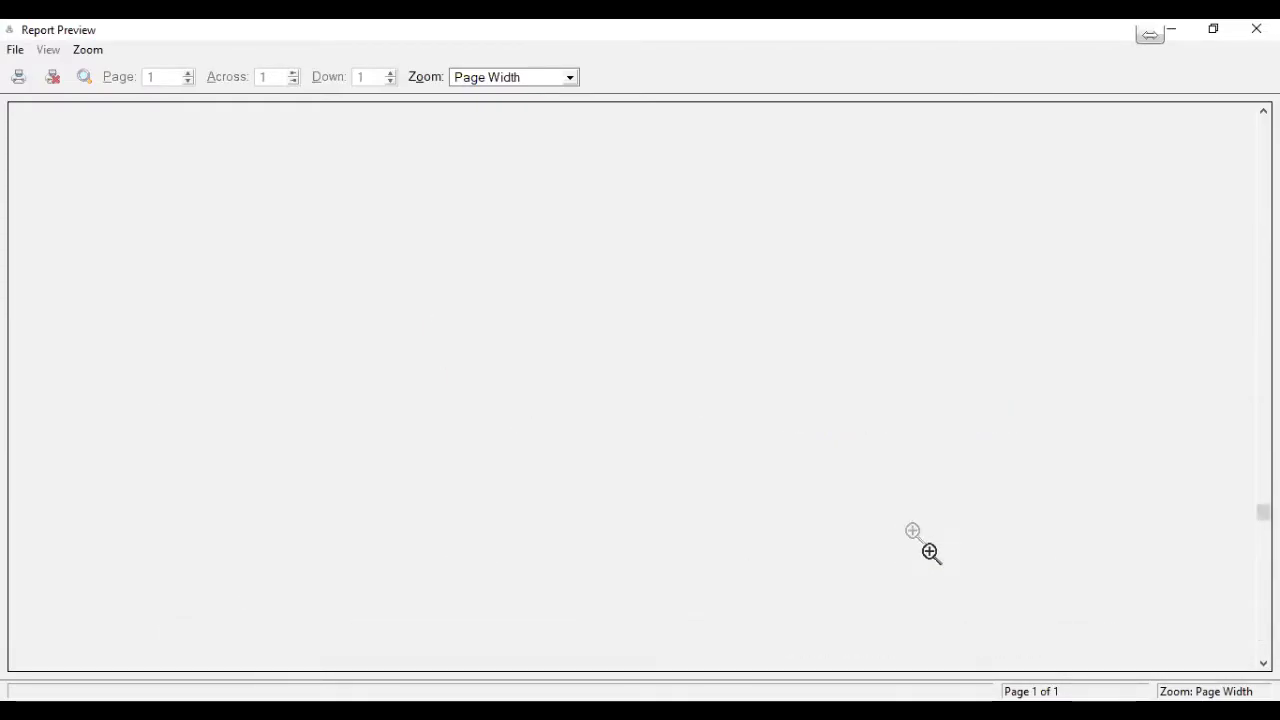
scroll(689, 508, up, 6)
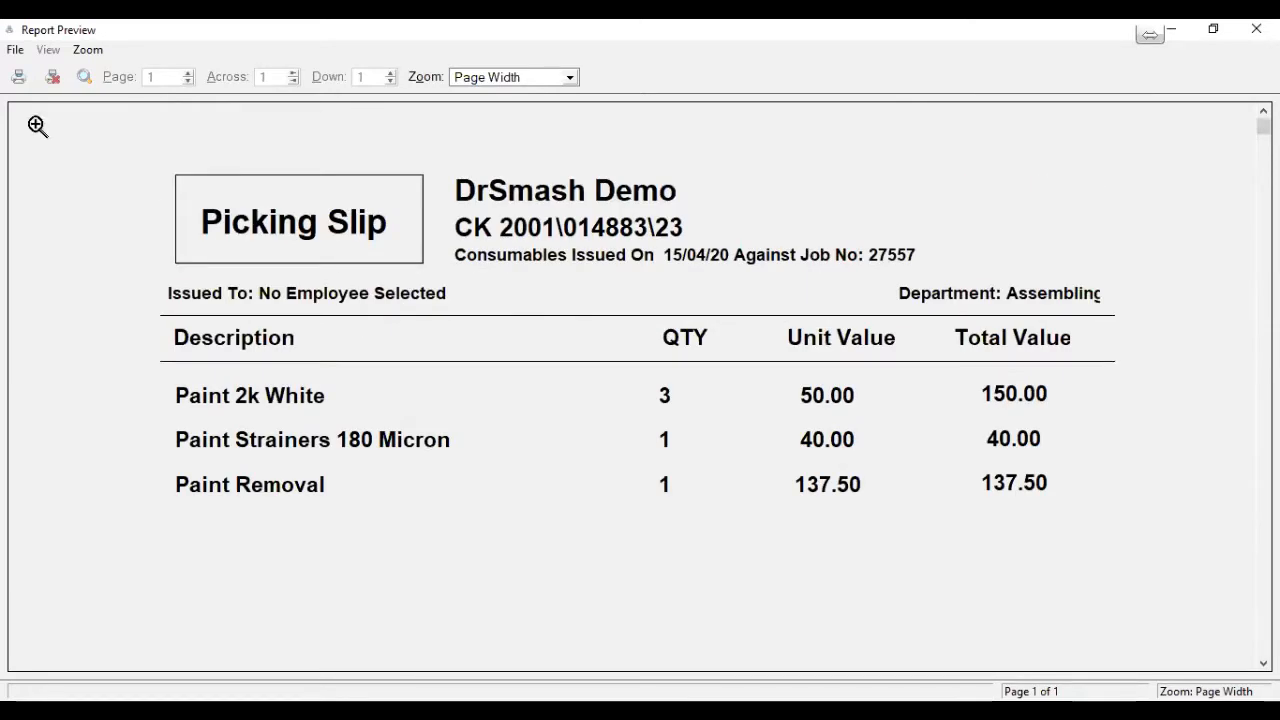
Step: Close the picking slip preview, choose a PaintShop employee to issue the basket to, and refresh the stock listing
click(53, 78)
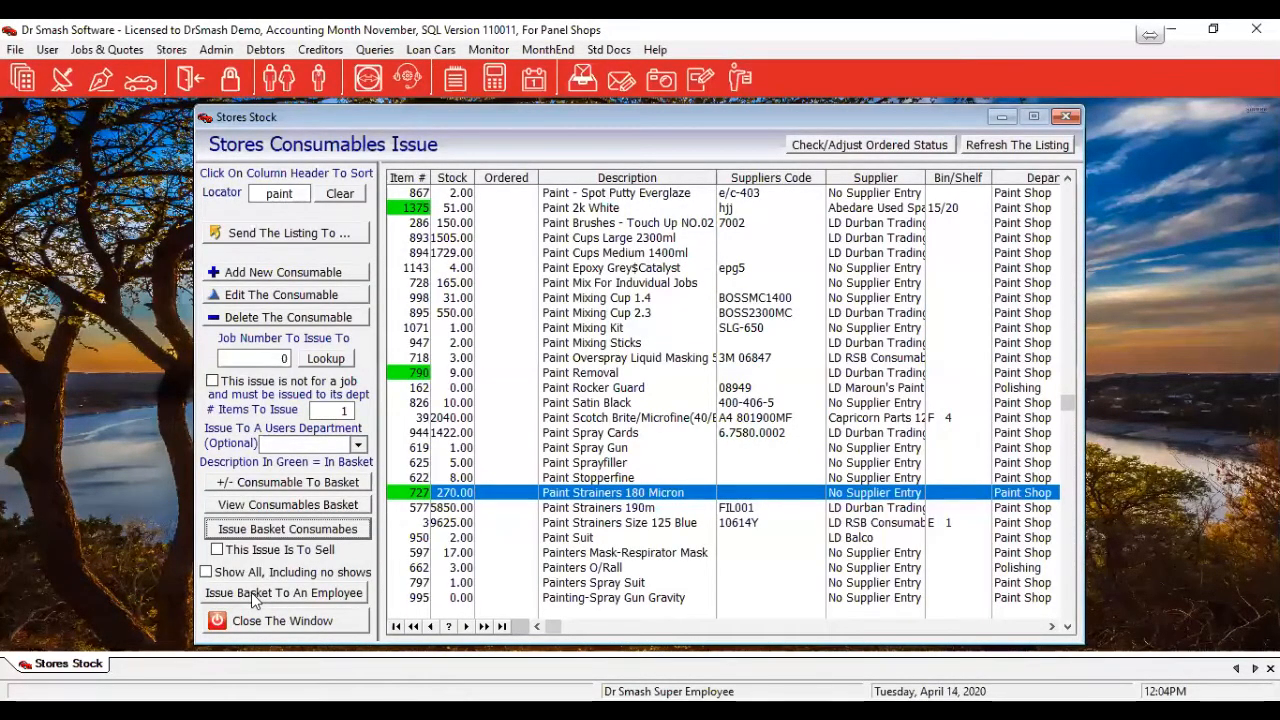
click(256, 594)
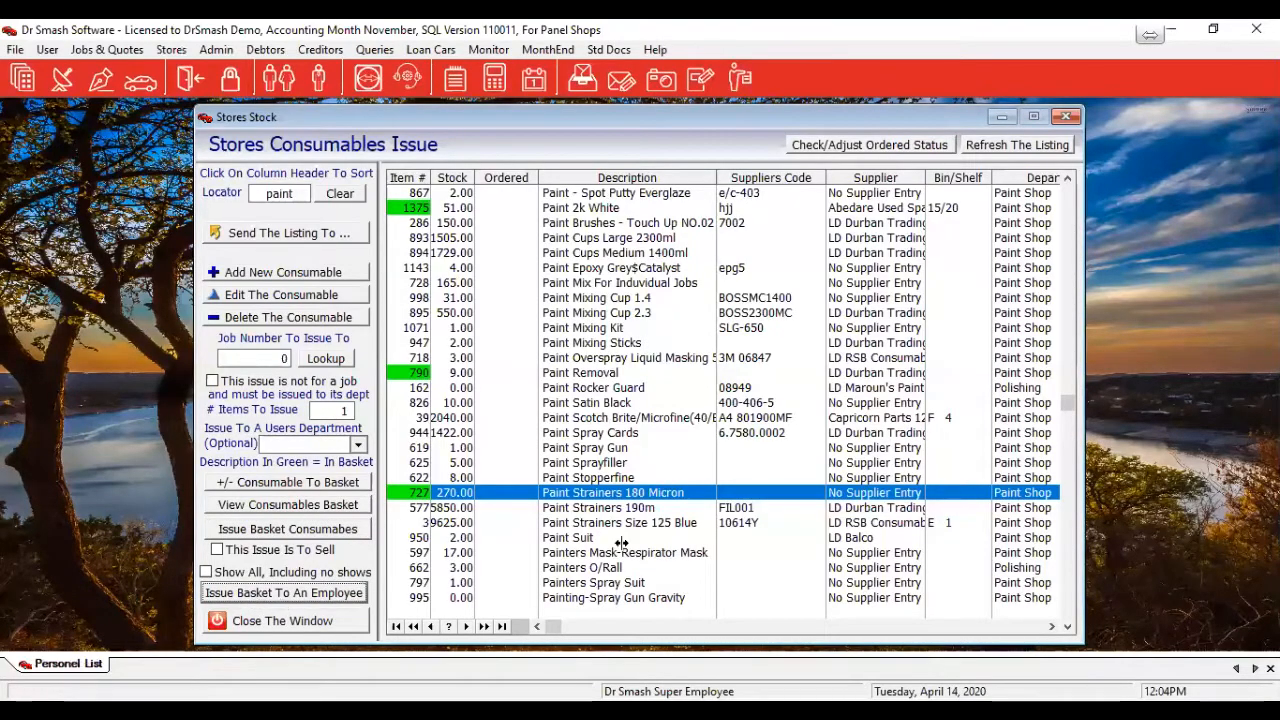
click(686, 363)
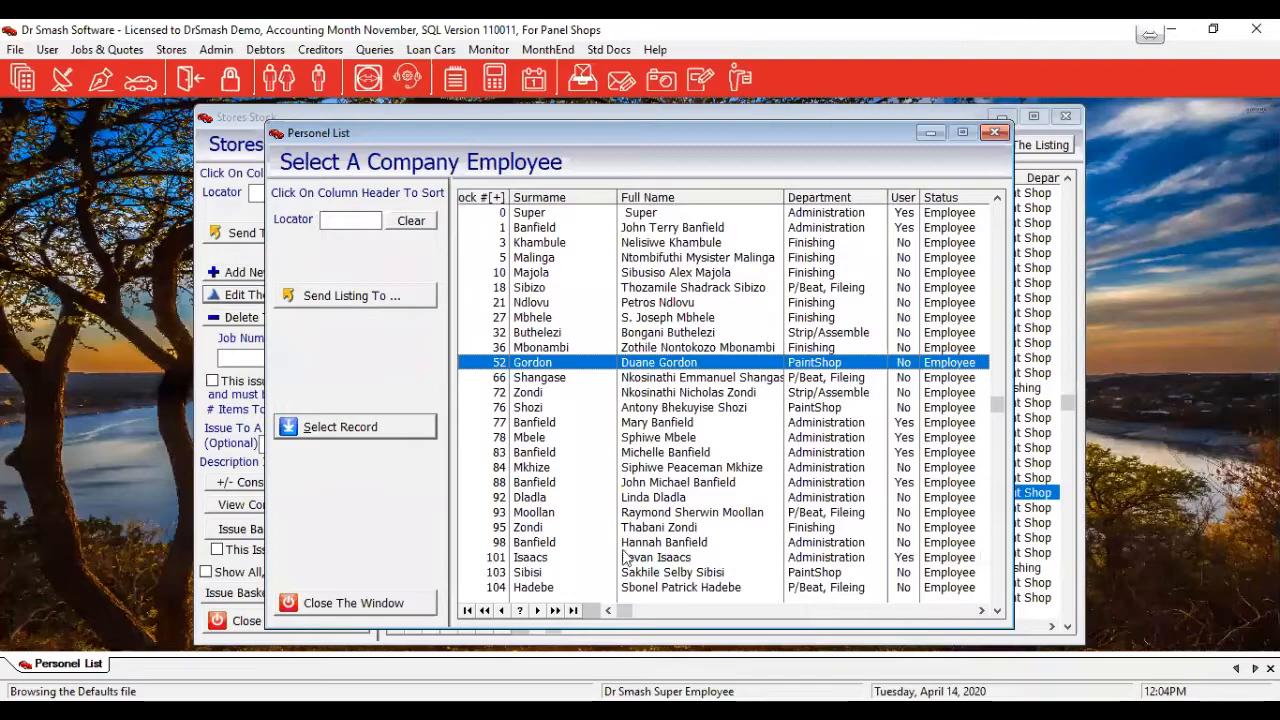
click(373, 433)
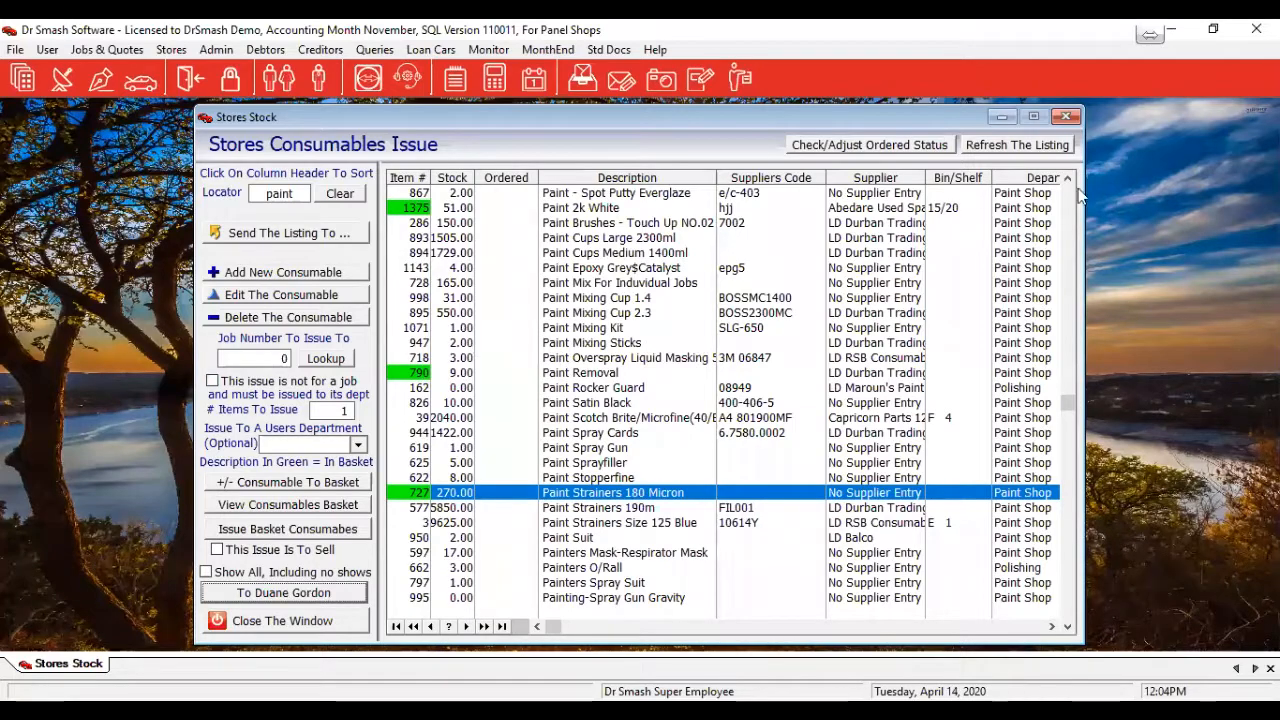
click(1047, 145)
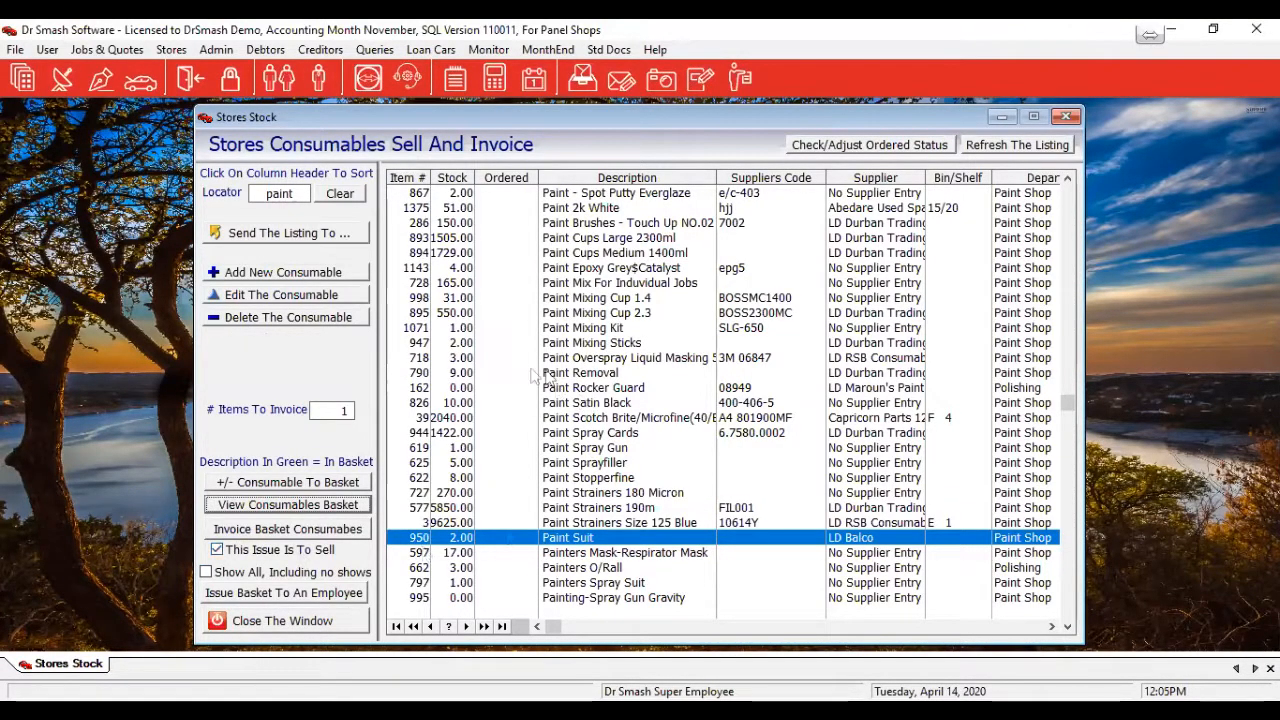
Step: Add one Paint Removal and one Paint Epoxy Grey$Catalyst to the sale basket and invoice the basket's consumables
click(448, 375)
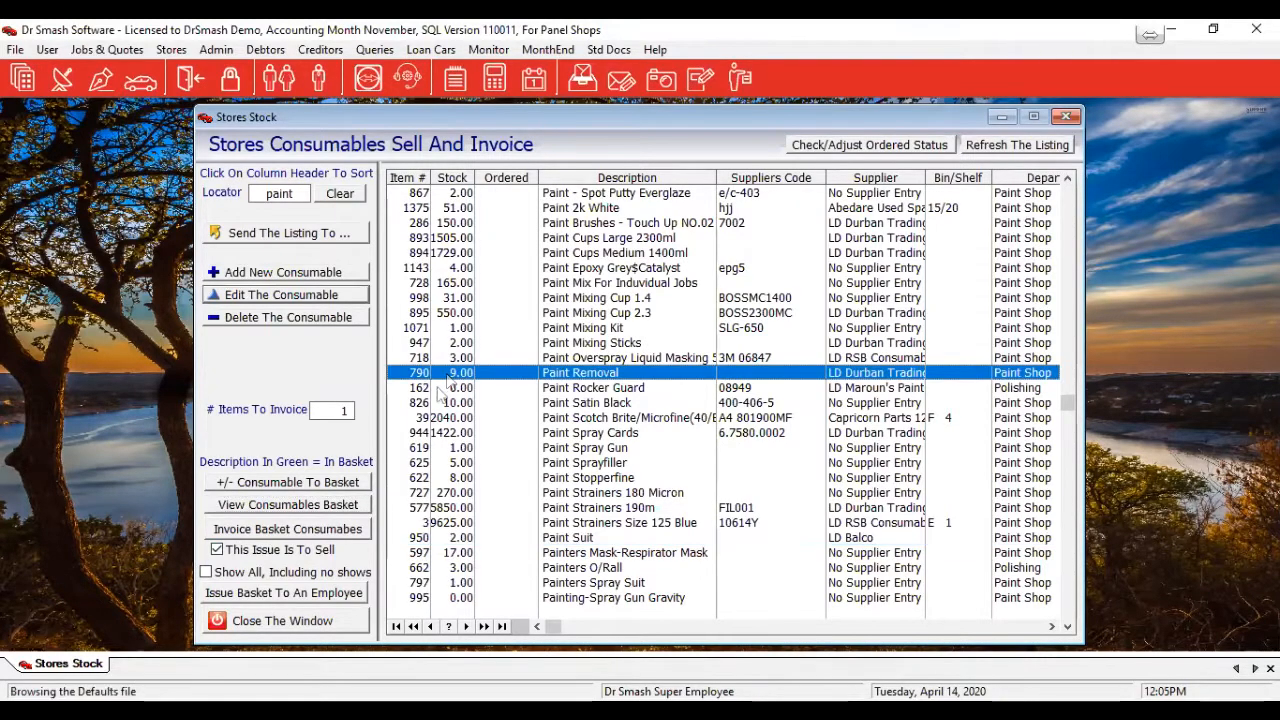
click(296, 483)
click(465, 270)
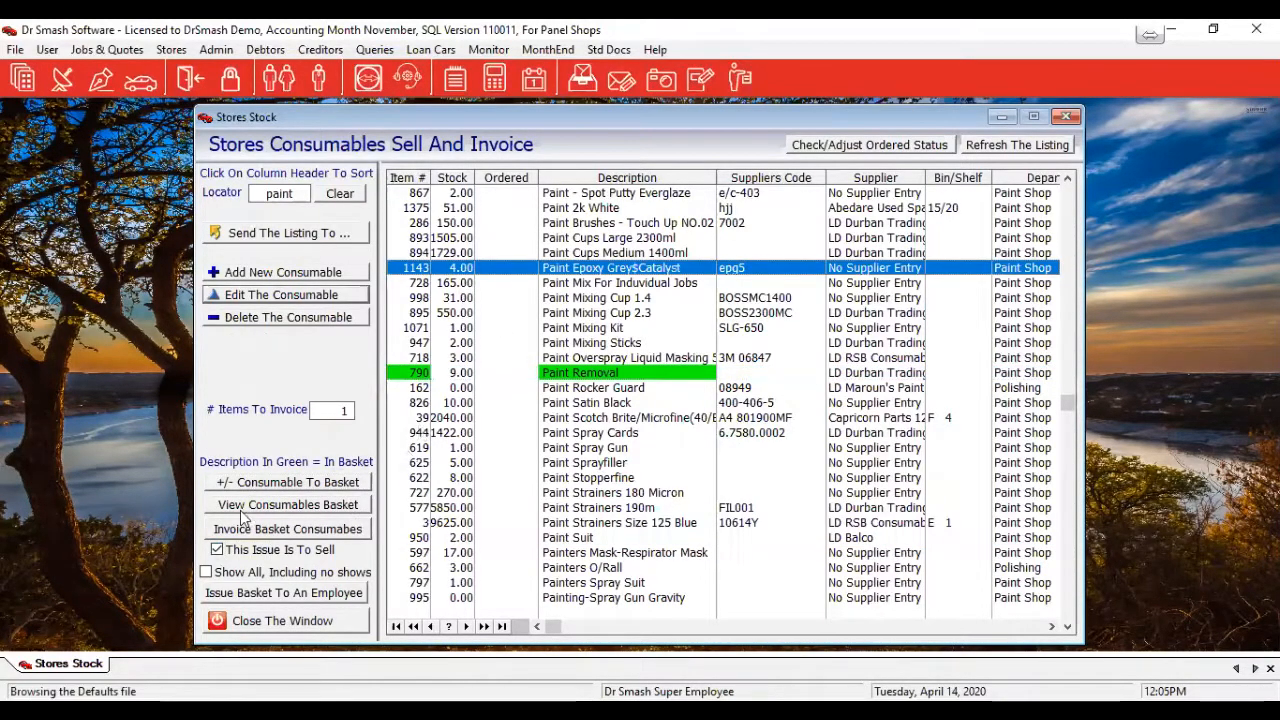
click(254, 482)
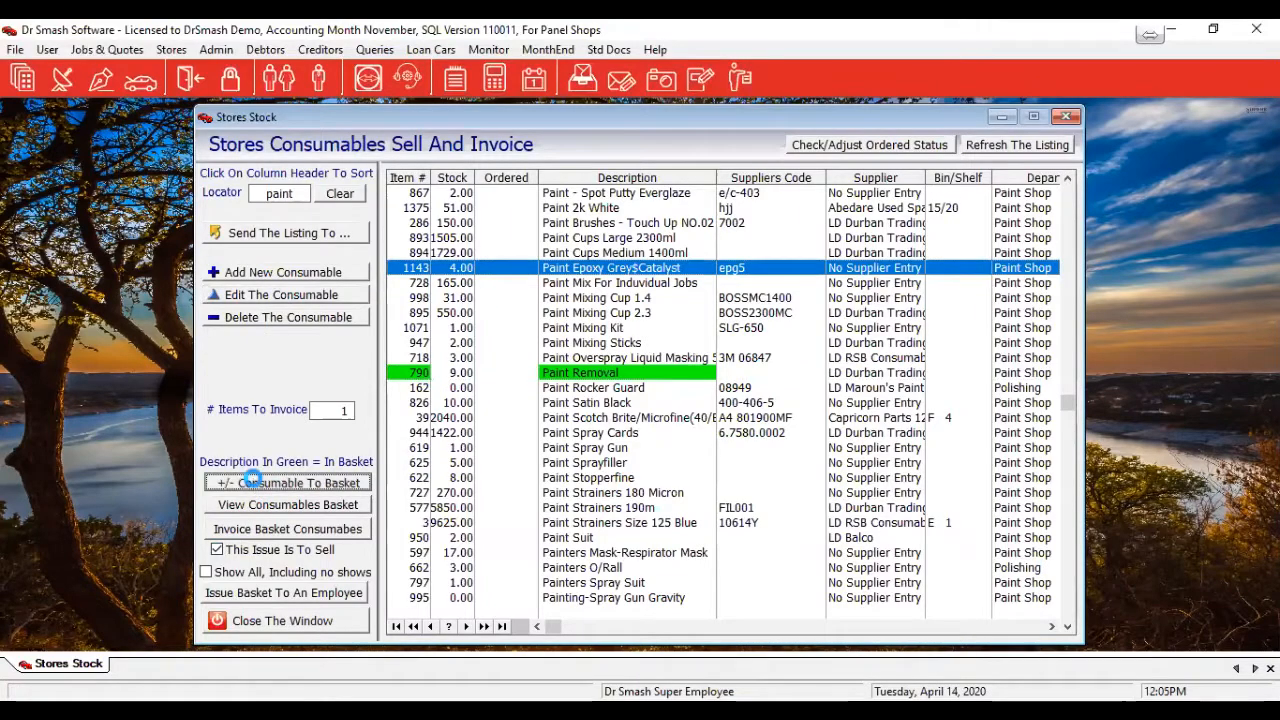
click(268, 533)
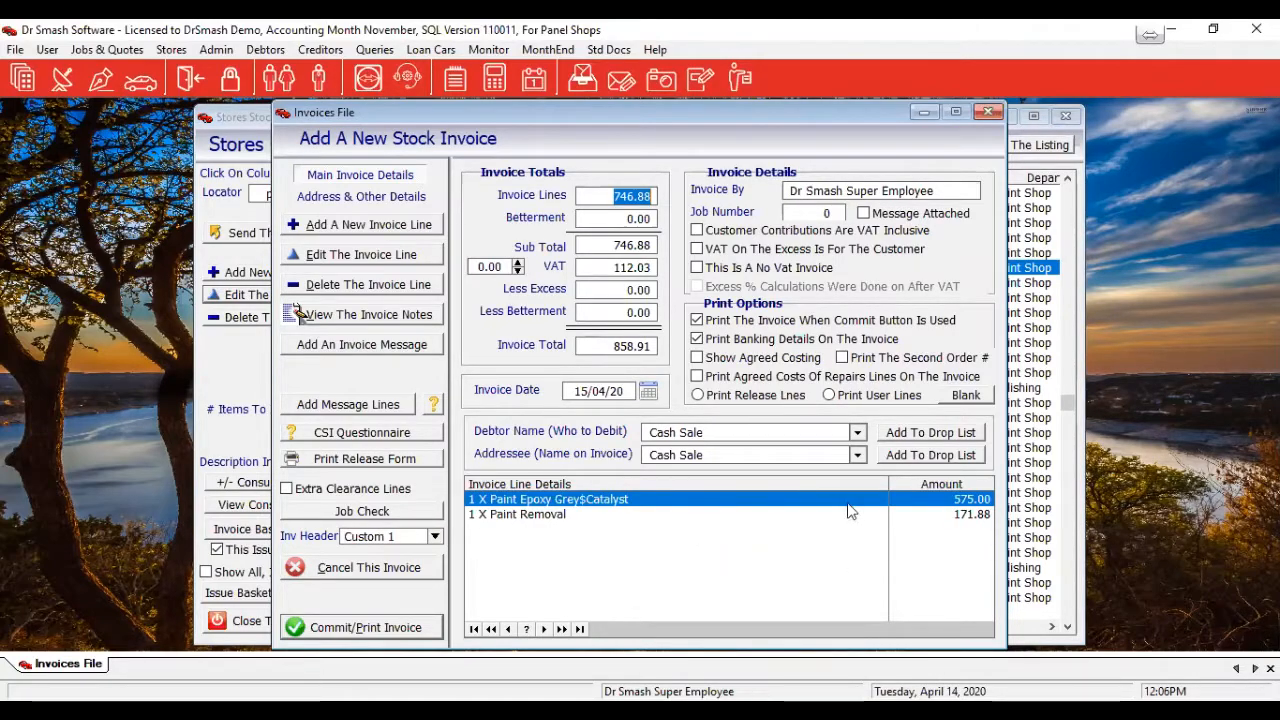
Step: Inspect the Paint Epoxy Grey$Catalyst invoice line without saving it, and cancel the stock invoice
click(401, 260)
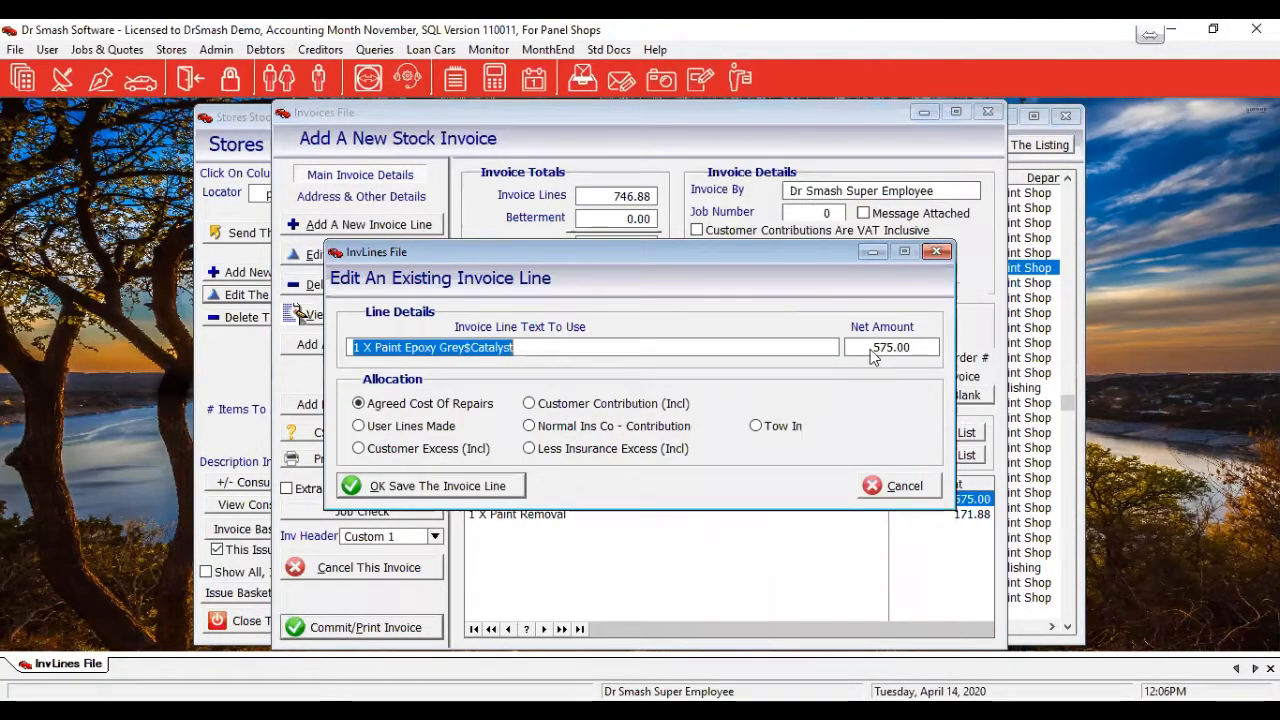
click(900, 485)
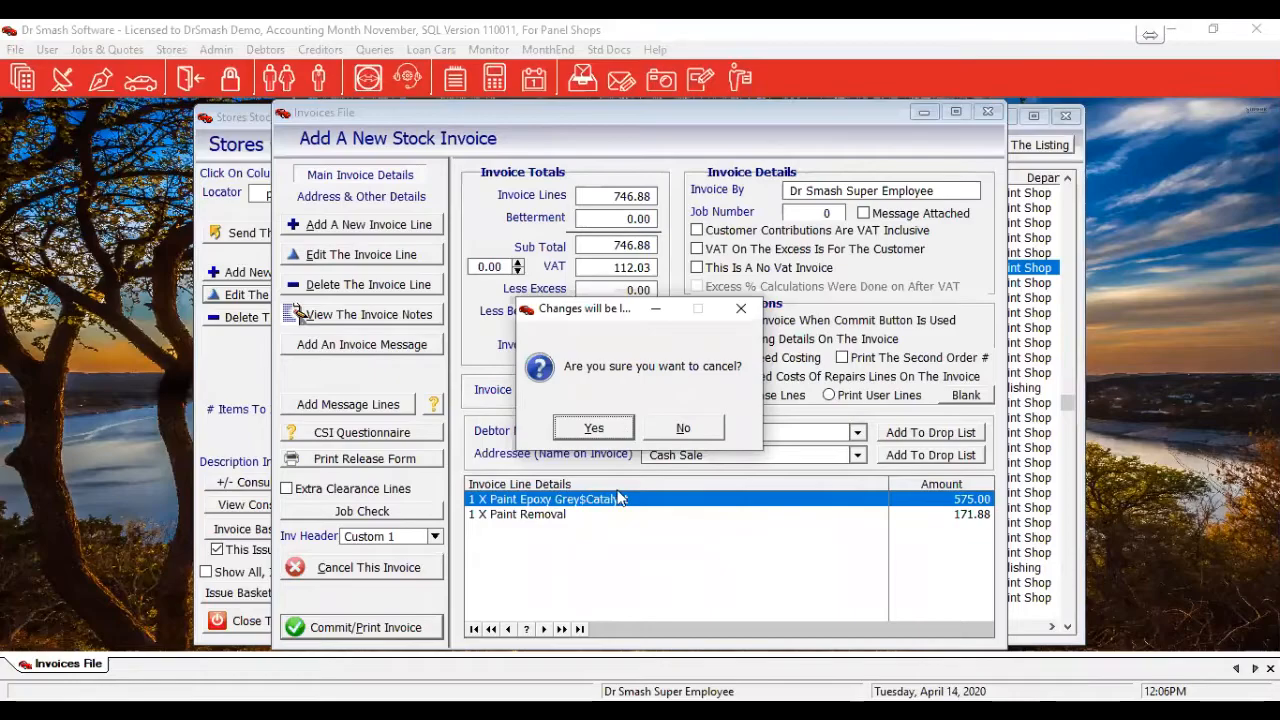
click(594, 428)
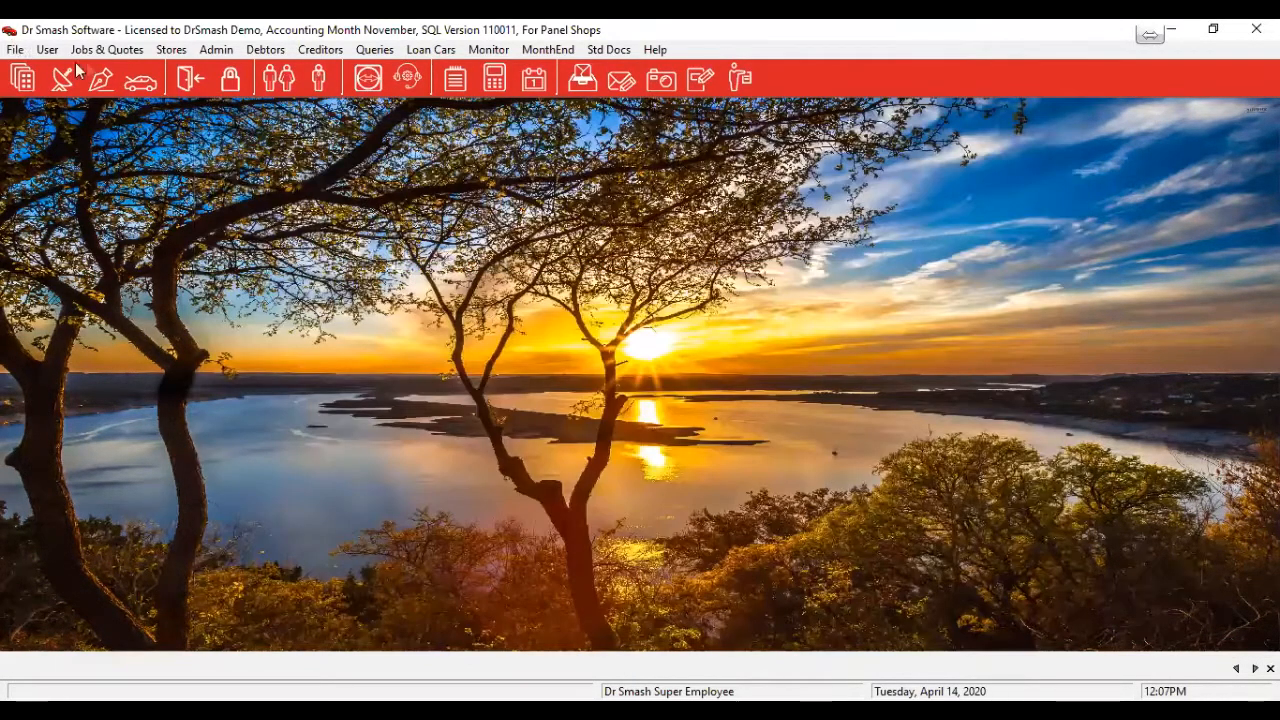
Step: Open the job dated 15/04/20 from the listing of all current jobs
click(110, 52)
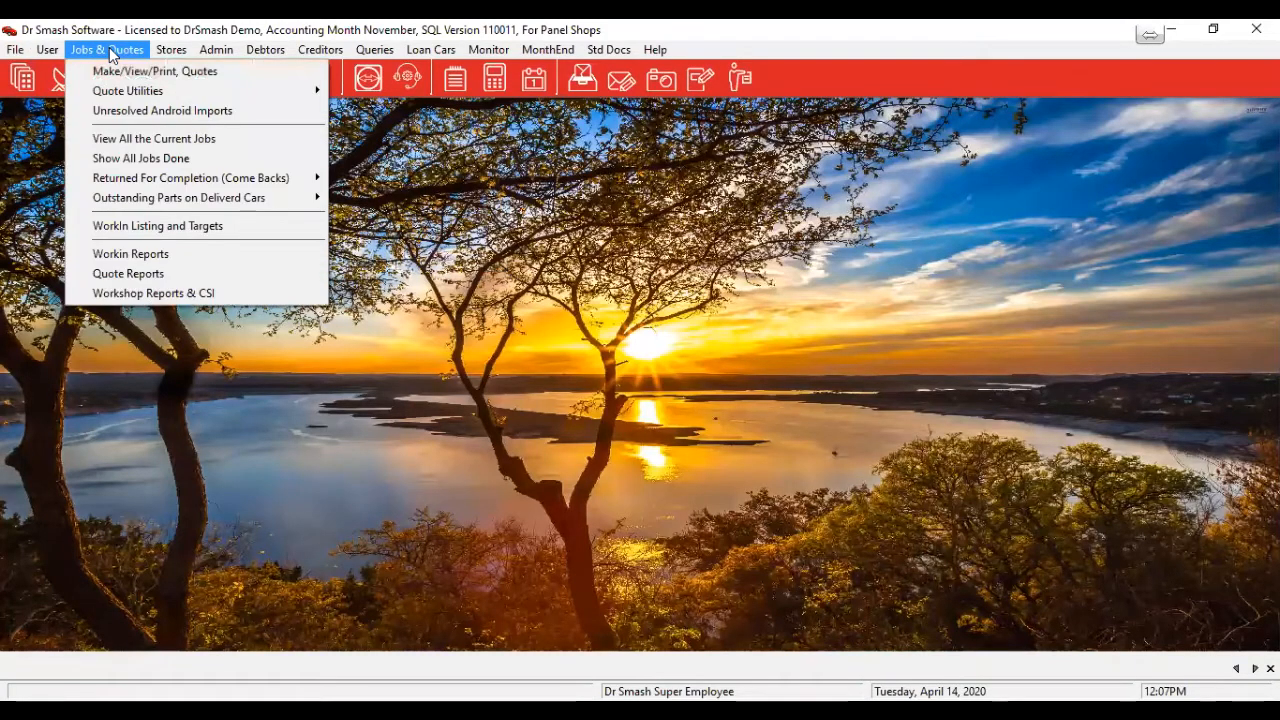
click(155, 142)
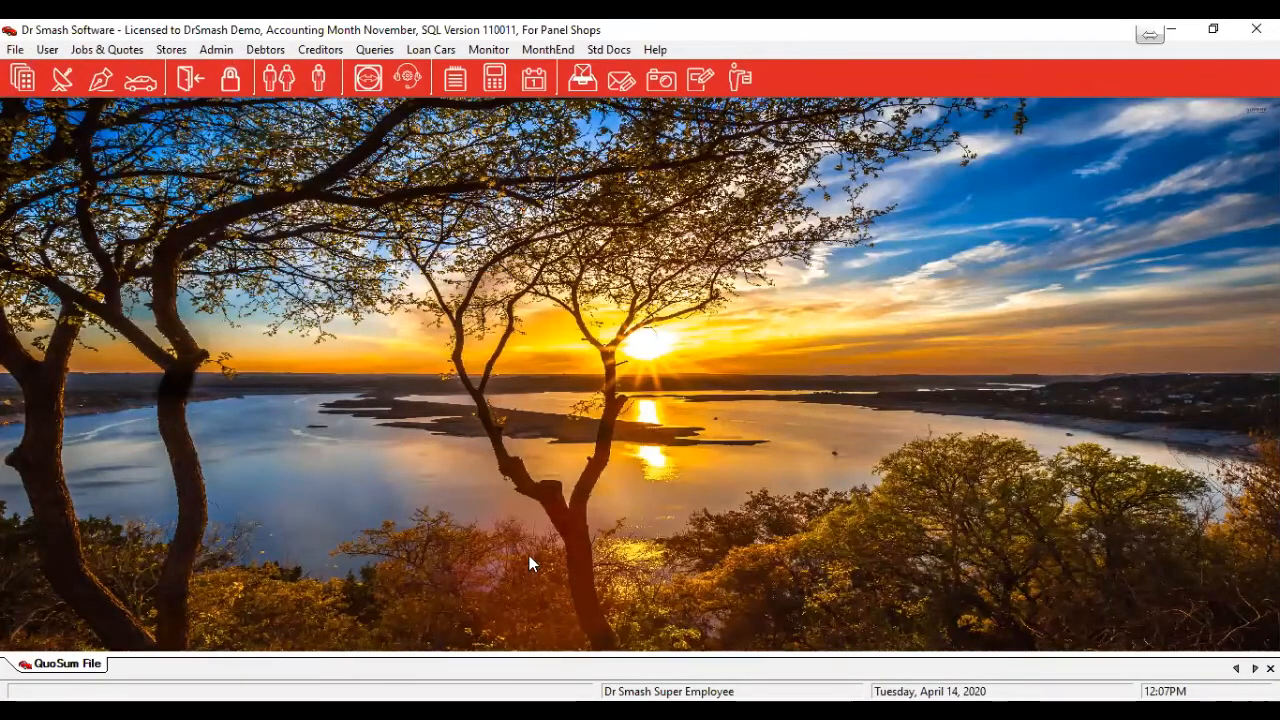
click(490, 608)
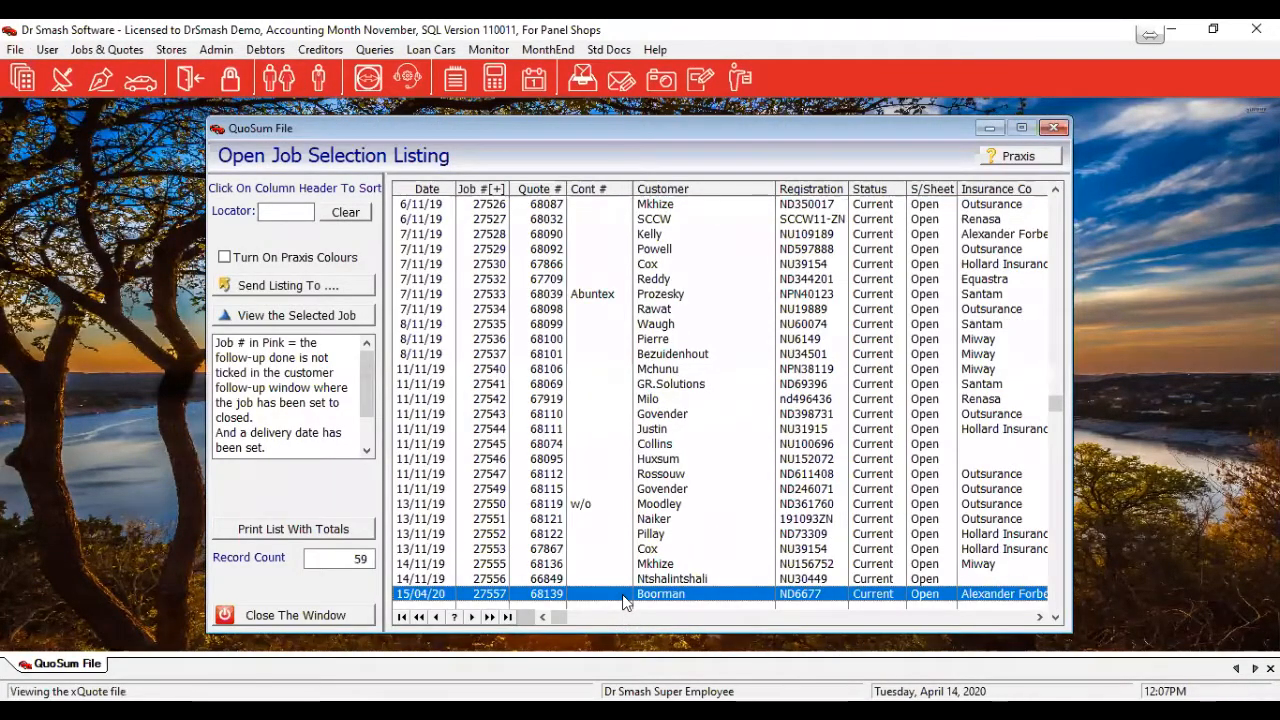
double_click(623, 595)
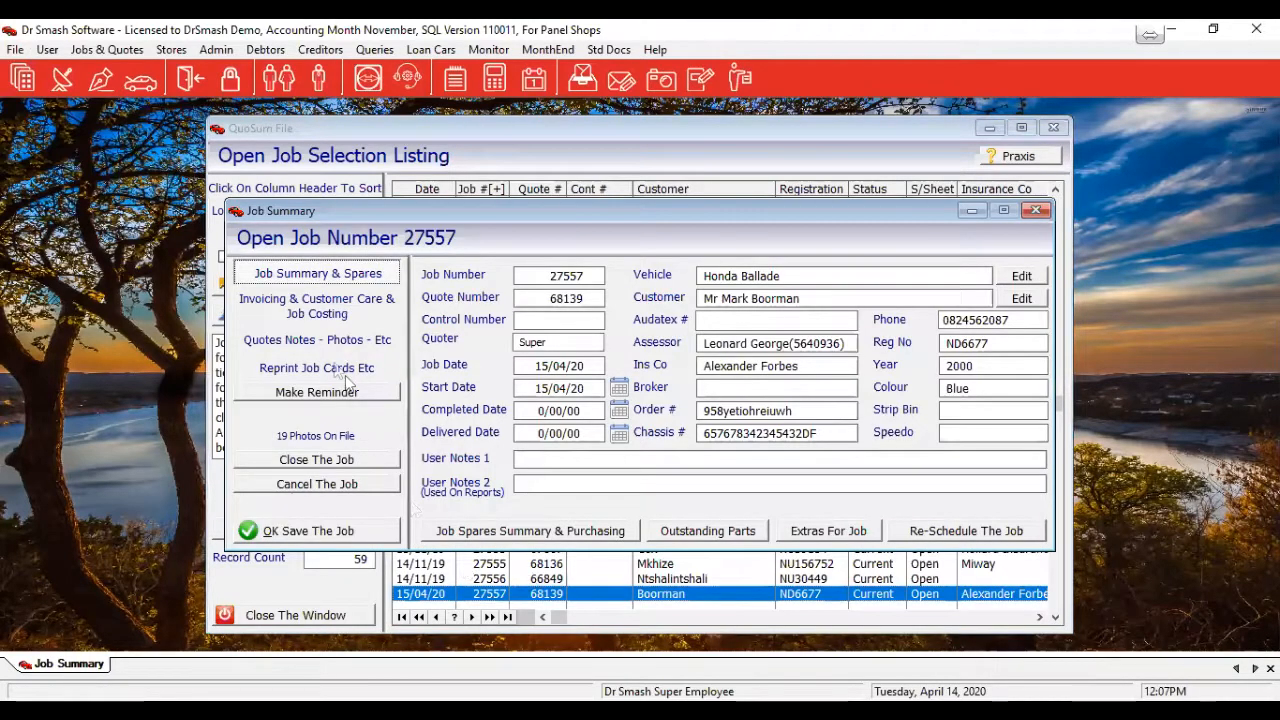
Step: Open the job costing overview for this job and view the consumables drawn against it
click(300, 314)
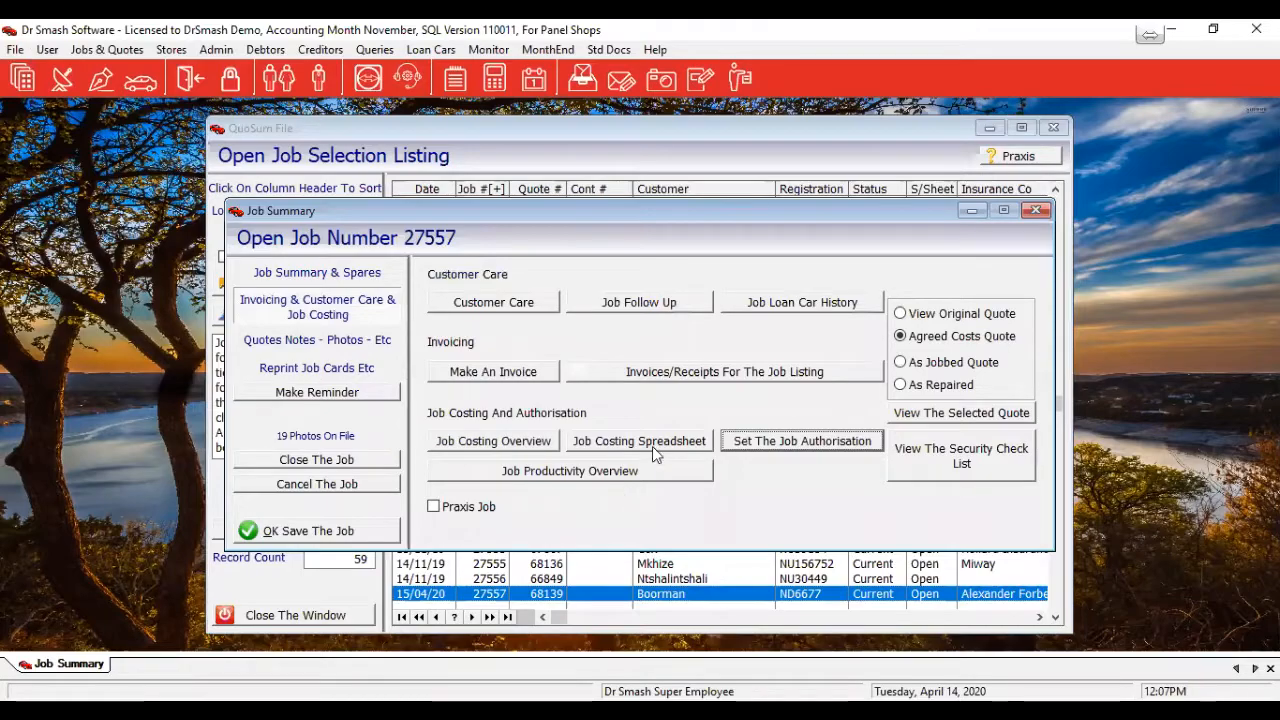
click(521, 444)
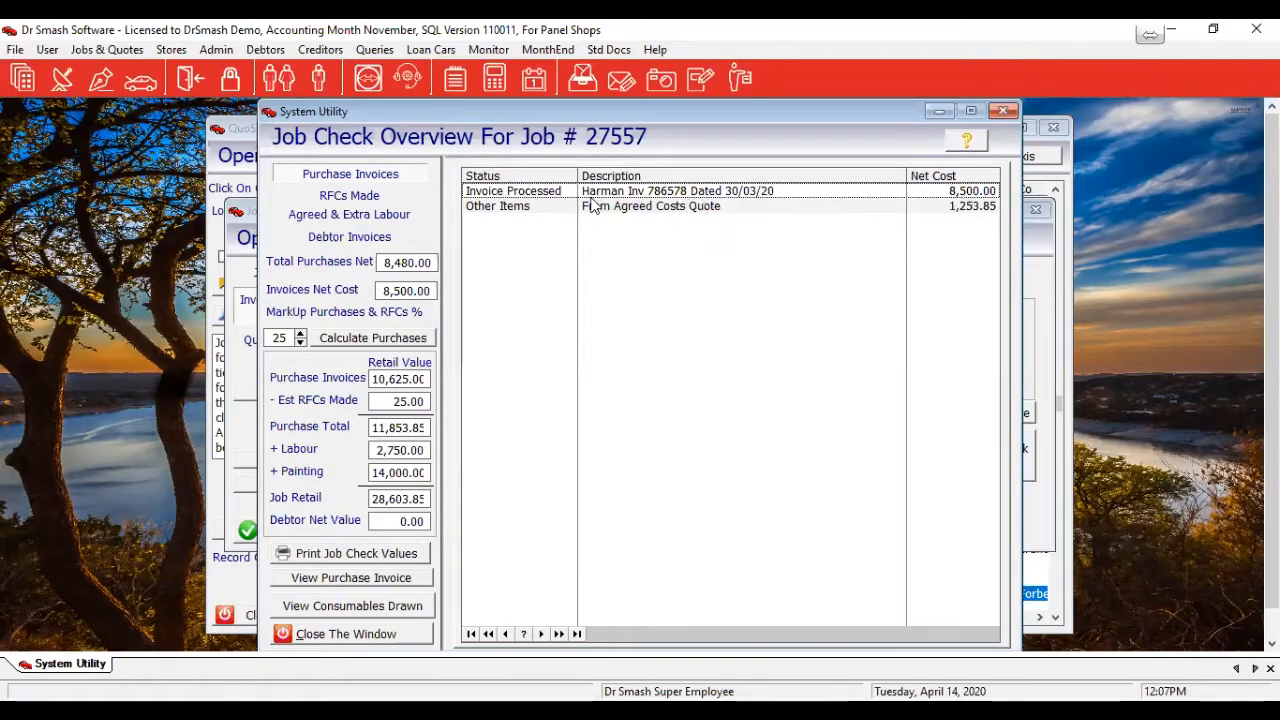
click(307, 614)
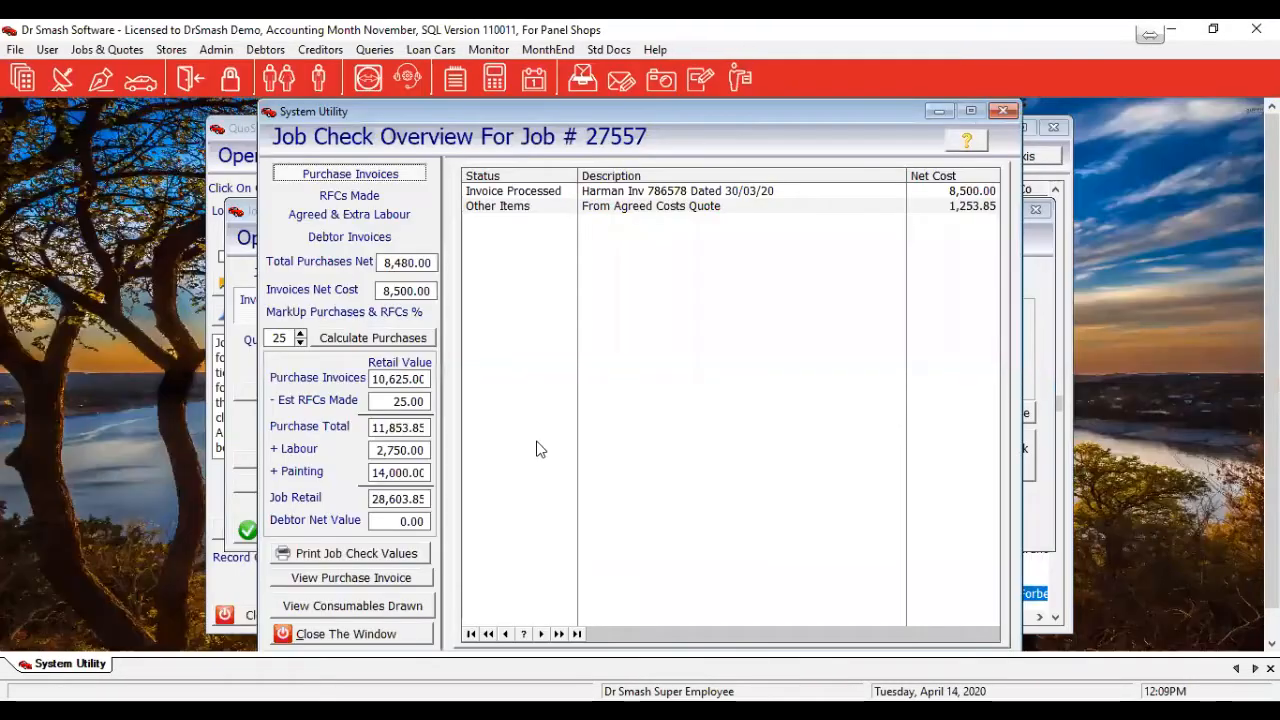
Step: Review the RFCs made, the agreed and extra labour, and the debtor invoices in the job check overview
click(362, 197)
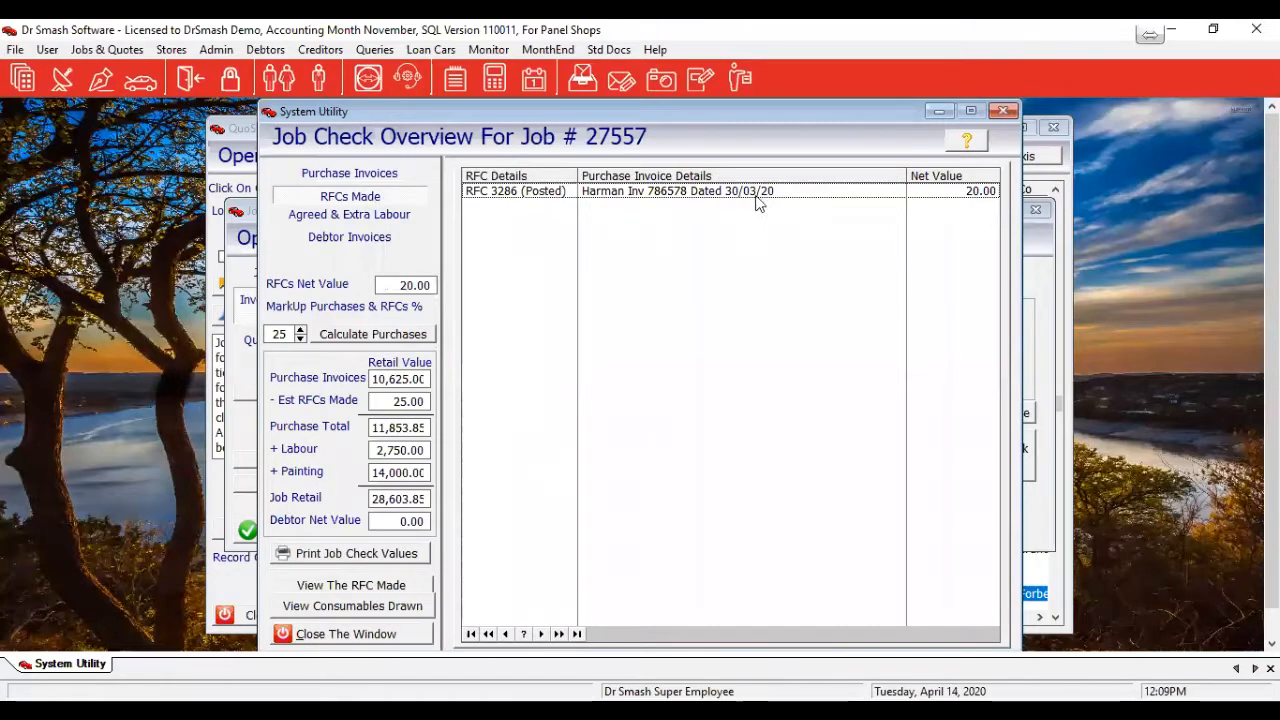
click(371, 216)
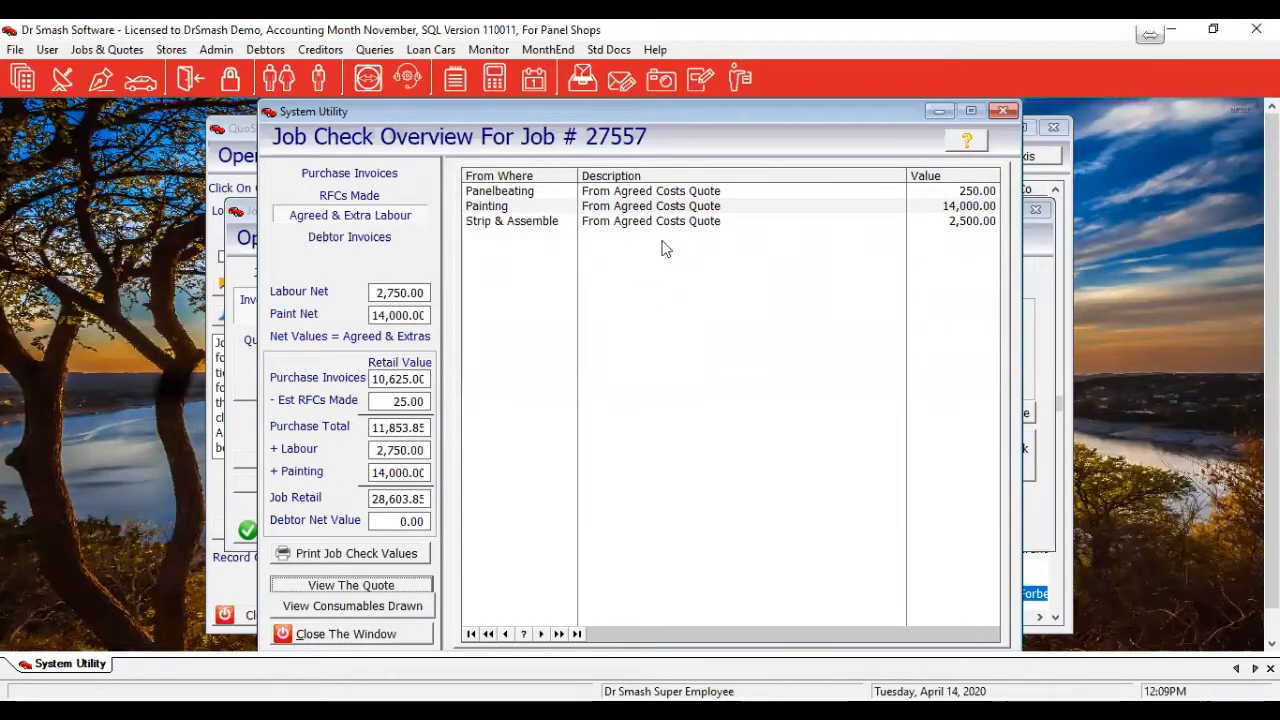
click(376, 240)
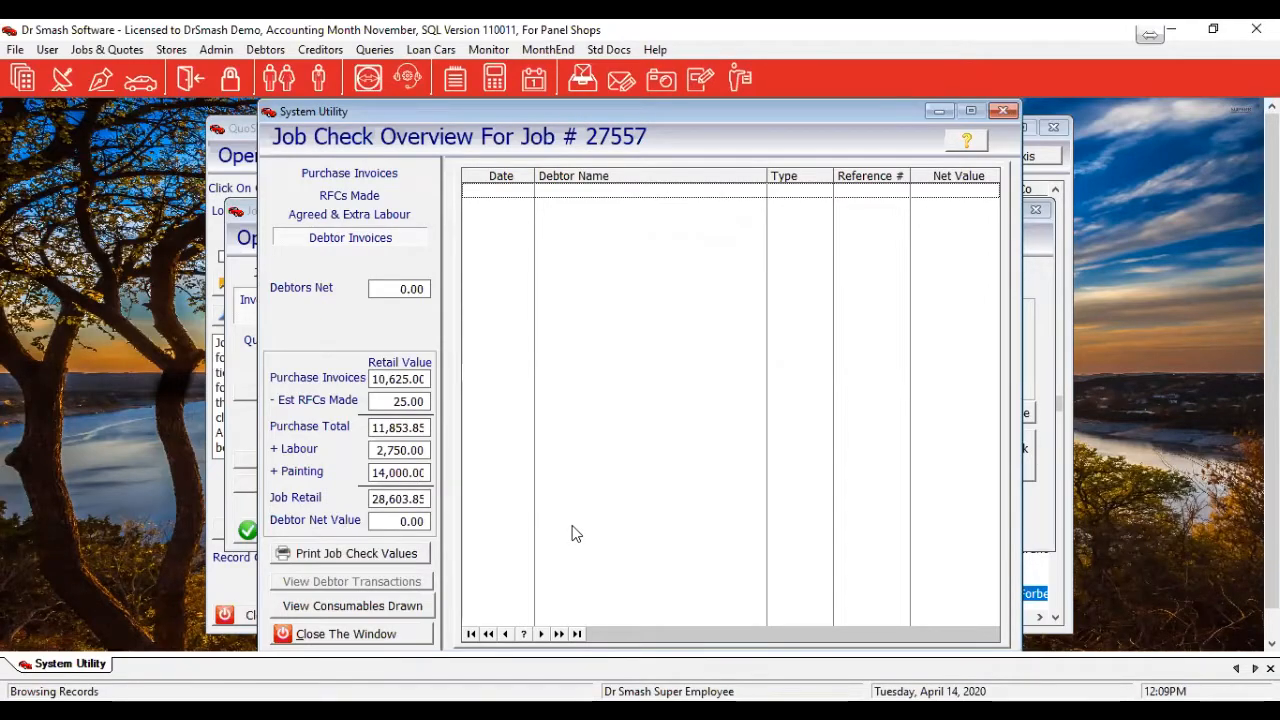
click(376, 643)
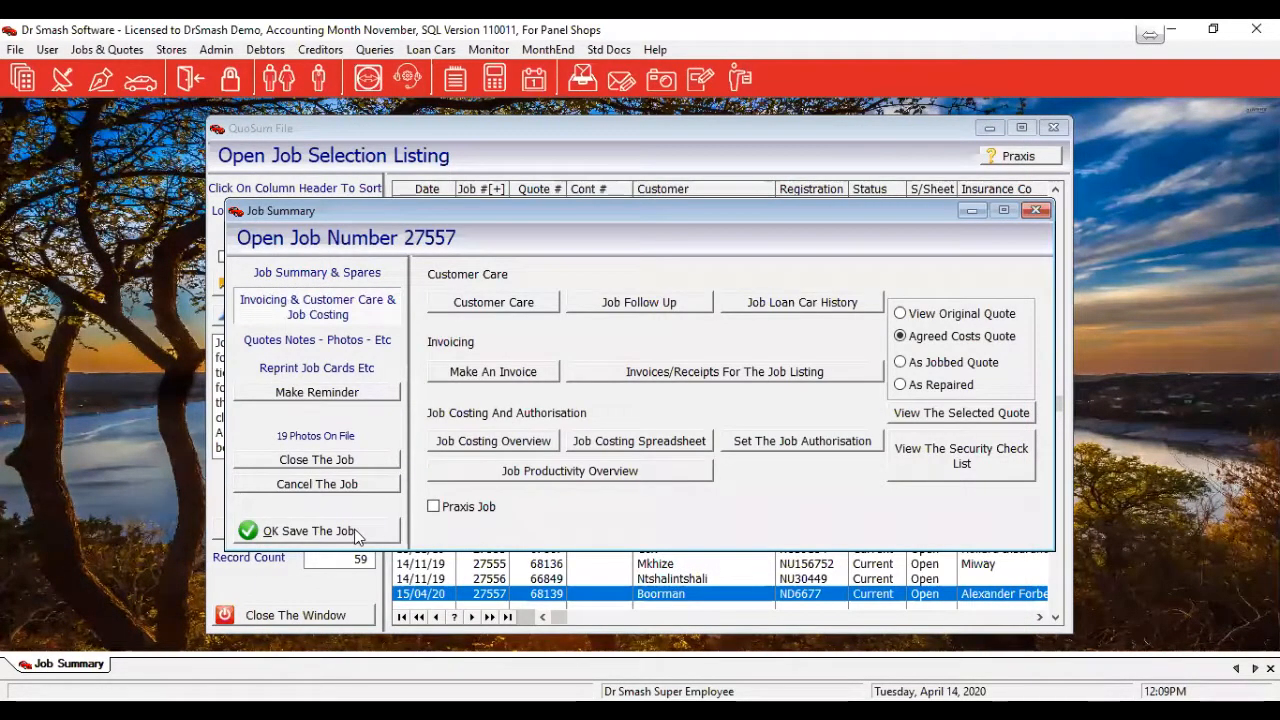
Step: Save the job and close the open job selection listing
click(357, 536)
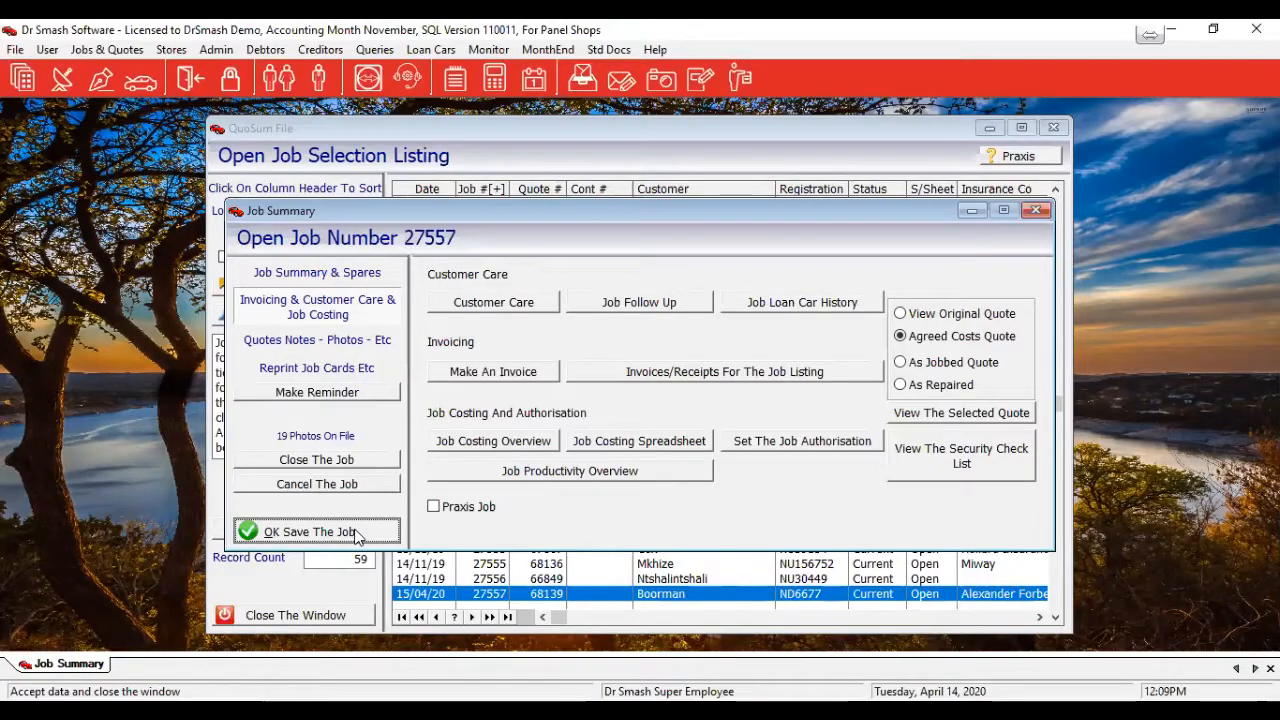
click(357, 536)
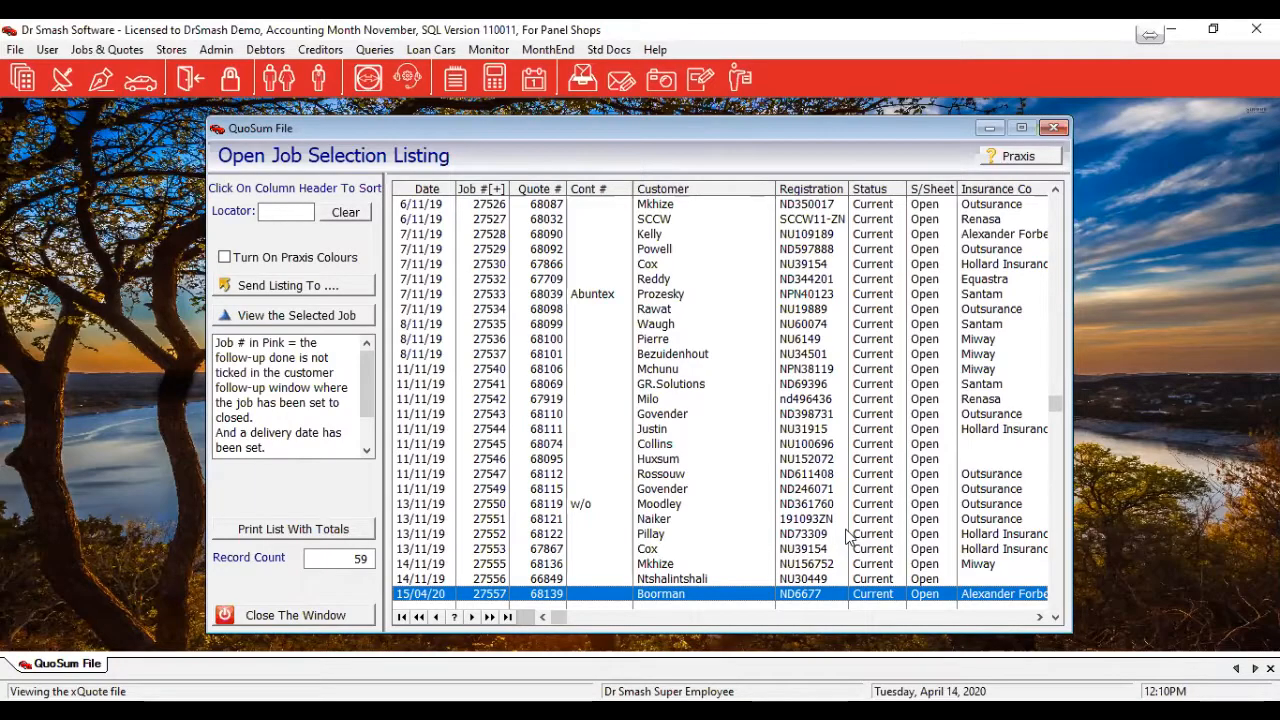
click(295, 616)
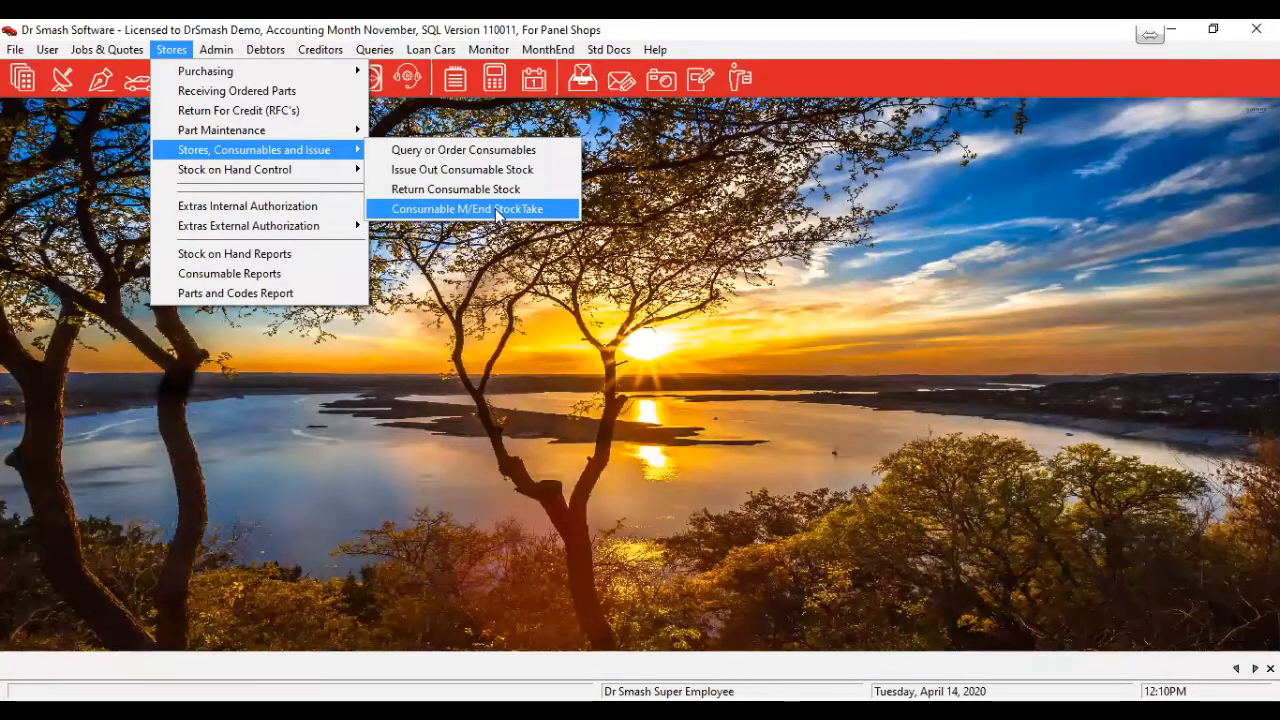
Step: Begin the consumables month-end stock take and set the new stock level of Eraser Dust Free In Sleeve A20 to 5
click(497, 211)
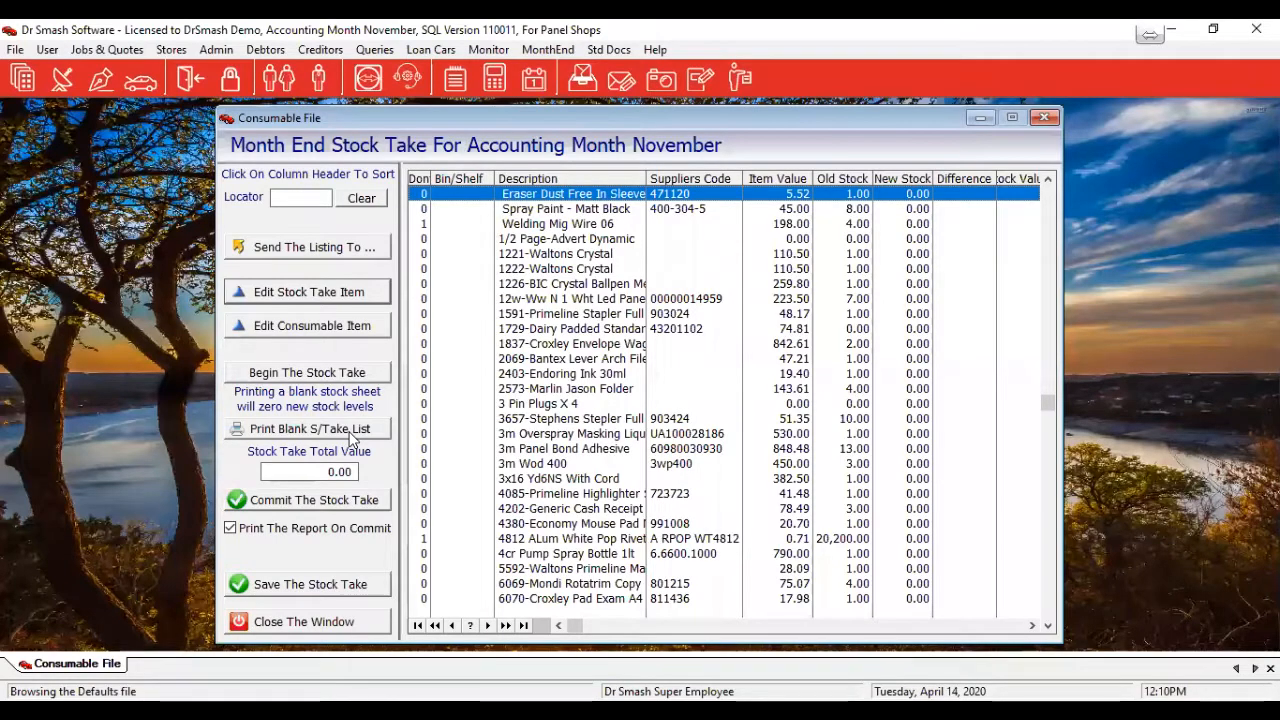
click(340, 381)
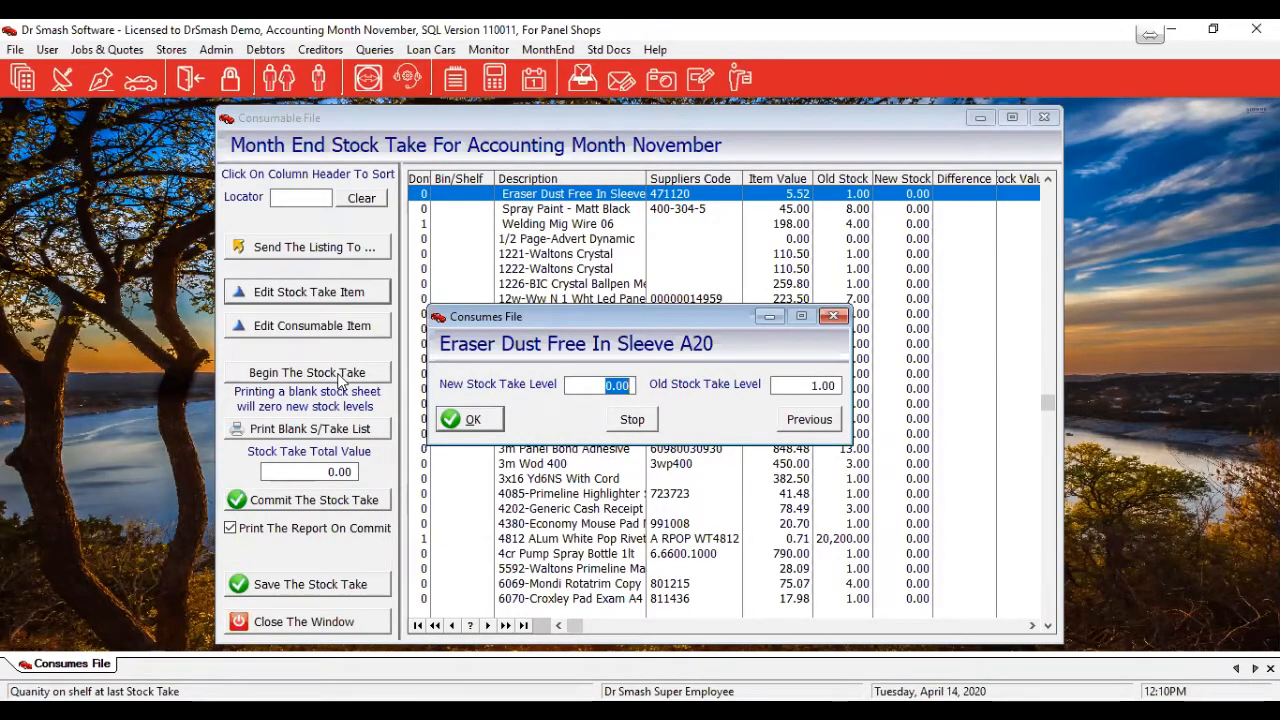
text(5)
key(Tab)
key(Return)
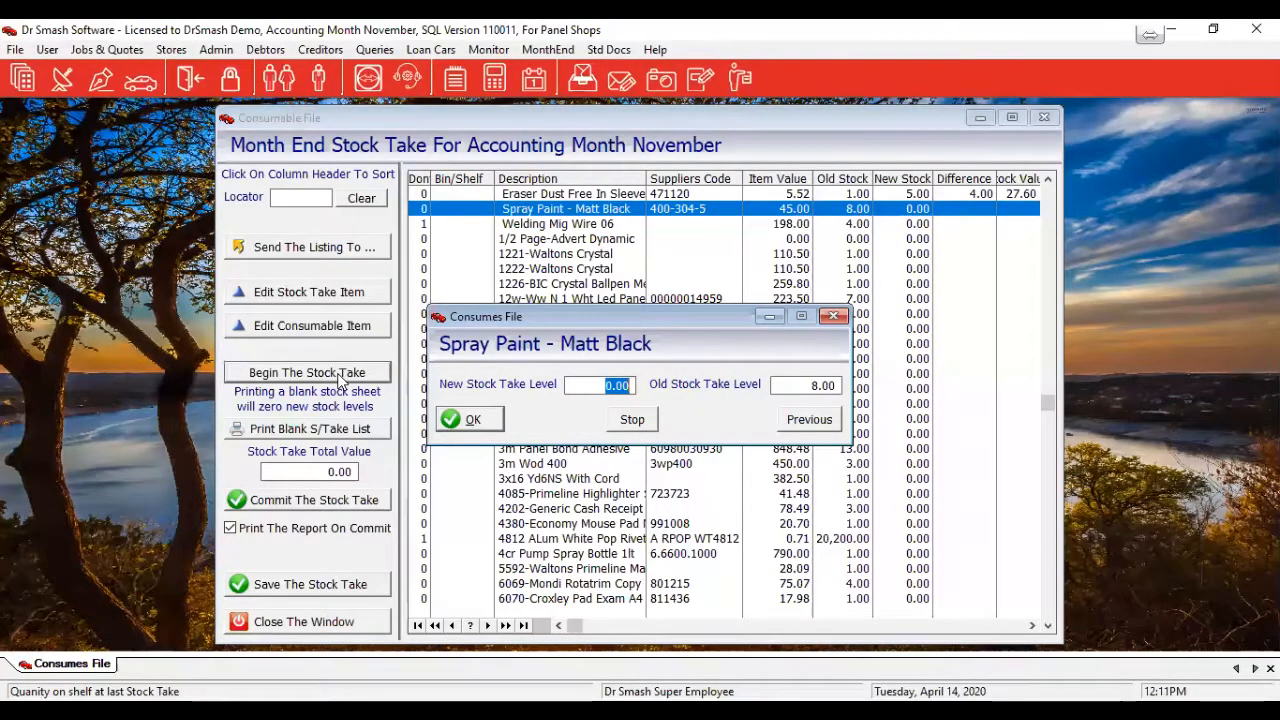
Step: Set the new stock take level of Spray Paint - Matt Black to 6 and stop the item-by-item count
text(6)
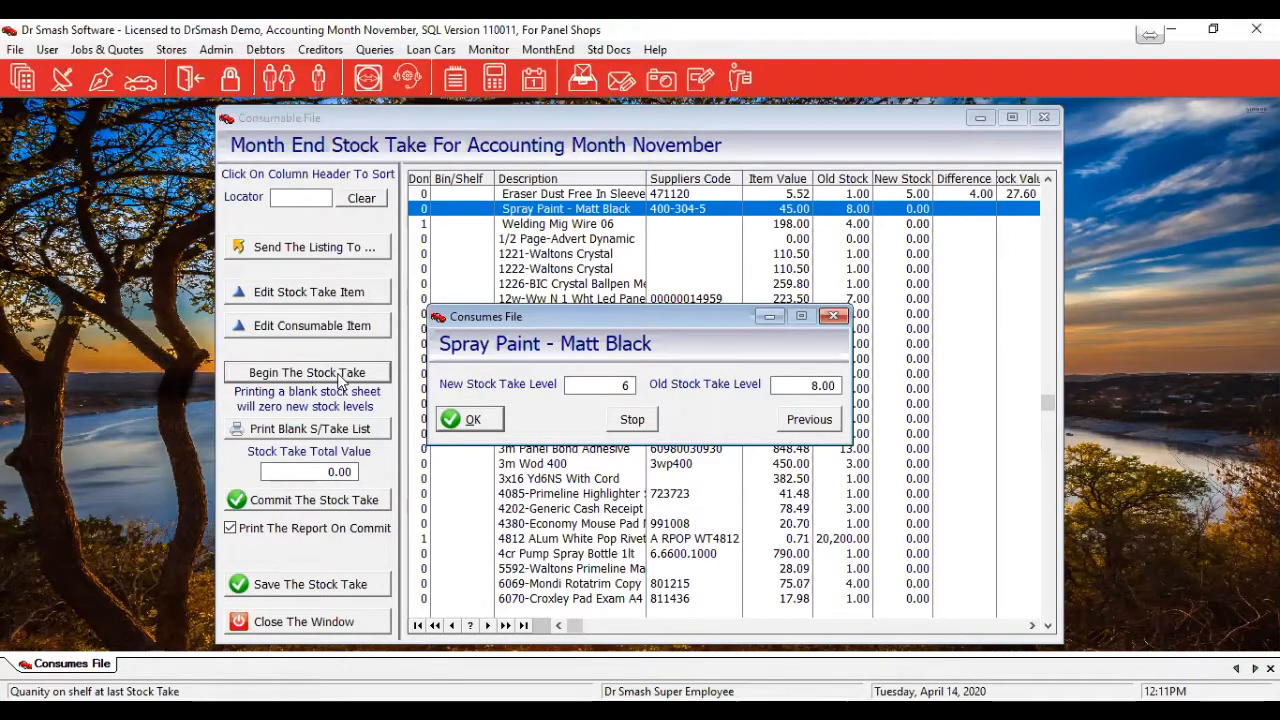
key(Return)
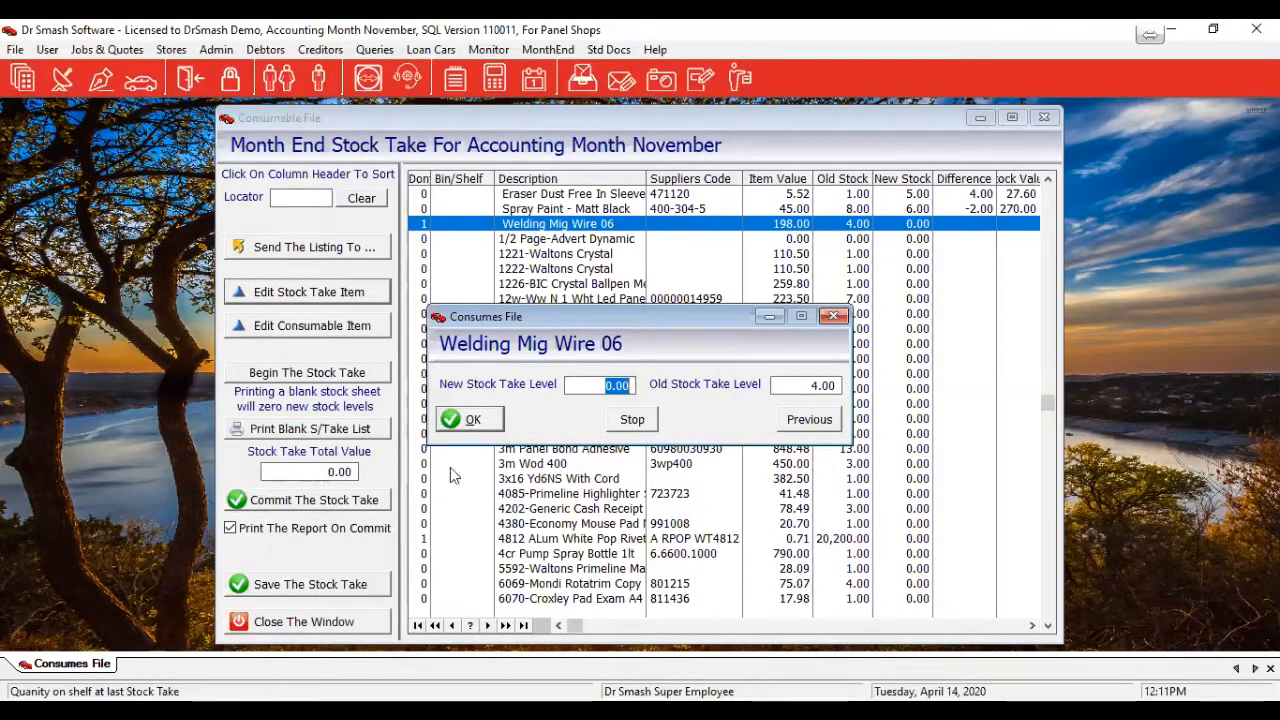
click(640, 418)
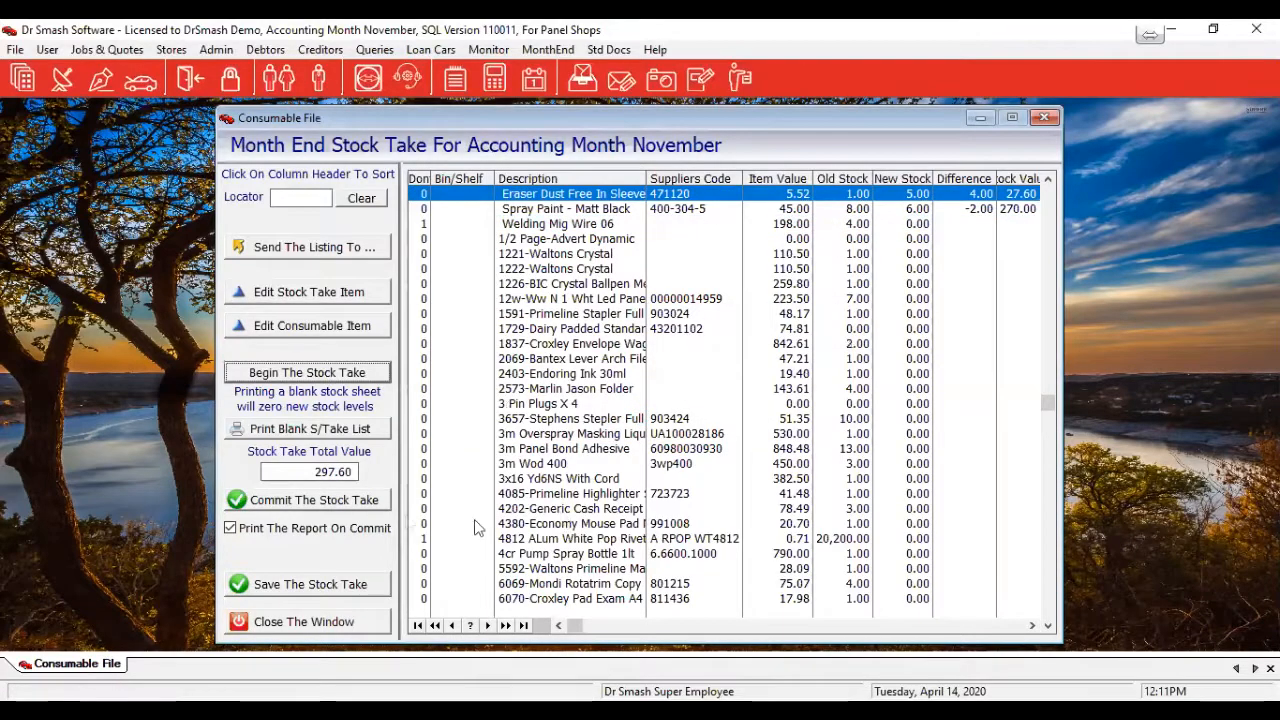